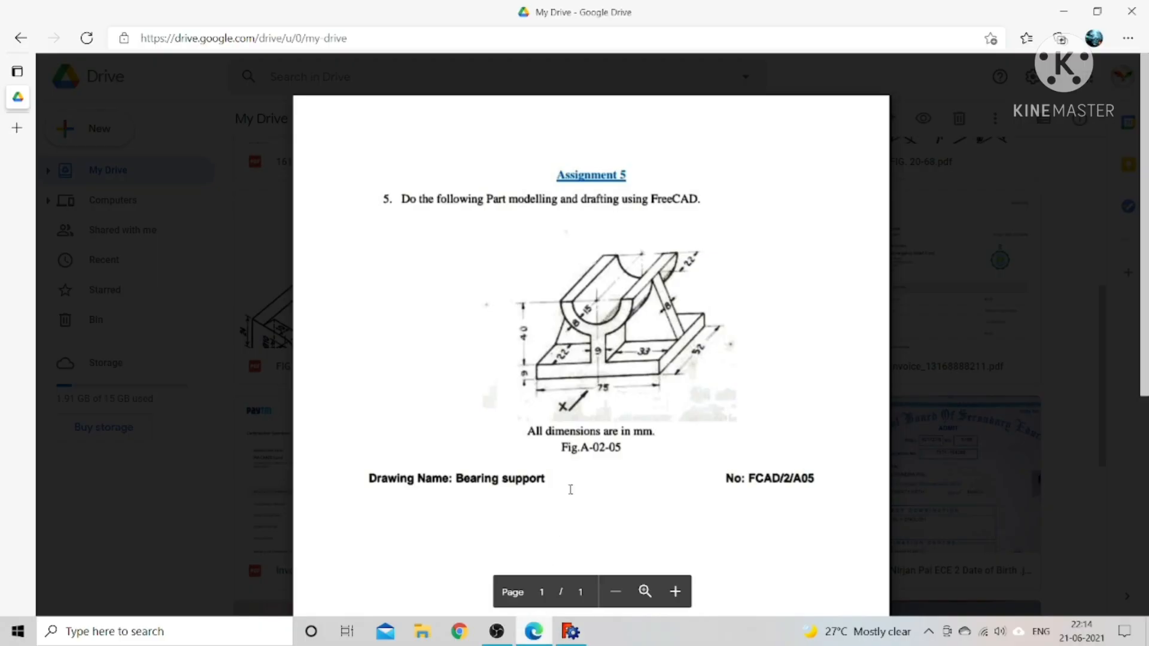
Switch to FreeCAD, check the planes against the bearing support drawing, and start a sketch on the XZ plane.
left_click(571, 631)
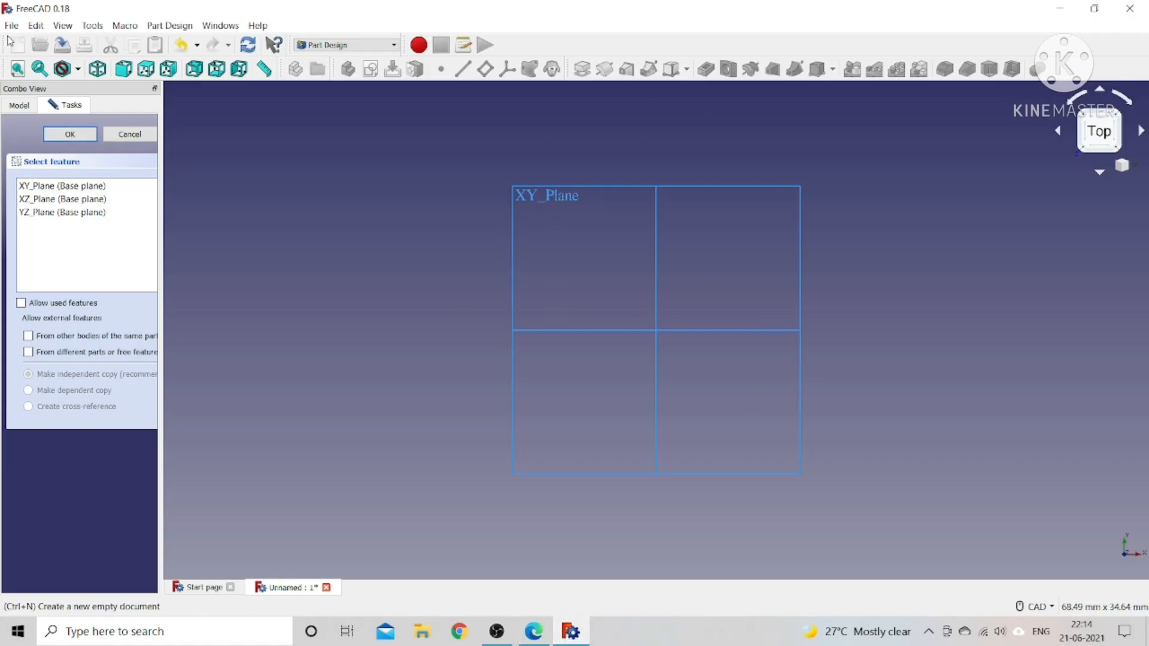
left_click(98, 69)
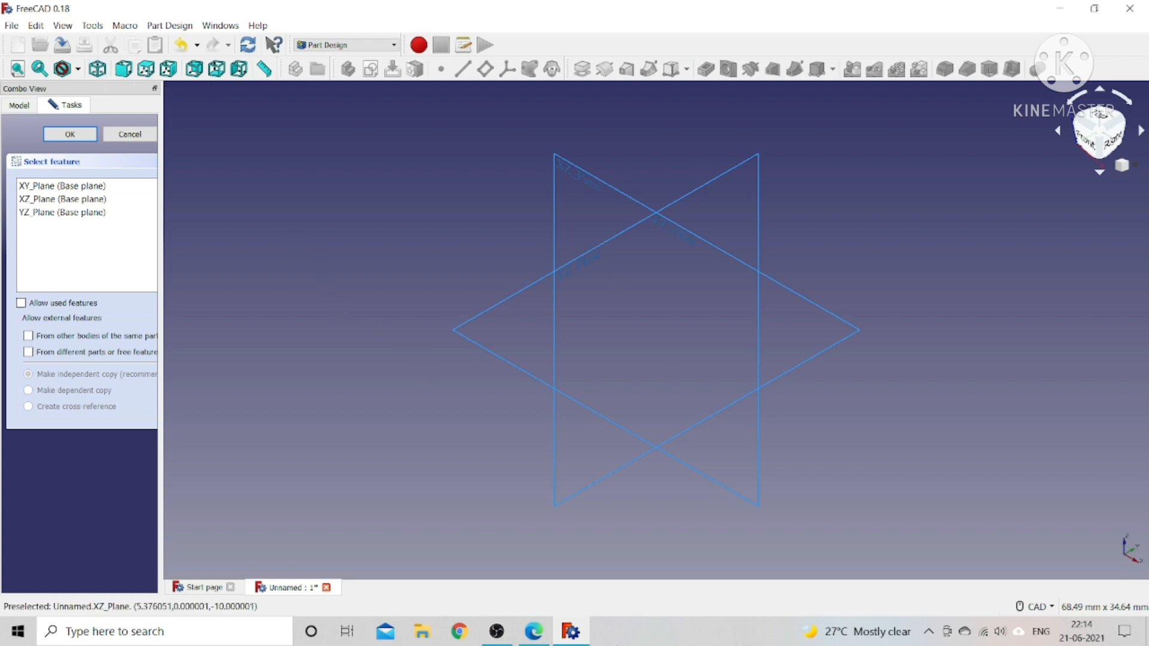
left_click(534, 632)
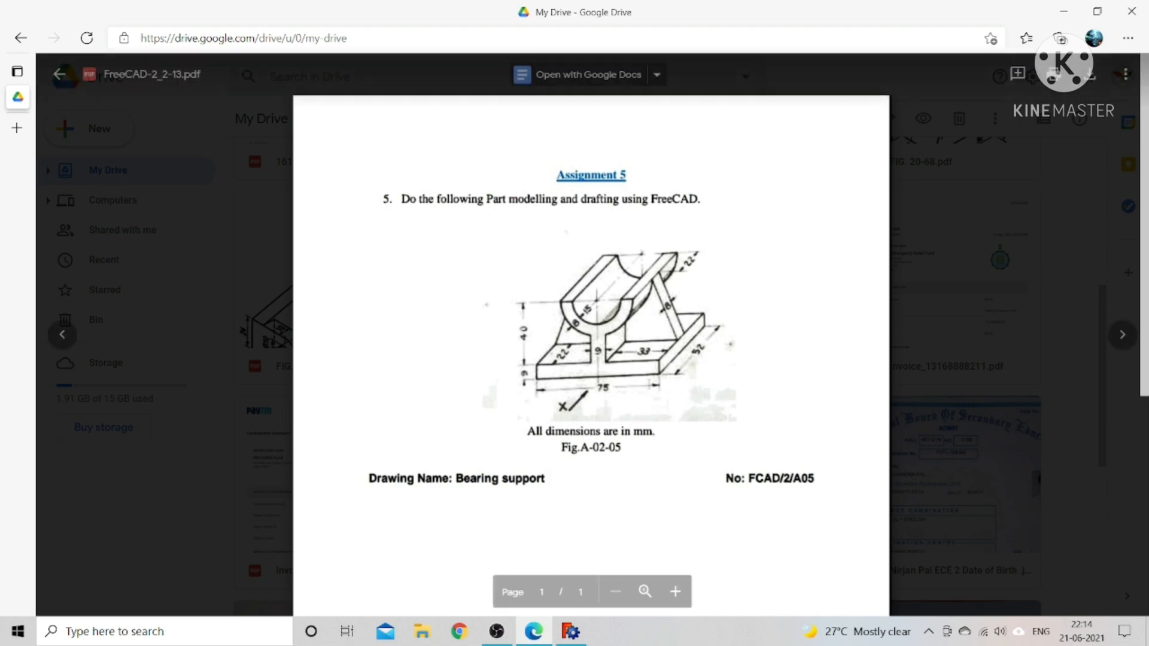
left_click(570, 631)
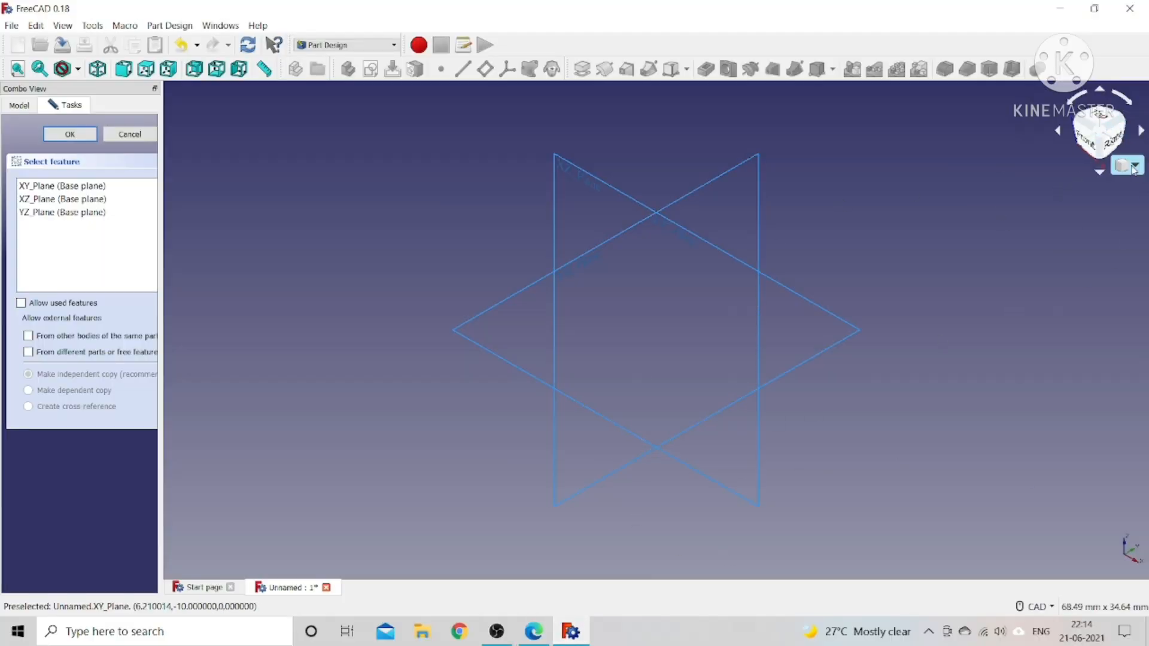
left_click(1086, 138)
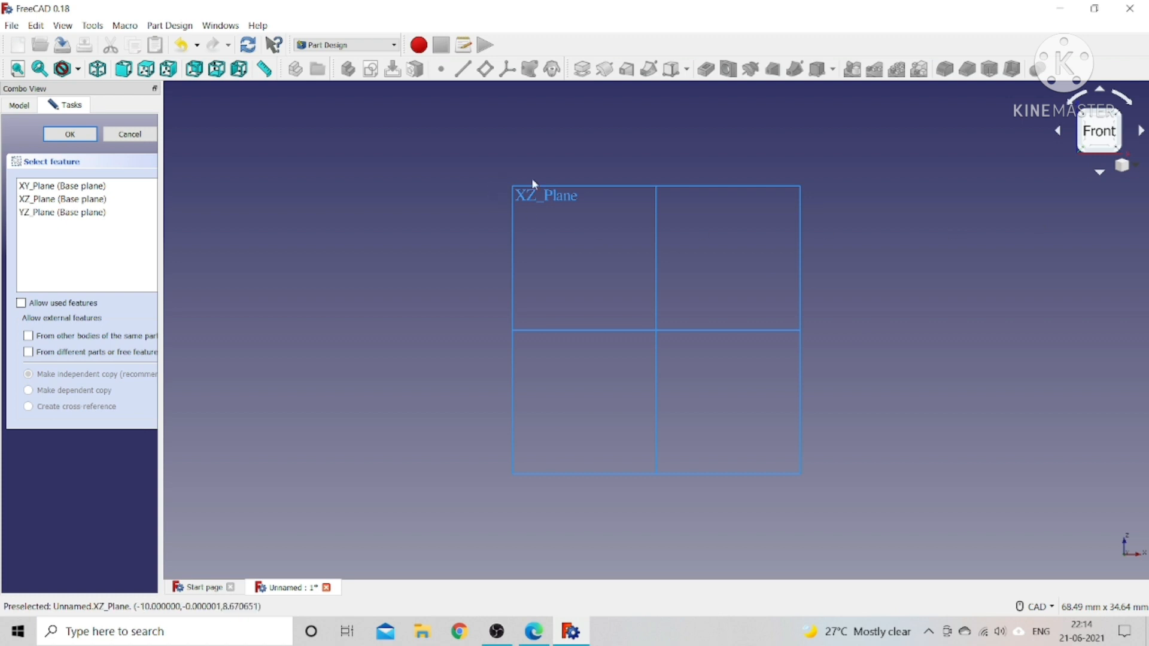
left_click(534, 631)
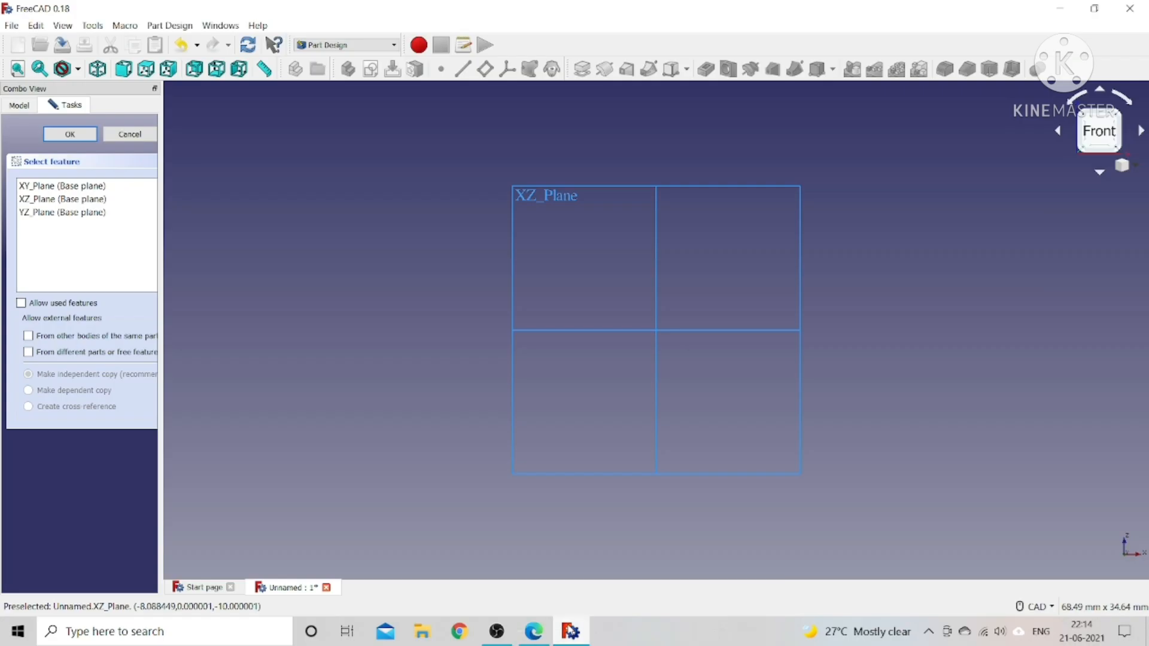
left_click(570, 632)
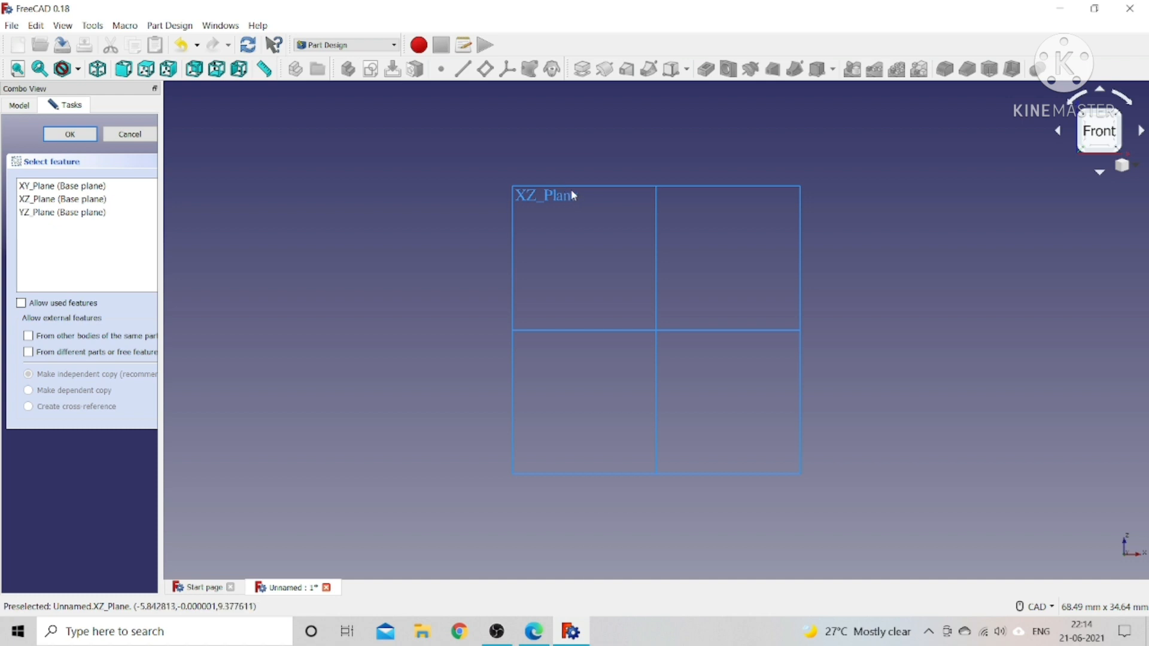
left_click(568, 192)
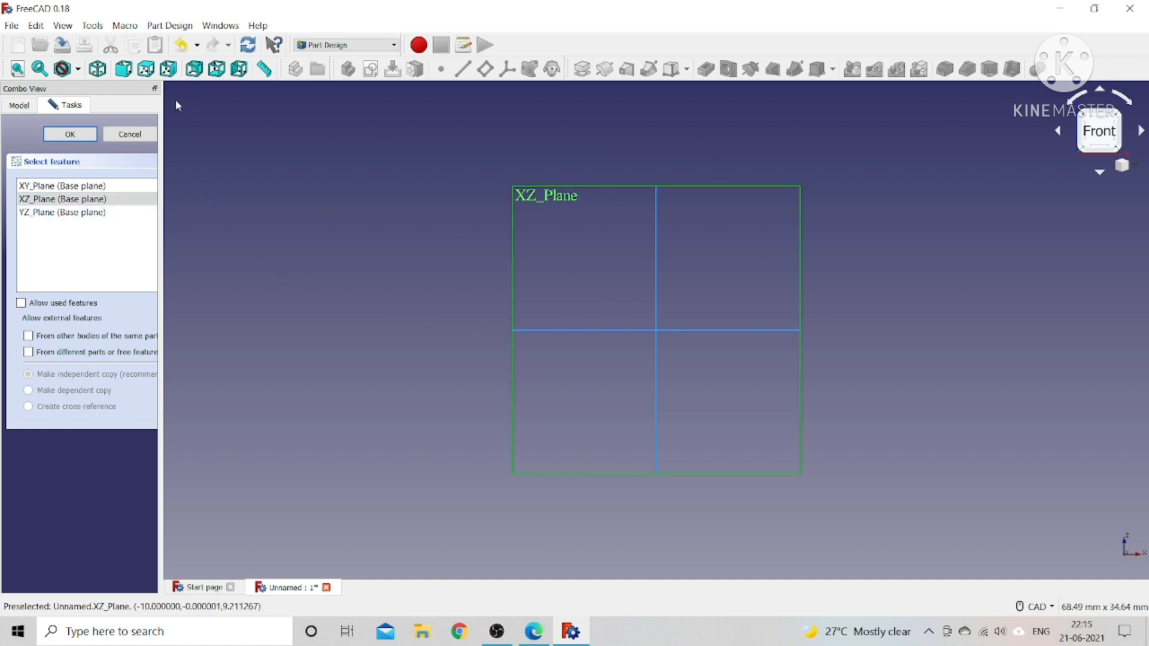
left_click(83, 137)
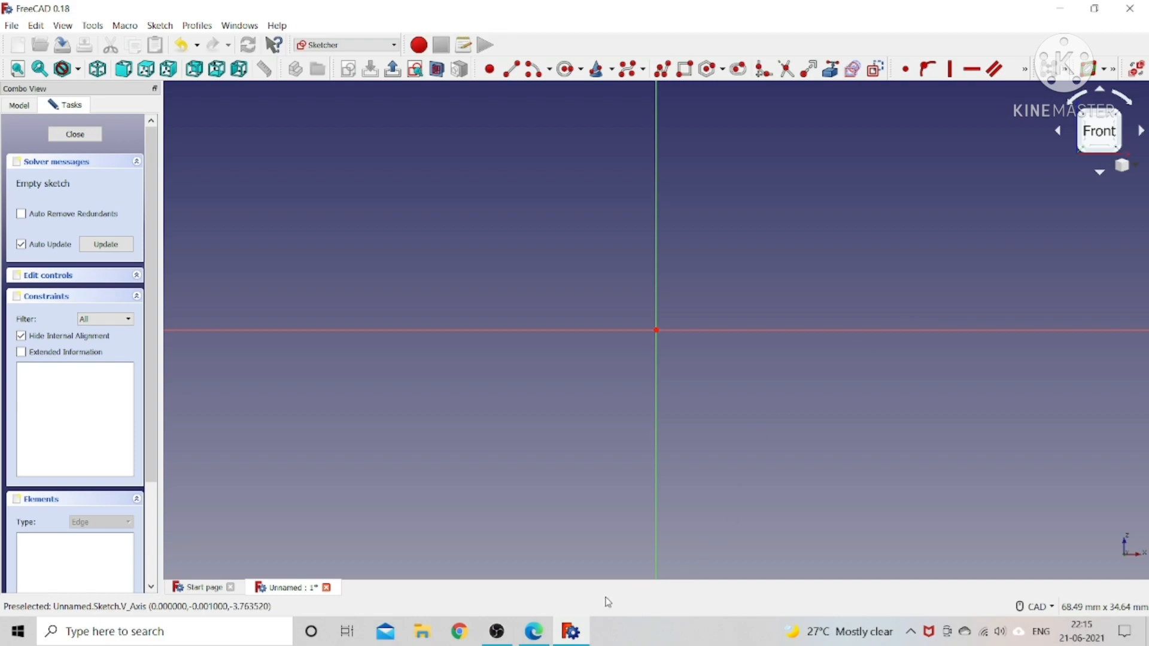
Sketch a rectangle about 41 mm wide and 3.5 mm high just below the horizontal axis, spanning the vertical axis.
left_click(534, 631)
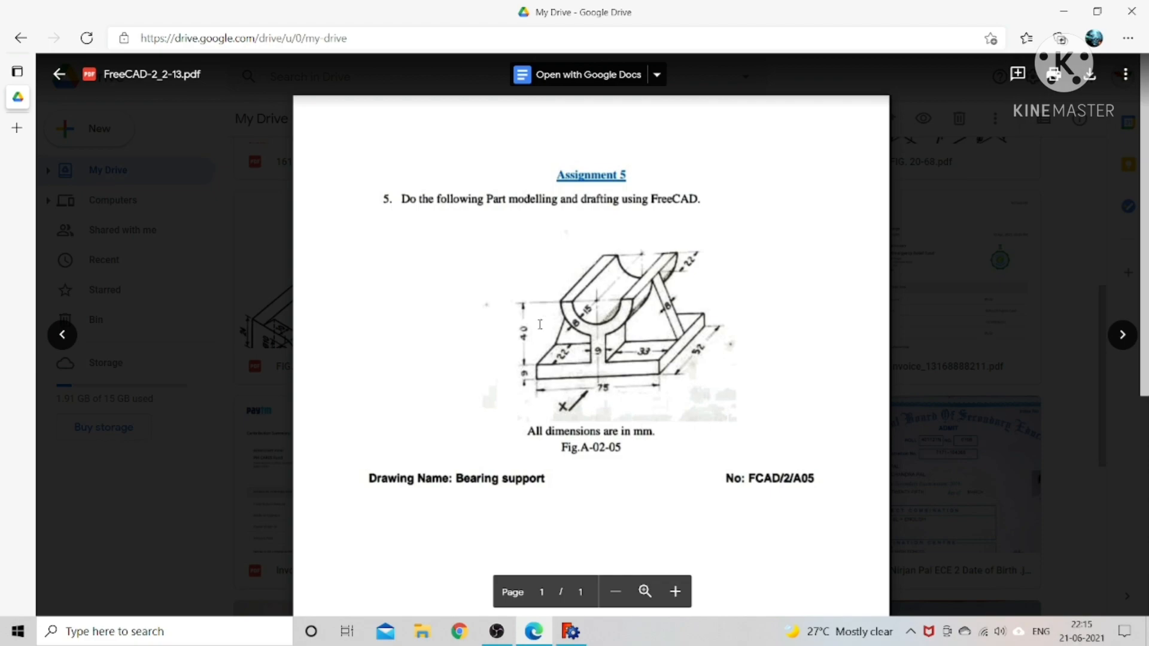
left_click(571, 632)
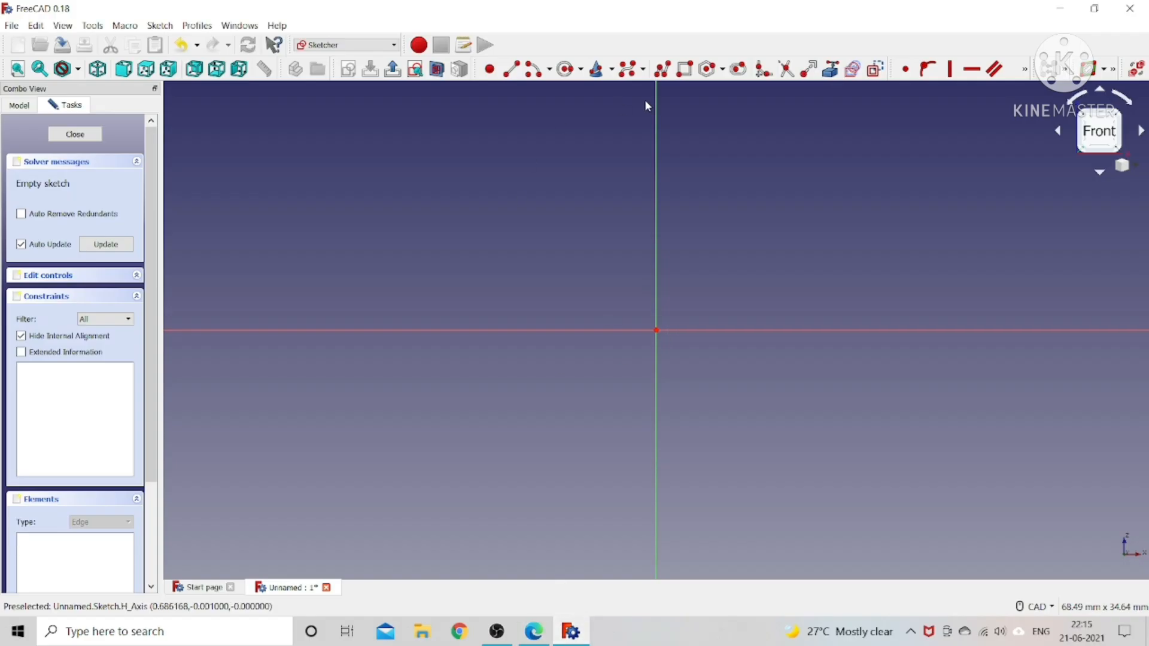
left_click(685, 69)
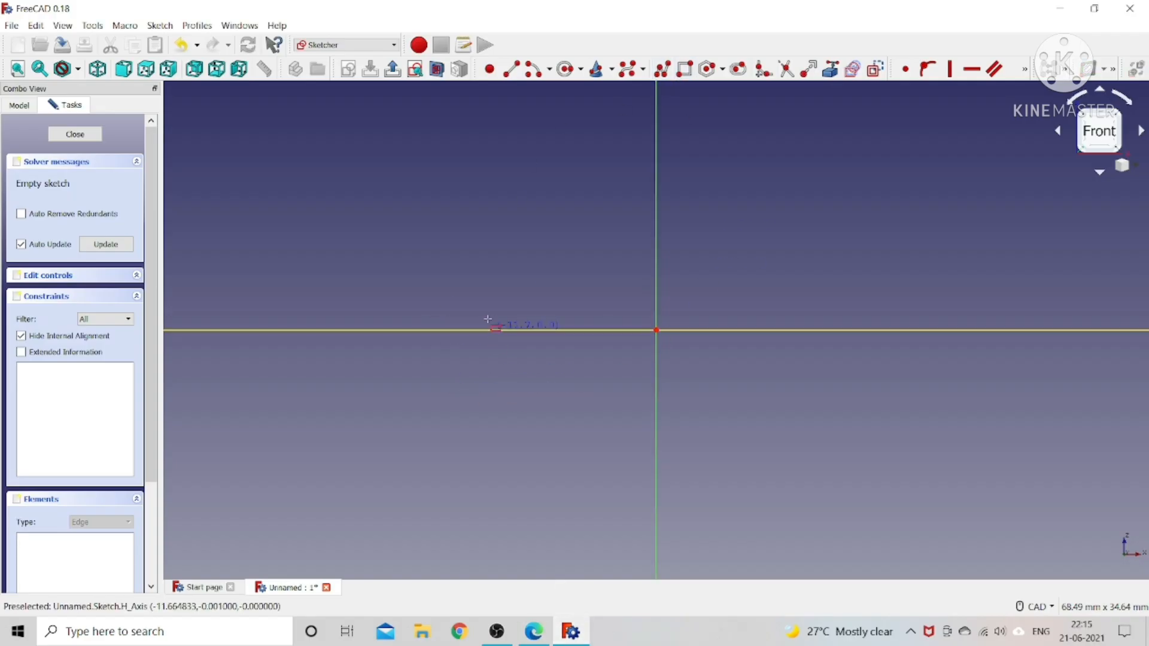
left_click(486, 357)
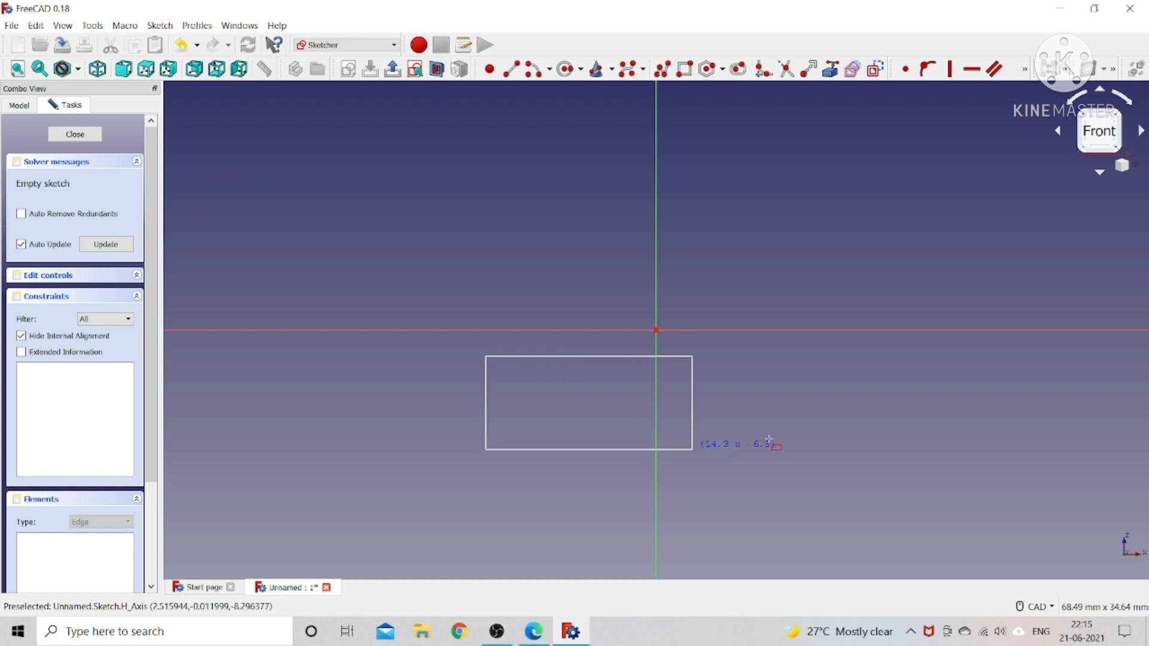
left_click(997, 407)
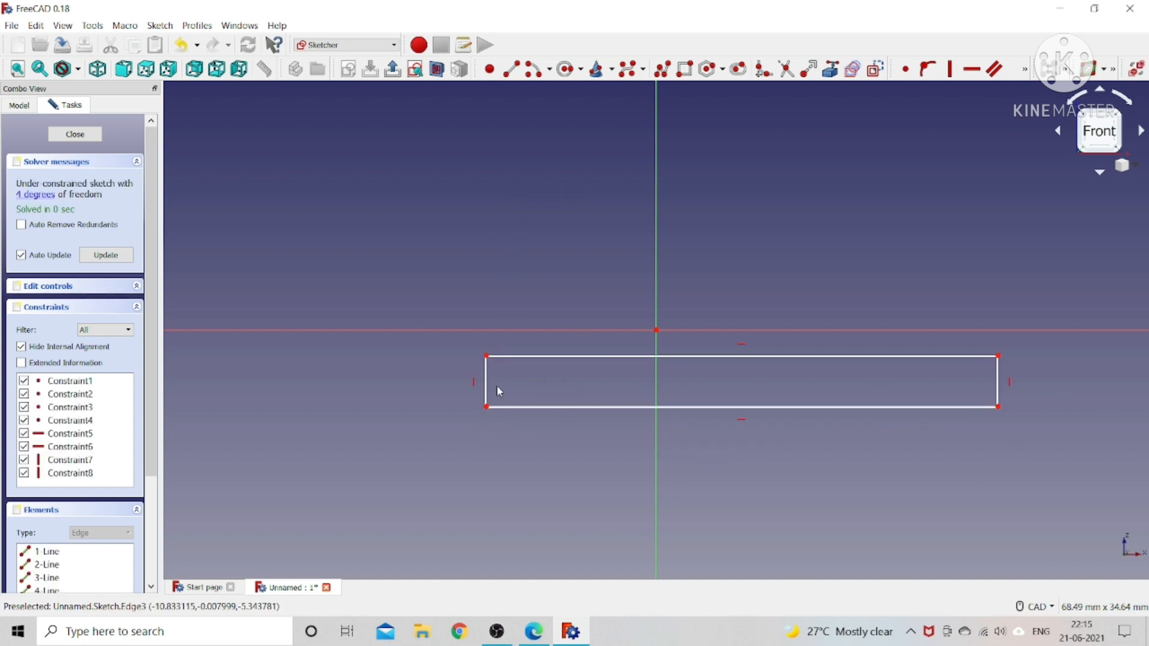
left_click_drag(498, 386, 437, 392)
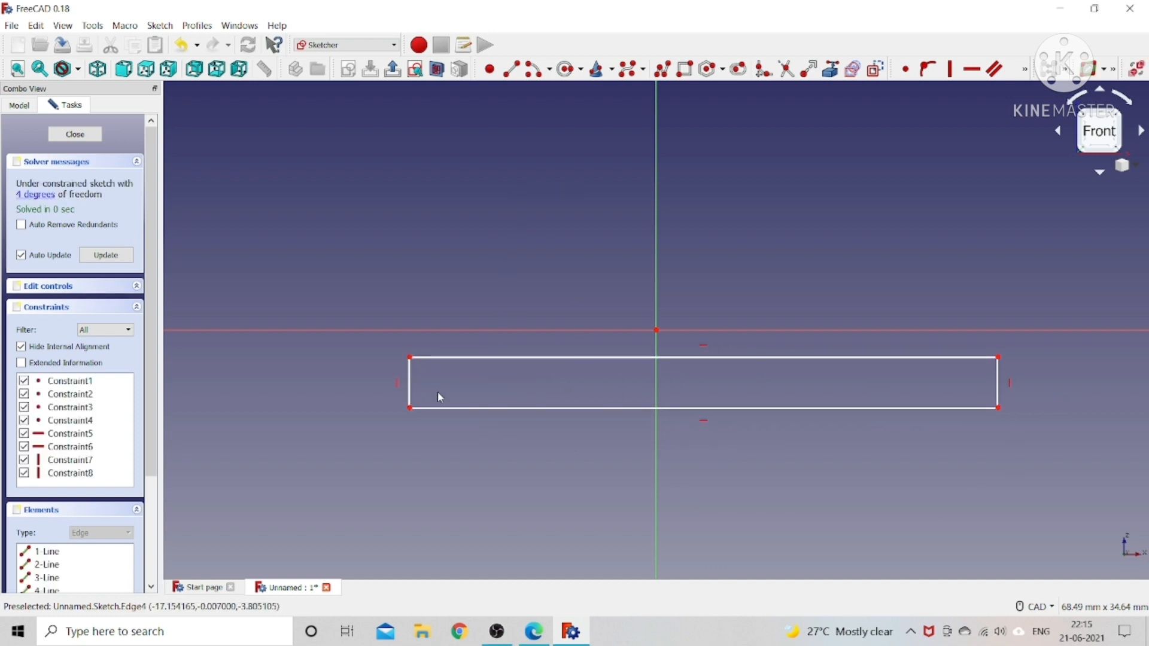
Constrain the rectangle's side edge to a vertical length of 9 mm.
left_click(410, 383)
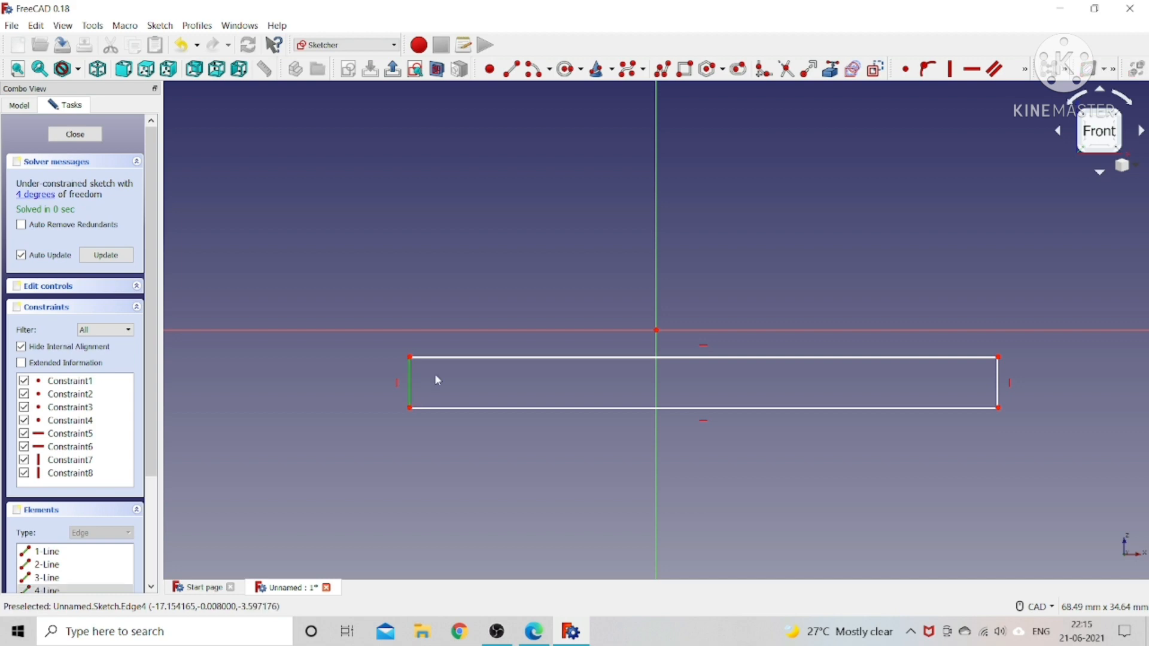
left_click(1026, 69)
left_click(950, 110)
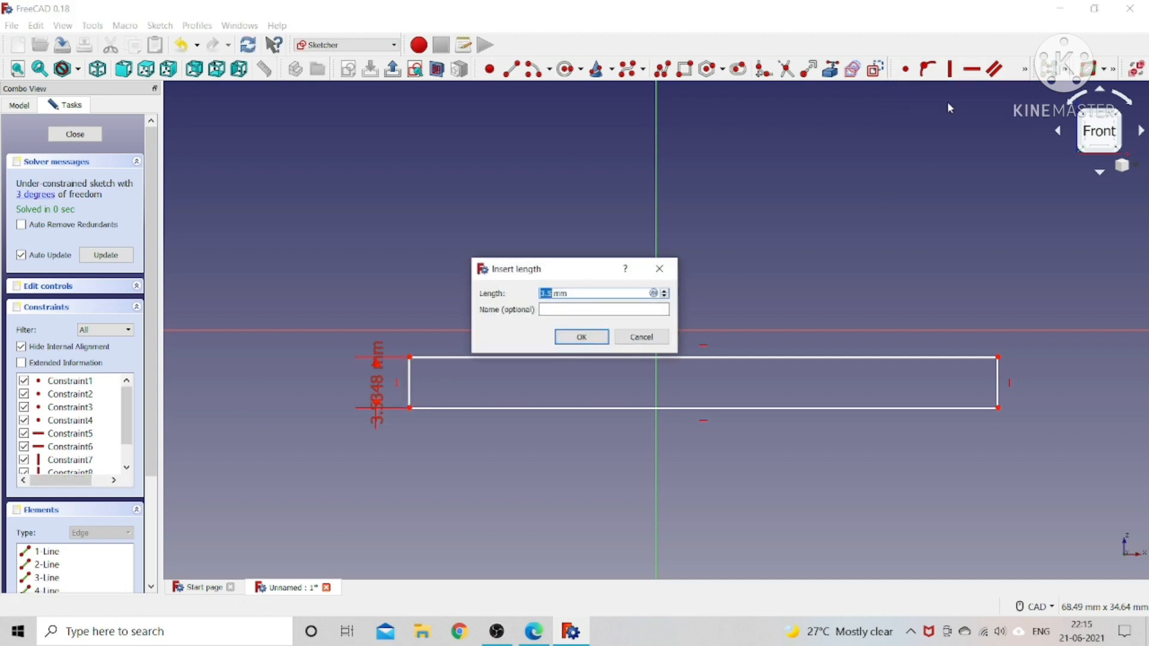
type("9")
key("Return")
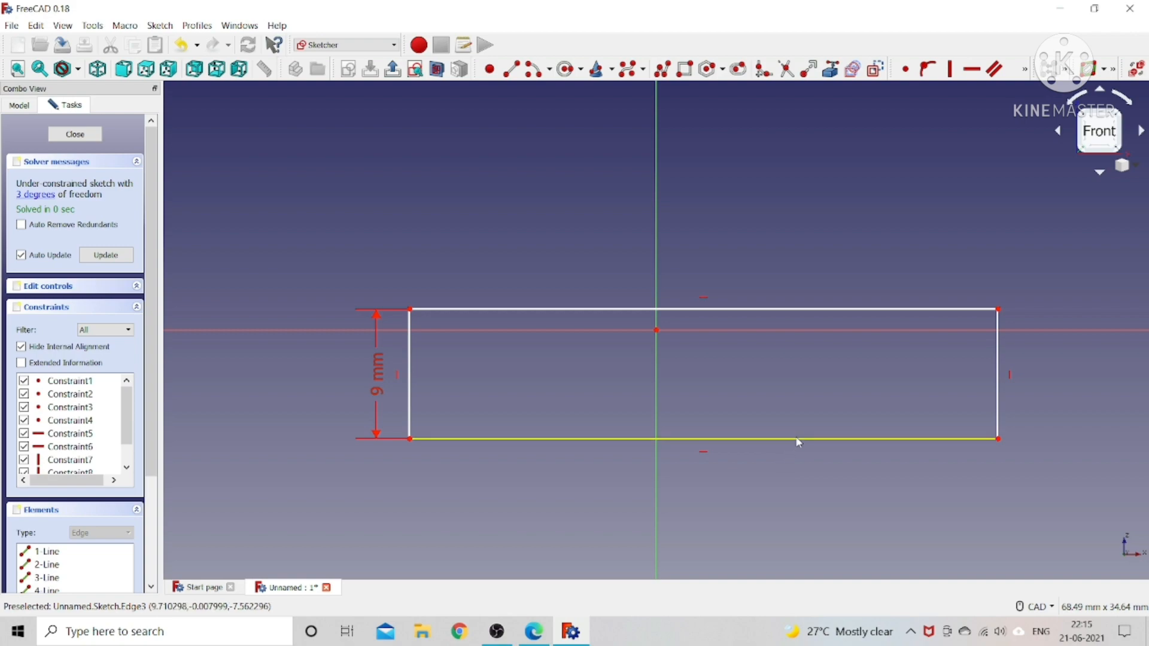
Check the base width in the reference drawing and constrain the rectangle's lower edge to 75 mm horizontally.
left_click(799, 443)
mouse_move(535, 632)
left_click(521, 527)
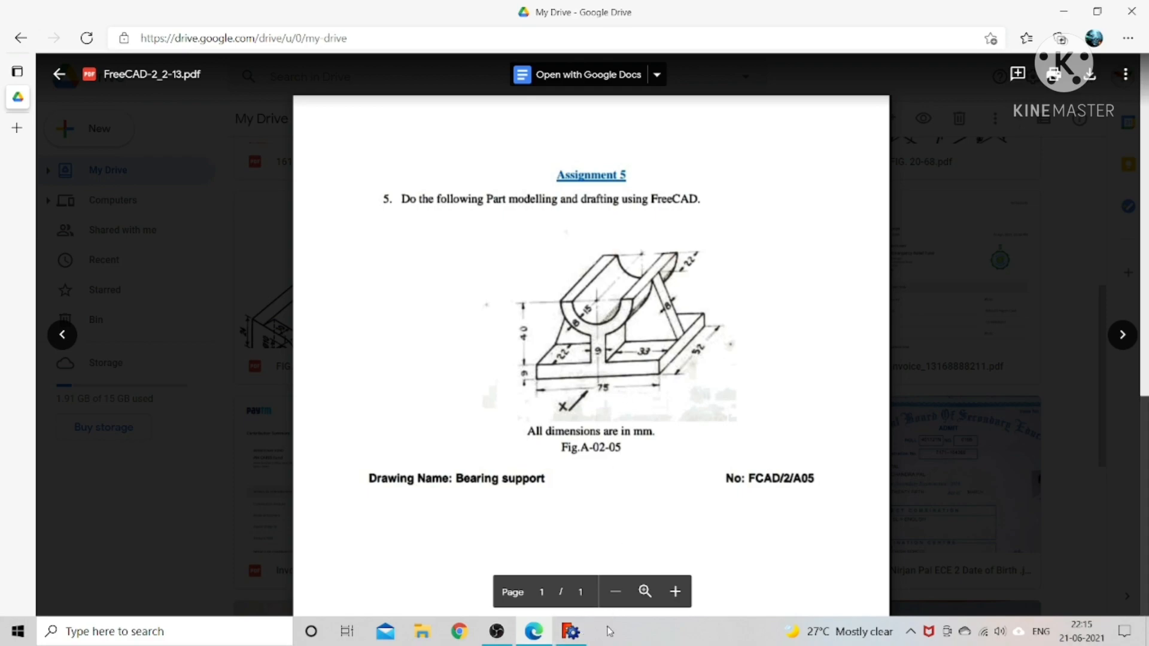
left_click(574, 631)
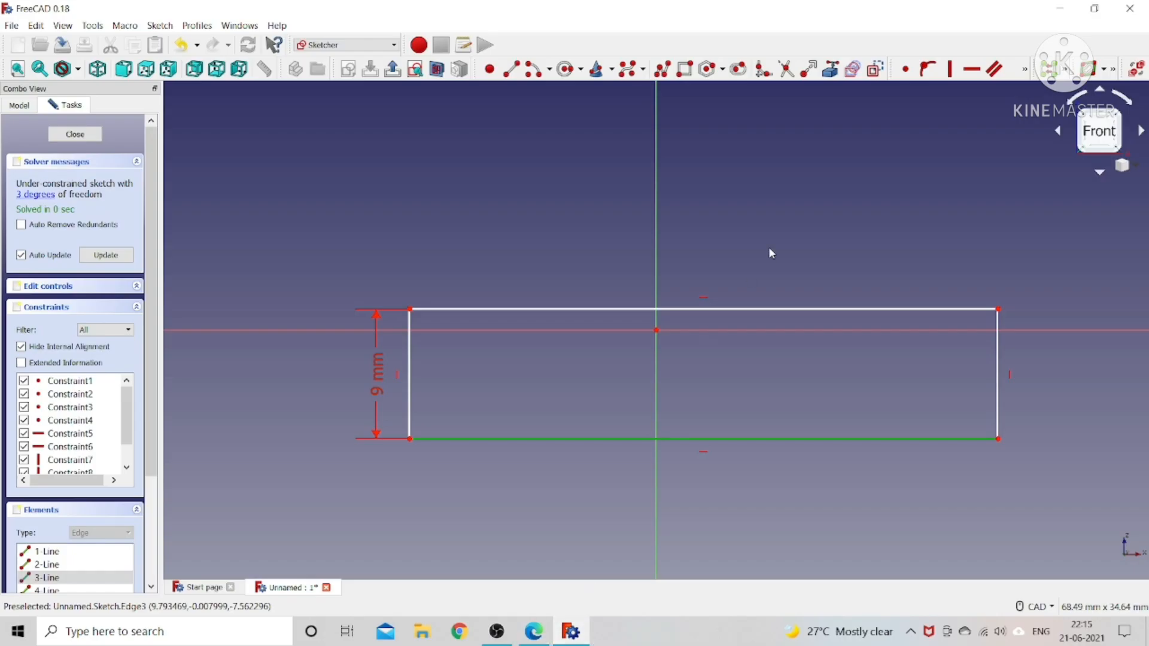
left_click(1024, 73)
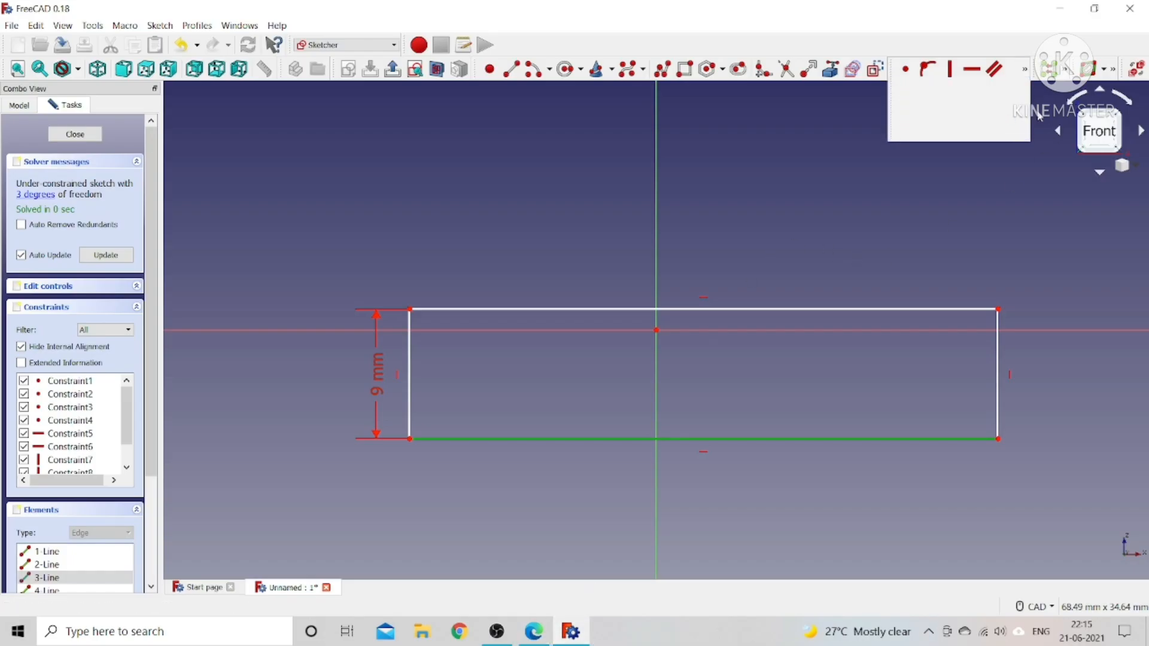
left_click(1028, 70)
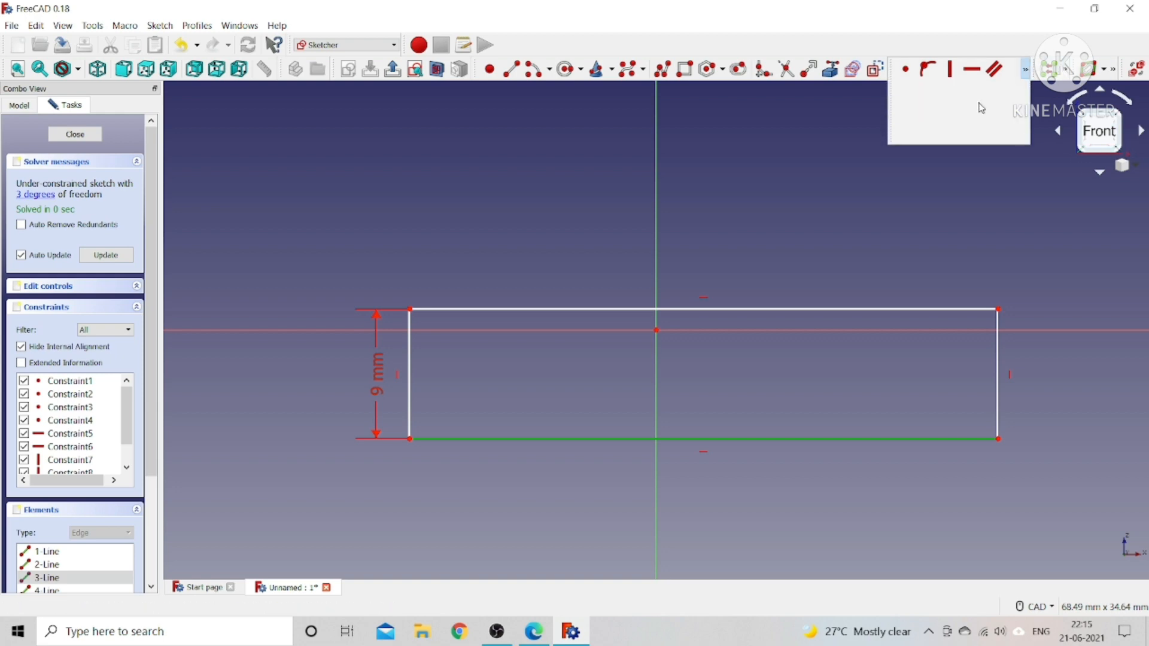
left_click(926, 116)
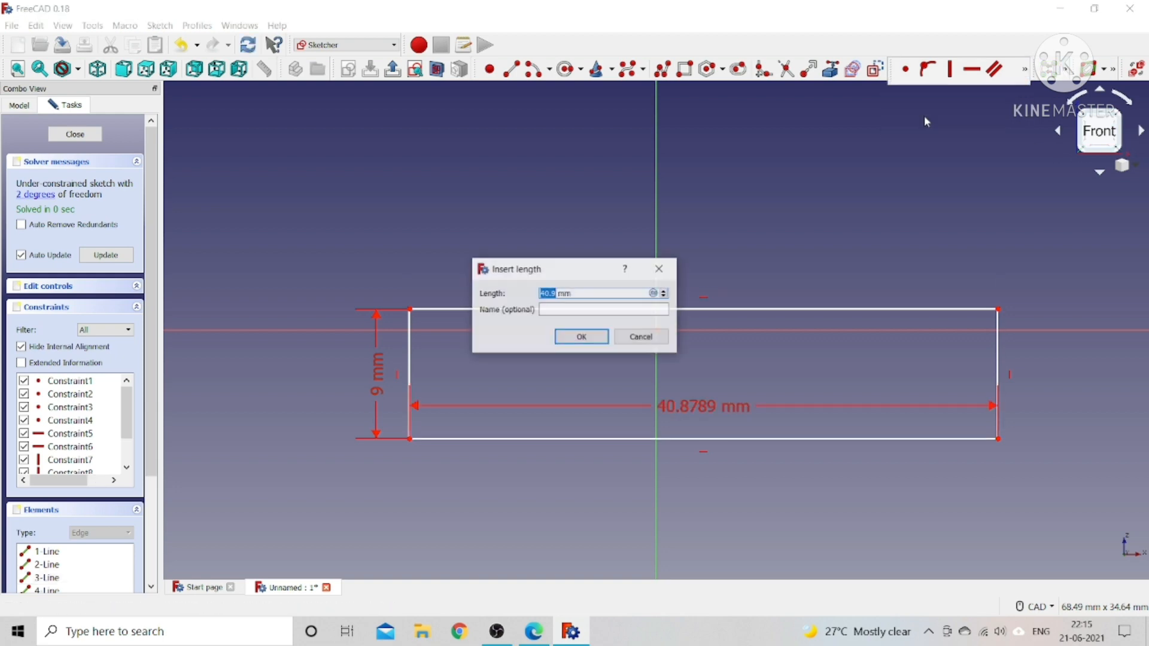
type("75")
key("Return")
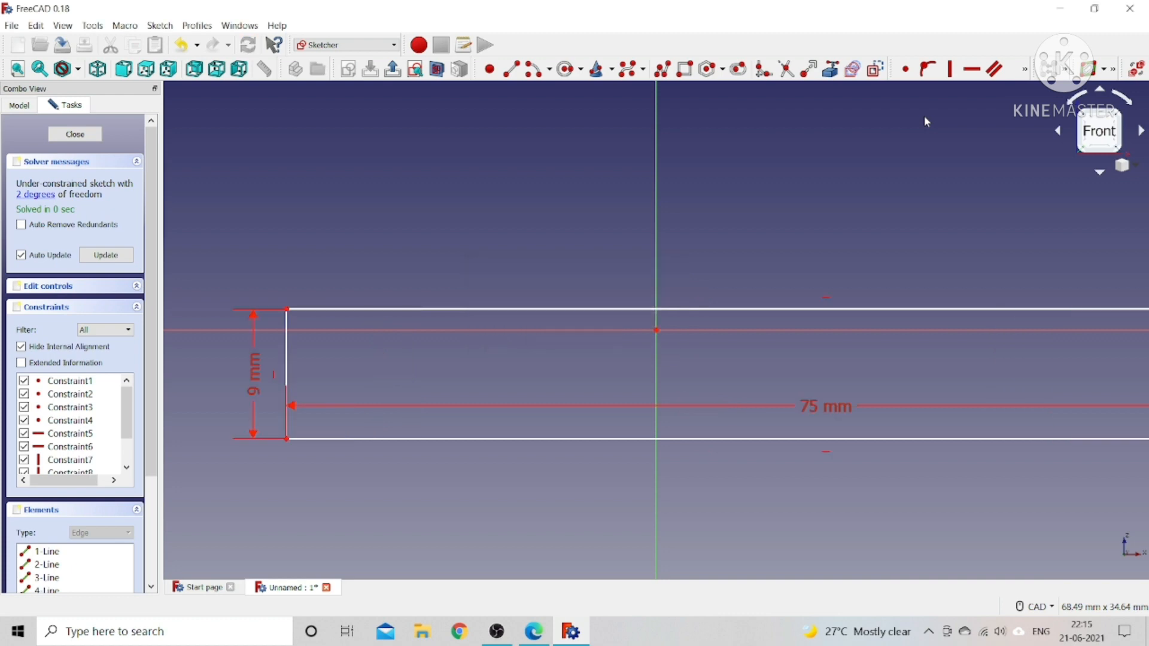
Move the rectangle fully below the horizontal axis and place its width and height dimensions clear of the outline.
scroll(849, 326, "down", 5)
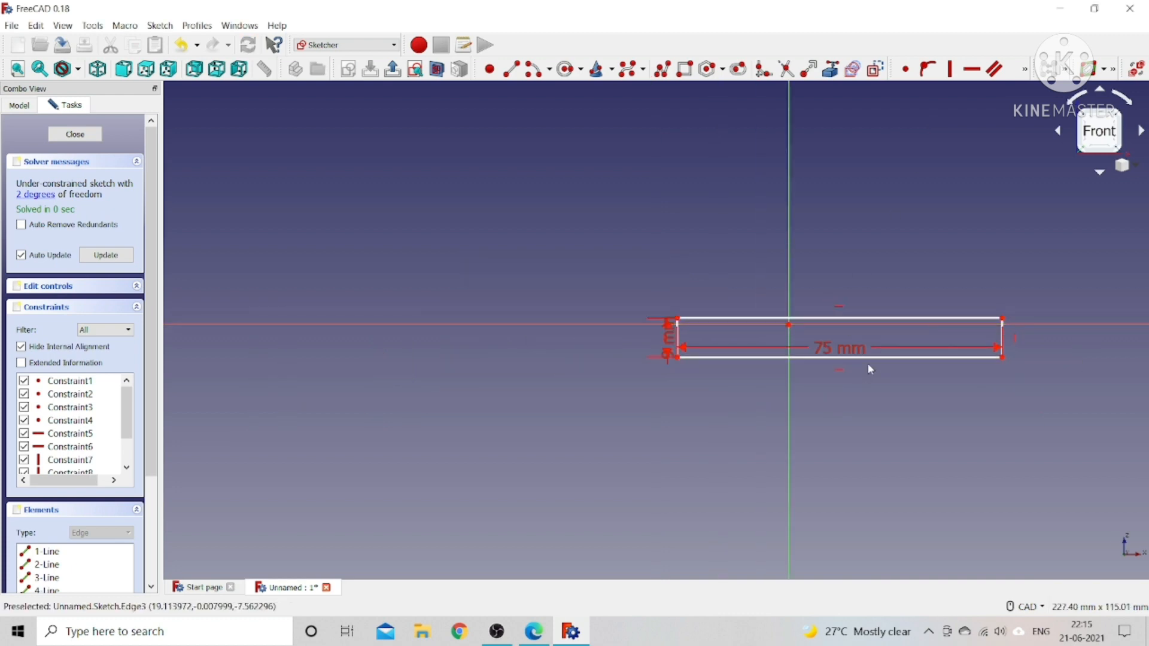
left_click_drag(874, 359, 822, 453)
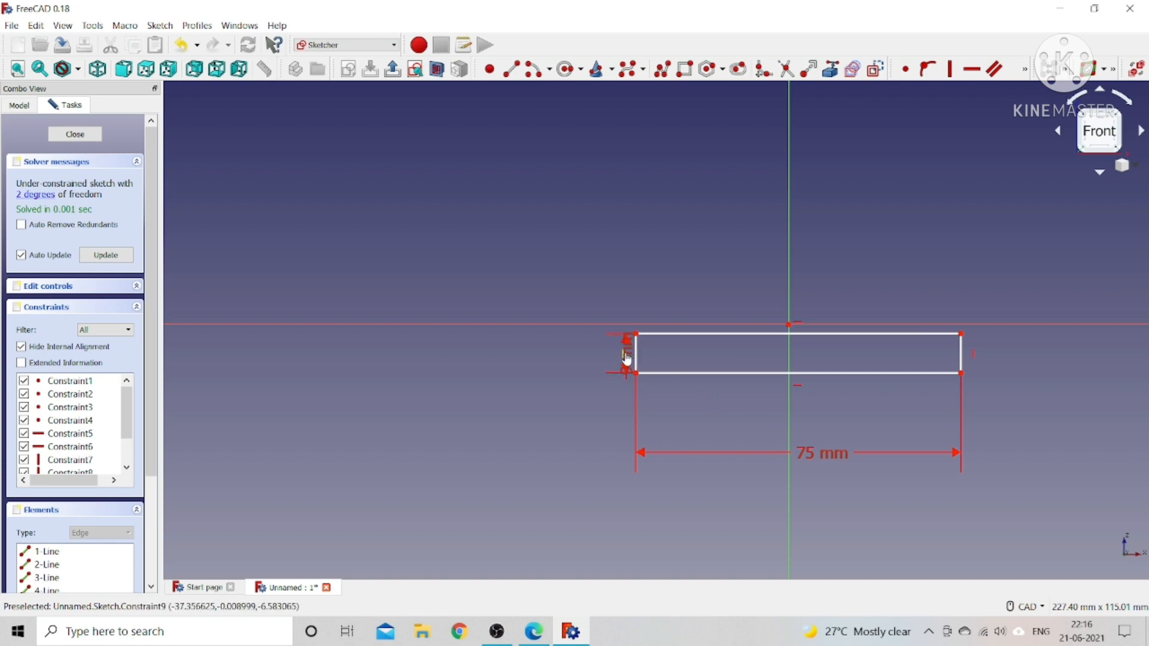
mouse_move(628, 358)
left_mouse_down()
mouse_move(621, 427)
mouse_move(592, 444)
left_mouse_up()
scroll(1084, 342, "up", 2)
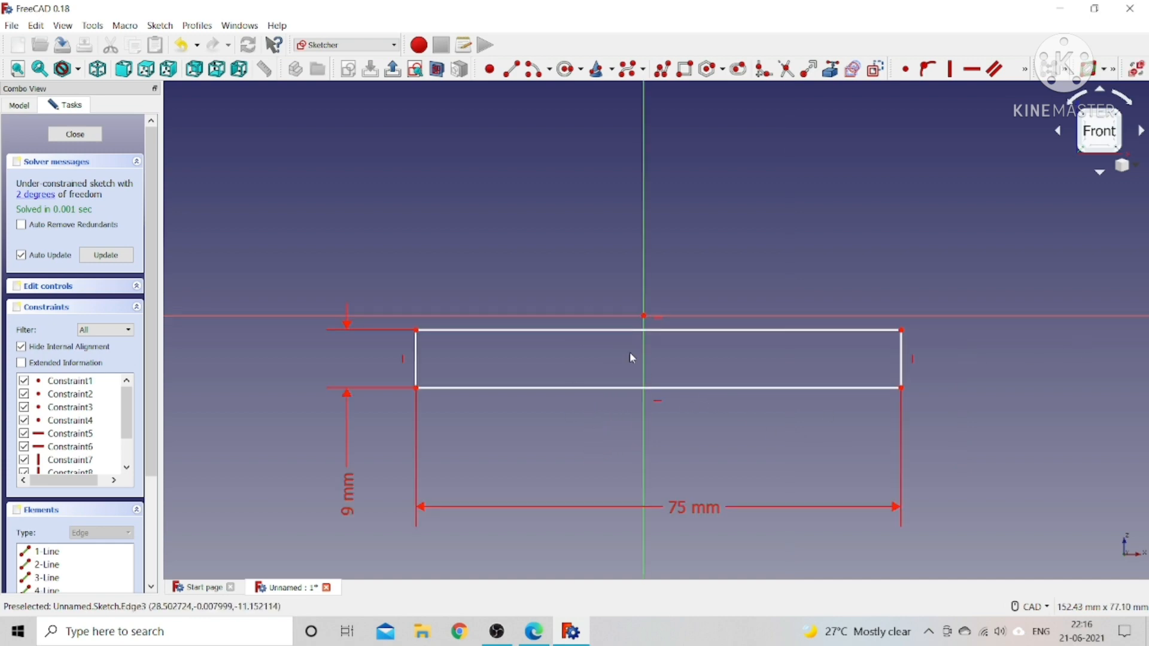
Constrain the rectangle's upper-left corner to lie on the sketch's horizontal axis.
left_click(534, 631)
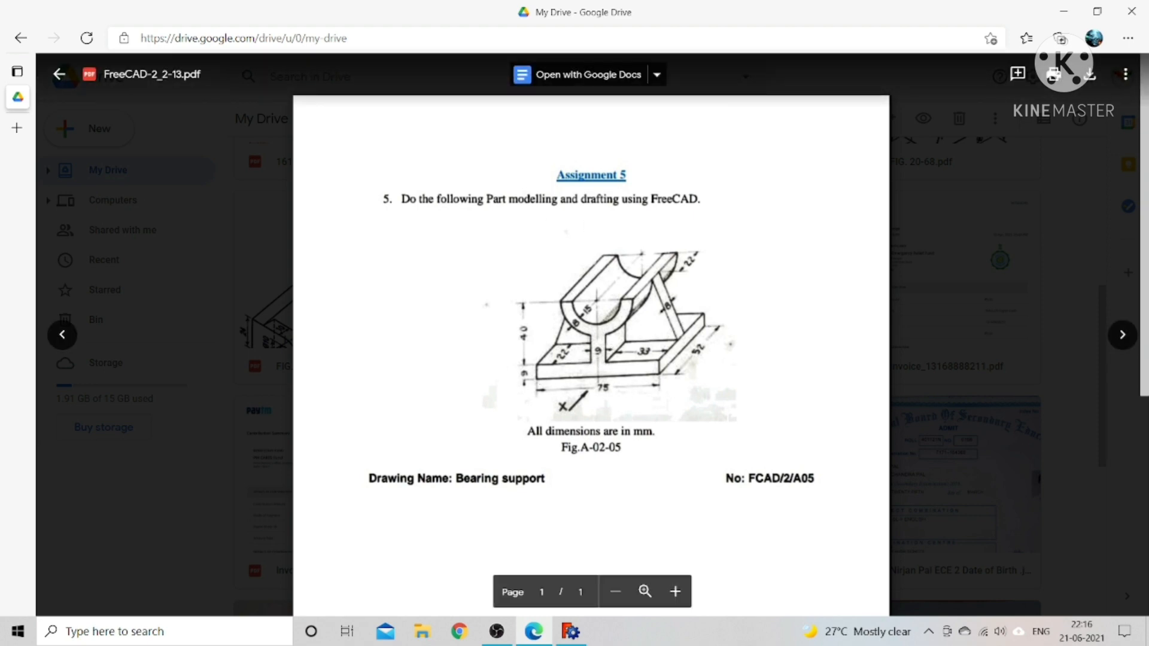
left_click(571, 631)
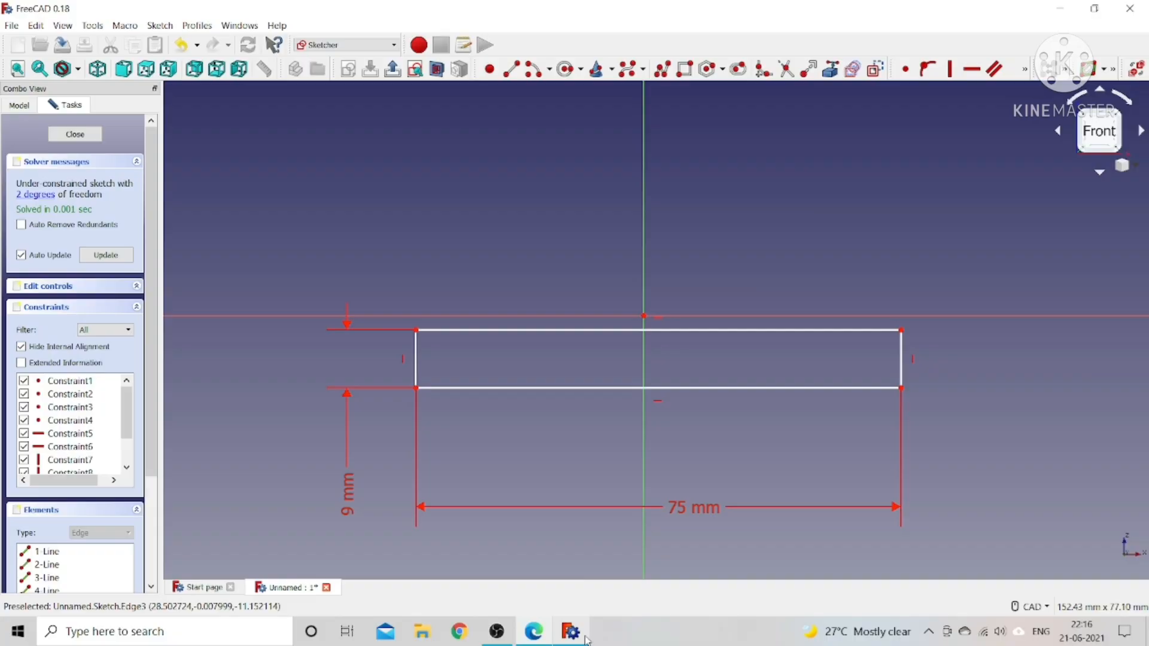
left_click(433, 315)
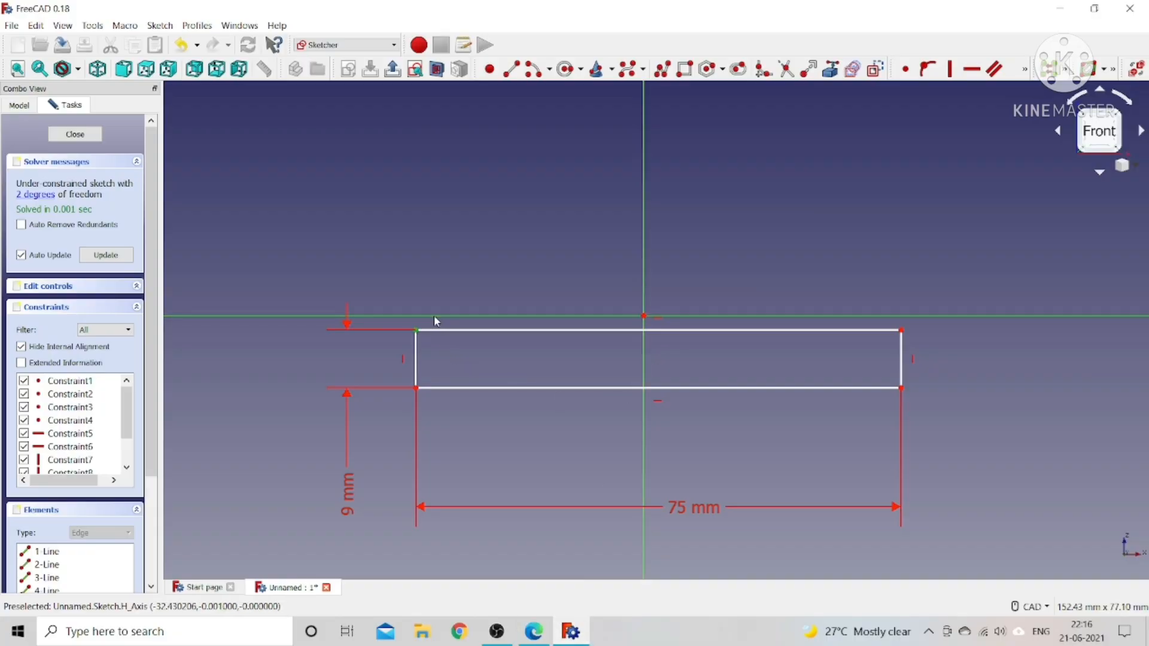
left_click(927, 69)
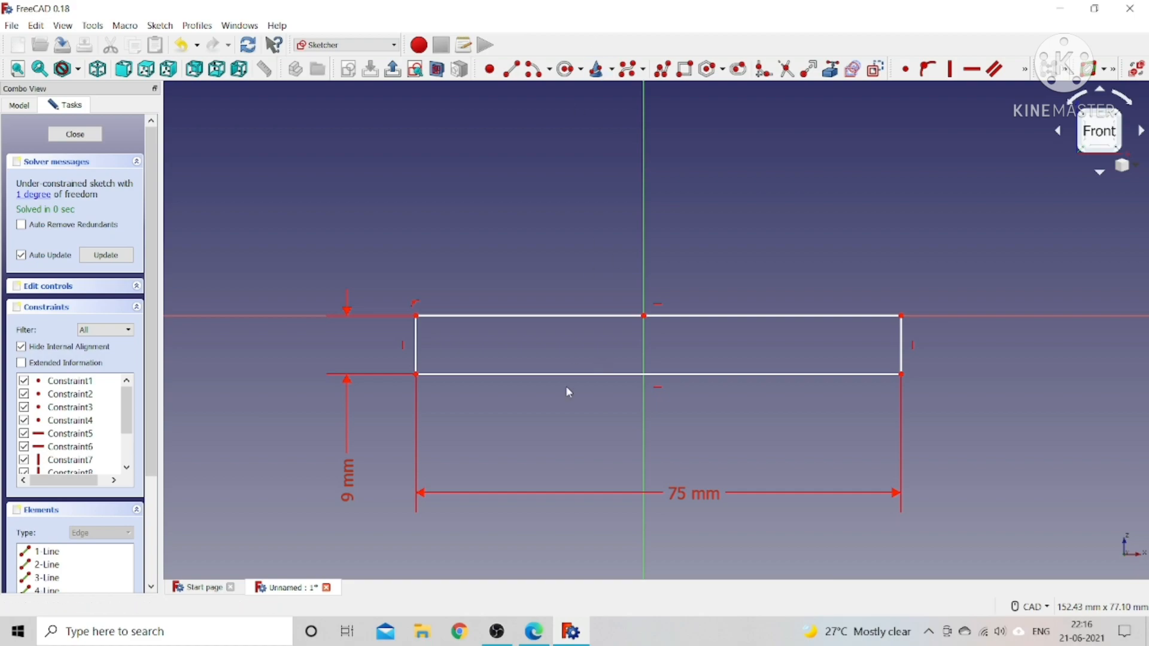
Make the rectangle's two upper corners symmetric about the vertical axis and delete the upper edge's redundant horizontal constraint.
left_click(536, 629)
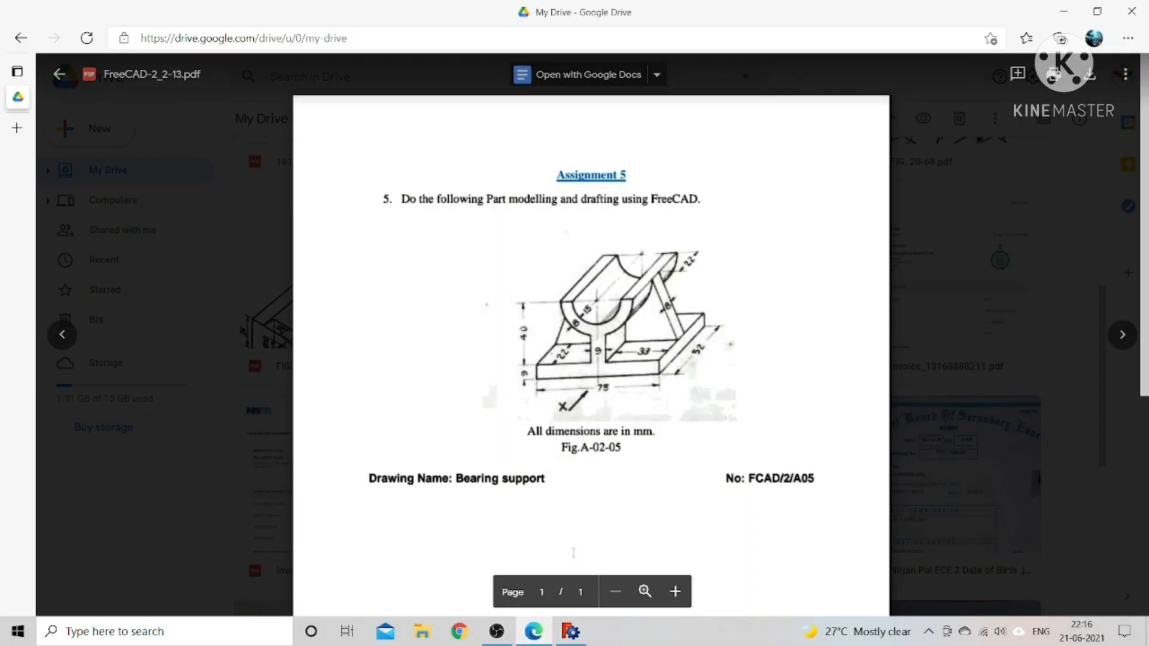
left_click(570, 631)
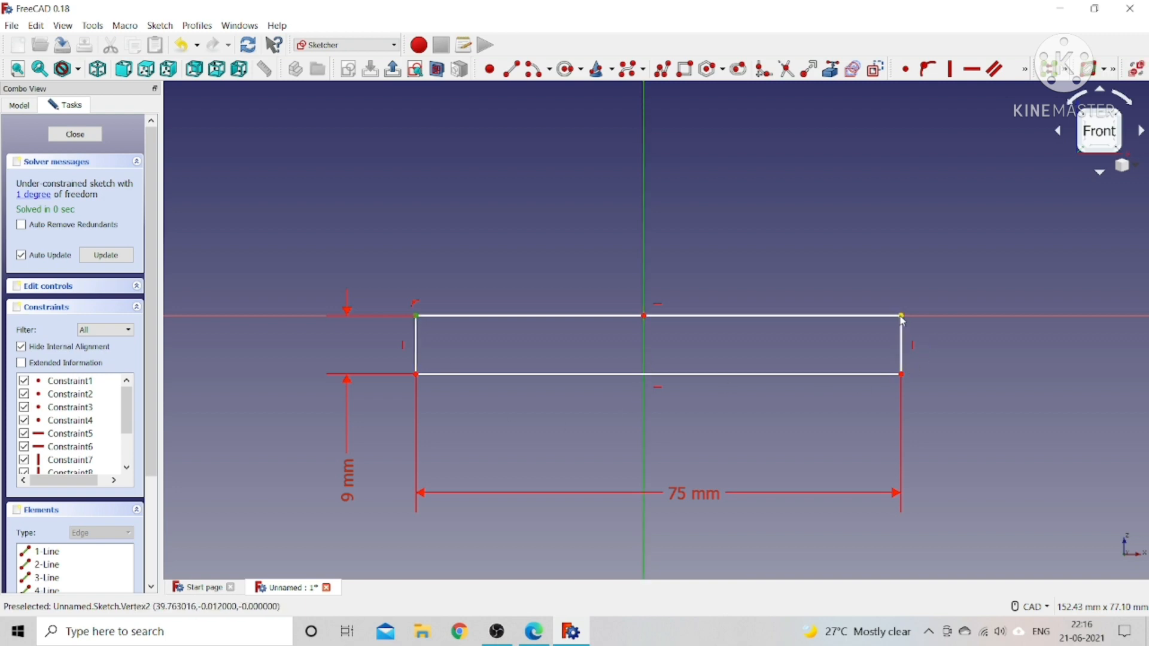
left_click(1026, 71)
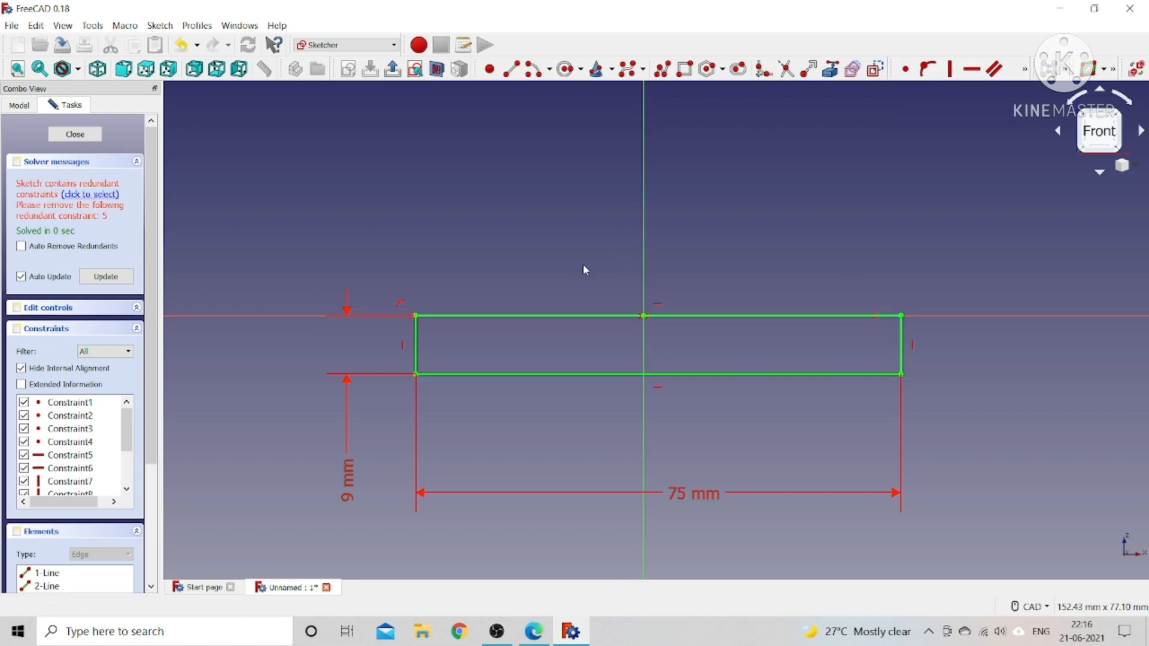
left_click(79, 456)
right_click(80, 456)
left_click(105, 572)
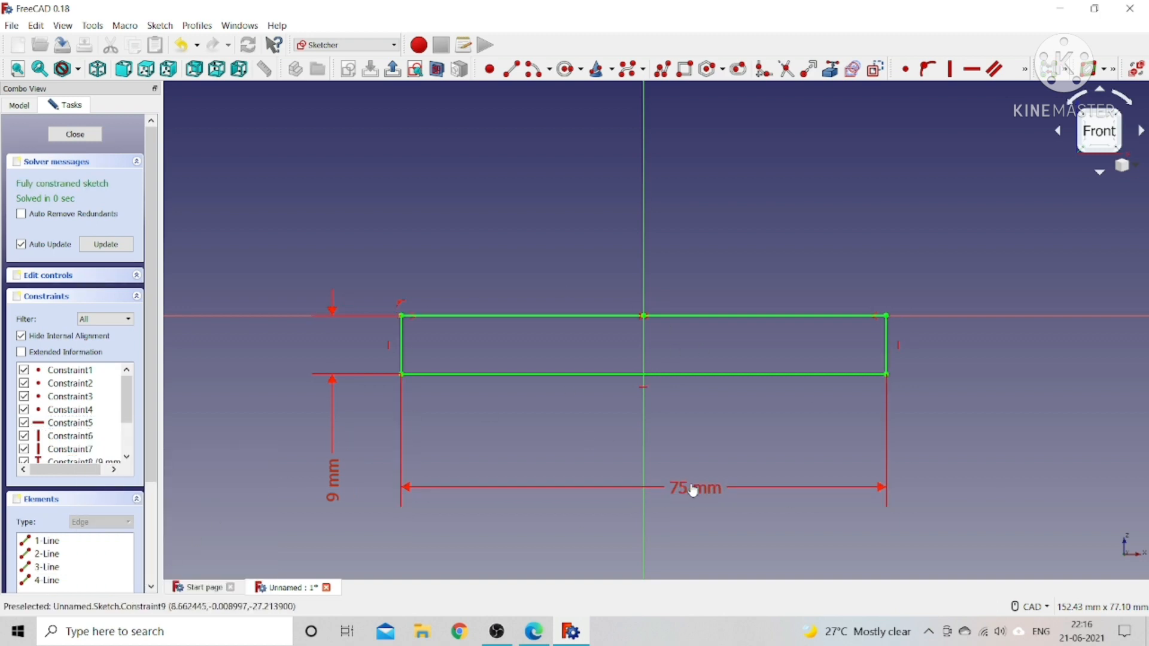
Bring the 75 mm and 9 mm dimensions closer to the rectangle and finish the base sketch.
left_click_drag(690, 491, 662, 435)
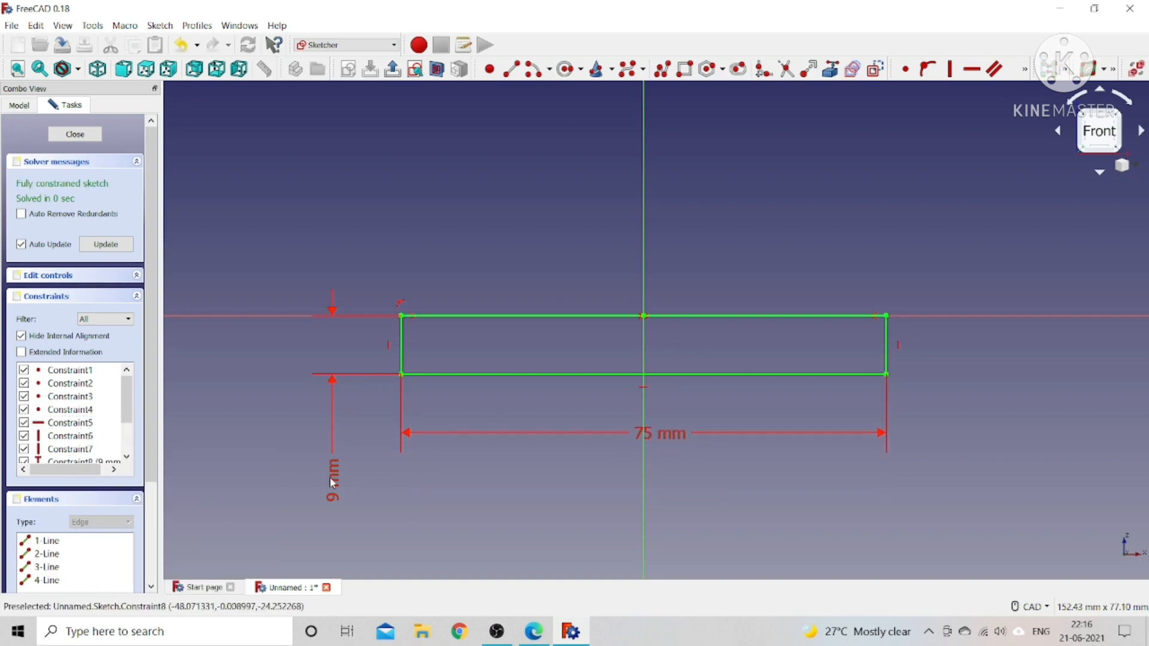
left_click_drag(334, 484, 342, 431)
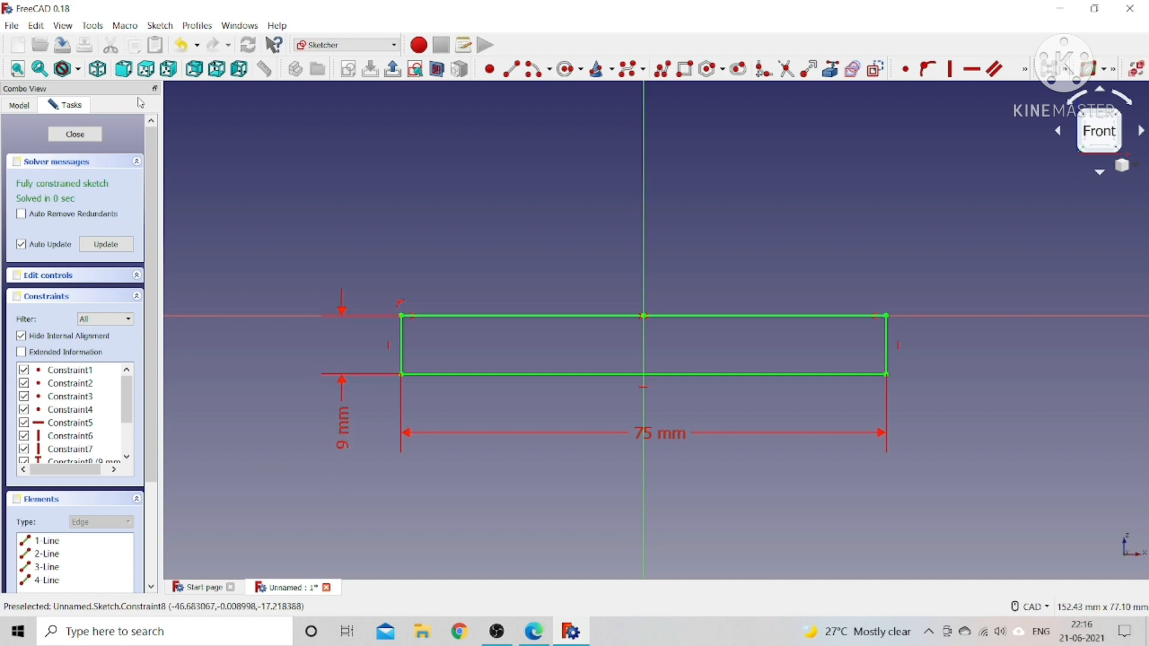
left_click(75, 139)
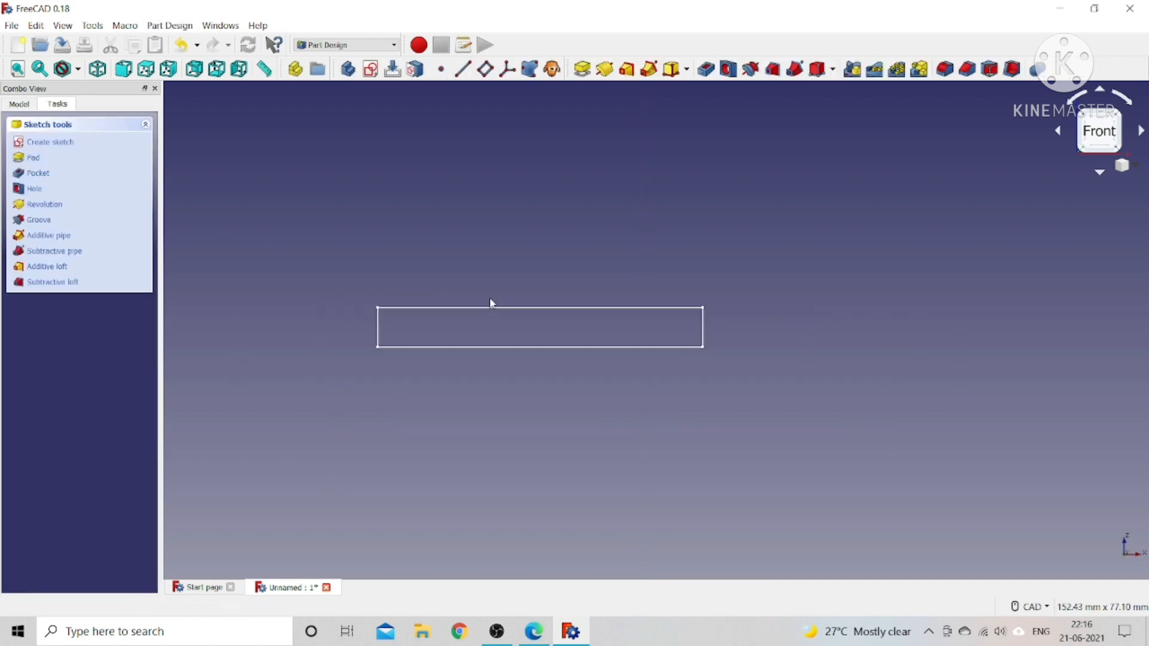
Check the base depth in the reference drawing and pad the base profile to a length of 52 mm.
scroll(546, 326, "up", 2)
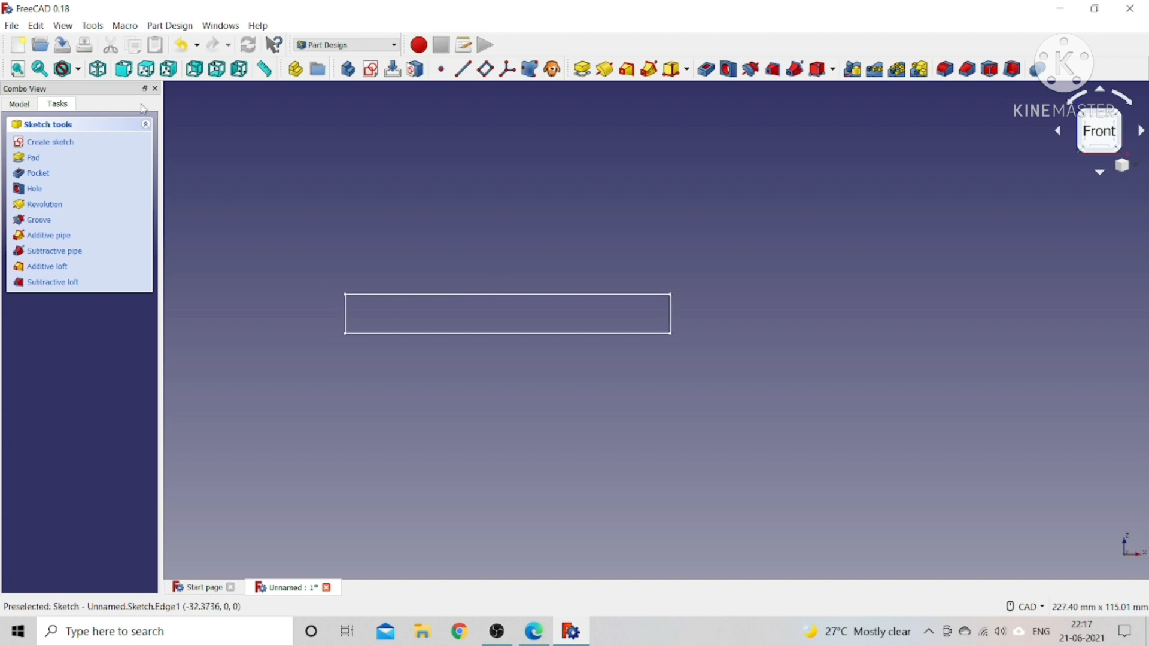
left_click(98, 69)
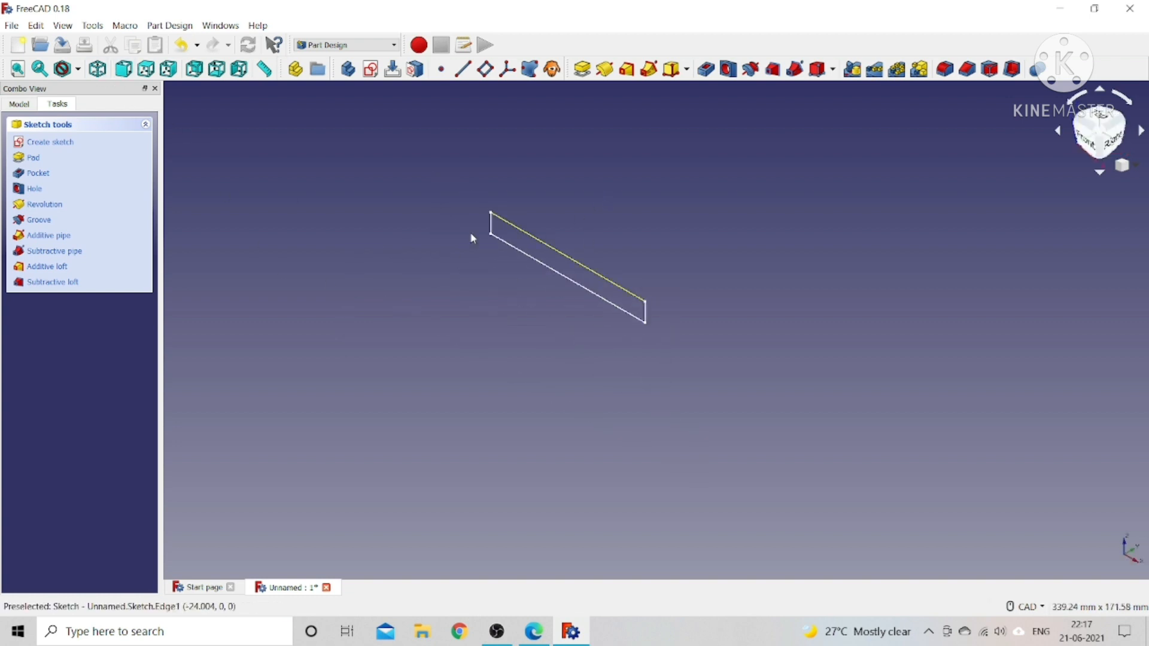
left_click(33, 158)
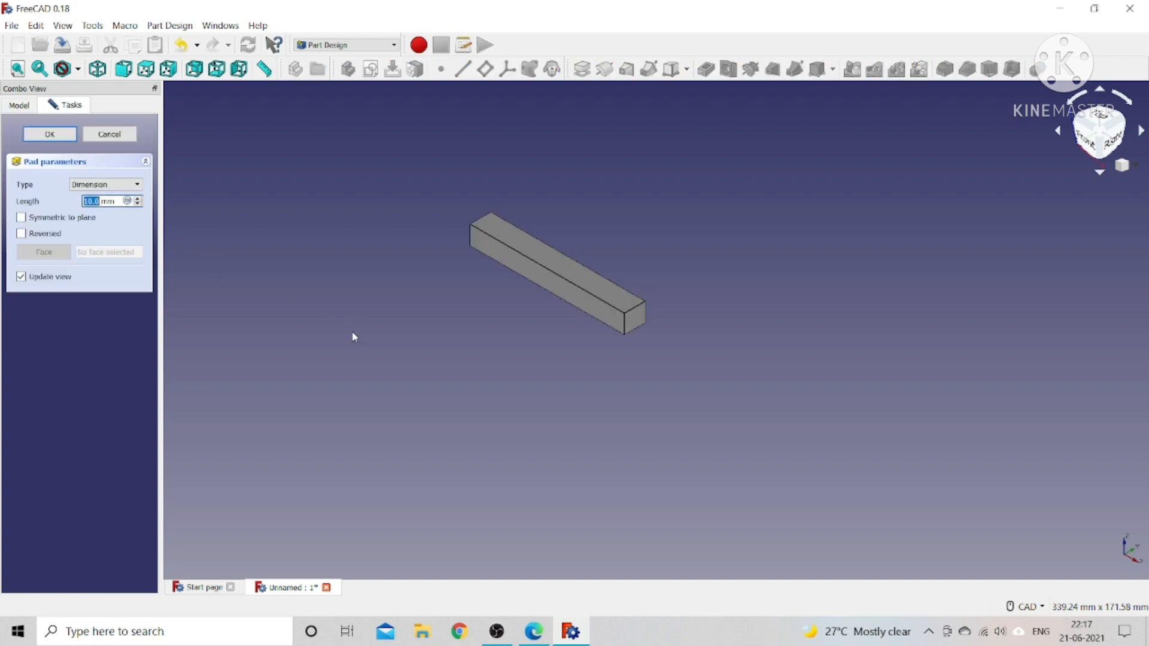
left_click(534, 631)
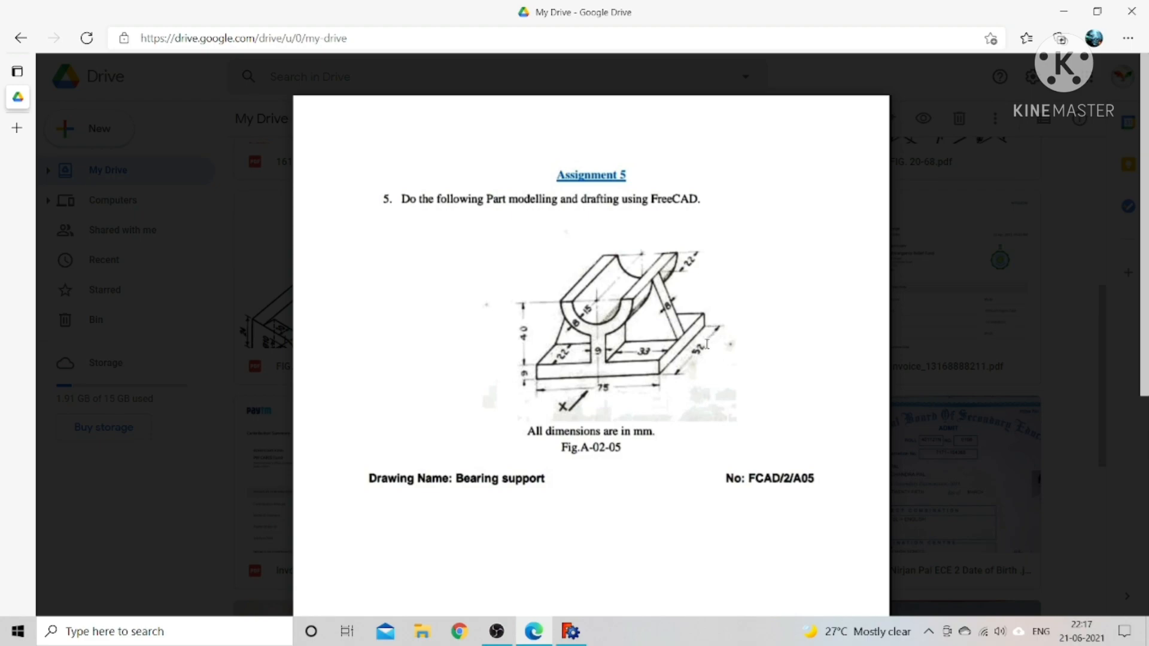
left_click(570, 632)
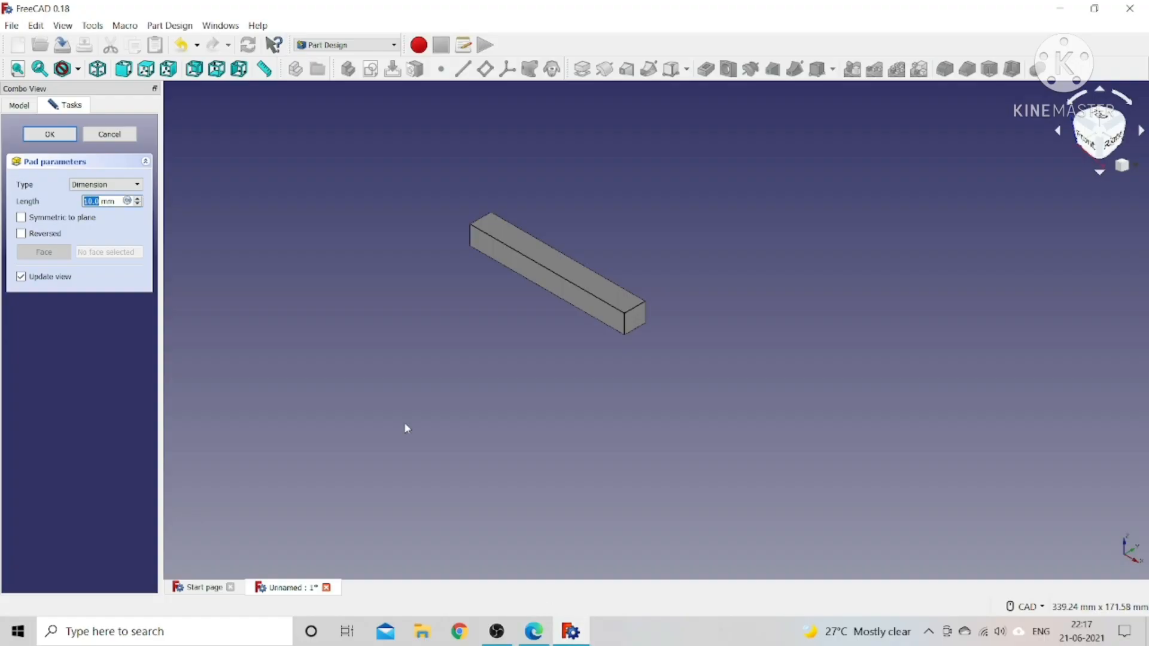
type("52")
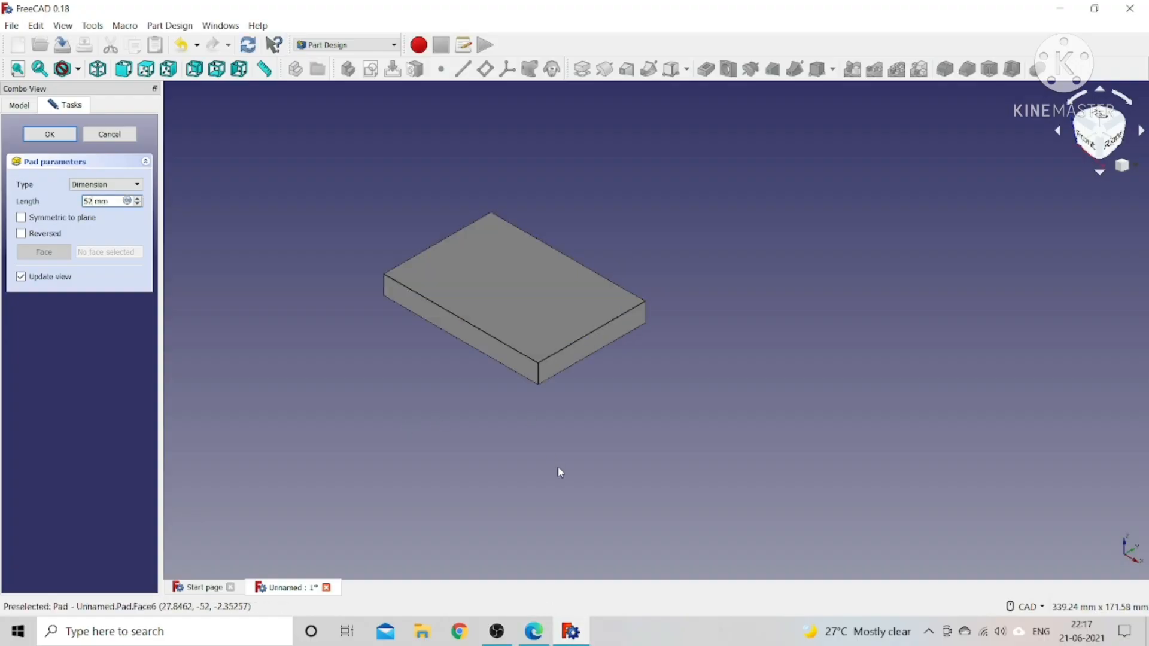
Recheck the reference drawing, make the base pad symmetric to the sketch plane and accept it.
left_click(534, 632)
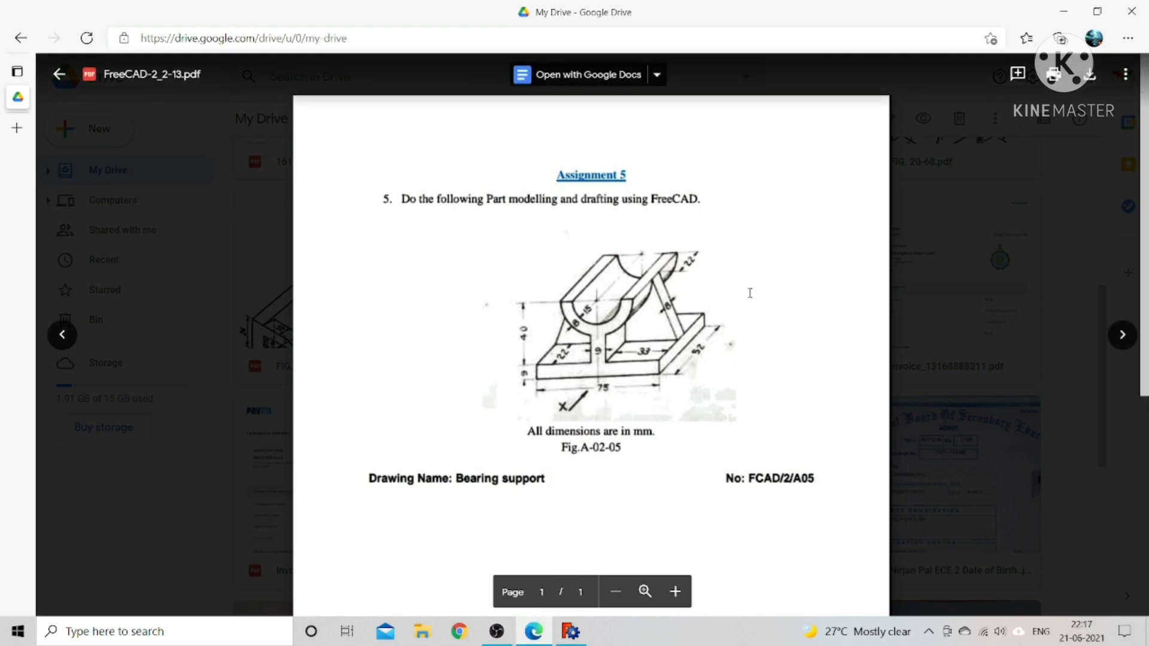
left_click(570, 632)
left_click(79, 219)
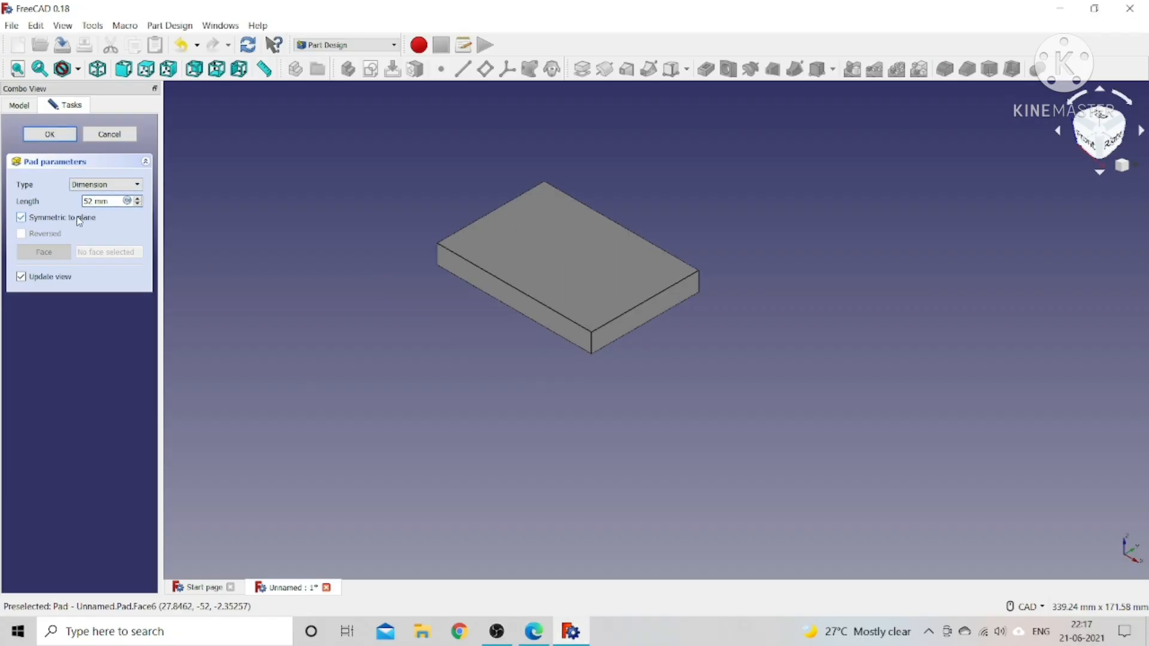
left_click(37, 221)
left_click(37, 221)
left_click(37, 221)
left_click(37, 220)
left_click(37, 221)
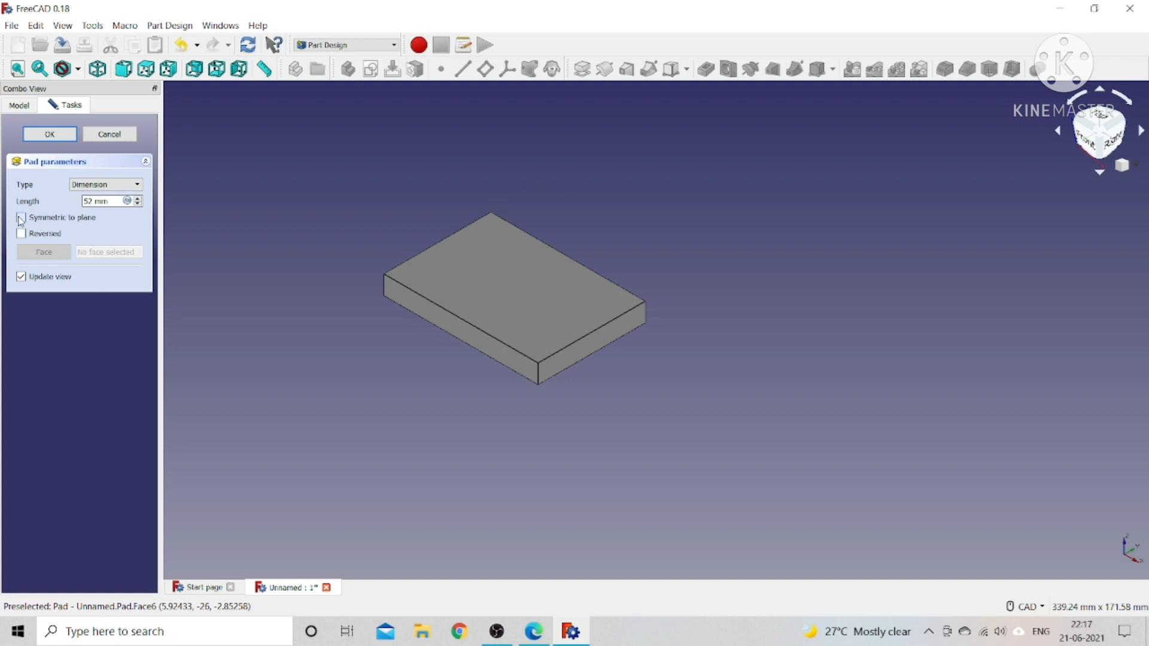
left_click(21, 218)
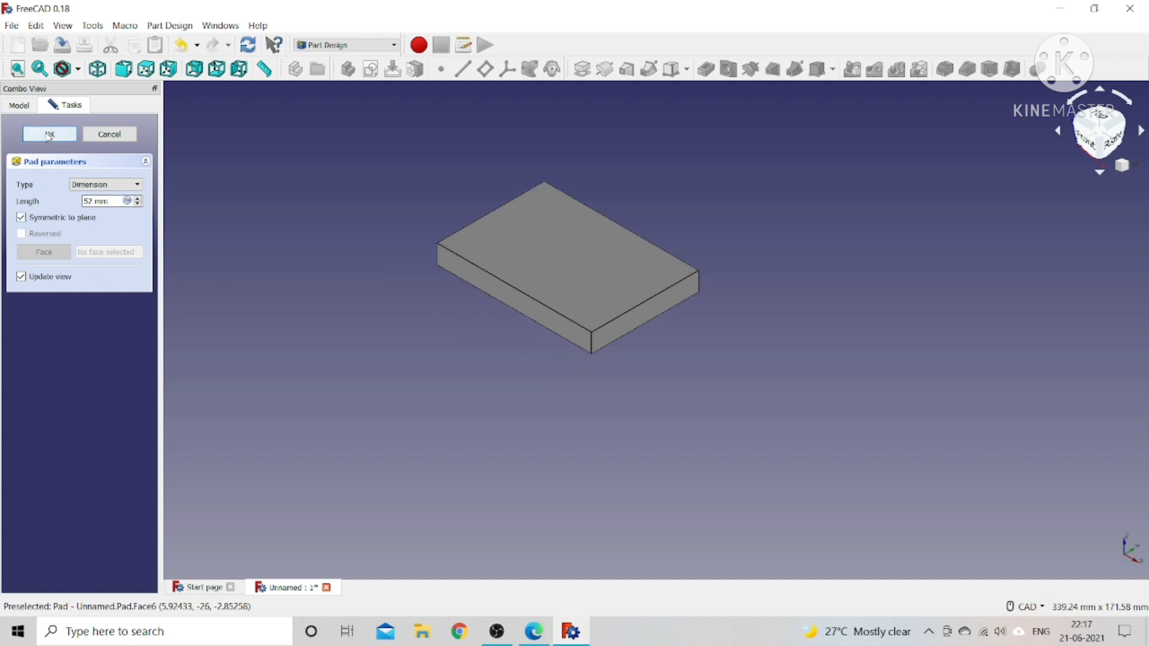
left_click(67, 133)
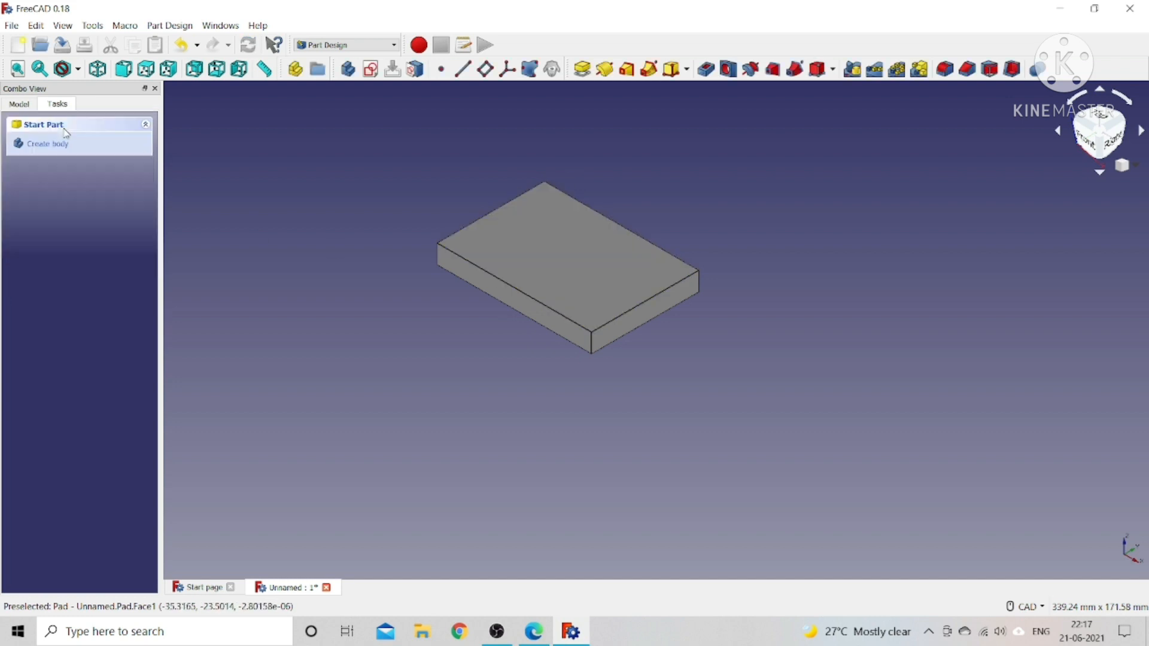
Inspect the padded base plate and compare it with the bearing support reference drawing.
scroll(515, 376, "down", 2)
scroll(516, 288, "up", 5)
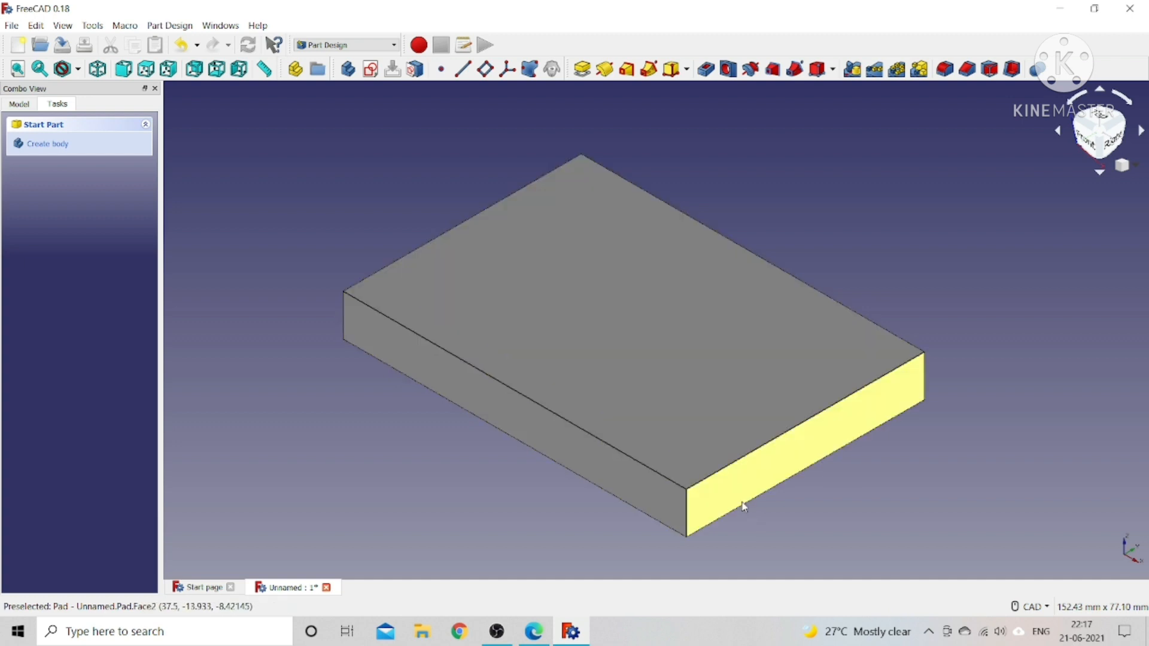
left_click(534, 631)
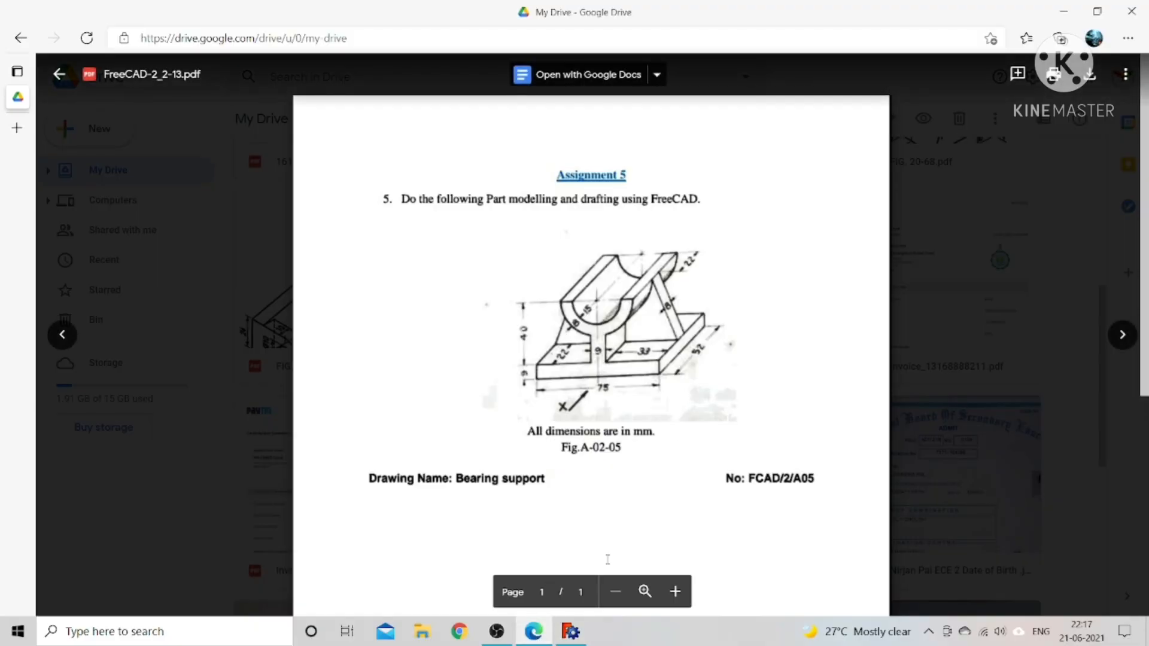
left_click(571, 631)
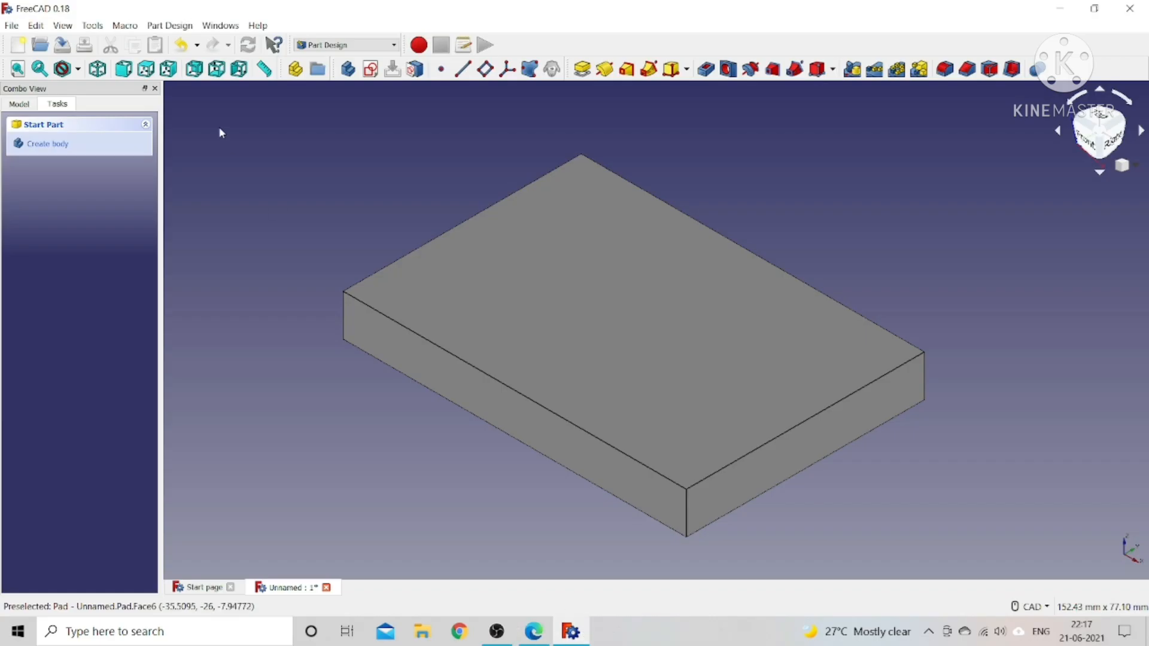
Open the base pad's parameters to review its length and symmetry settings, and leave without editing.
left_click(19, 103)
right_click(80, 196)
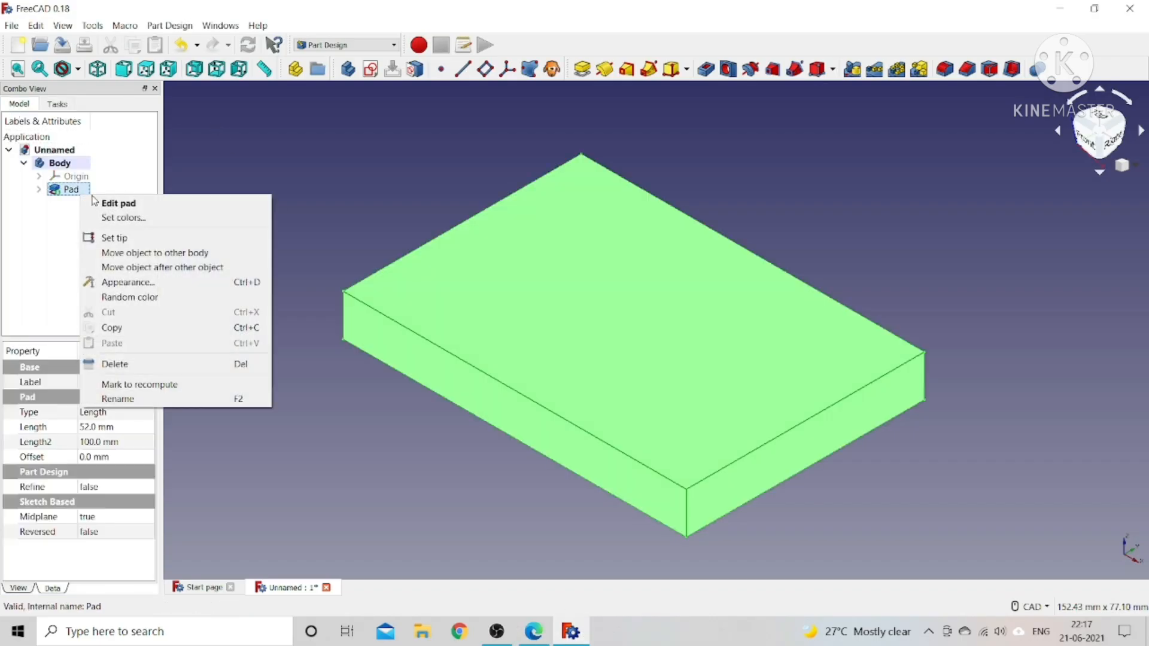
left_click(105, 204)
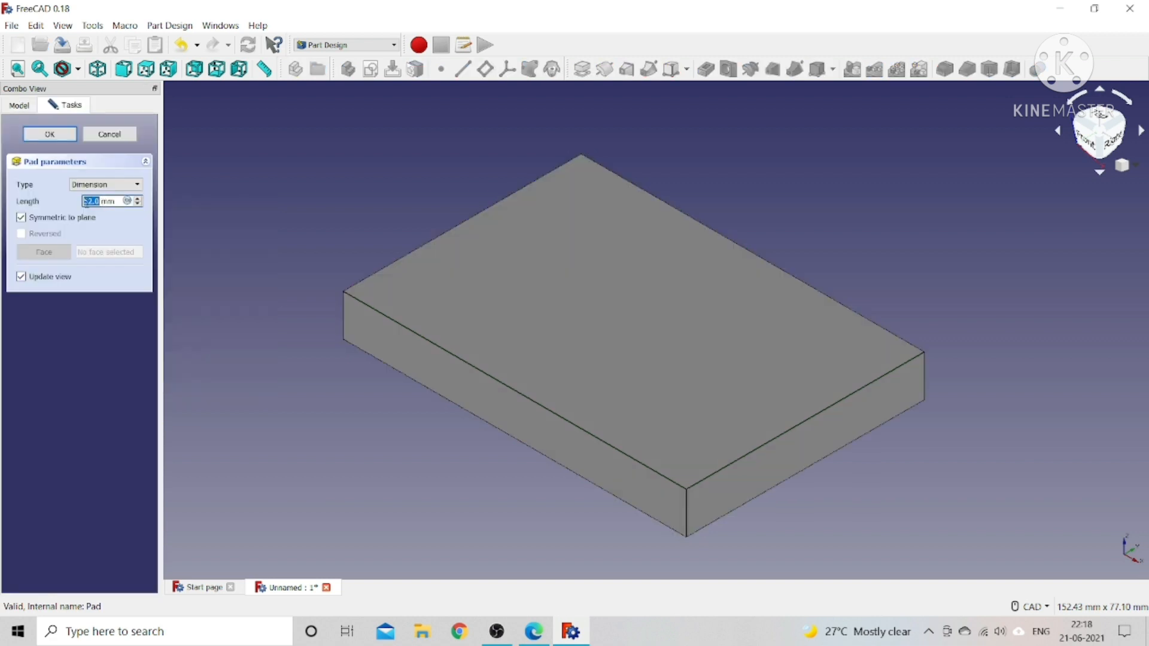
left_click(110, 134)
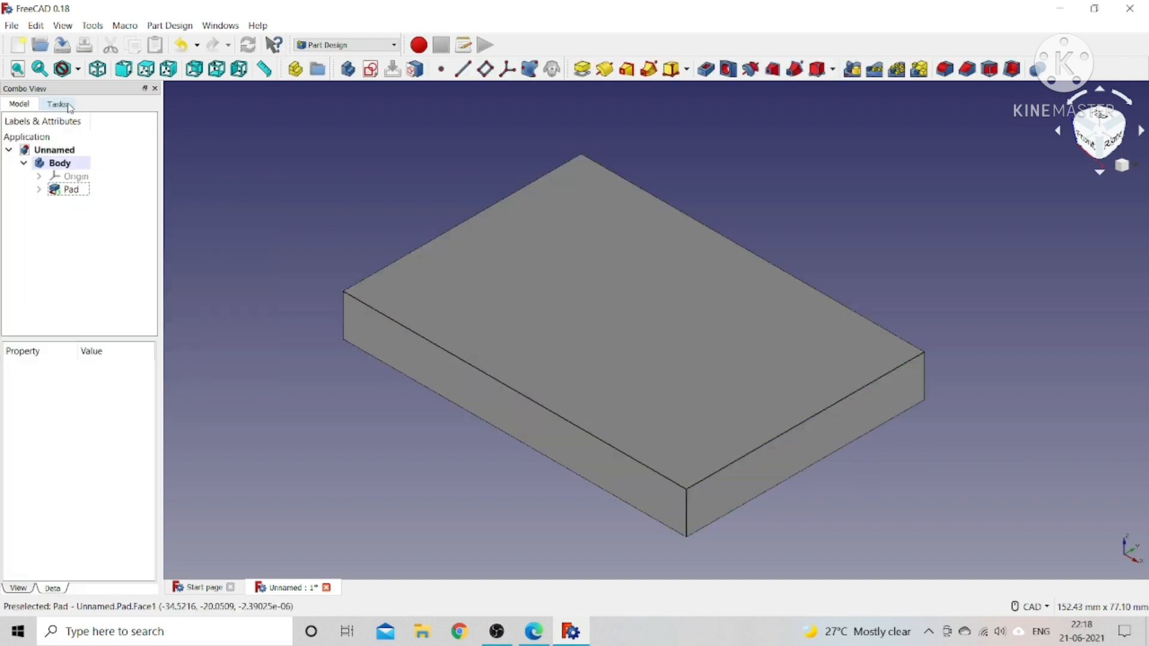
left_click(58, 104)
Consult the reference drawing and start a new sketch on the XZ plane, seen from the front.
scroll(628, 308, "down", 2)
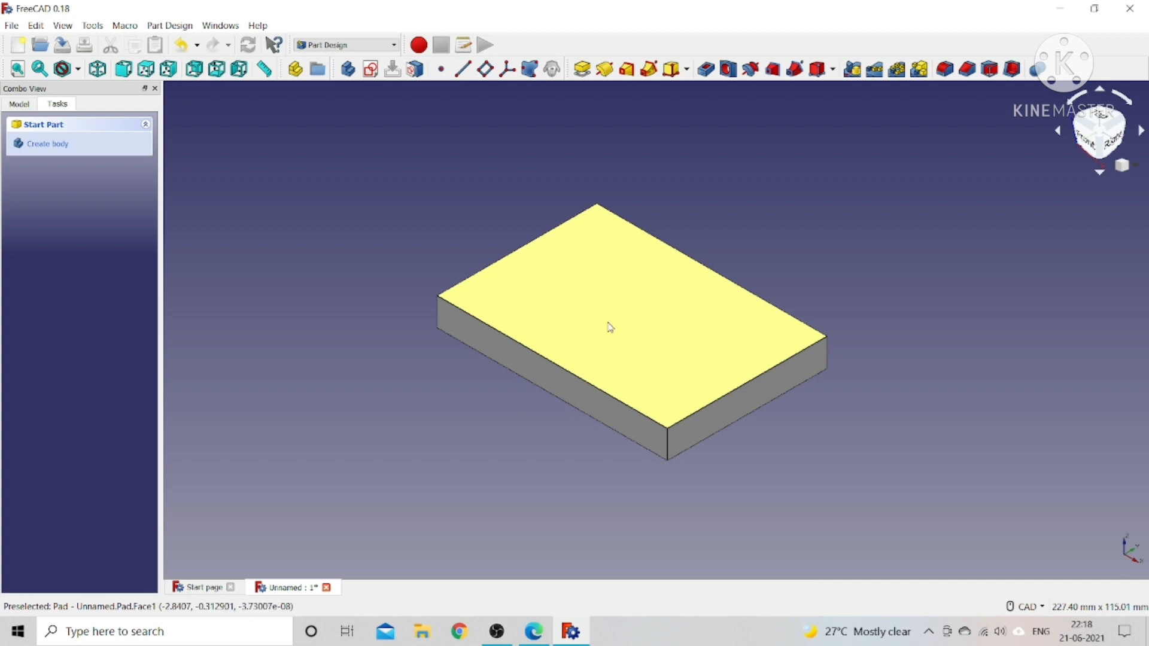
scroll(610, 327, "up", 2)
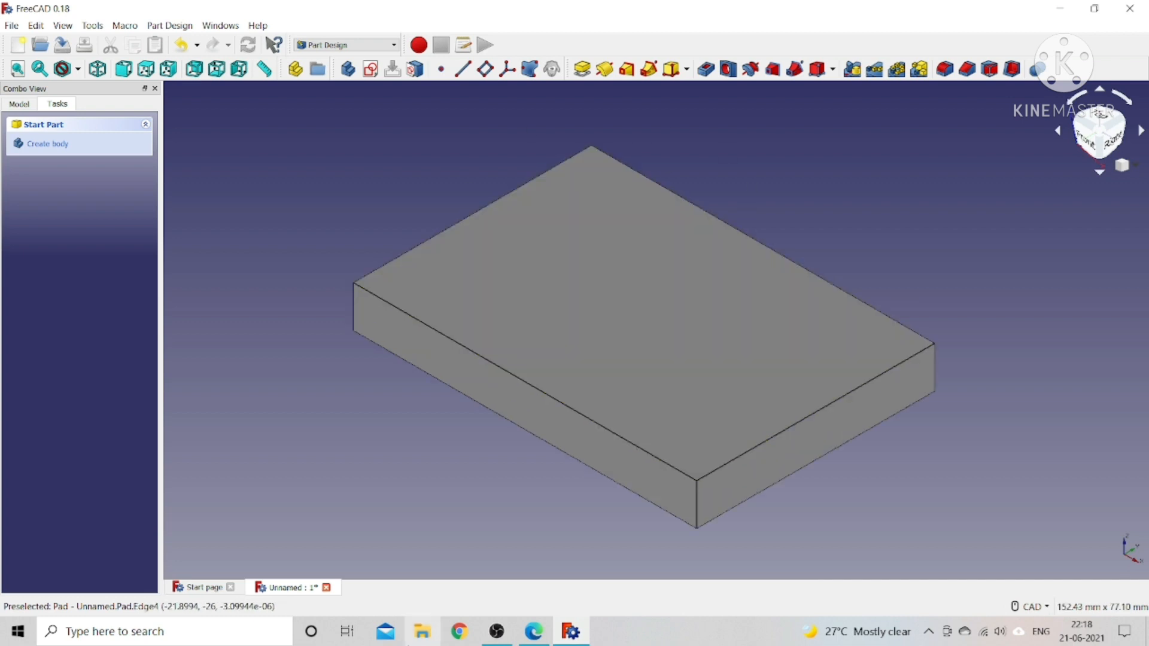
left_click(534, 632)
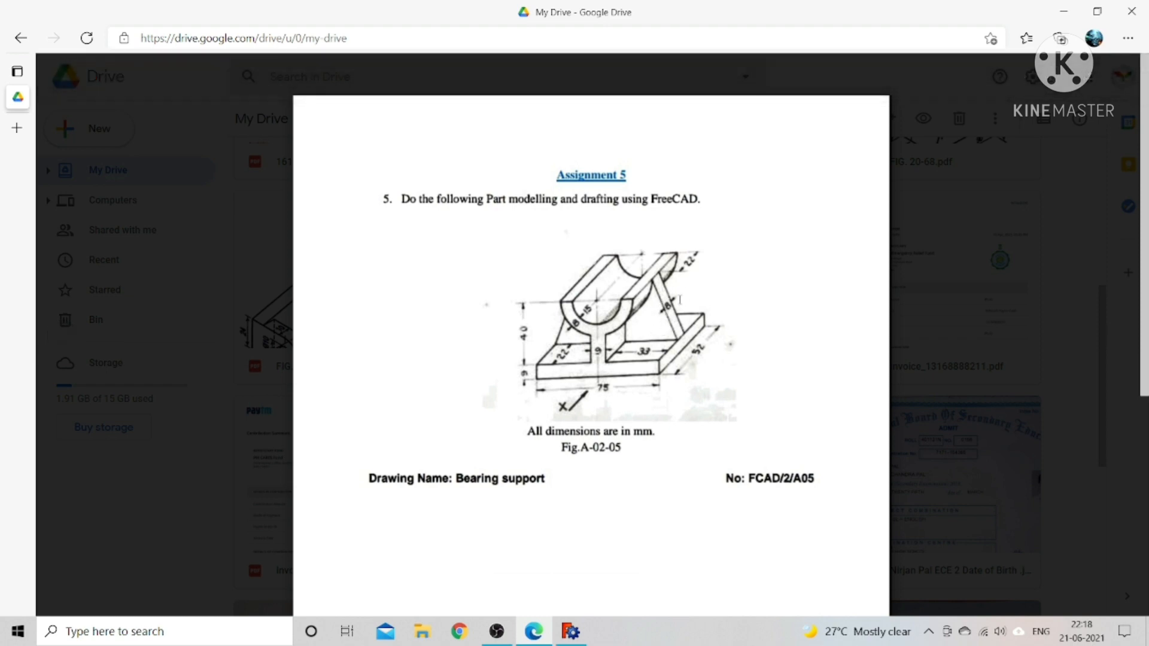
left_click(571, 631)
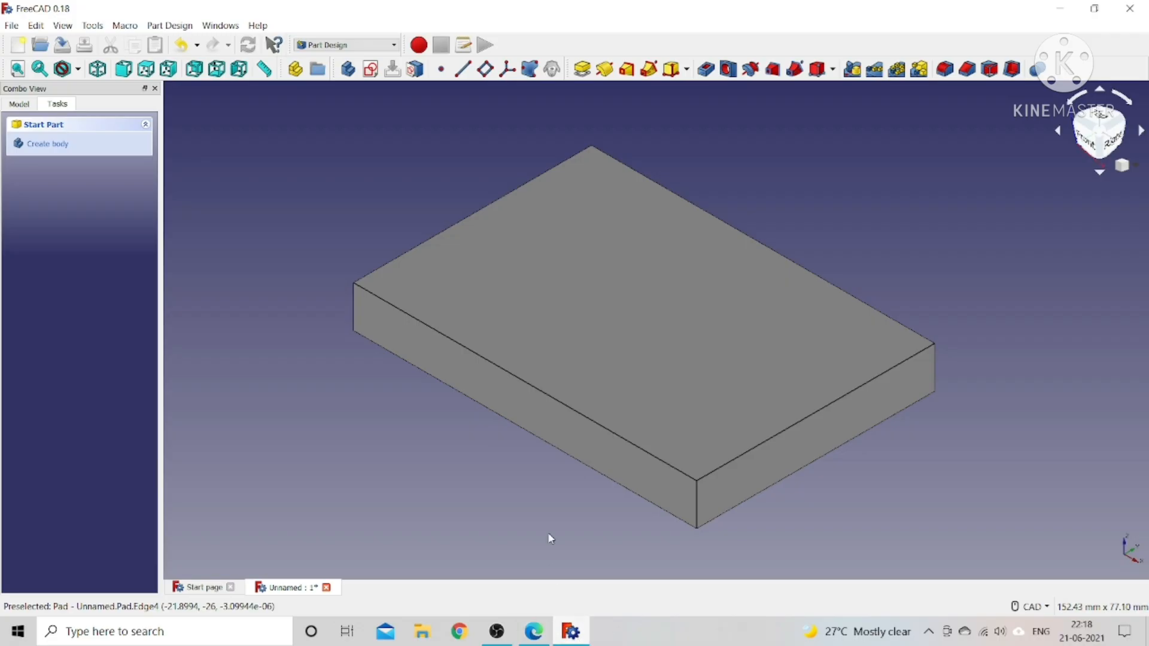
scroll(501, 302, "down", 5)
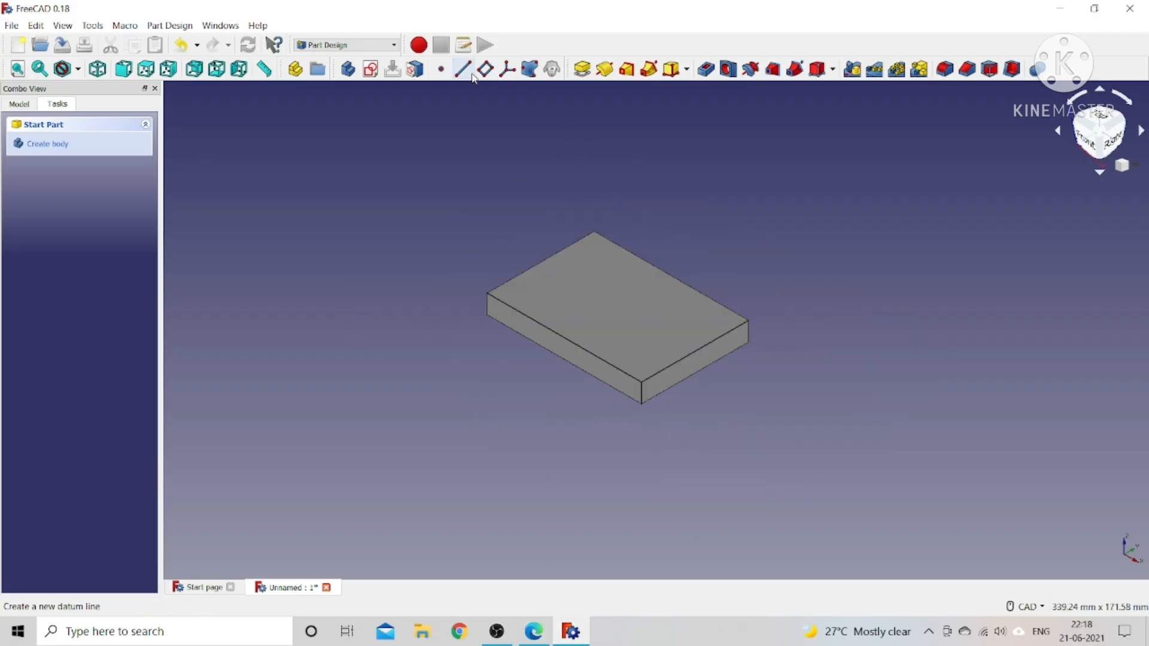
left_click(372, 70)
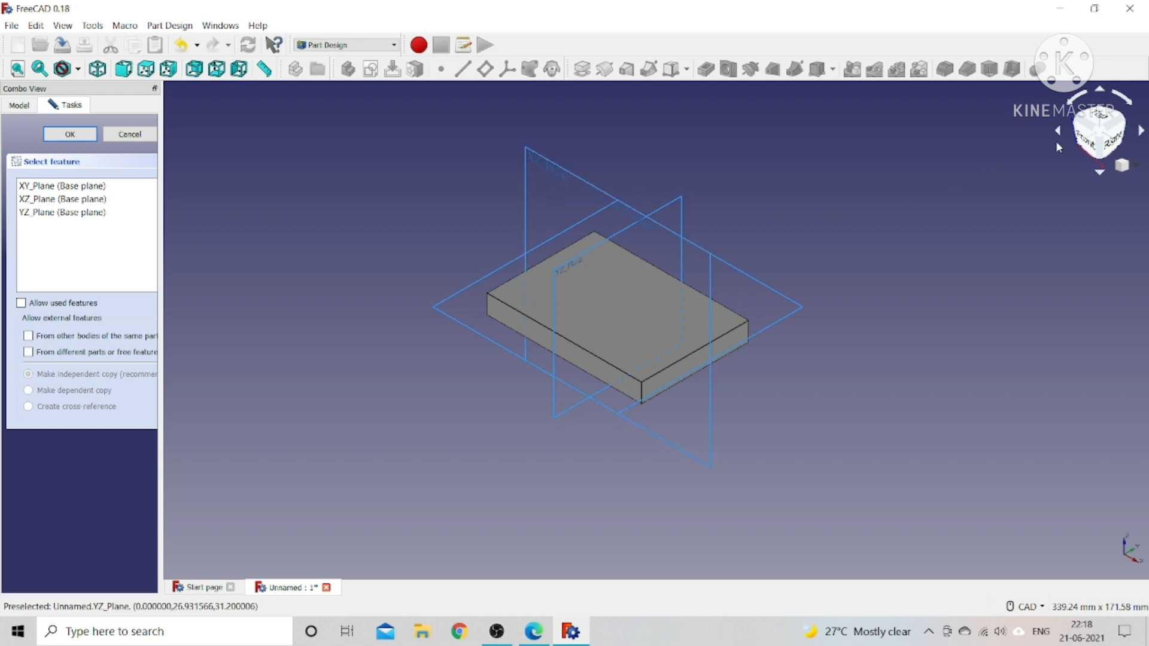
left_click(1088, 139)
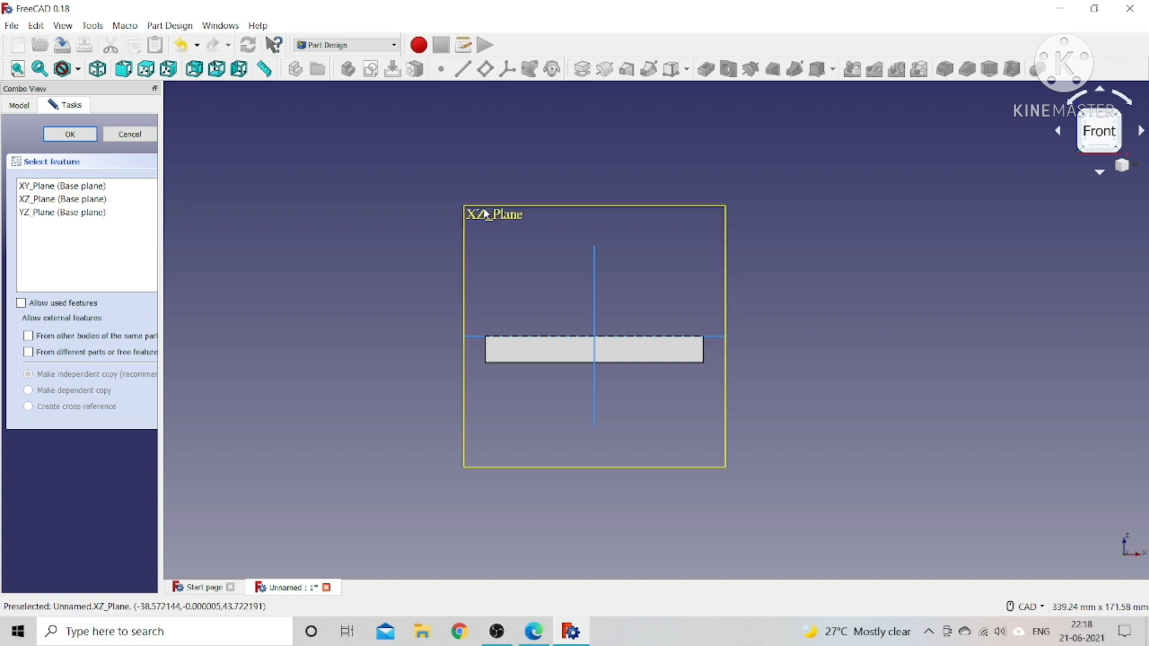
left_click(466, 245)
left_click(70, 134)
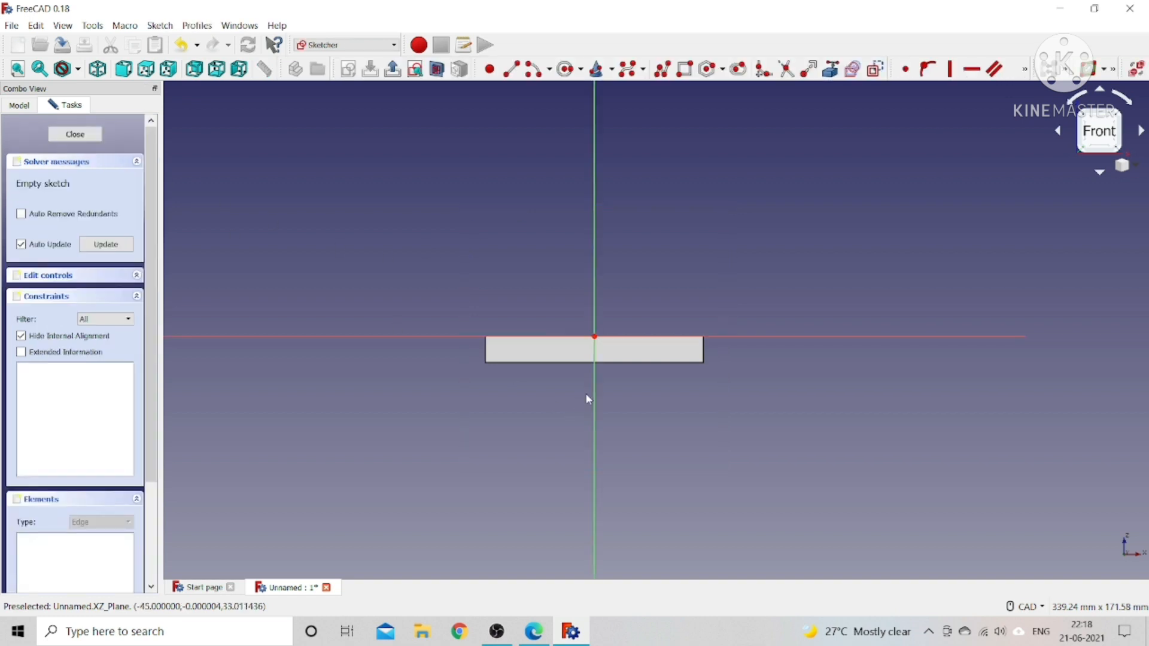
Check the reference drawing and draw an open three-line polyline above the base: slanted left side, horizontal bottom about as wide as the base, slanted right side.
scroll(592, 395, "up", 4)
scroll(624, 425, "down", 2)
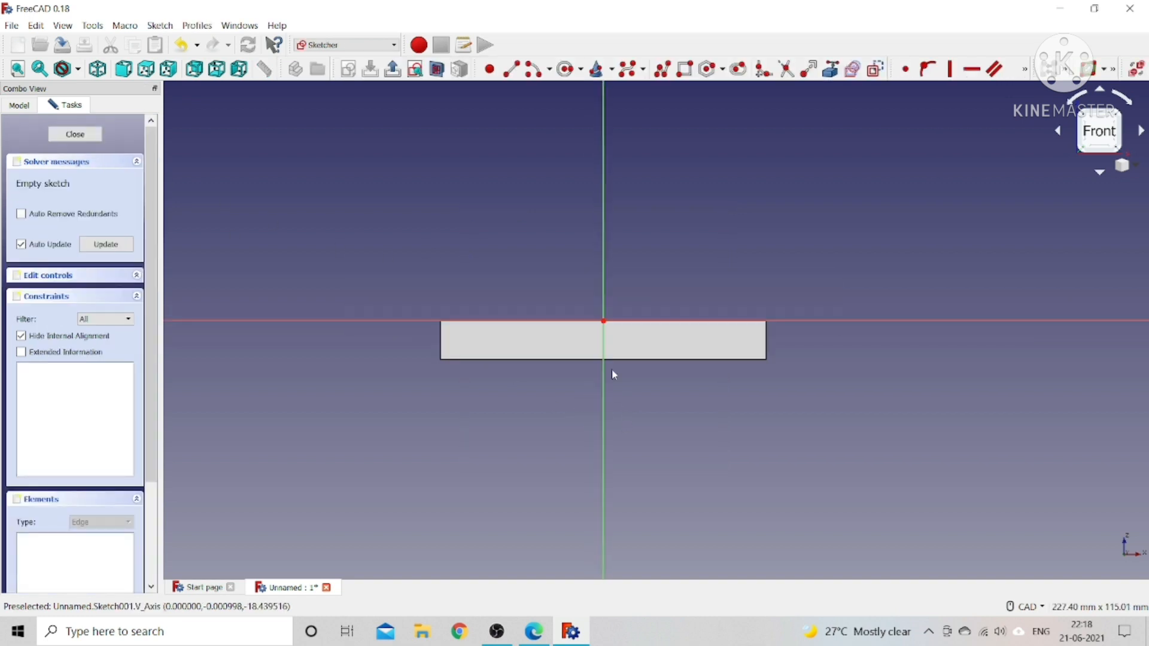
scroll(542, 248, "up", 2)
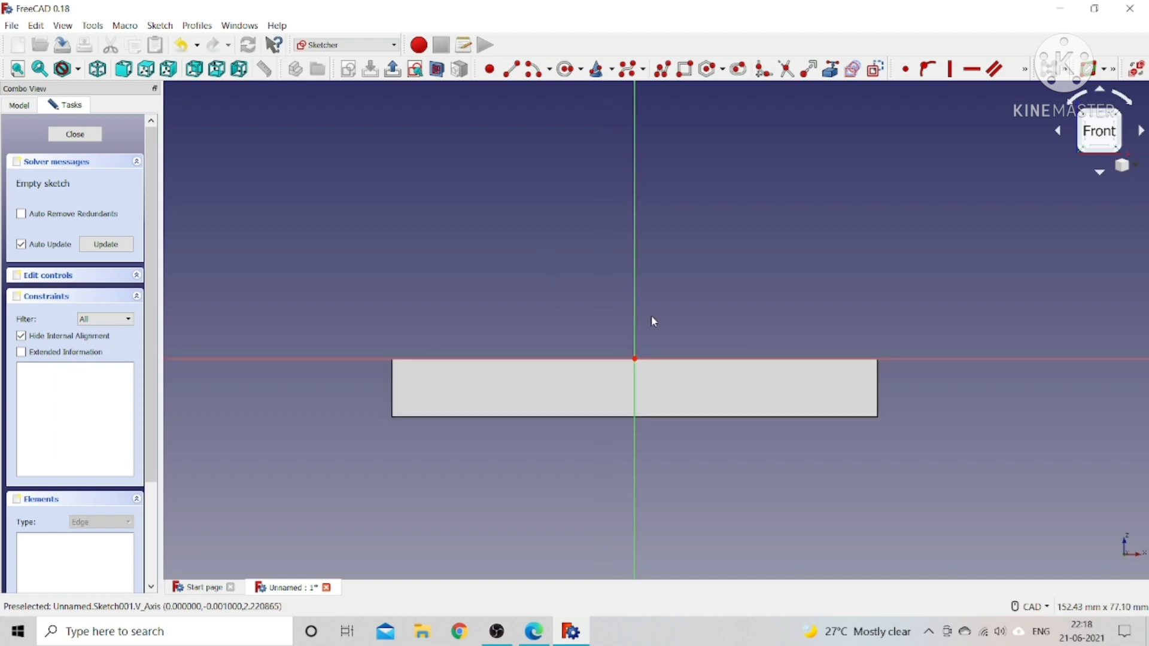
scroll(677, 440, "down", 2)
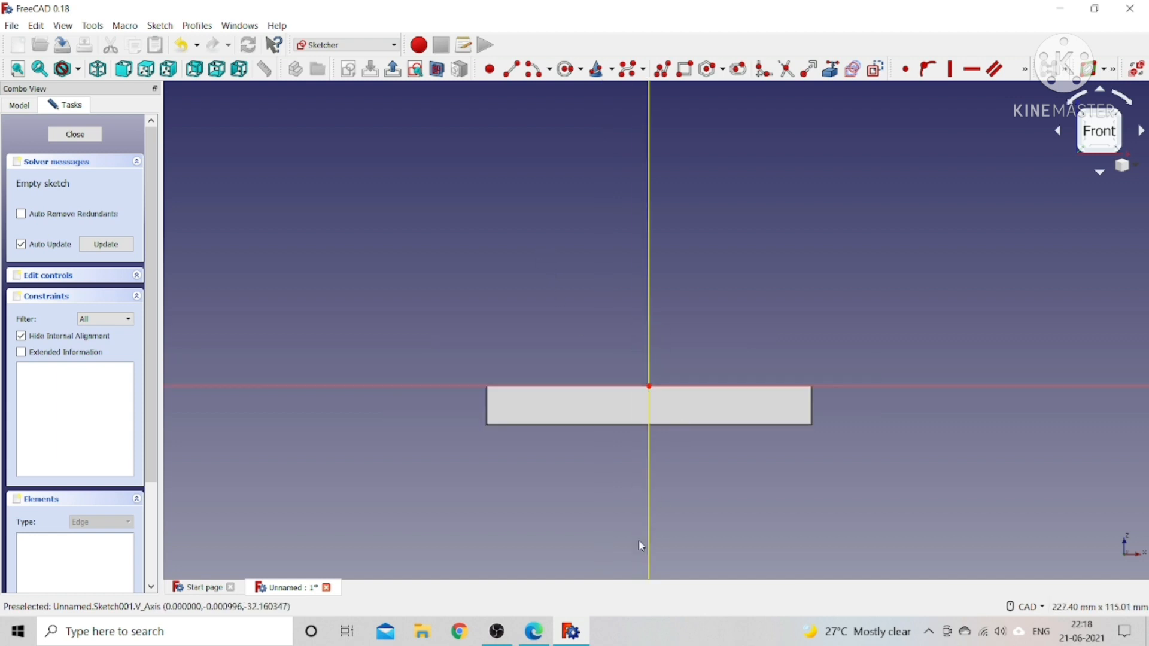
left_click(539, 630)
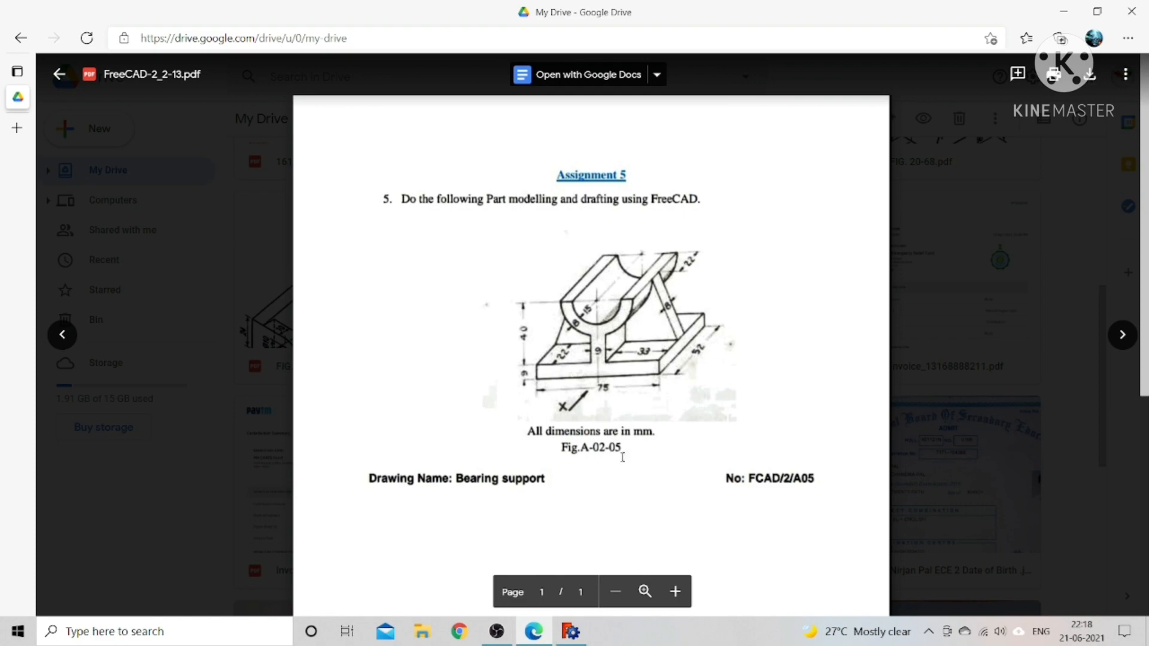
left_click(570, 631)
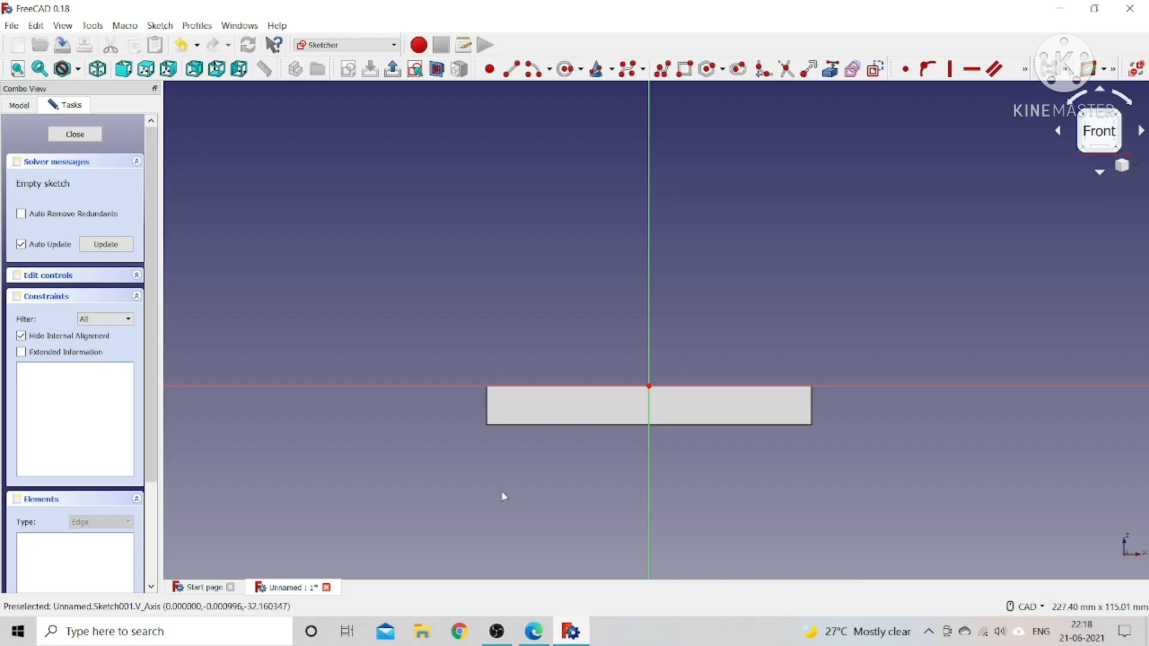
left_click(662, 69)
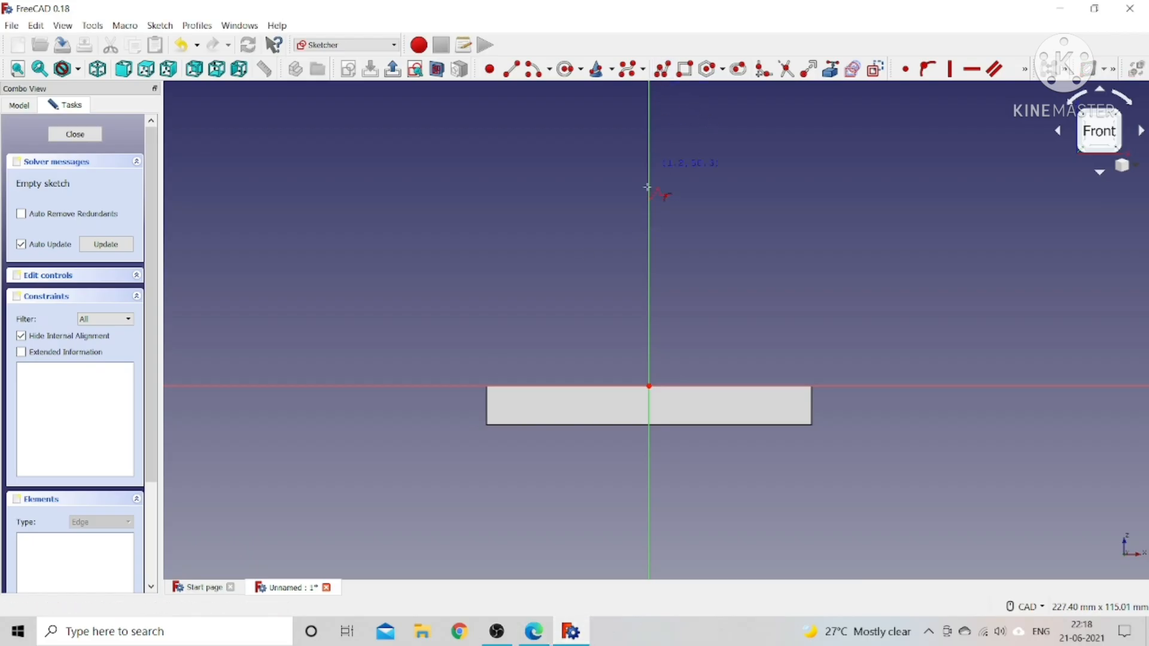
left_click(543, 251)
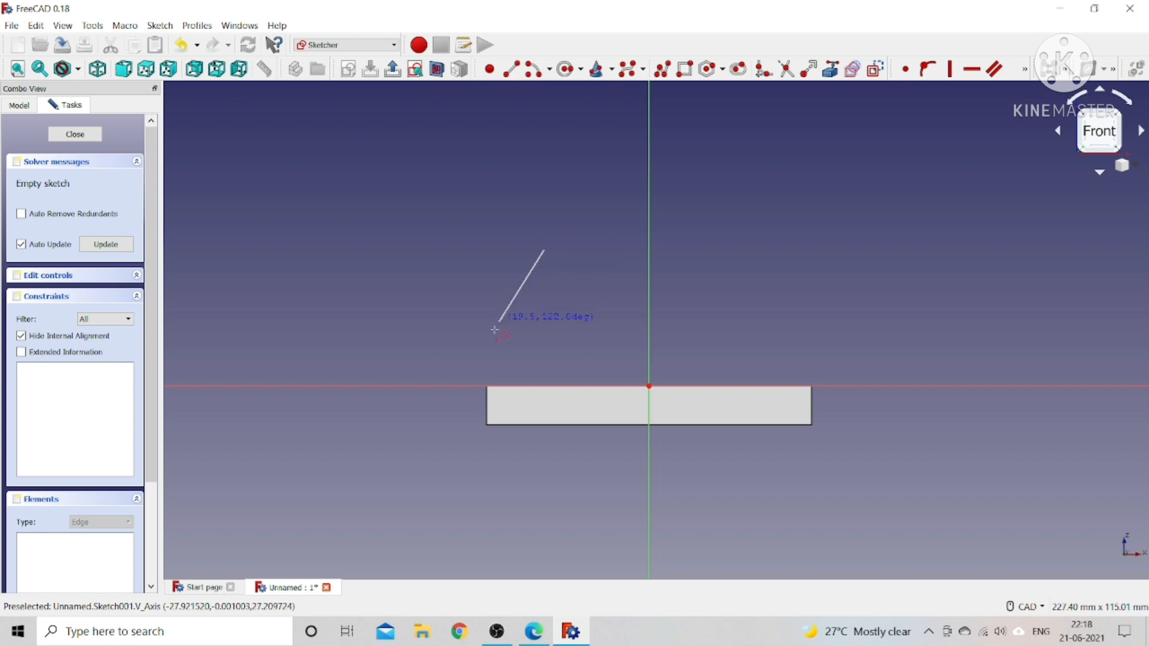
left_click(486, 371)
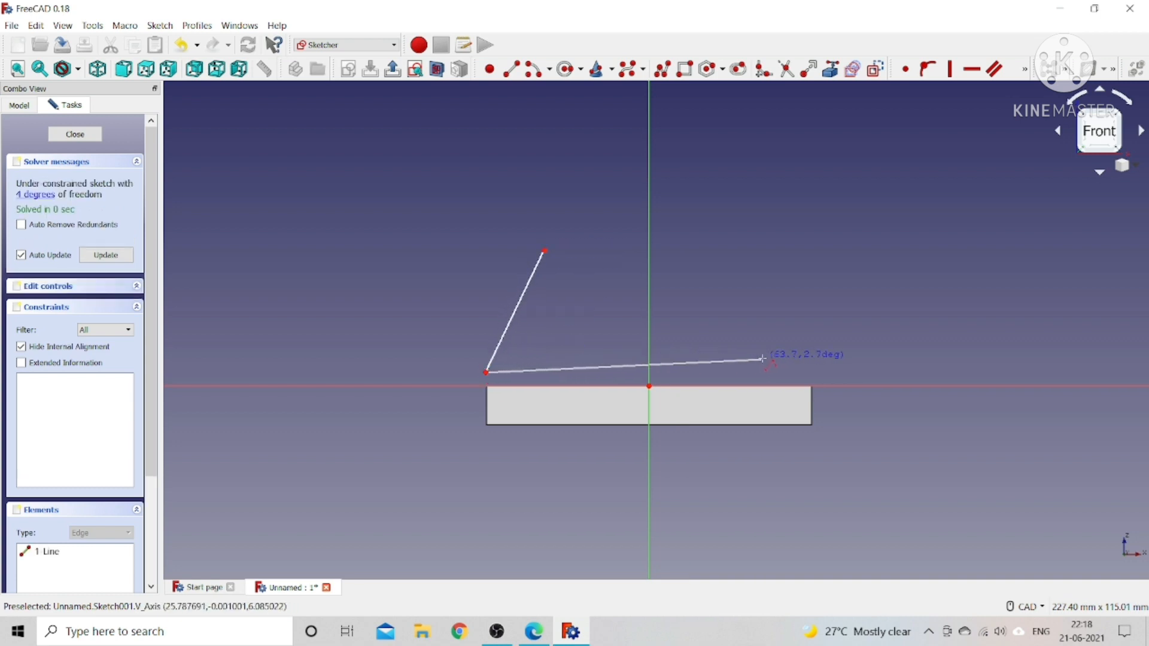
left_click(815, 373)
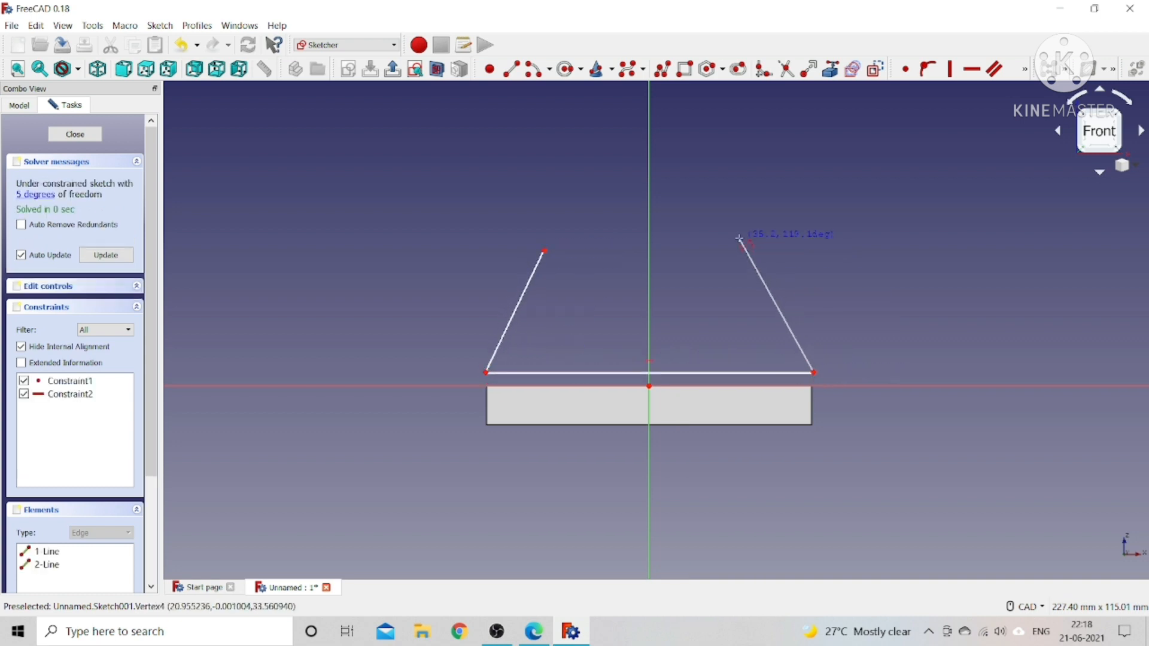
left_click(741, 239)
right_click(794, 226)
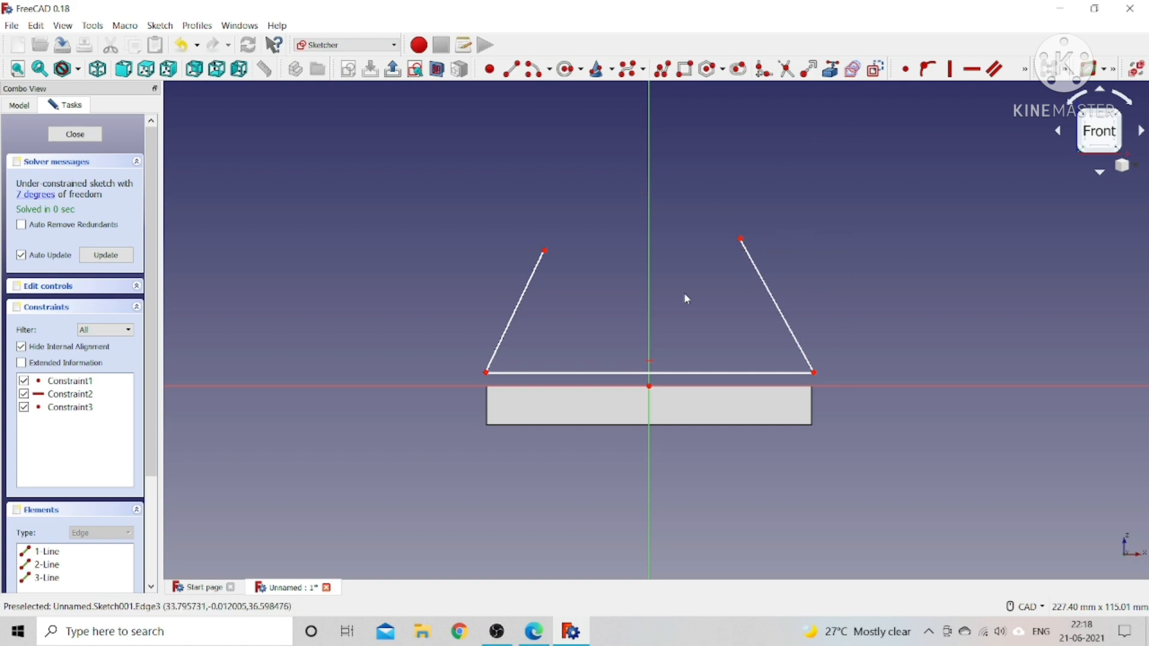
Draw a downward-bulging arc between the upper ends of the two slanted lines, centred near the vertical axis.
left_click(533, 70)
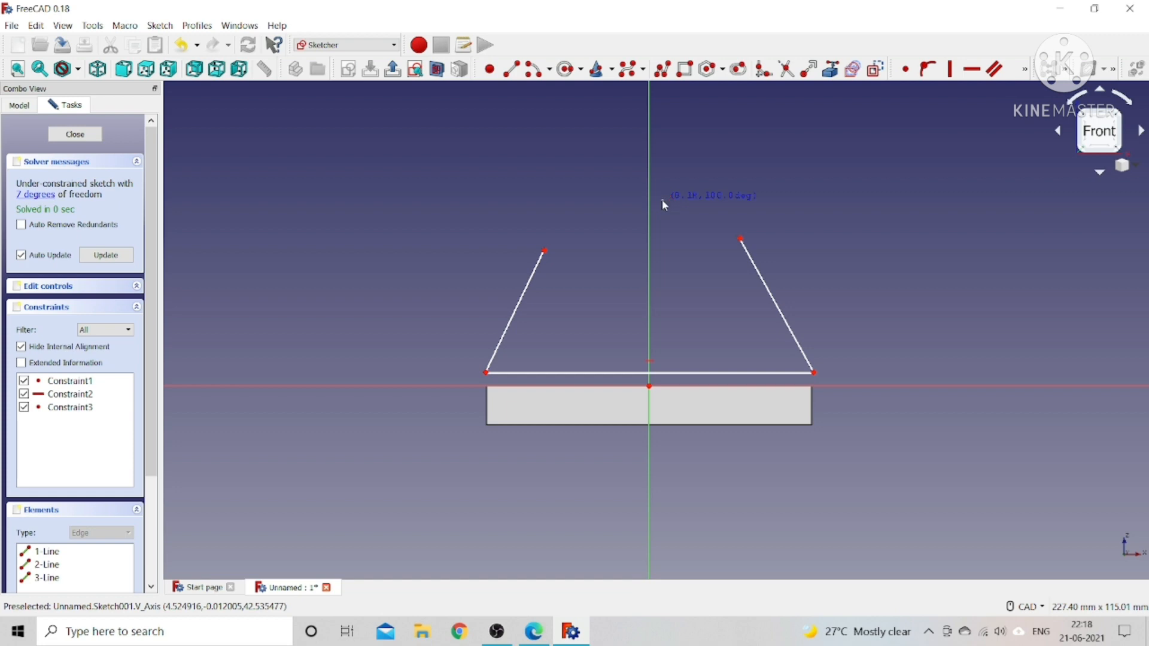
left_click(545, 246)
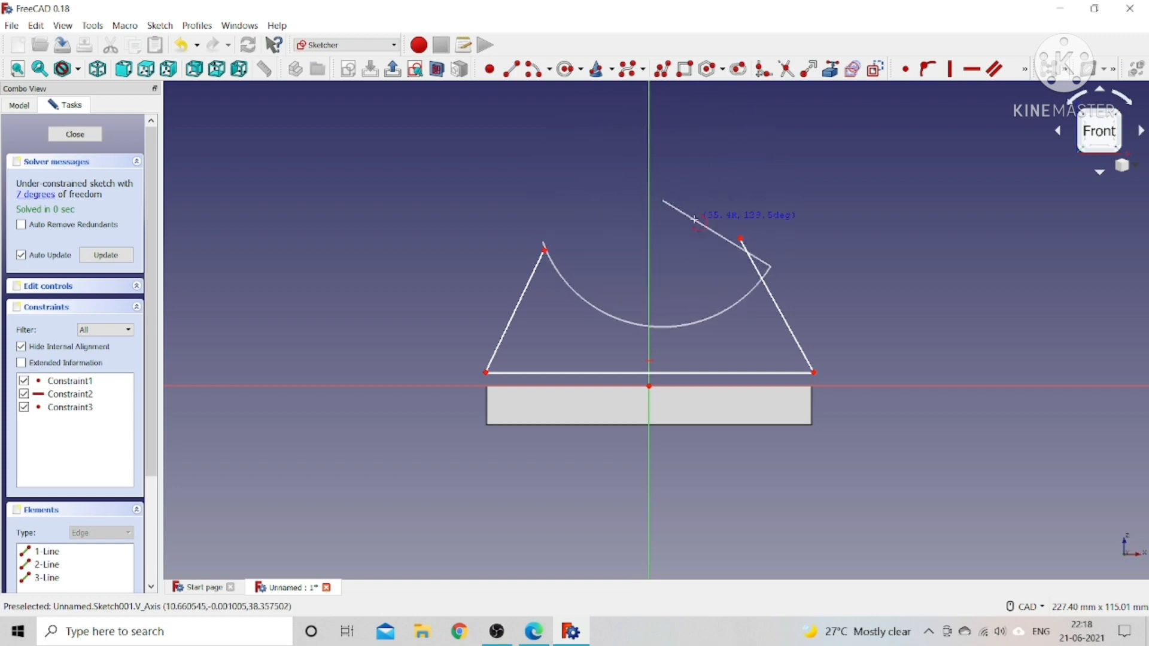
left_click(784, 226)
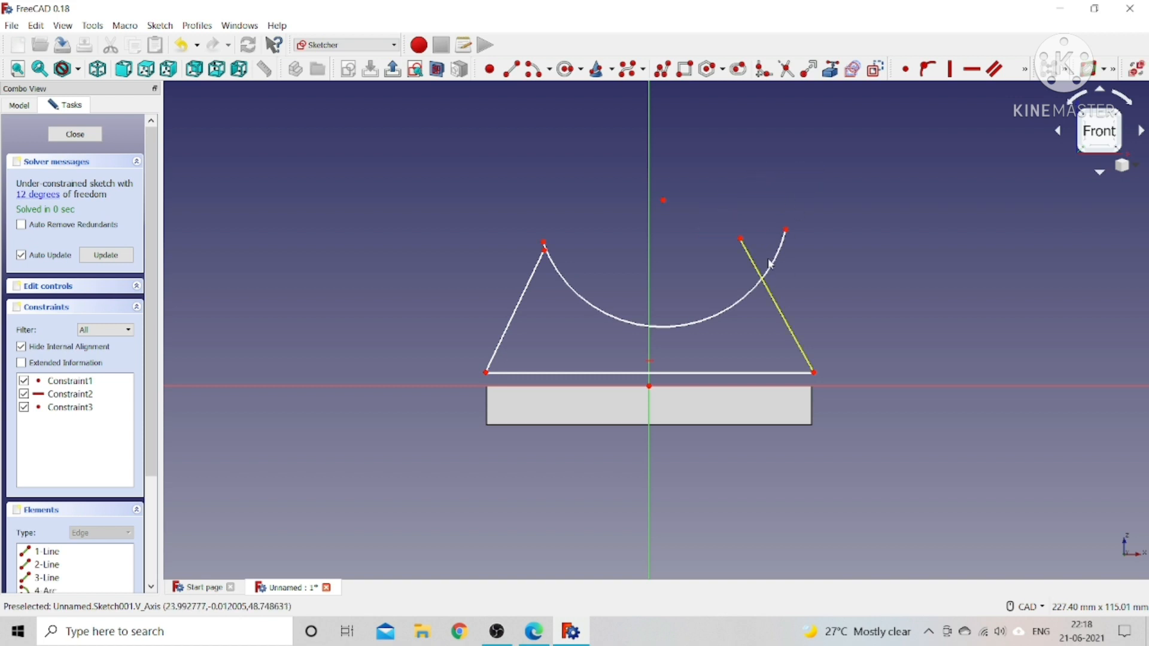
Make both arc endpoints coincident with the upper ends of the slanted side lines to close the profile.
left_click(742, 242)
left_click(786, 230)
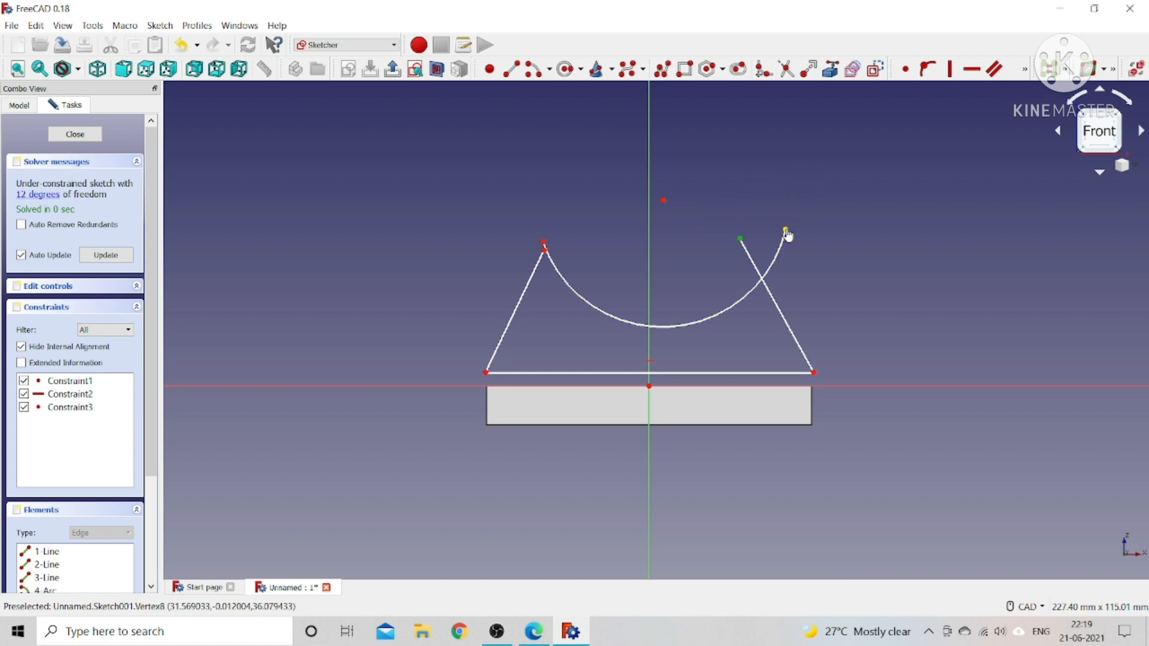
left_click(908, 70)
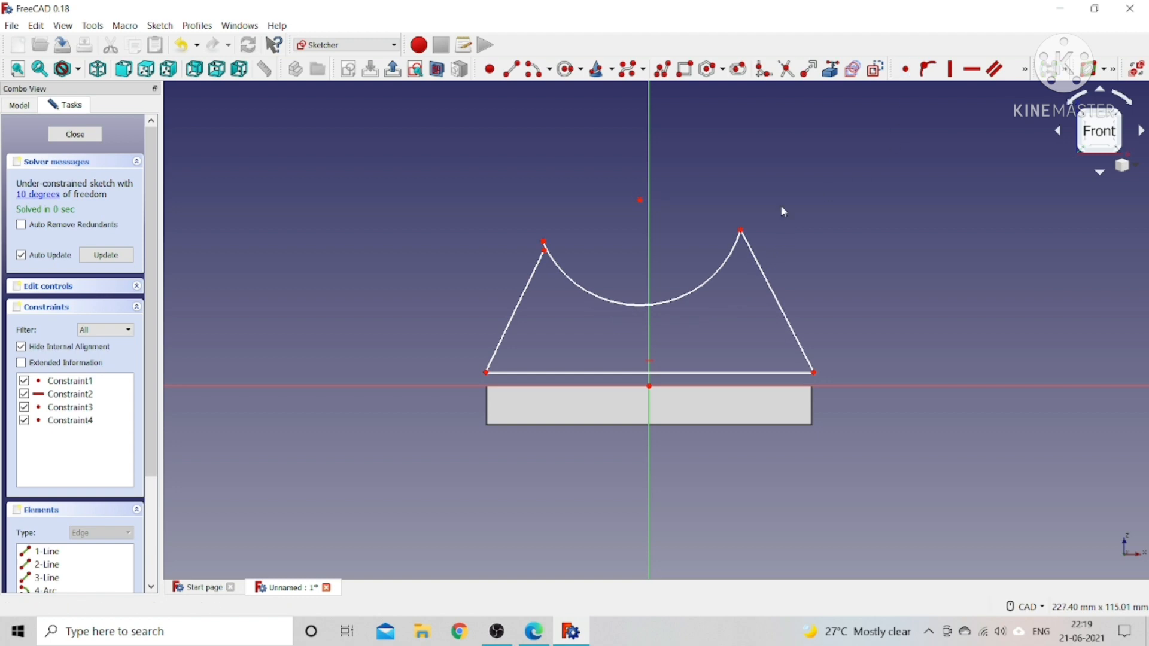
left_click(543, 243)
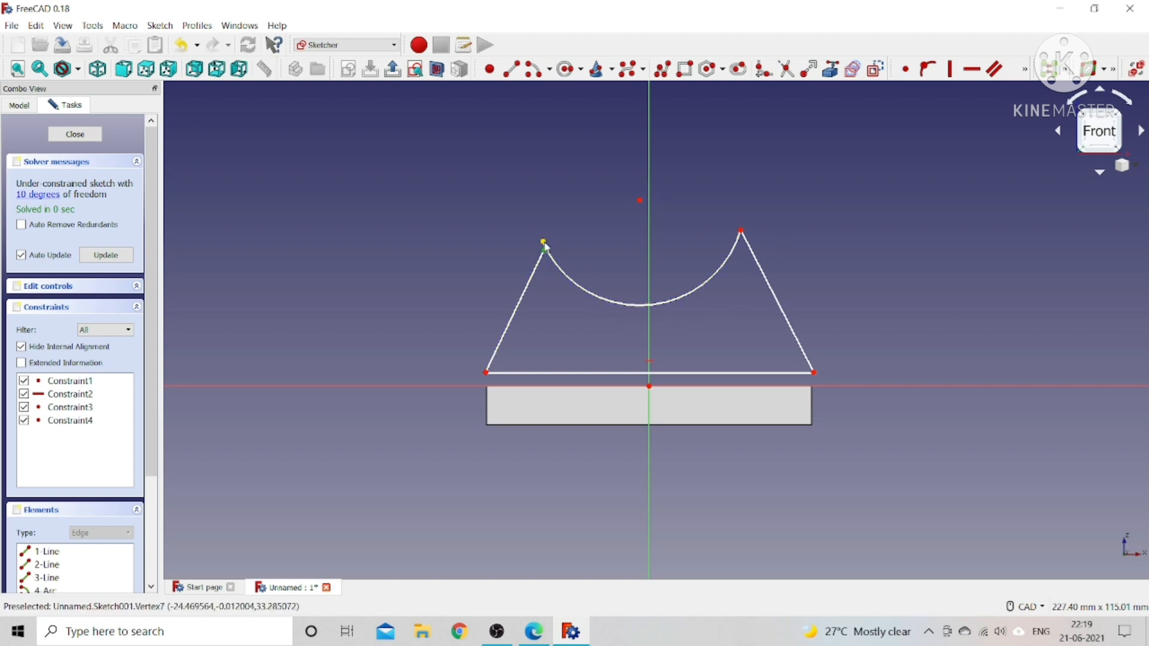
left_click(906, 70)
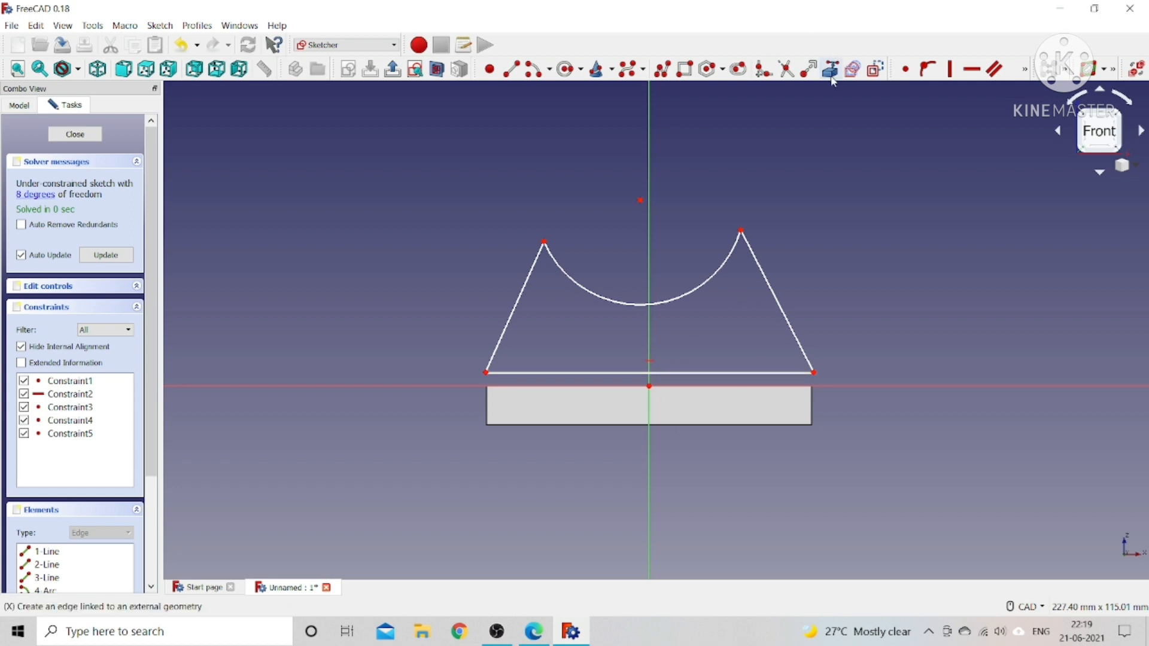
Link the base's top edge as external geometry and make the profile's lower right corner coincident with that edge's right end.
left_click(750, 394)
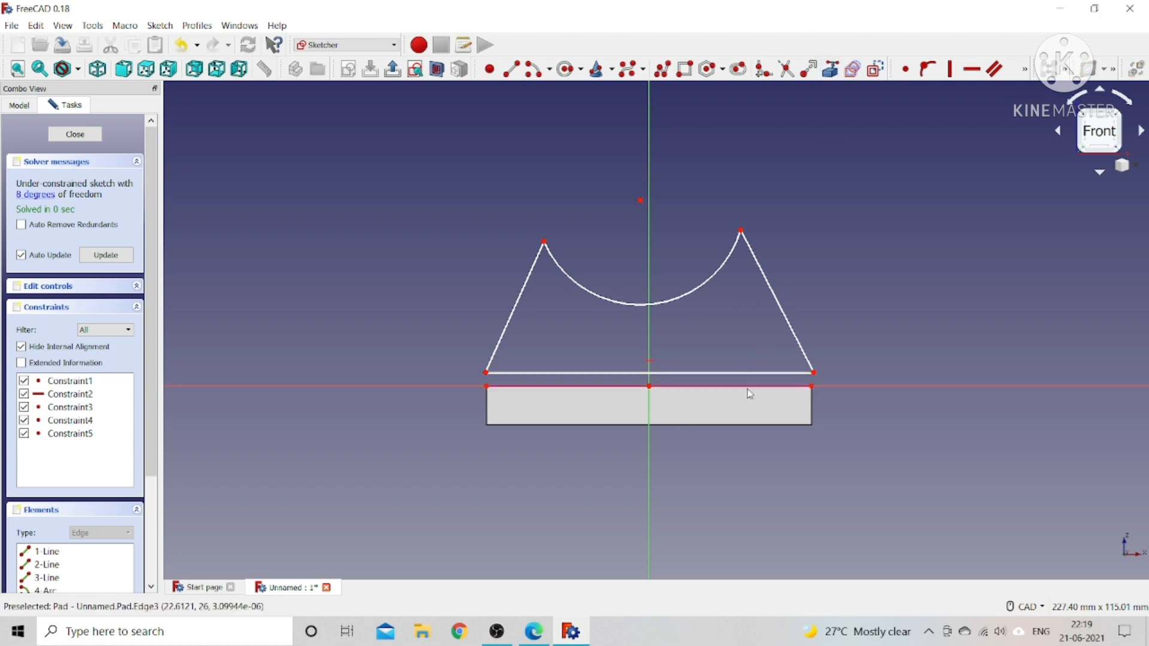
left_click(814, 373)
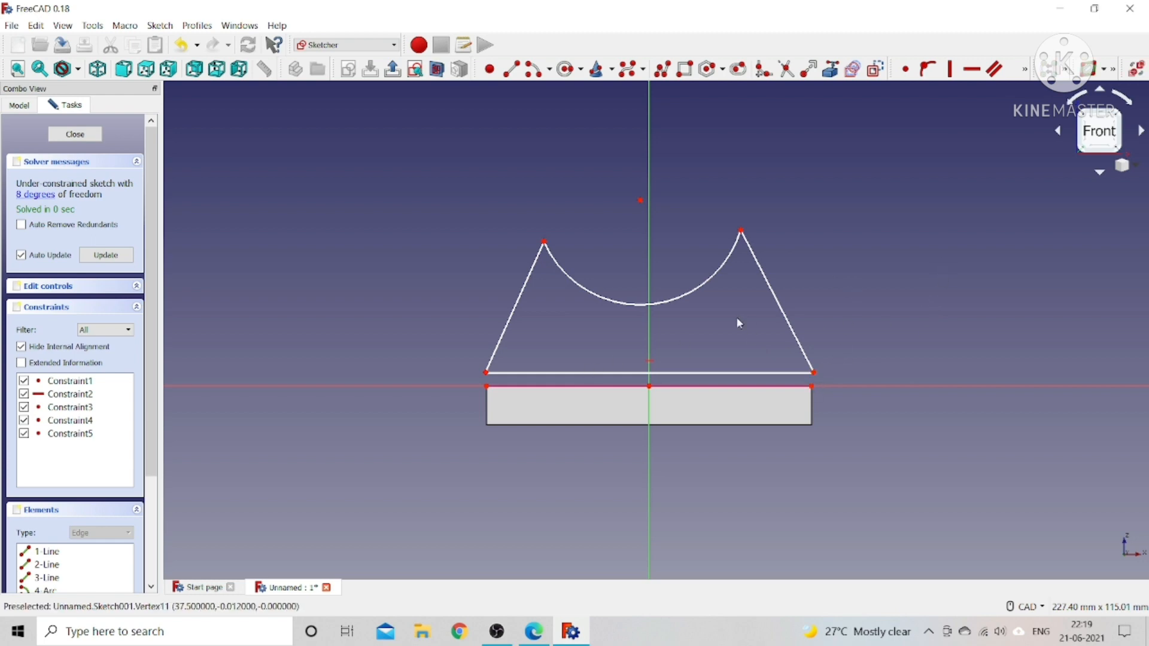
left_click_drag(486, 376, 341, 371)
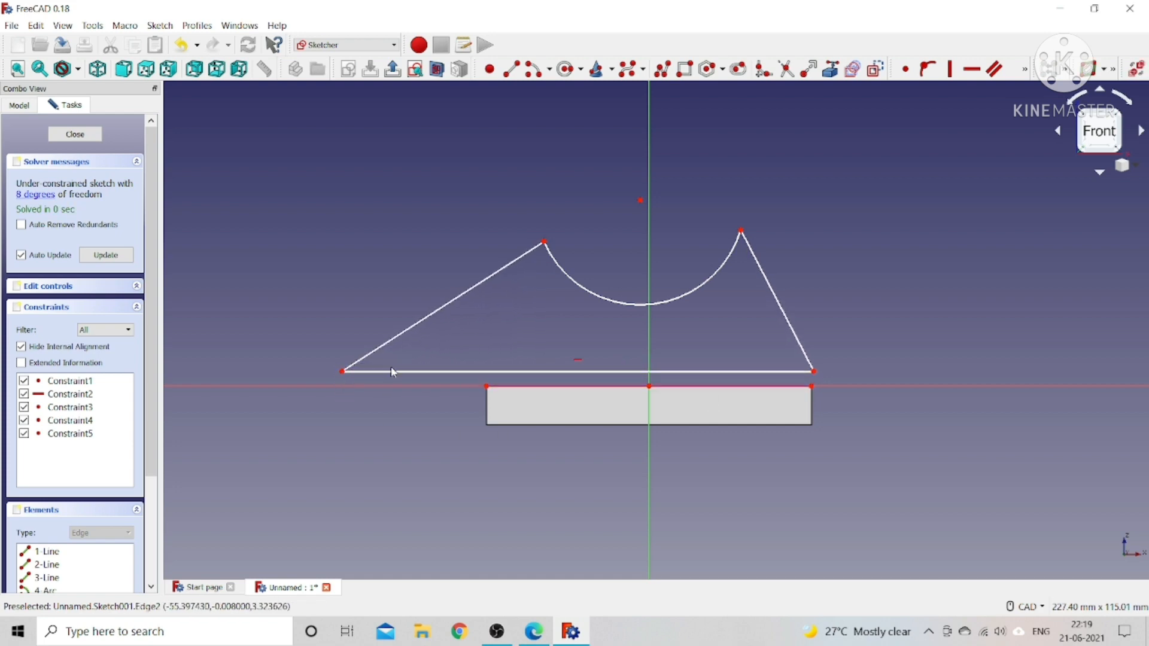
left_click(816, 372)
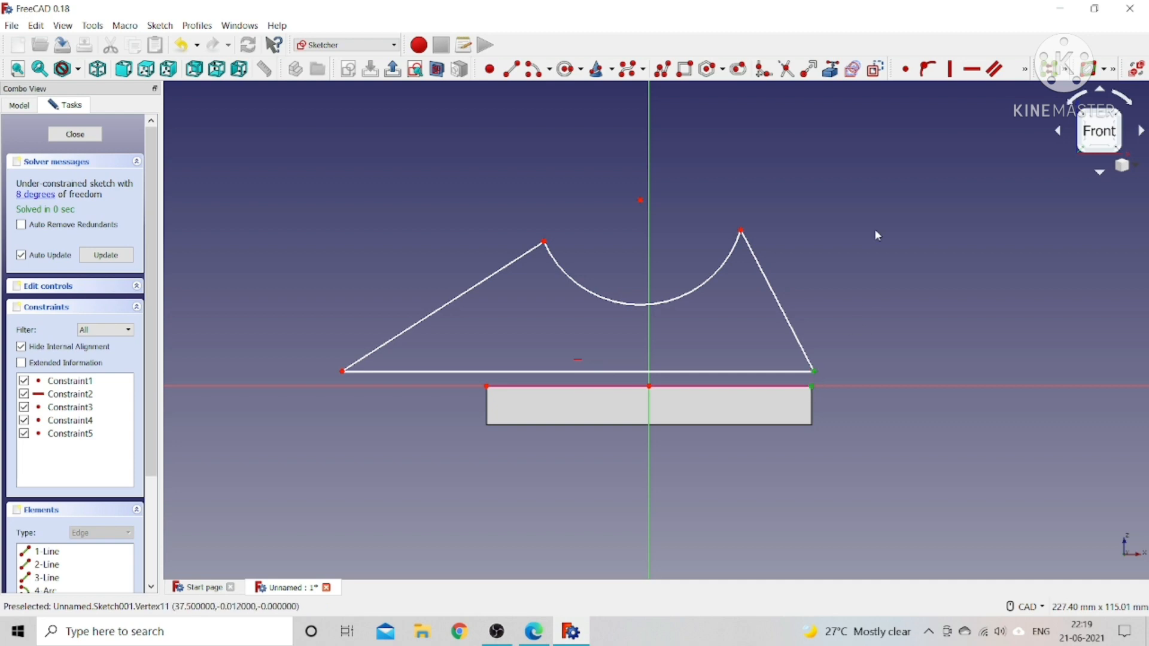
left_click(906, 69)
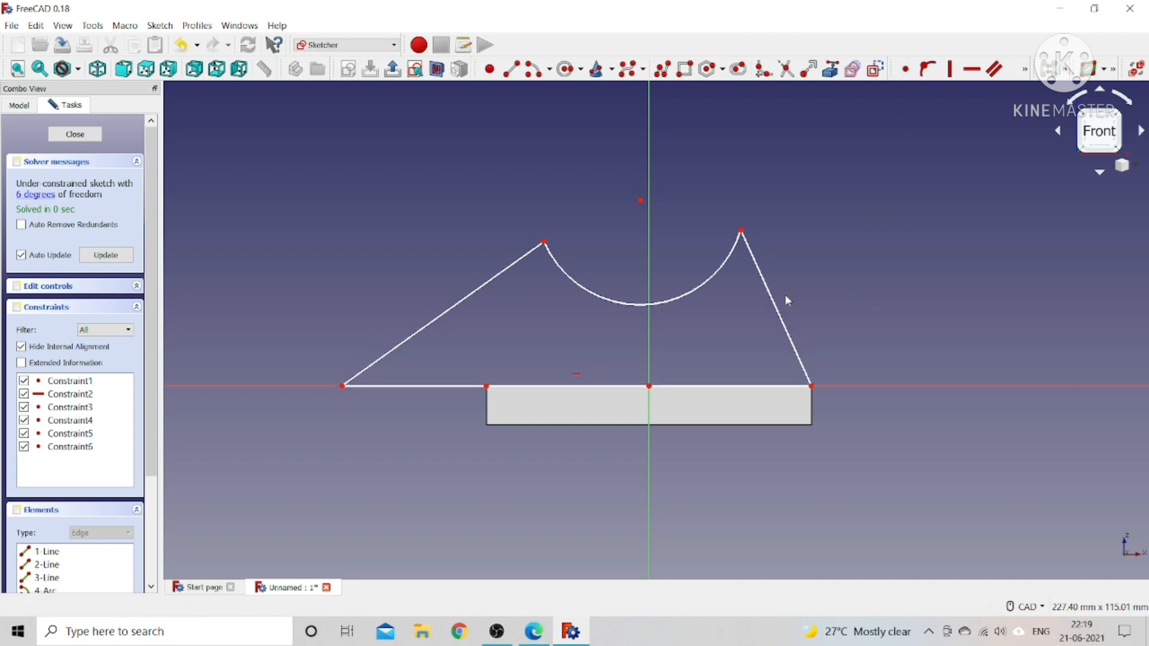
Make the profile's lower left corner coincident with the base edge's left end and delete the redundant horizontal constraint.
left_click(343, 387)
left_click(487, 387)
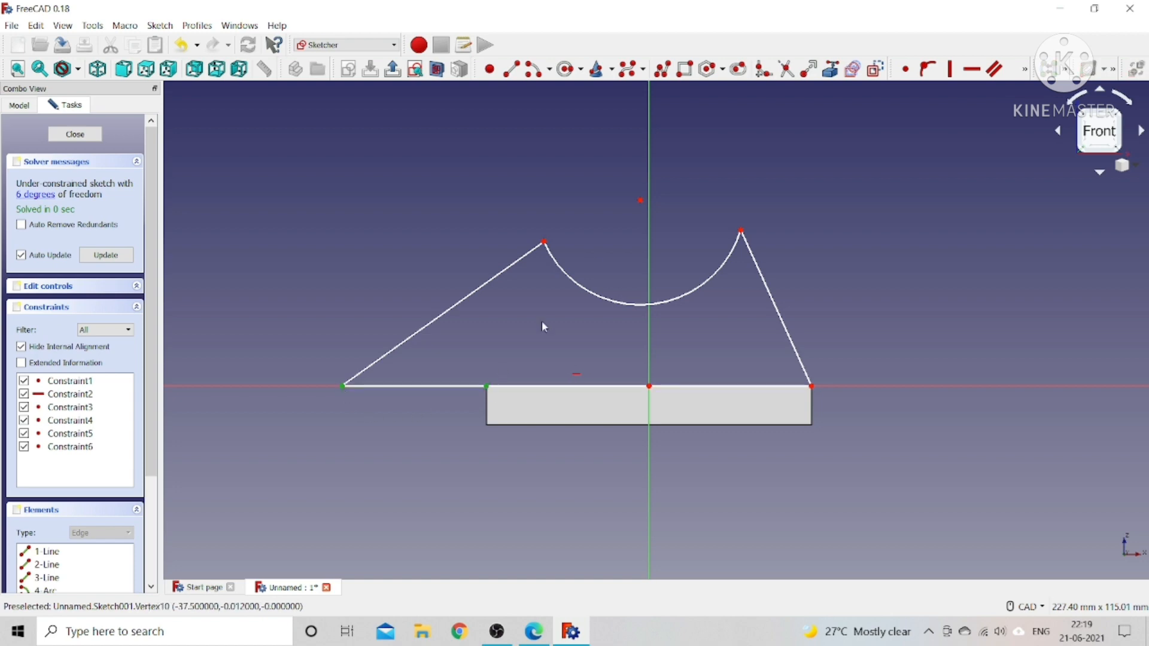
left_click(907, 70)
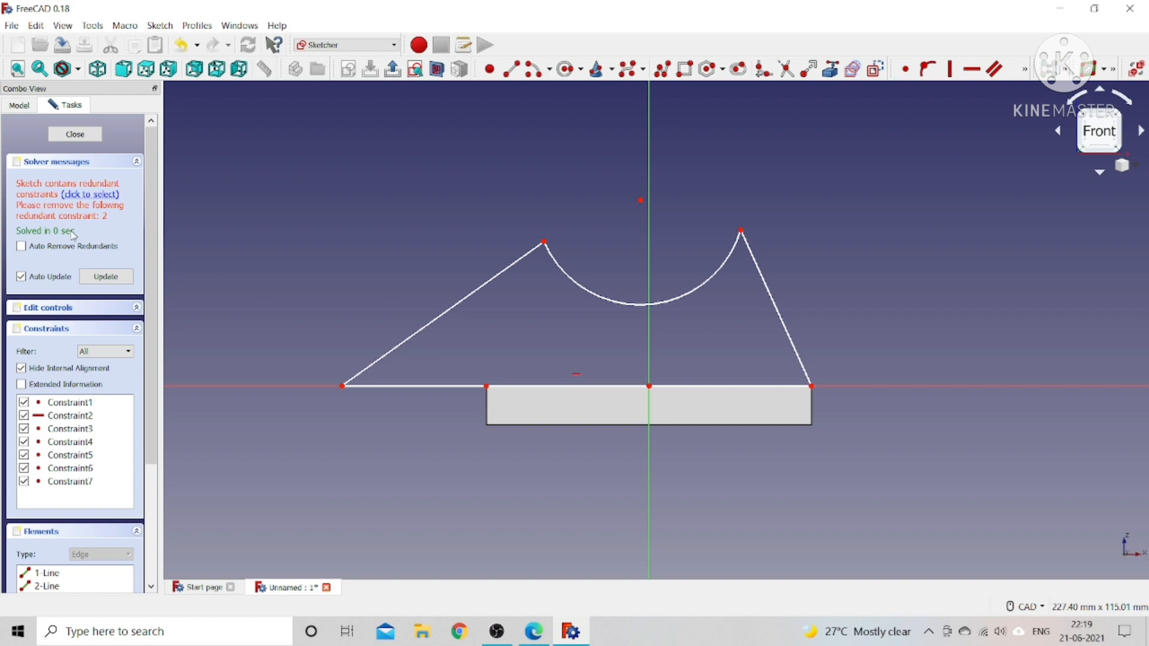
right_click(71, 414)
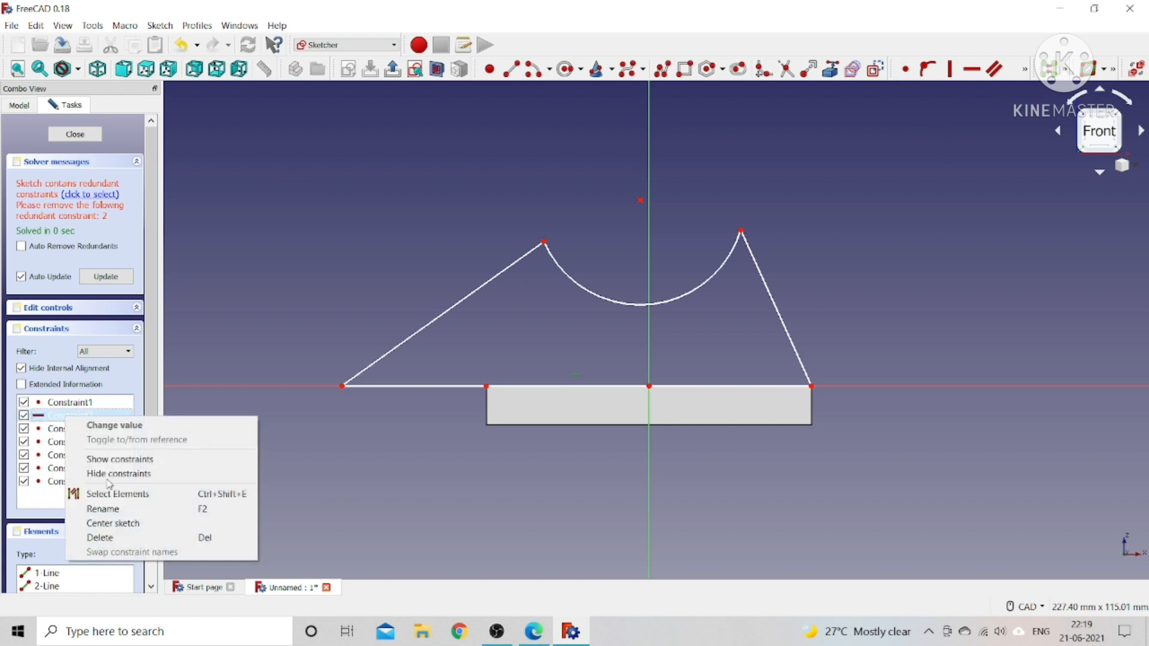
left_click(127, 537)
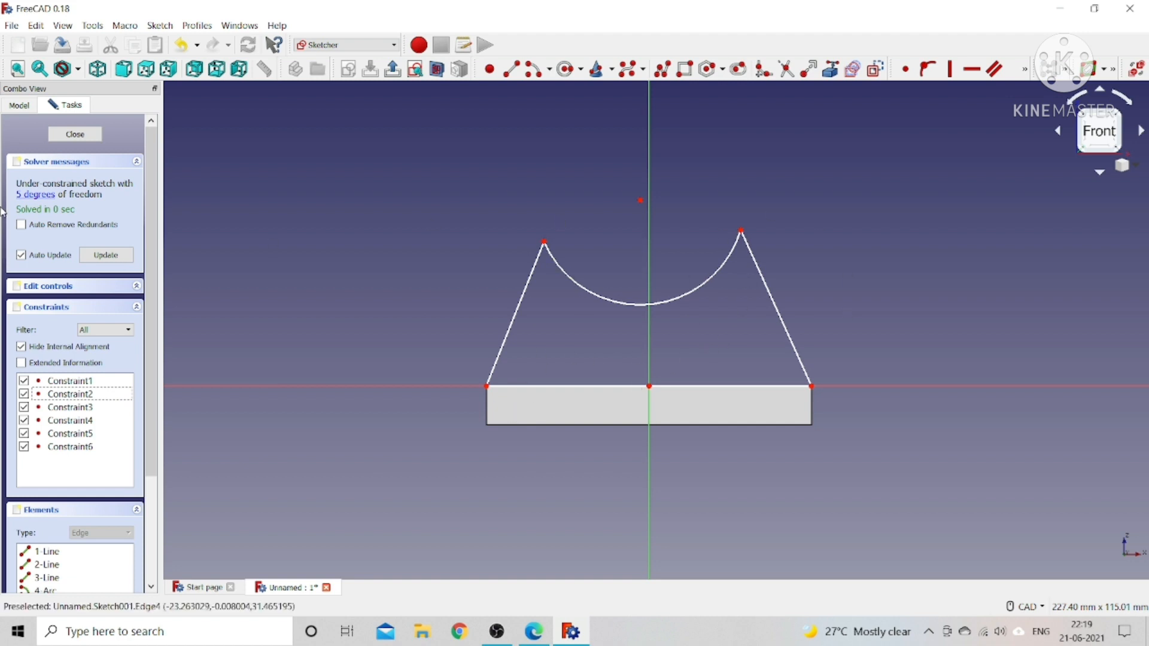
Check the reference drawing, constrain the arc's radius to 23 mm and move the dimension label clear of the vertical axis.
left_click(683, 303)
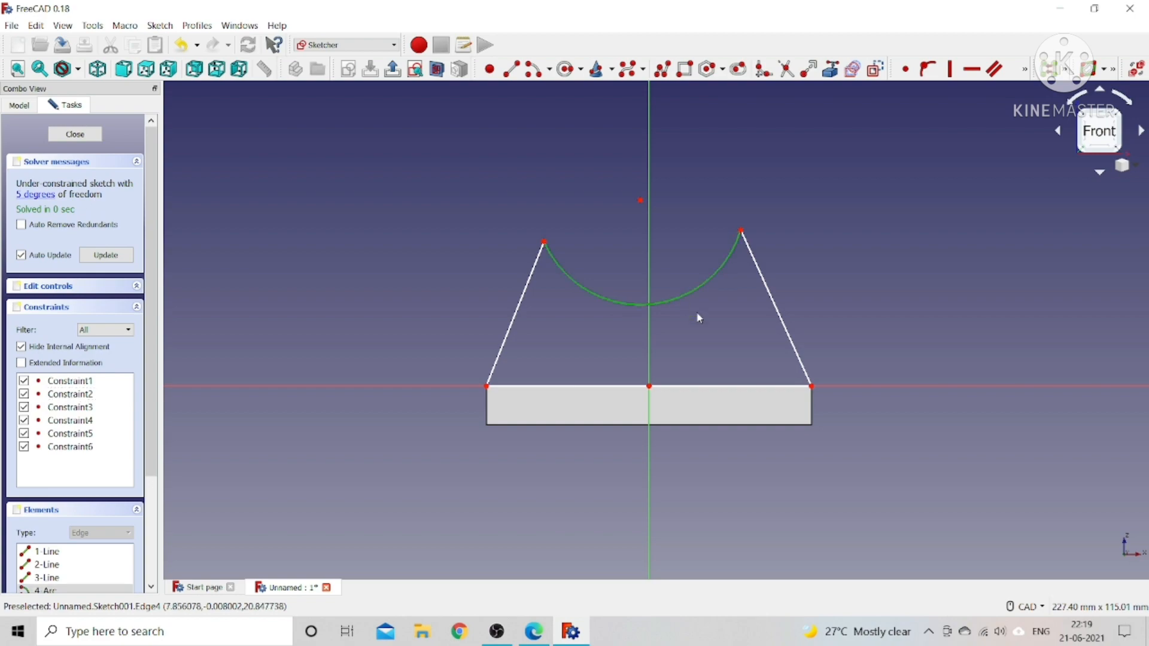
left_click(534, 631)
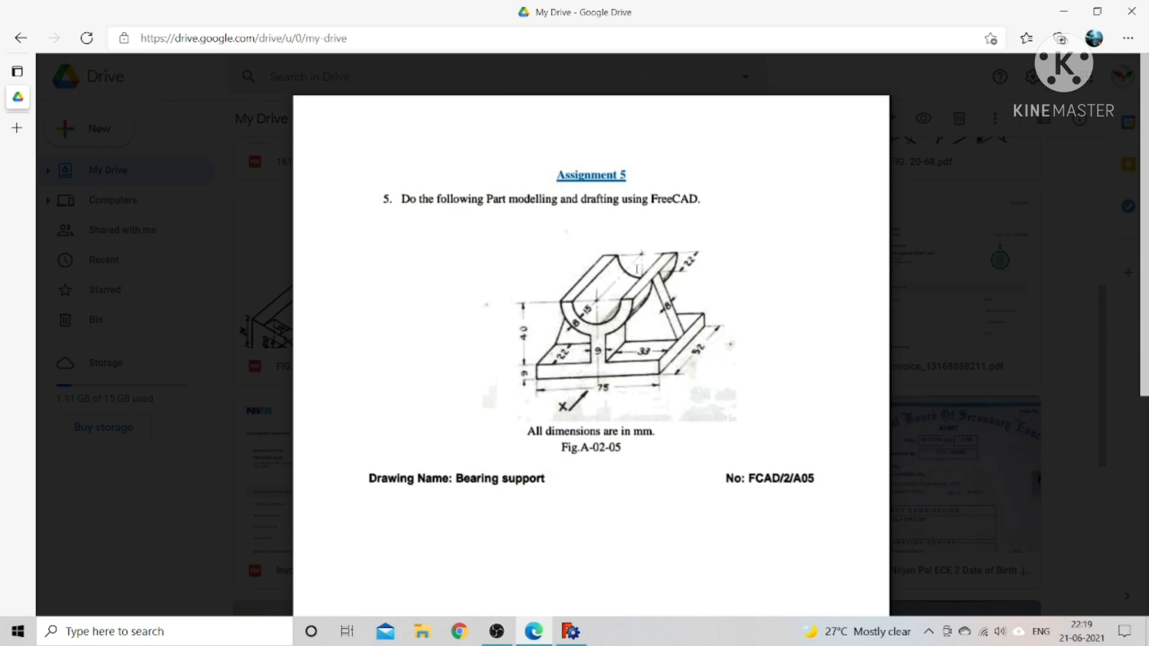
left_click(571, 632)
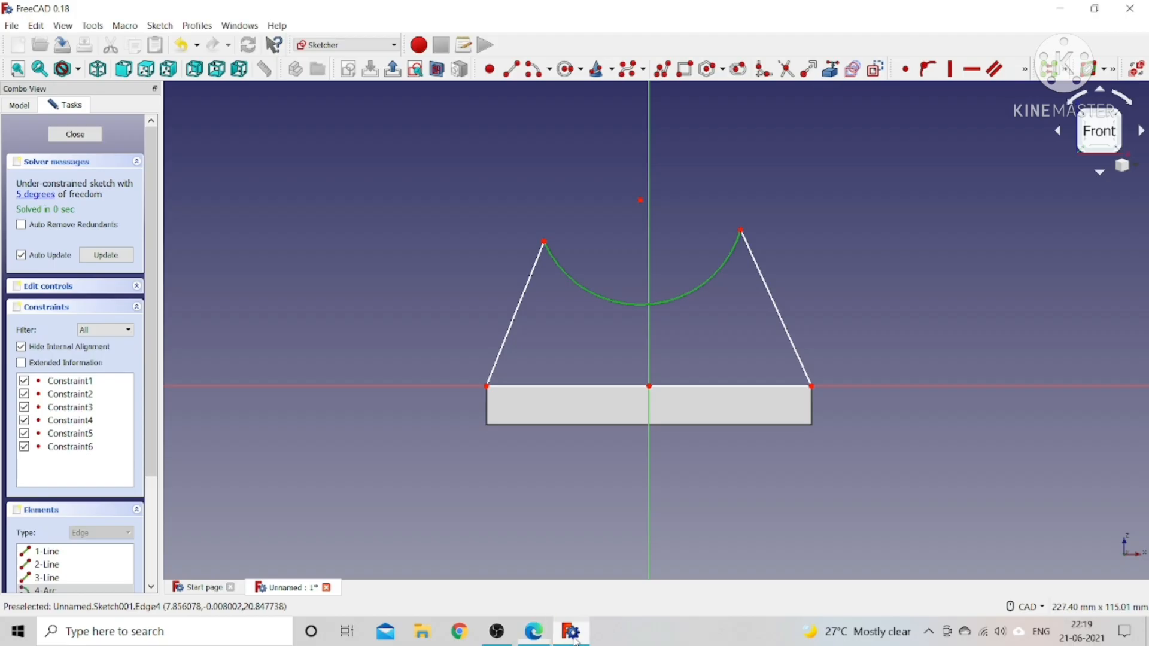
left_click(1024, 70)
left_click(993, 112)
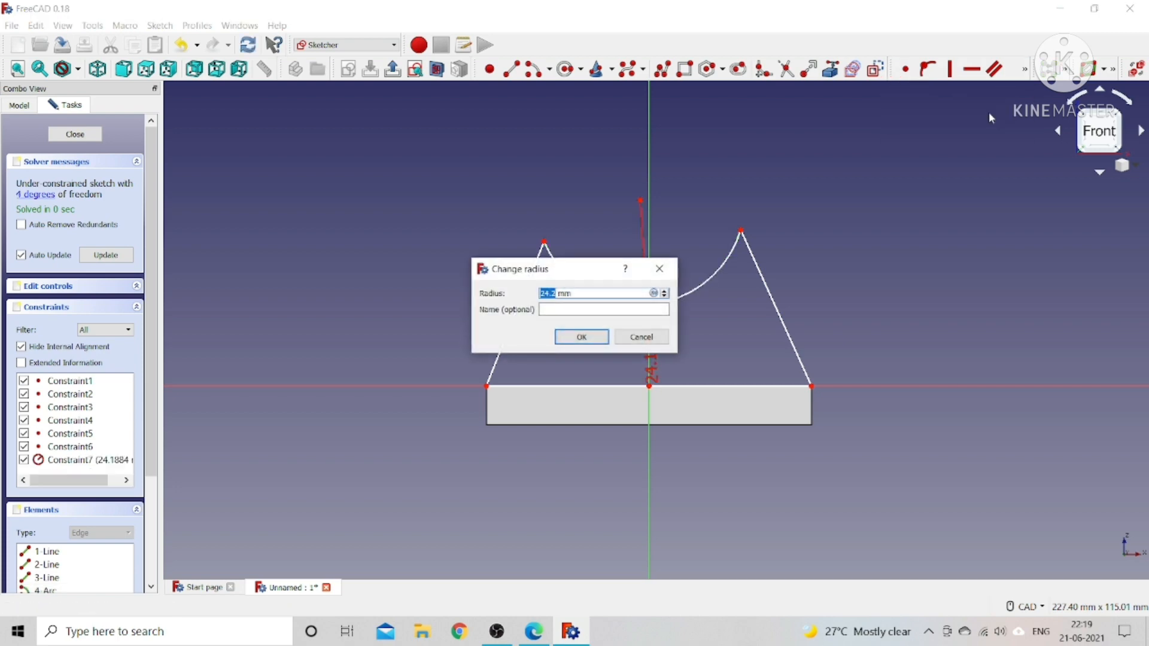
type("23")
key("Return")
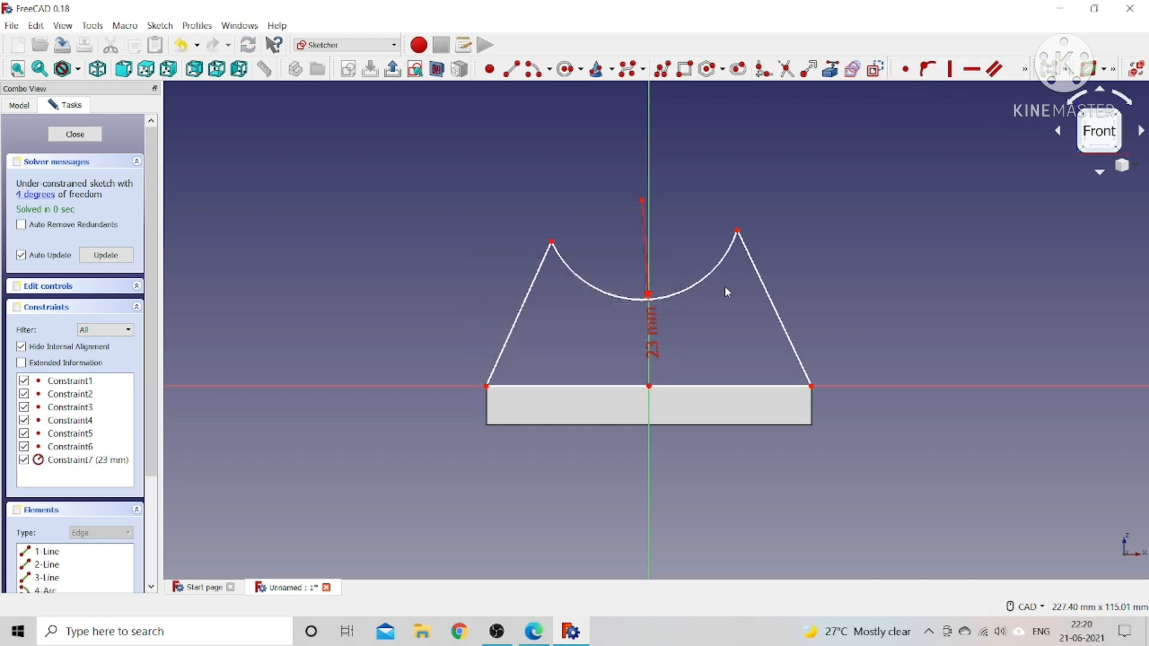
left_click_drag(648, 336, 721, 336)
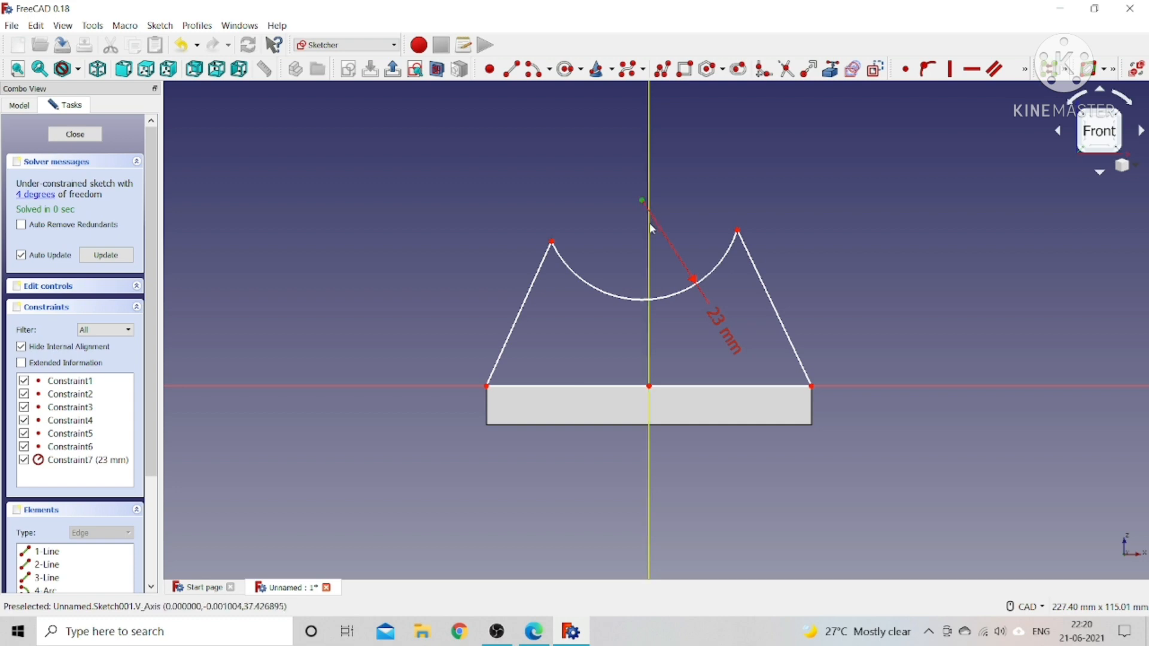
Constrain the arc's centre onto the vertical axis and reposition its left end and centre at roughly the same height.
left_click(927, 69)
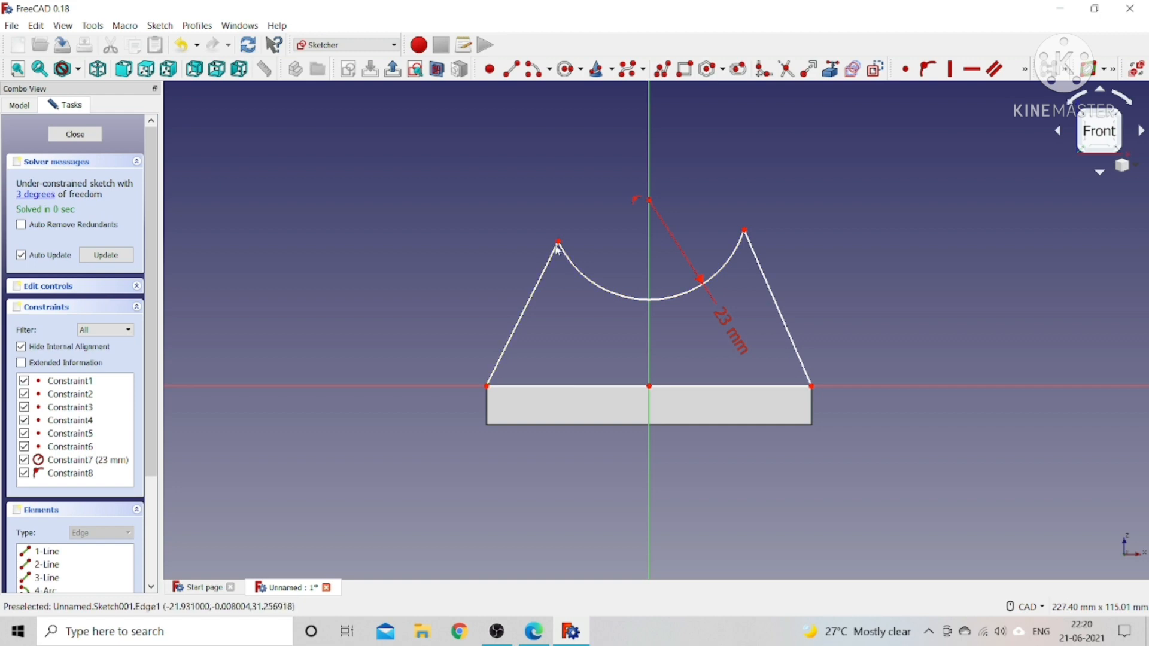
left_click_drag(559, 246, 551, 199)
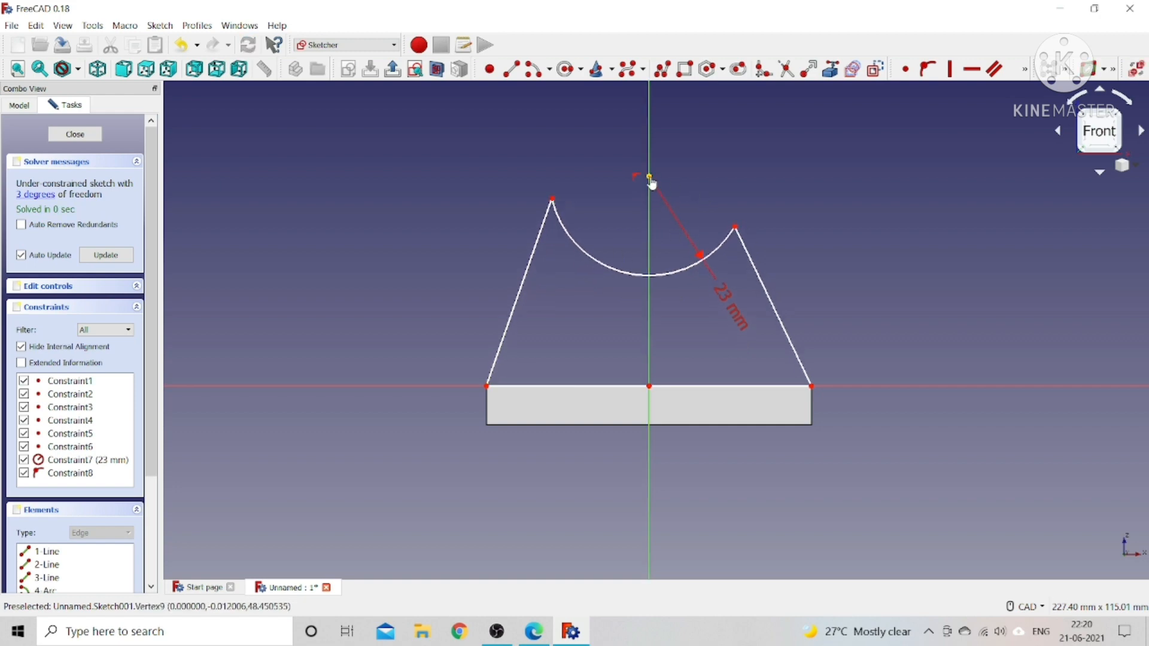
left_click_drag(650, 180, 650, 199)
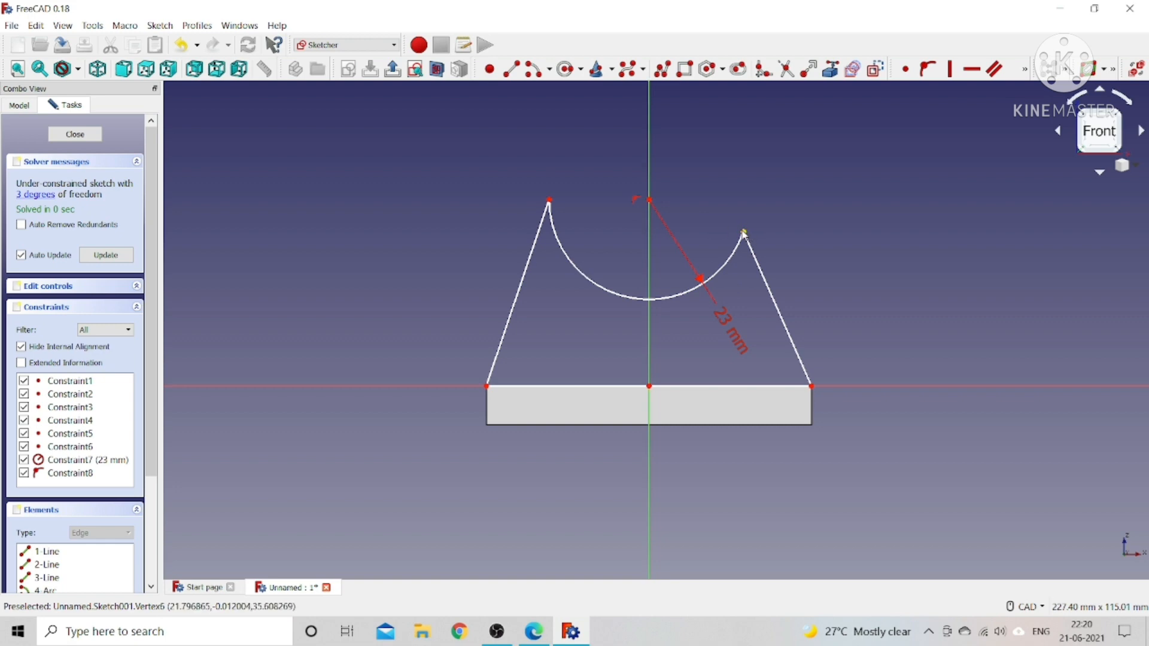
Raise the arc's right end to roughly the centre's height and check the bearing support drawing in the browser at a larger zoom.
left_click_drag(745, 235, 750, 198)
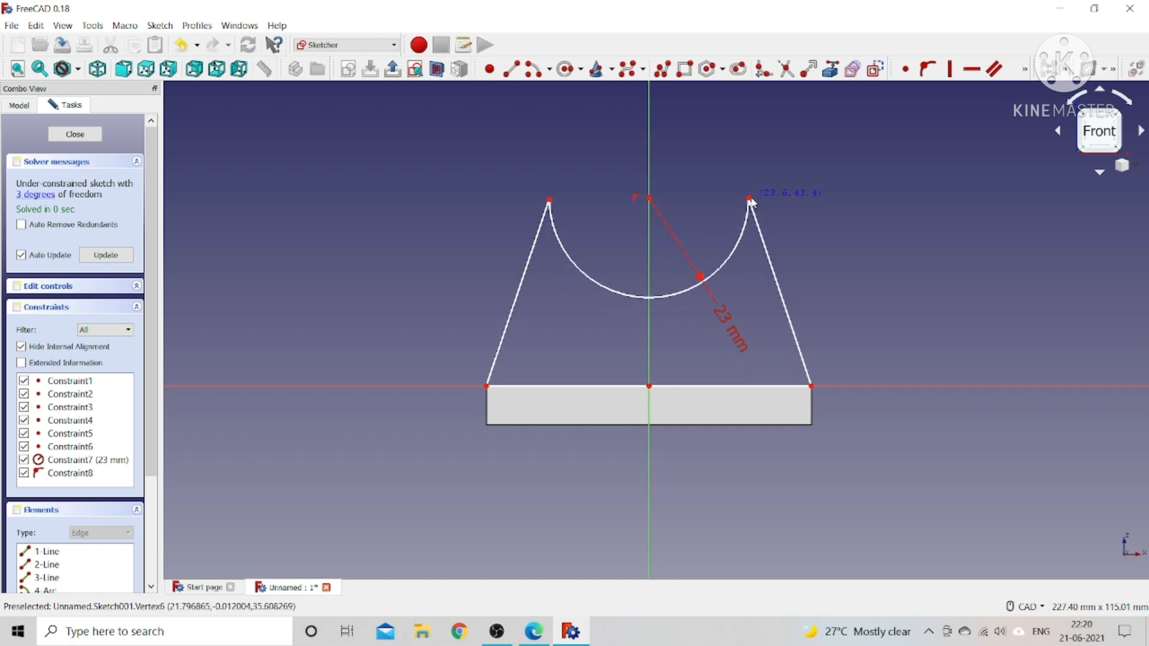
left_click(533, 632)
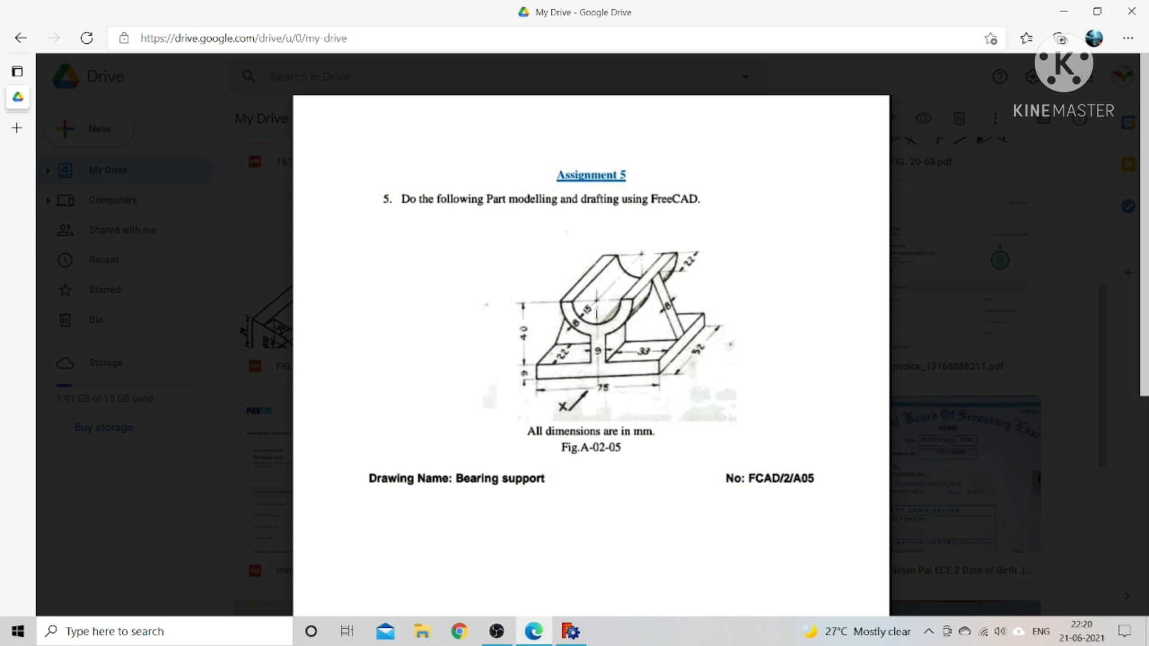
key("ctrl+plus")
key("ctrl+plus")
key("ctrl+plus")
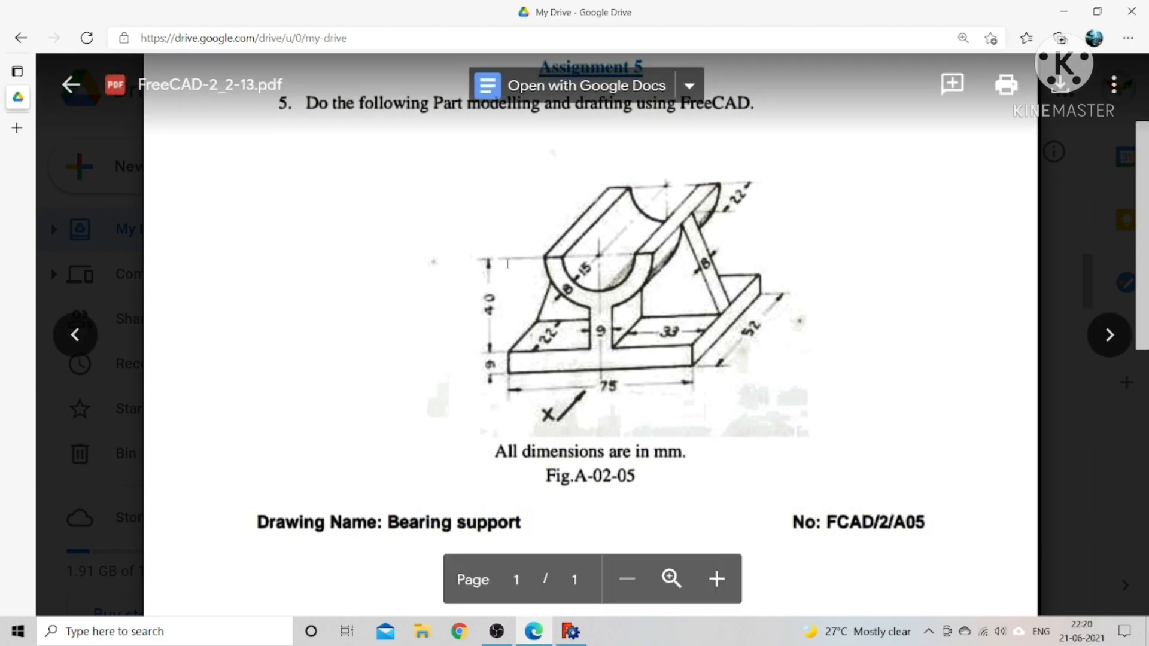
left_click(571, 631)
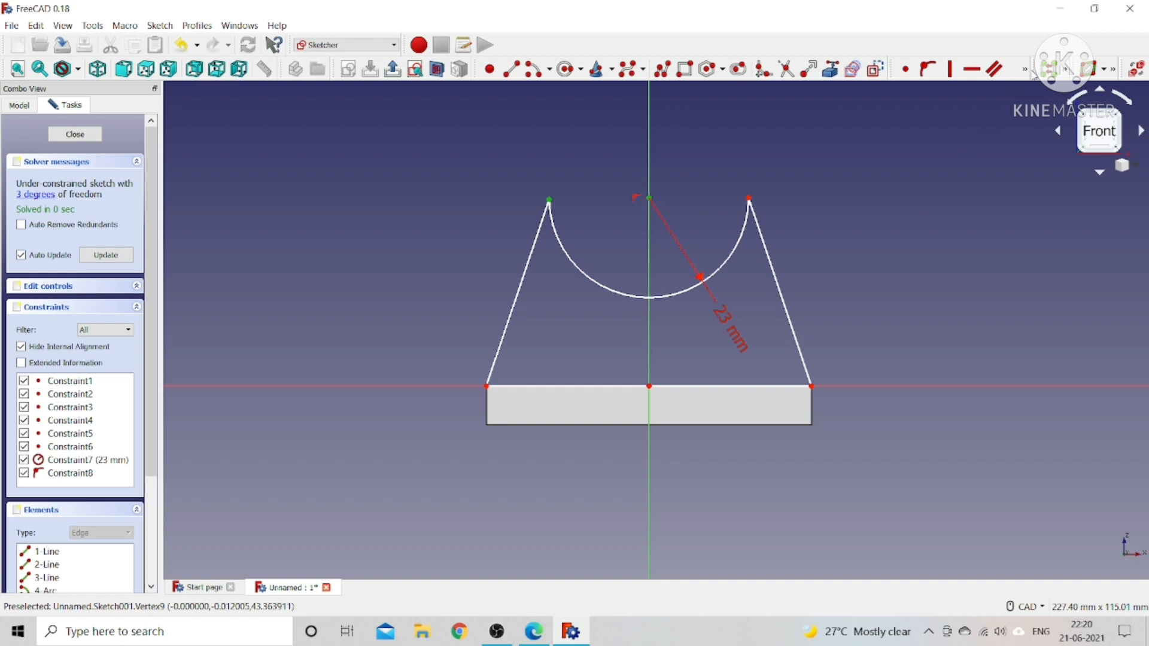
Constrain the vertical distance between the arc's left end and its centre to 0 mm and move the dimension label above the profile.
left_click(1026, 70)
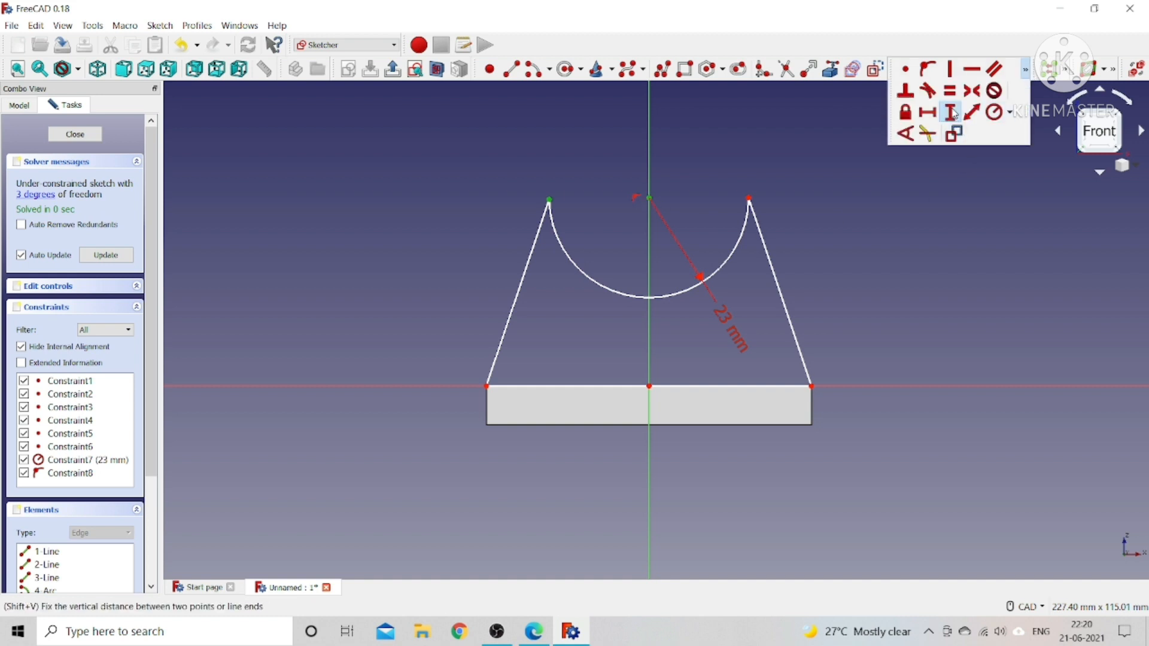
left_click(951, 112)
key("Return")
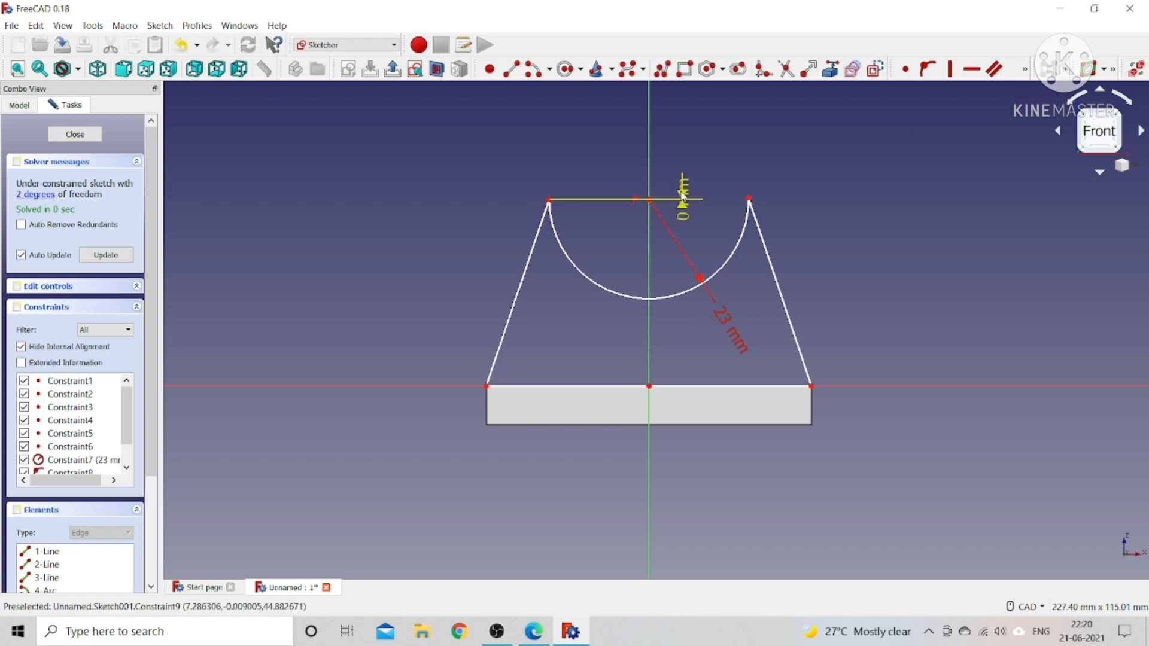
left_click_drag(684, 198, 677, 138)
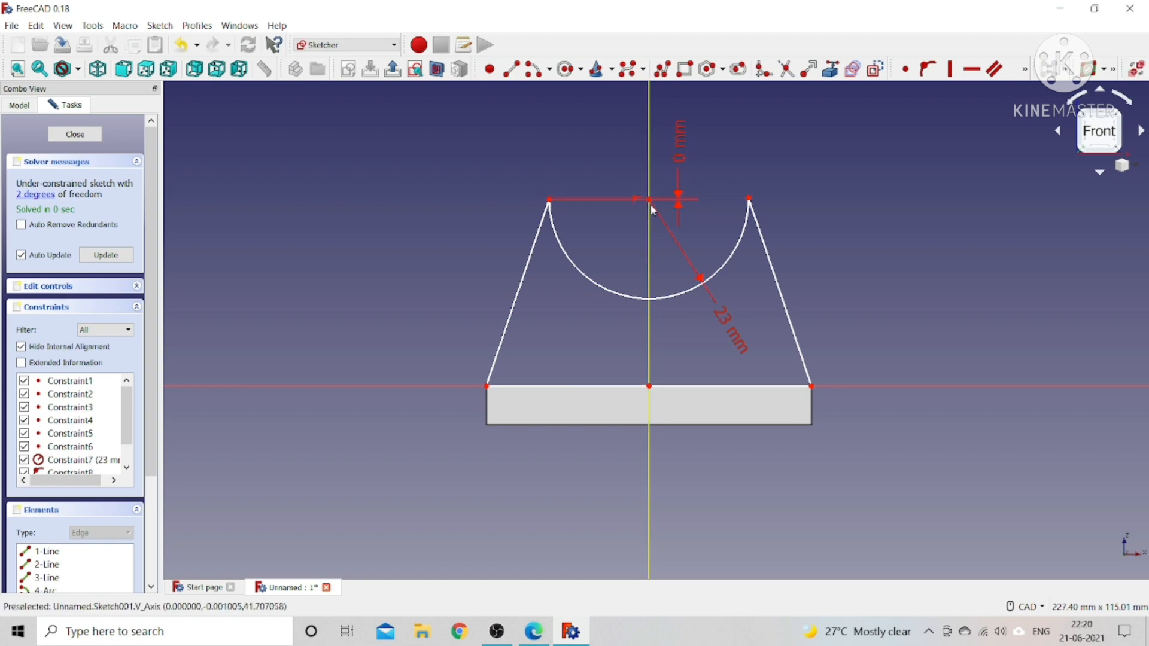
Constrain the vertical distance between the arc's right end and its centre to 0 mm and move that dimension beside the profile.
left_click(750, 199)
left_click(1025, 69)
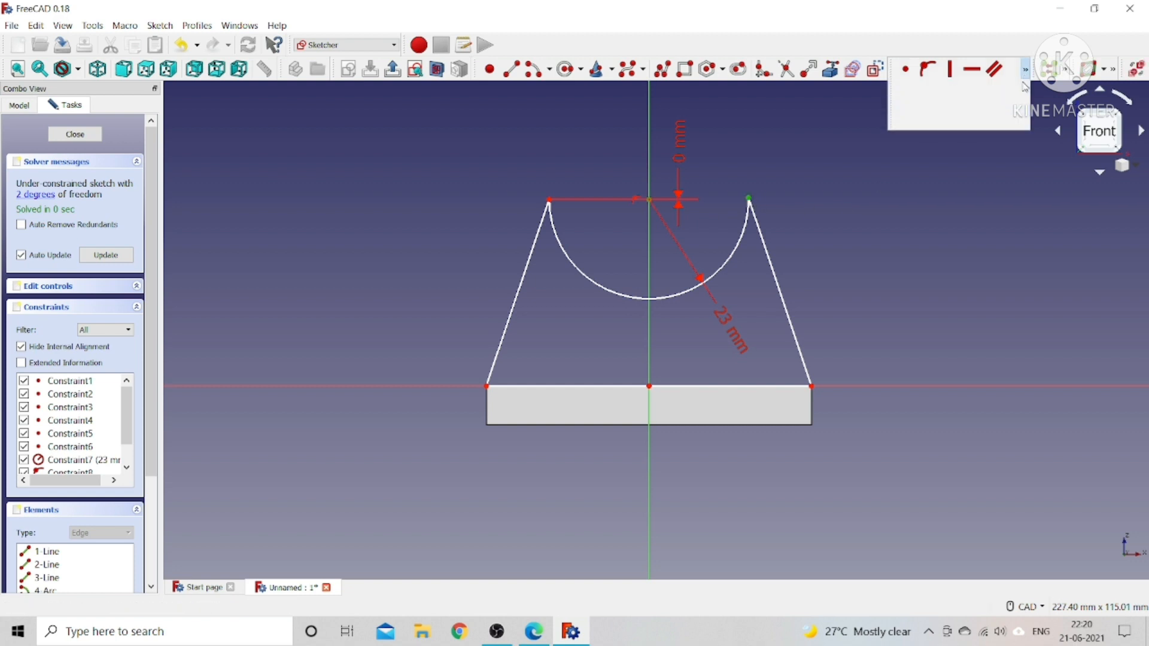
left_click(954, 110)
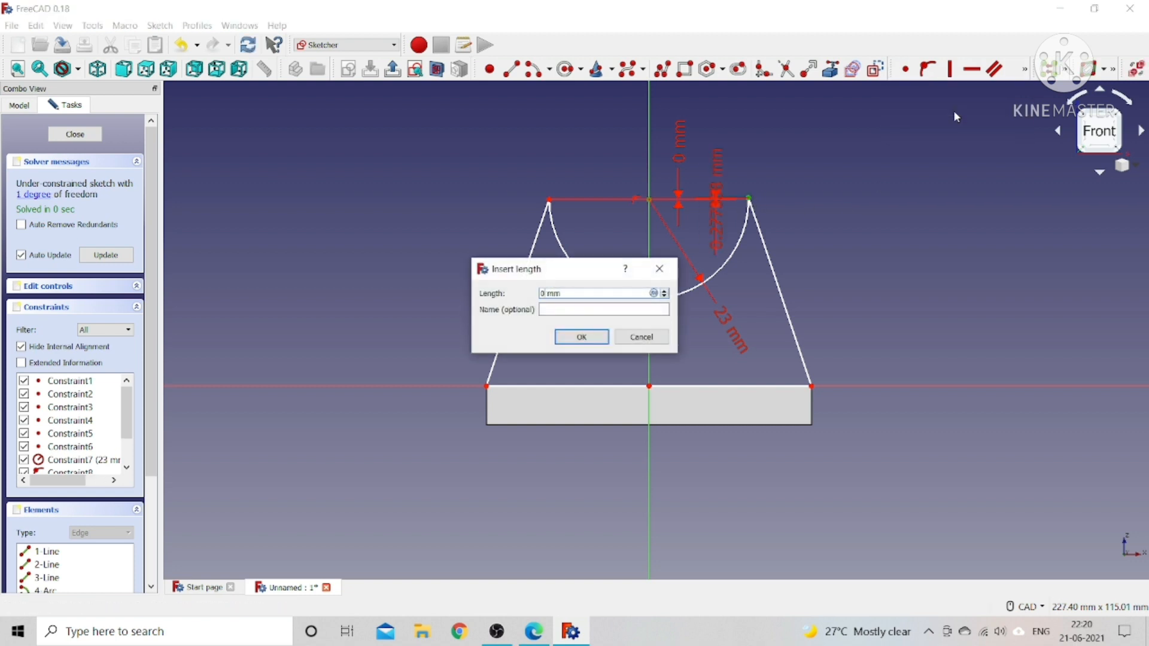
key("Return")
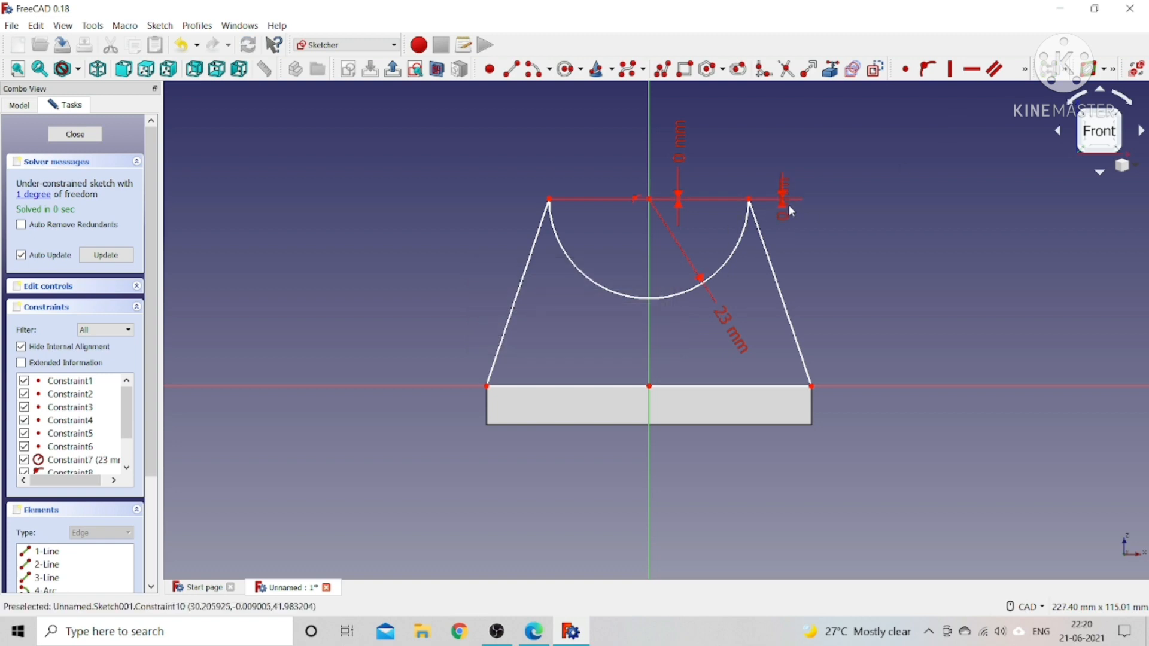
left_click_drag(787, 204, 805, 255)
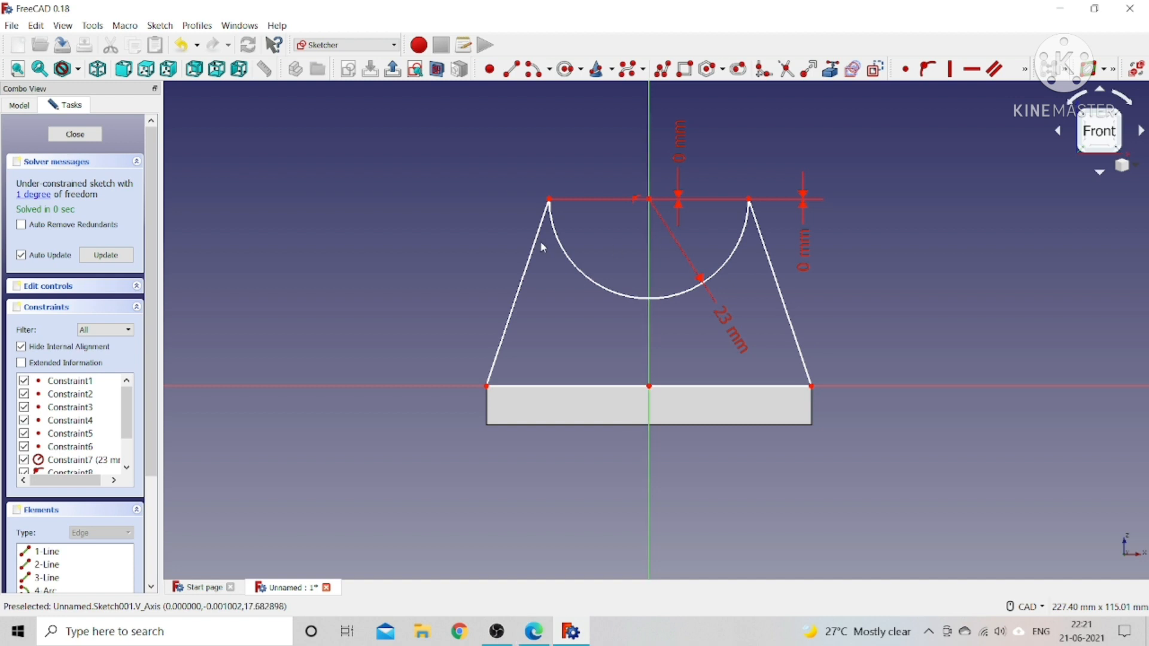
Shift the arc and its aligned ends downward to test their freedom, and check the support height in the reference drawing.
mouse_move(549, 206)
left_mouse_down()
mouse_move(551, 281)
mouse_move(557, 225)
mouse_move(624, 196)
mouse_move(556, 216)
left_mouse_up()
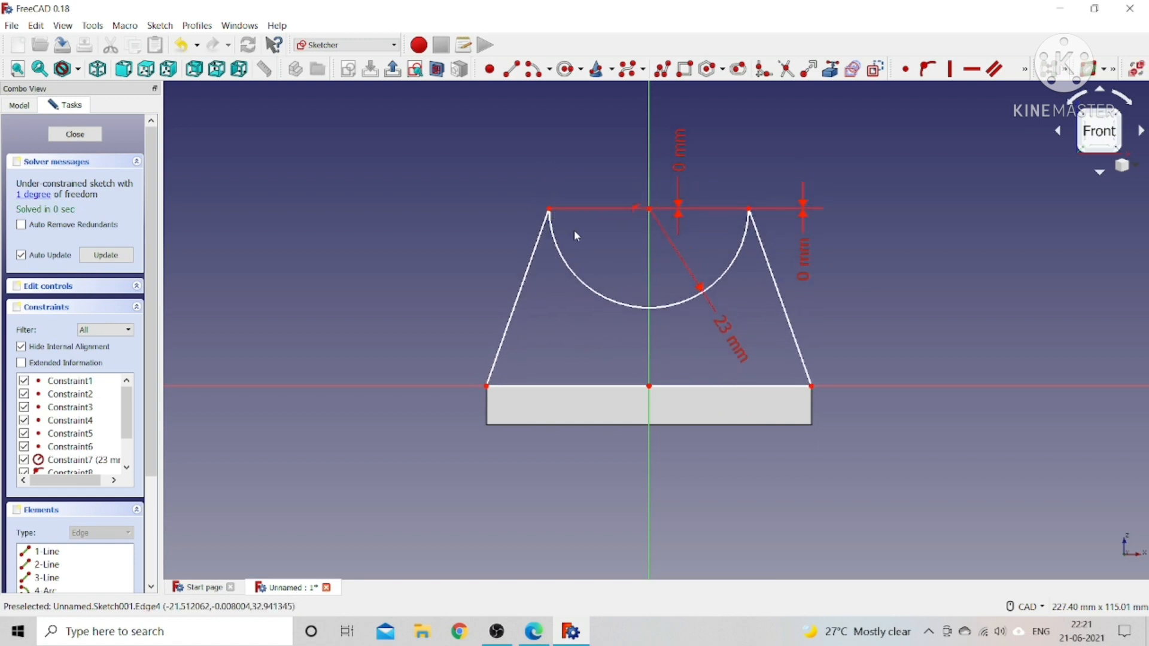
mouse_move(552, 216)
left_mouse_down()
mouse_move(554, 198)
mouse_move(559, 244)
mouse_move(566, 199)
mouse_move(569, 230)
left_mouse_up()
left_click(534, 632)
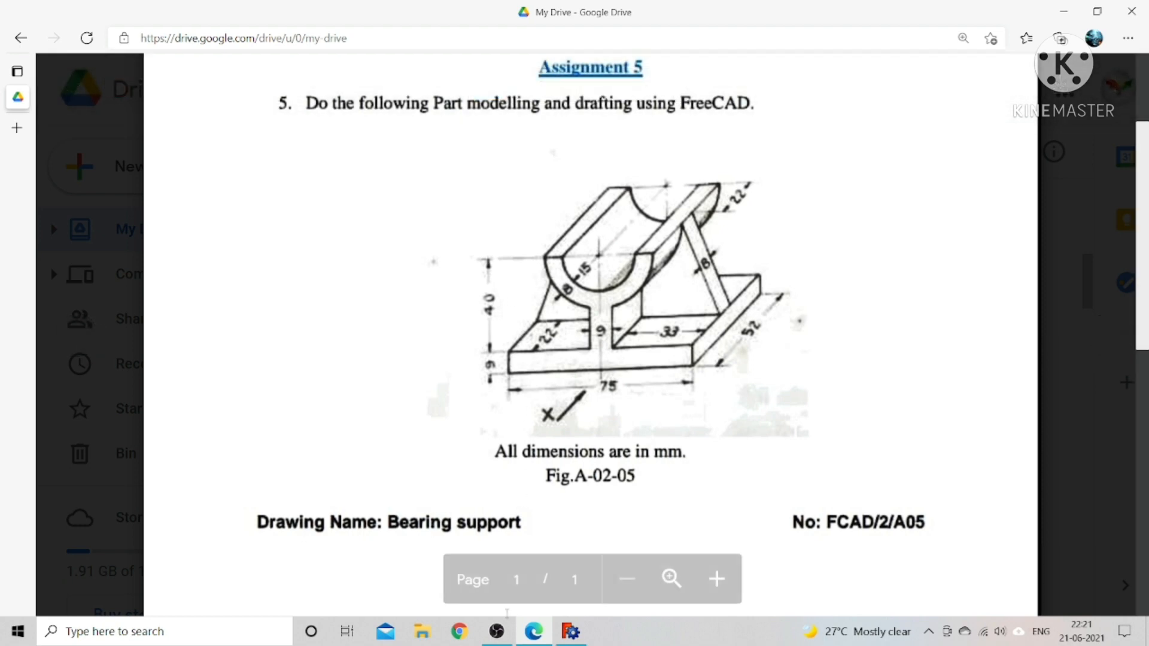
left_click(571, 631)
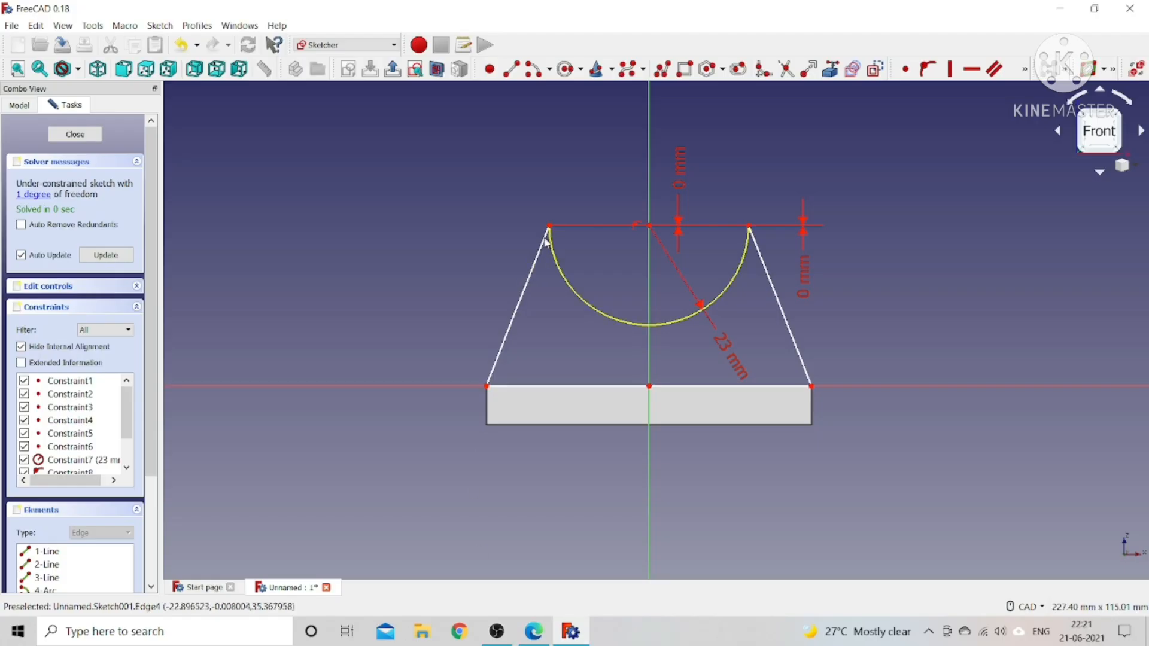
Set the vertical distance across the profile's left slanted line to 40 mm and move the dimension outside the profile.
left_click(534, 260)
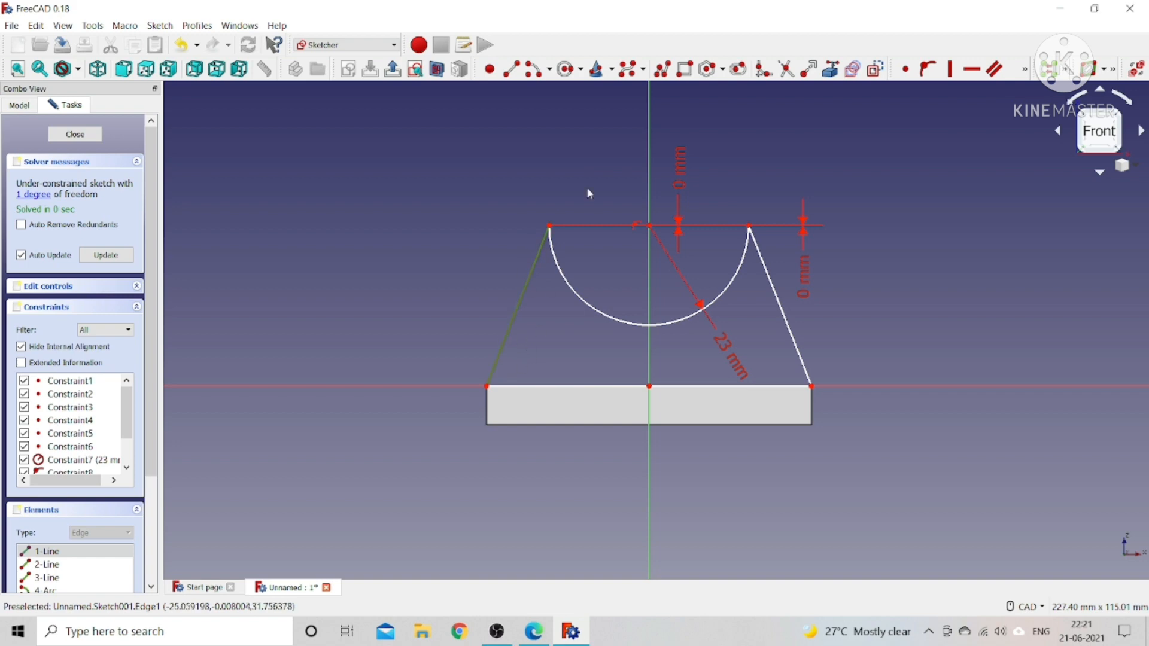
left_click(1024, 72)
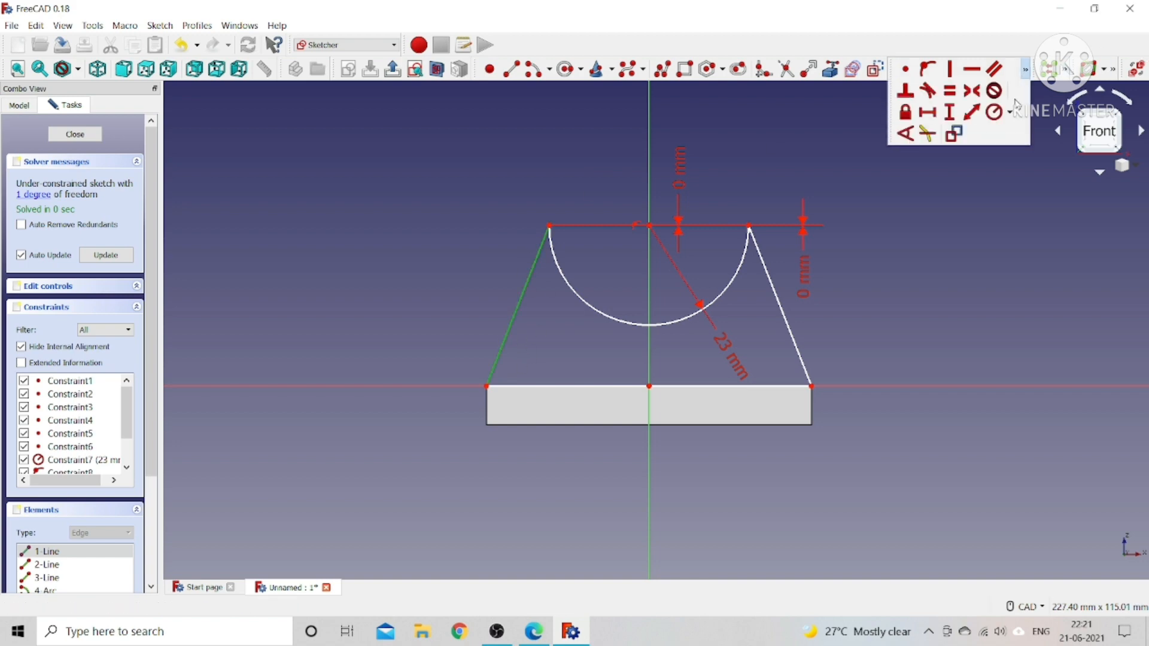
left_click(947, 112)
type("40")
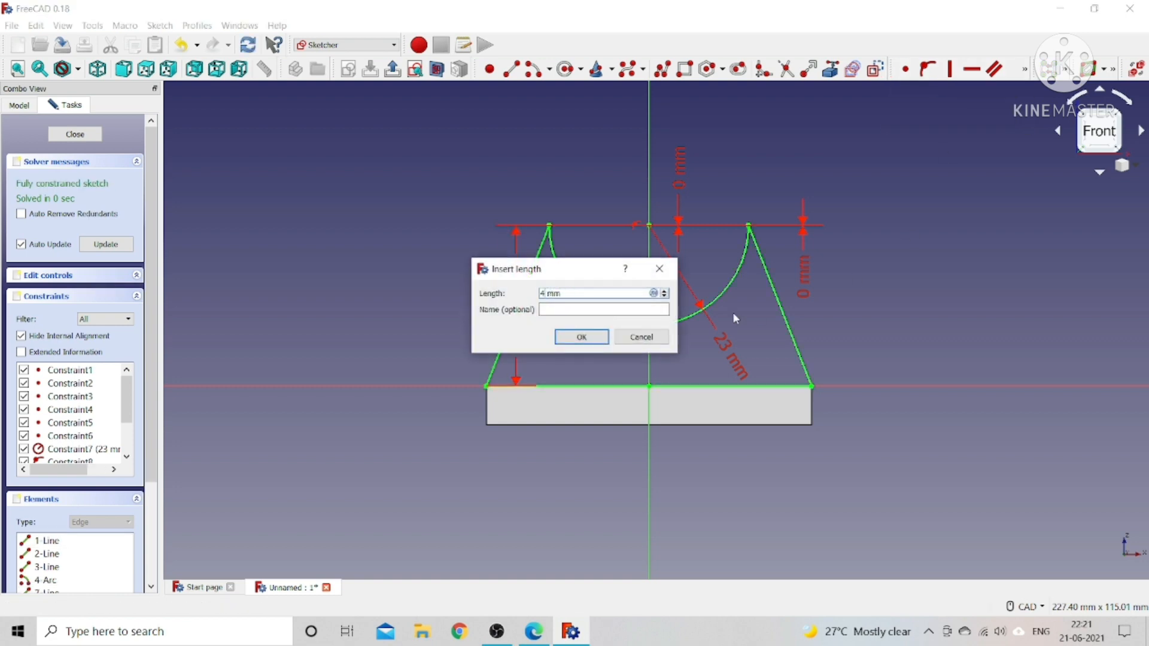
key("Return")
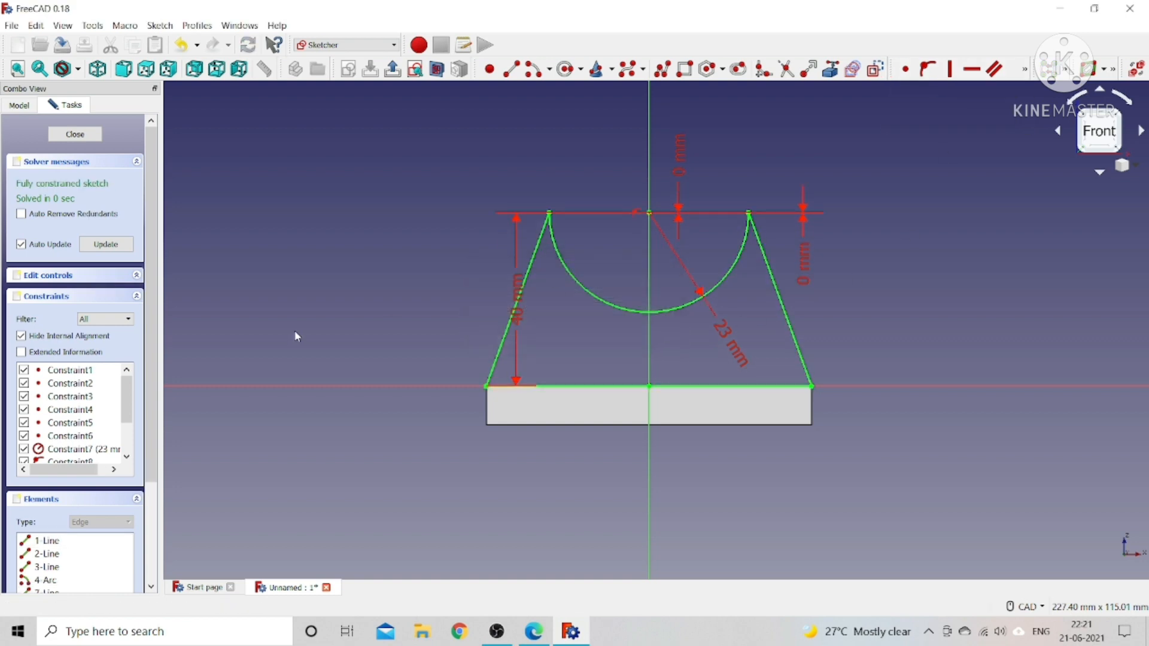
left_click_drag(518, 305, 439, 319)
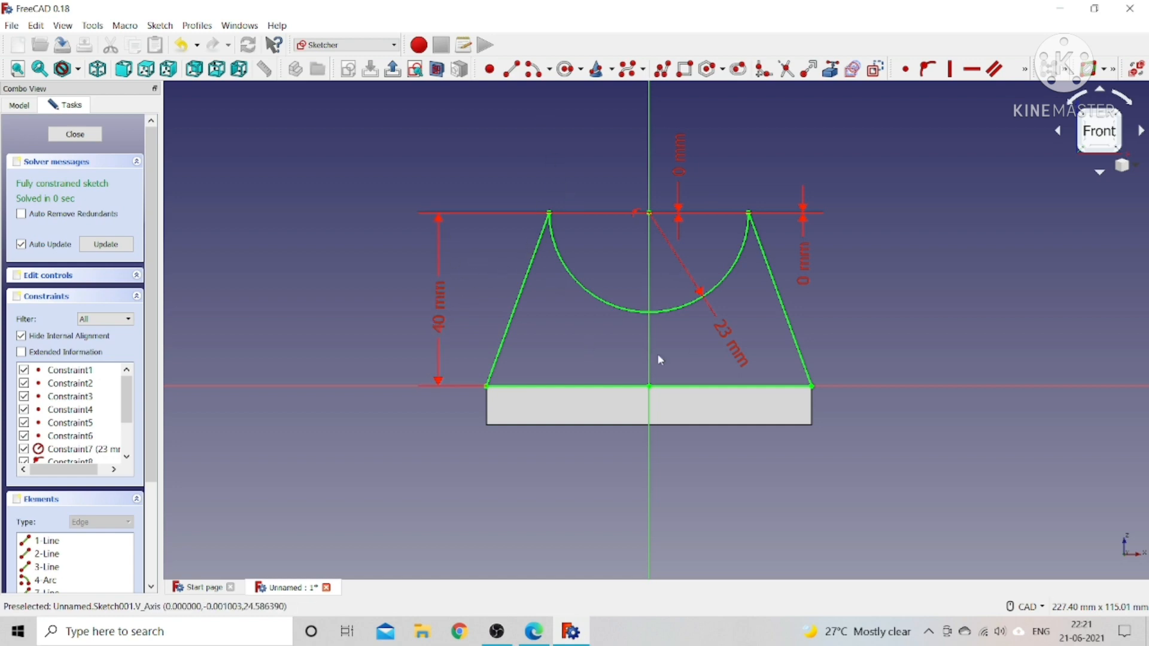
Review the reference drawing at its normal zoom, return to FreeCAD and close the support profile sketch.
left_click(542, 635)
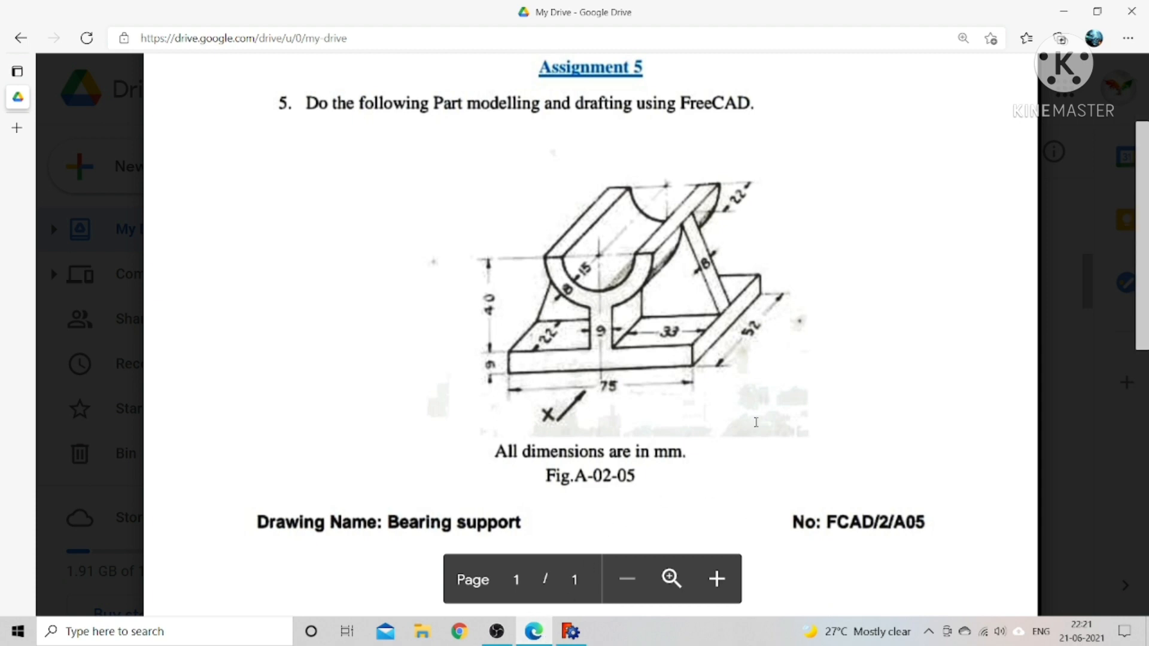
key("ctrl+minus")
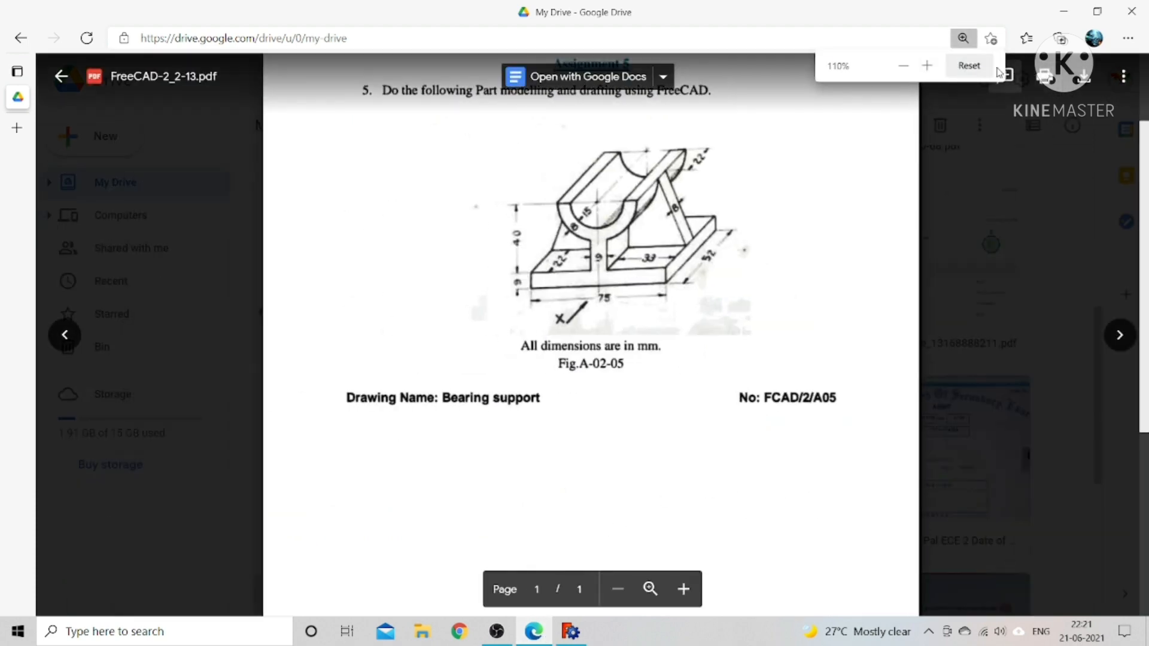
key("ctrl+minus")
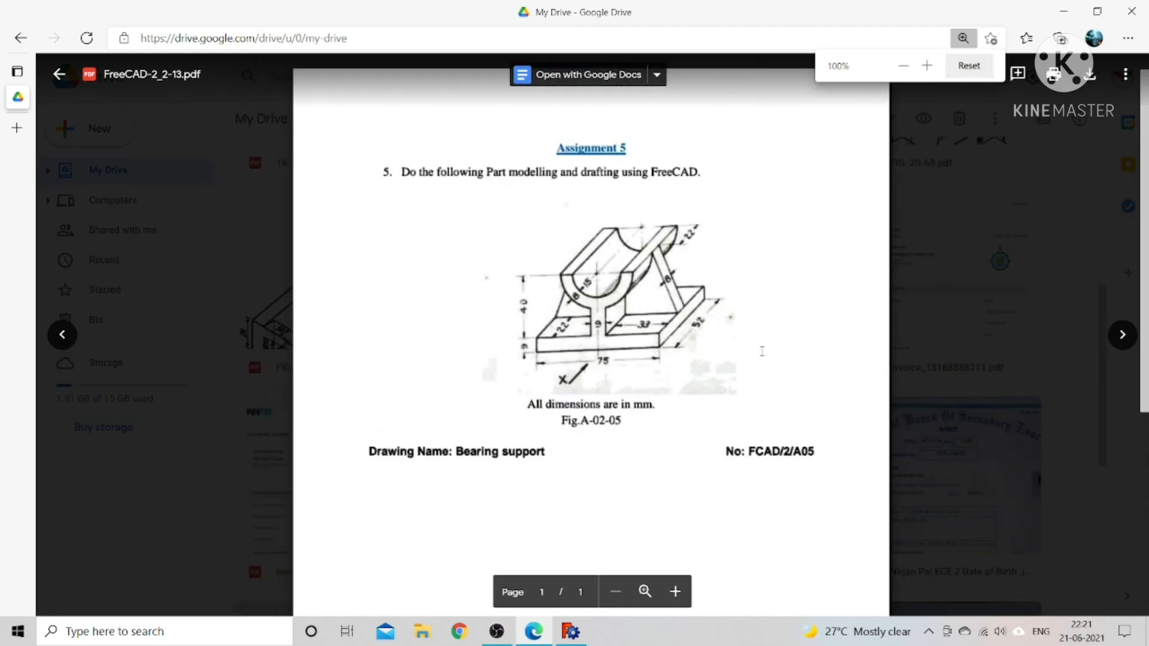
left_click(576, 635)
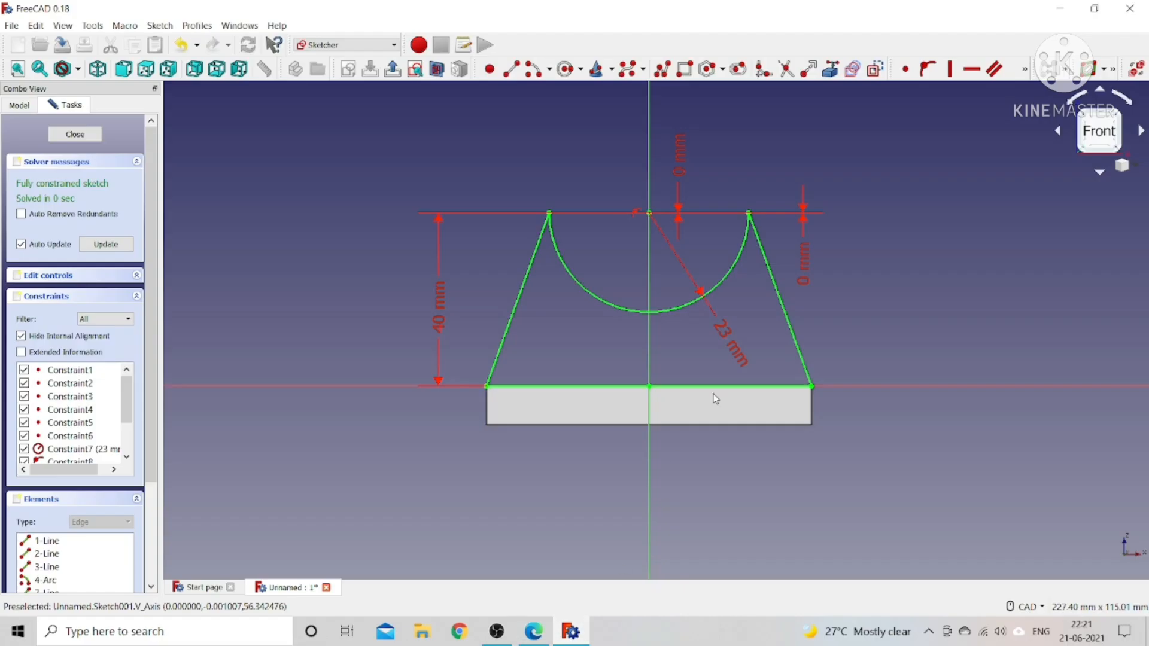
left_click(76, 134)
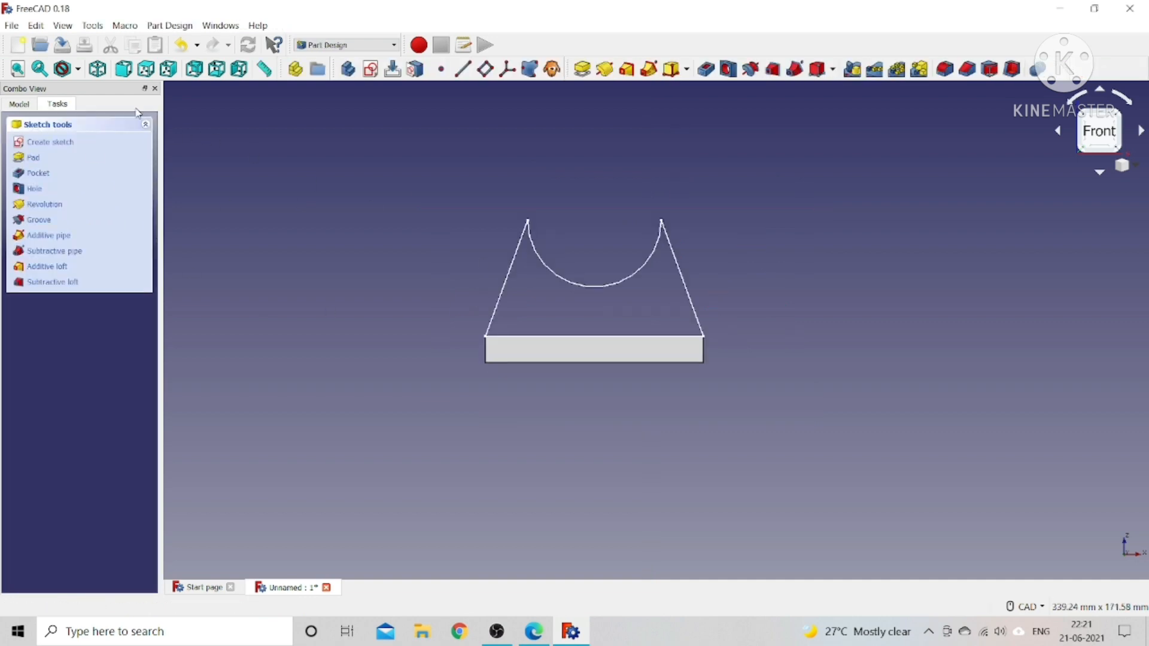
Start a Pad of the support profile, check the thickness in the reference drawing and set the pad length to 8 mm.
left_click(97, 68)
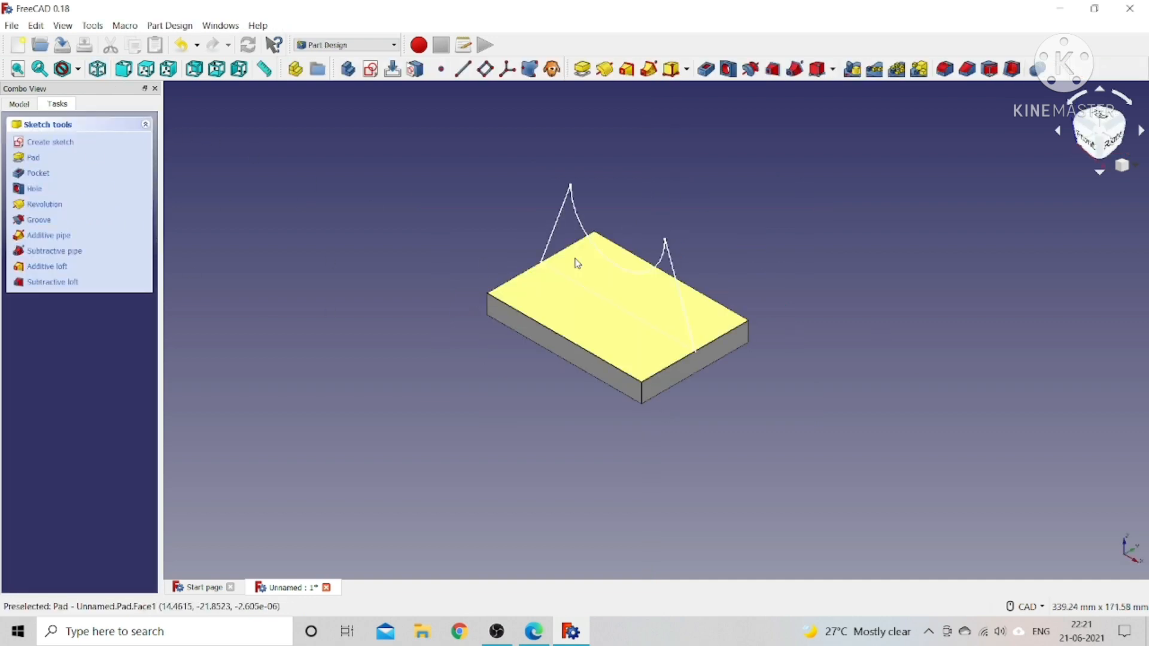
left_click(40, 156)
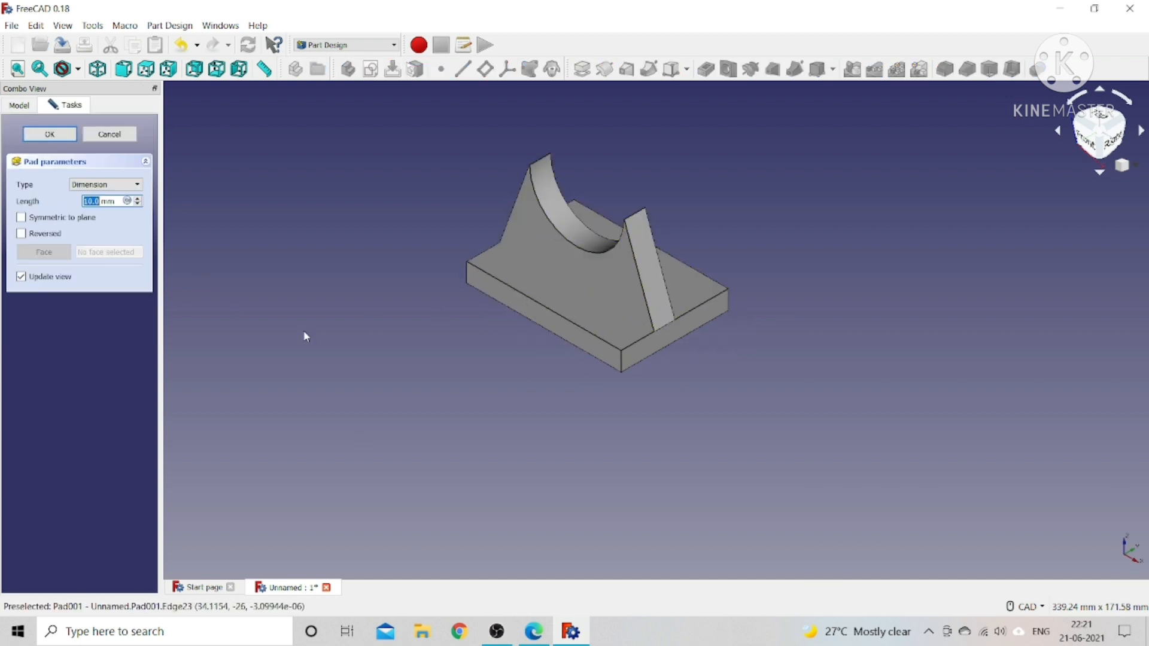
left_click(534, 631)
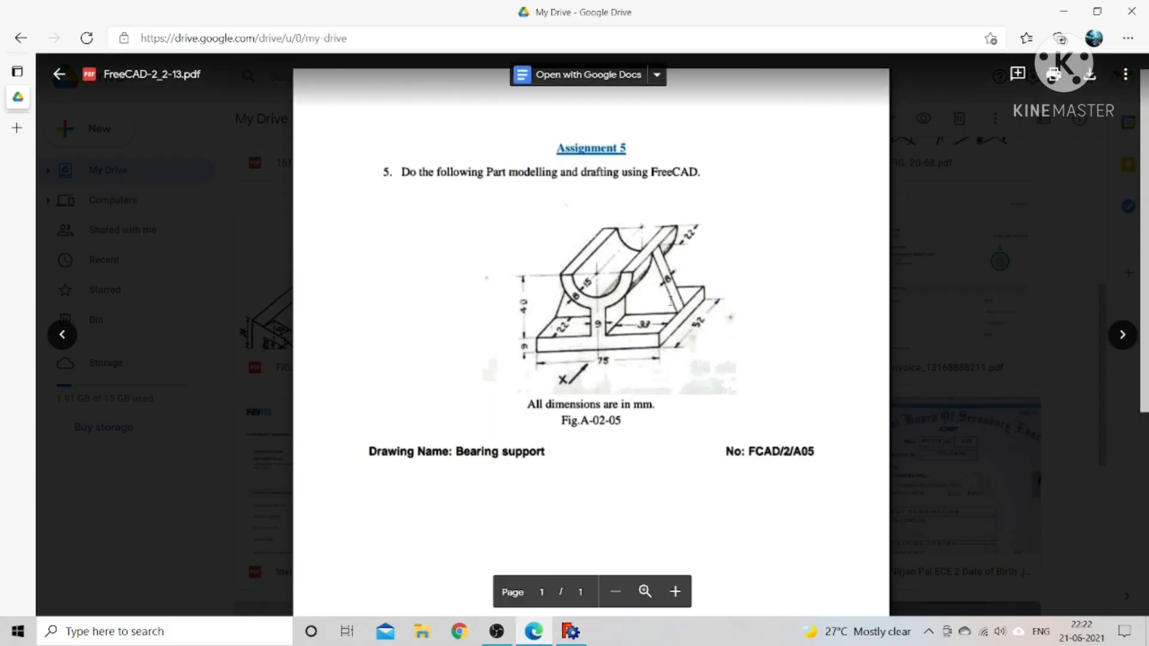
left_click(571, 632)
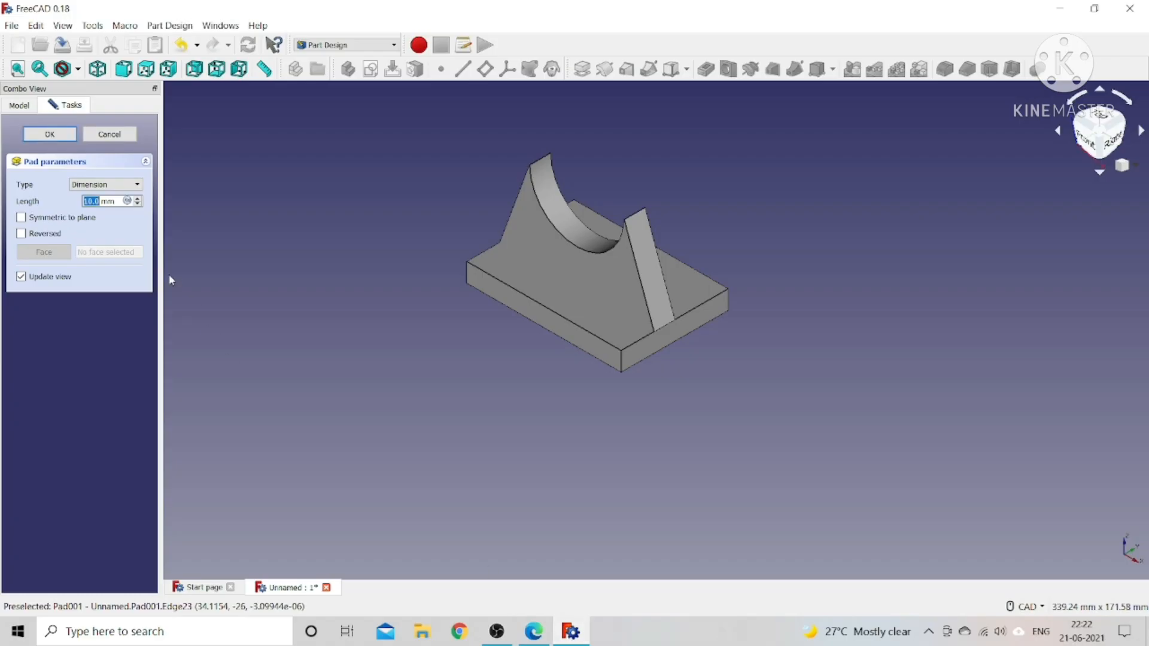
type("8")
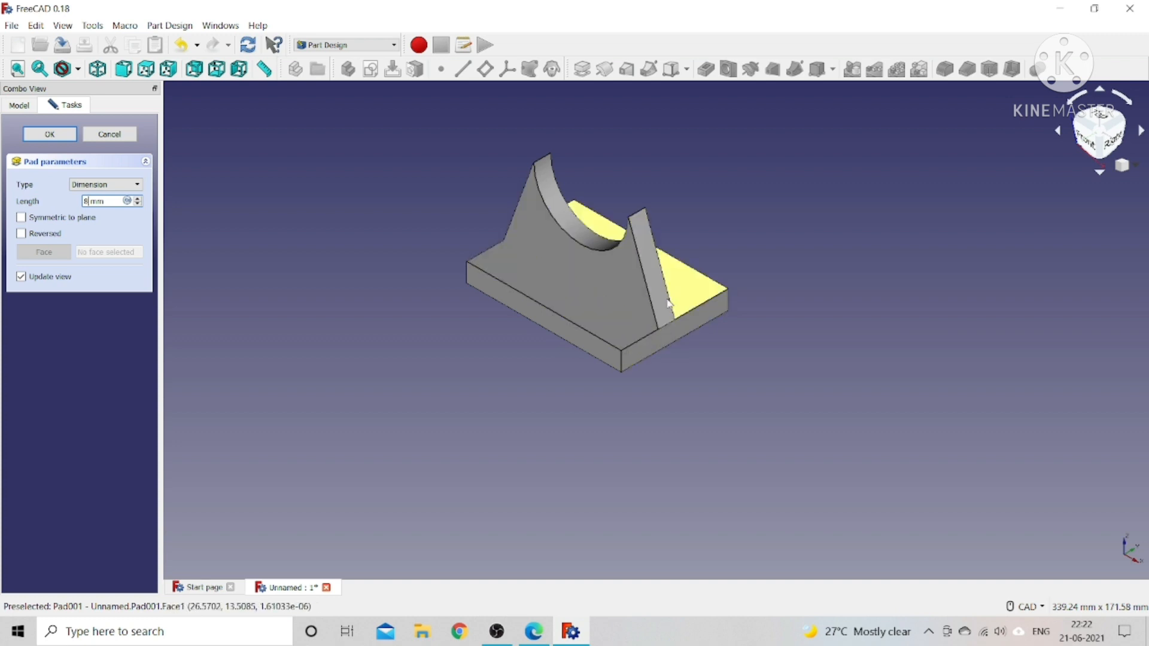
scroll(740, 306, "up", 3)
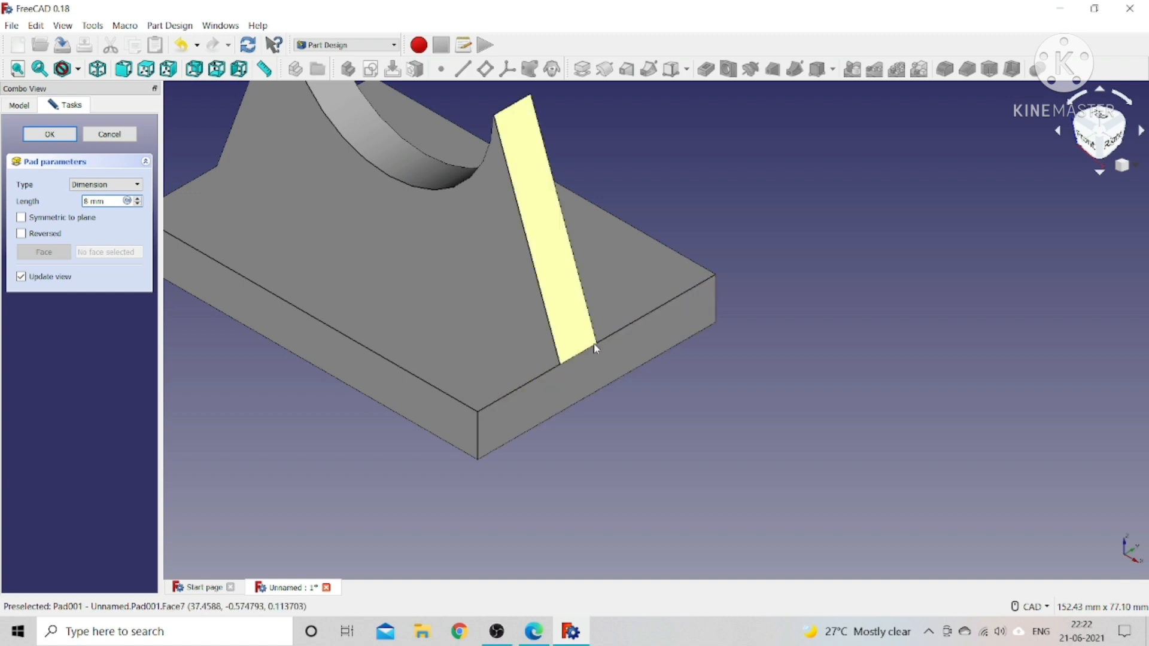
scroll(570, 360, "down", 3)
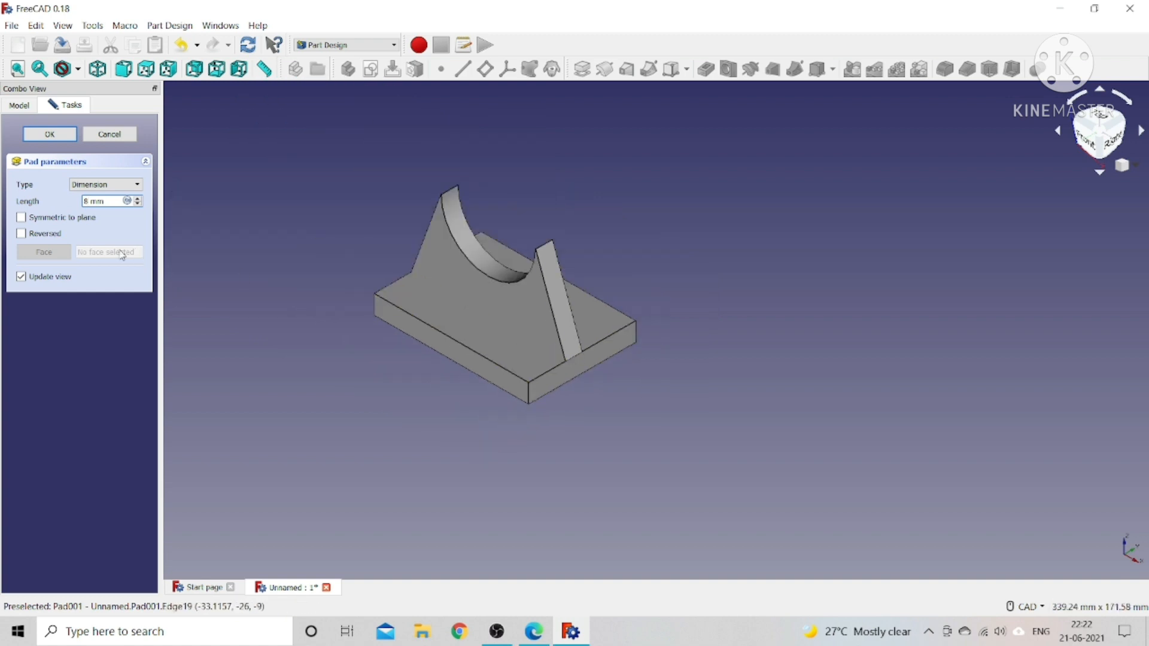
Make the support pad symmetric to its sketch plane and accept it.
left_click(60, 223)
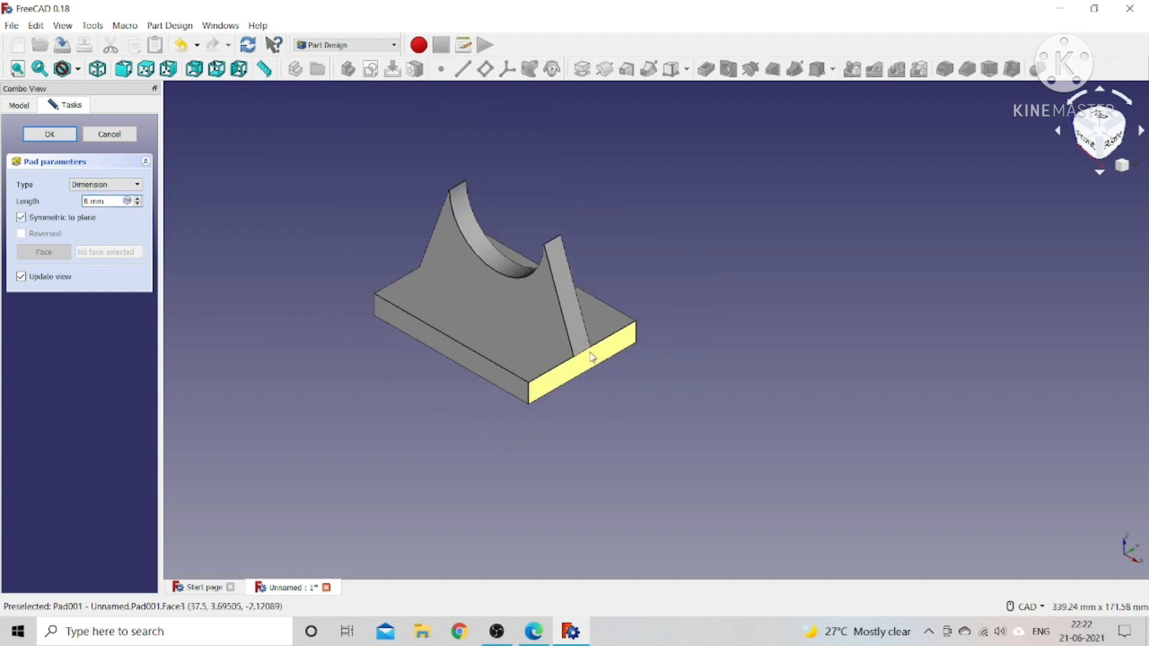
scroll(588, 360, "up", 4)
scroll(588, 359, "down", 2)
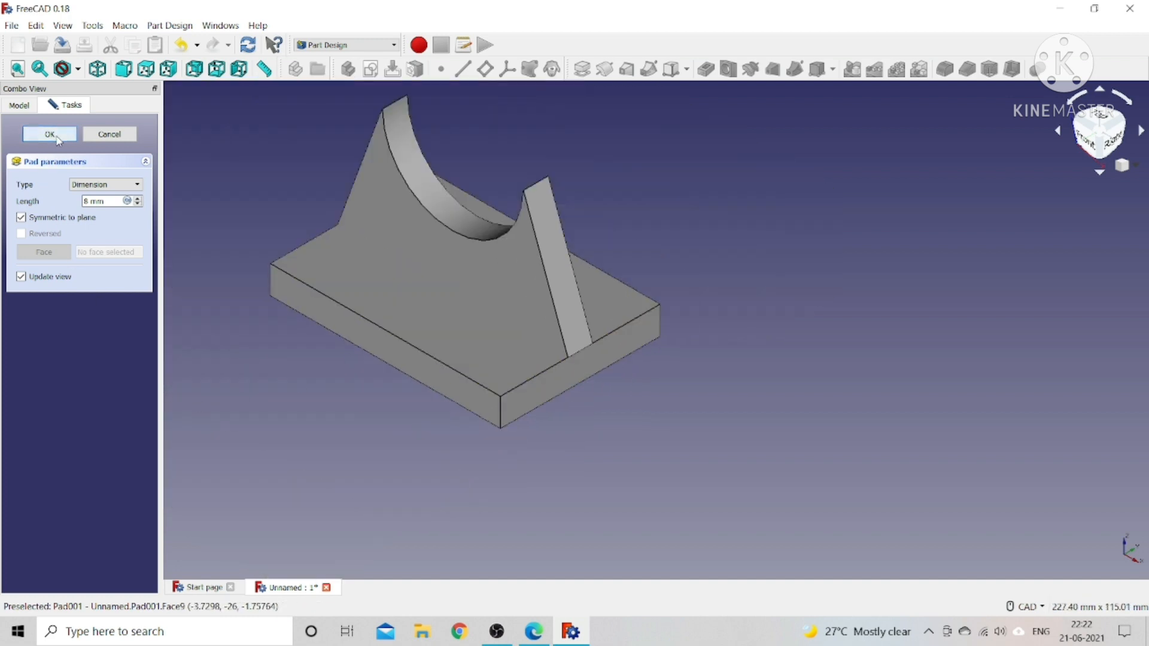
left_click(49, 134)
scroll(548, 353, "down", 4)
scroll(521, 282, "up", 3)
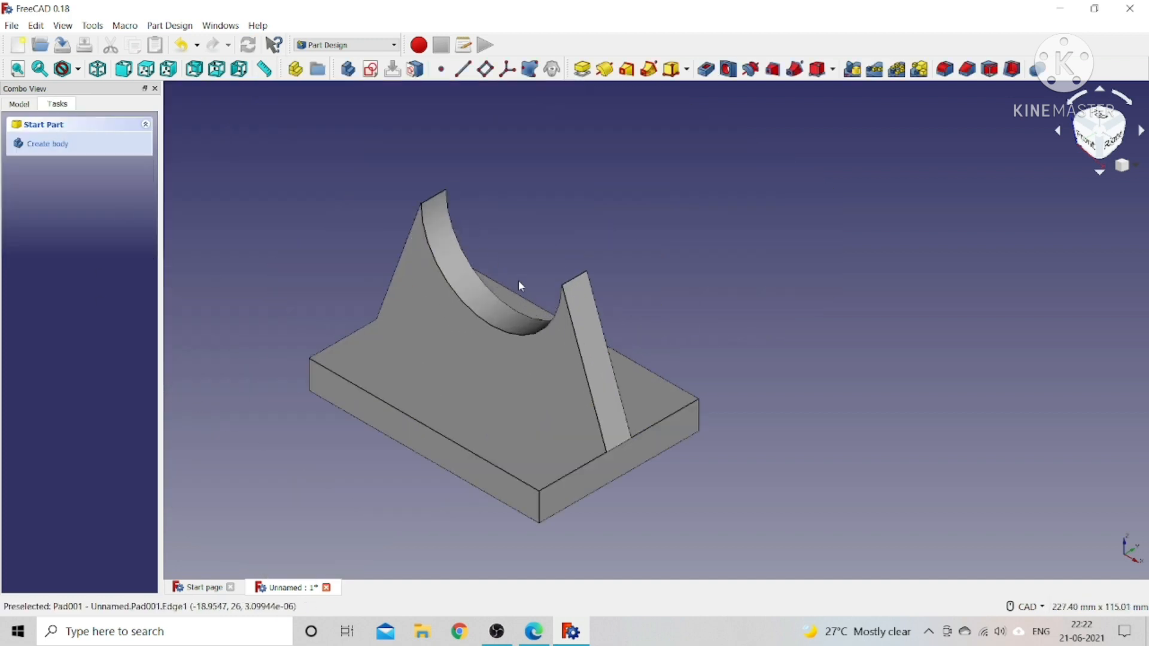
Check the bearing dimensions in the reference drawing, return to FreeCAD and start a new sketch on the XZ plane, seen from the front.
left_click(534, 630)
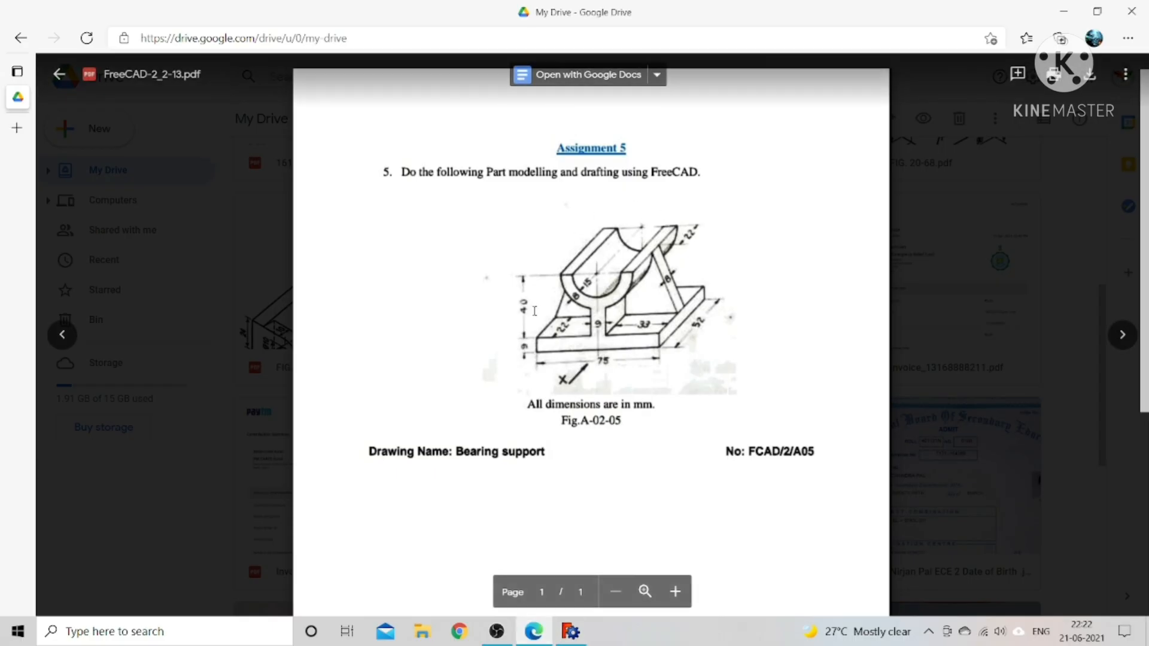
left_click(579, 630)
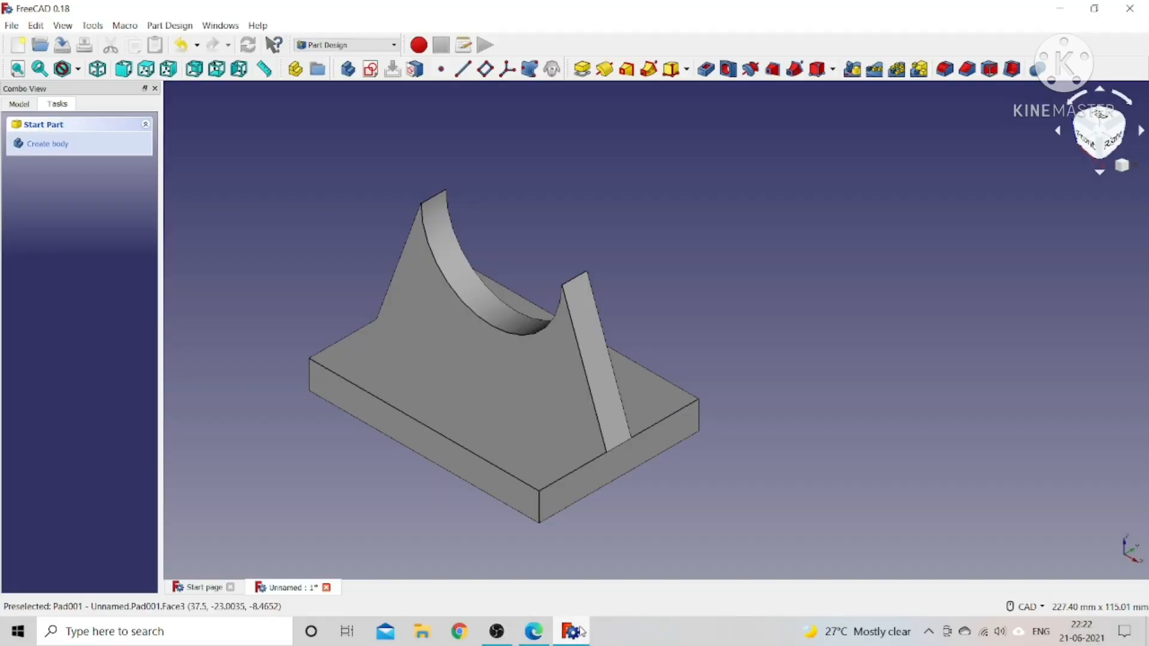
left_click(370, 68)
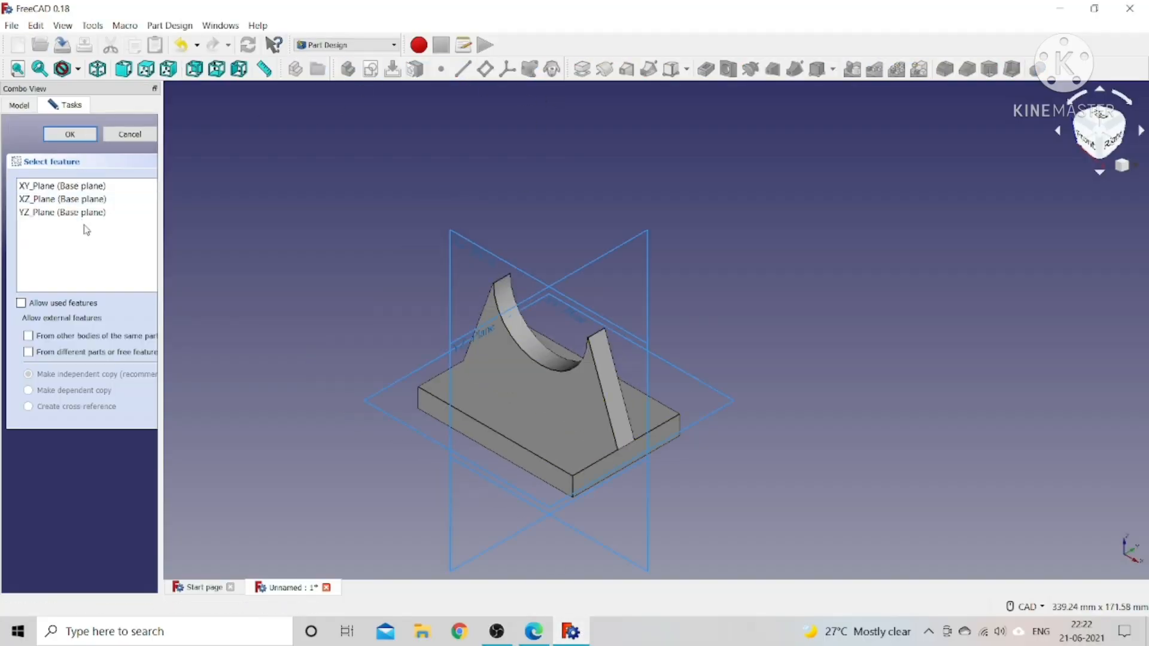
left_click(72, 199)
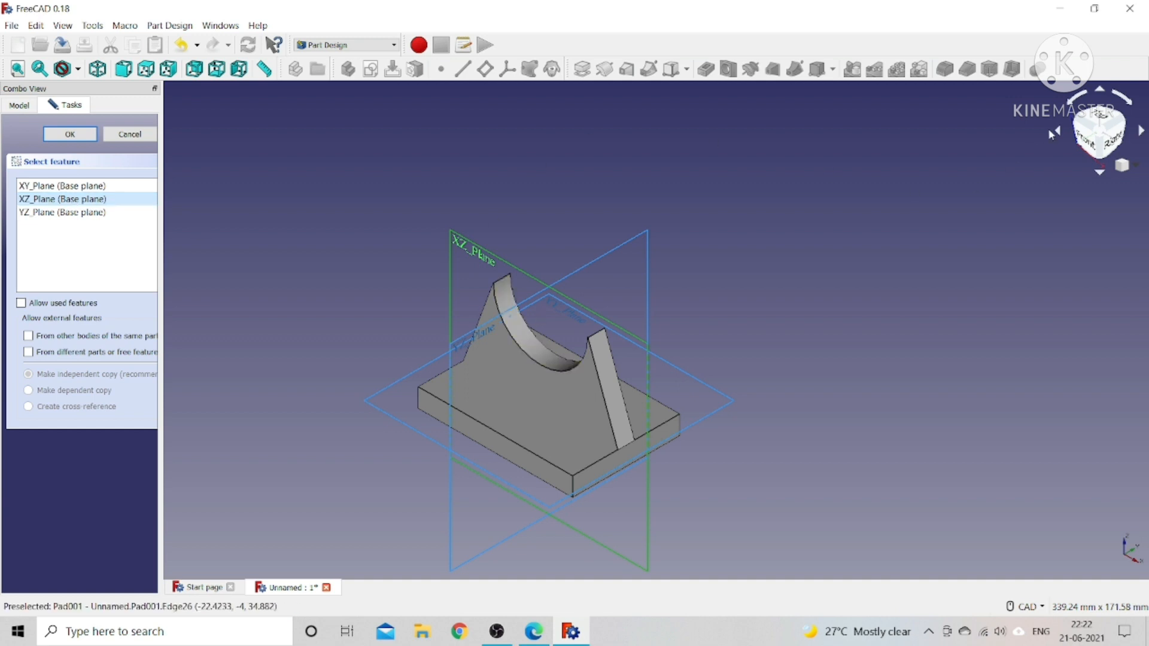
left_click(1082, 145)
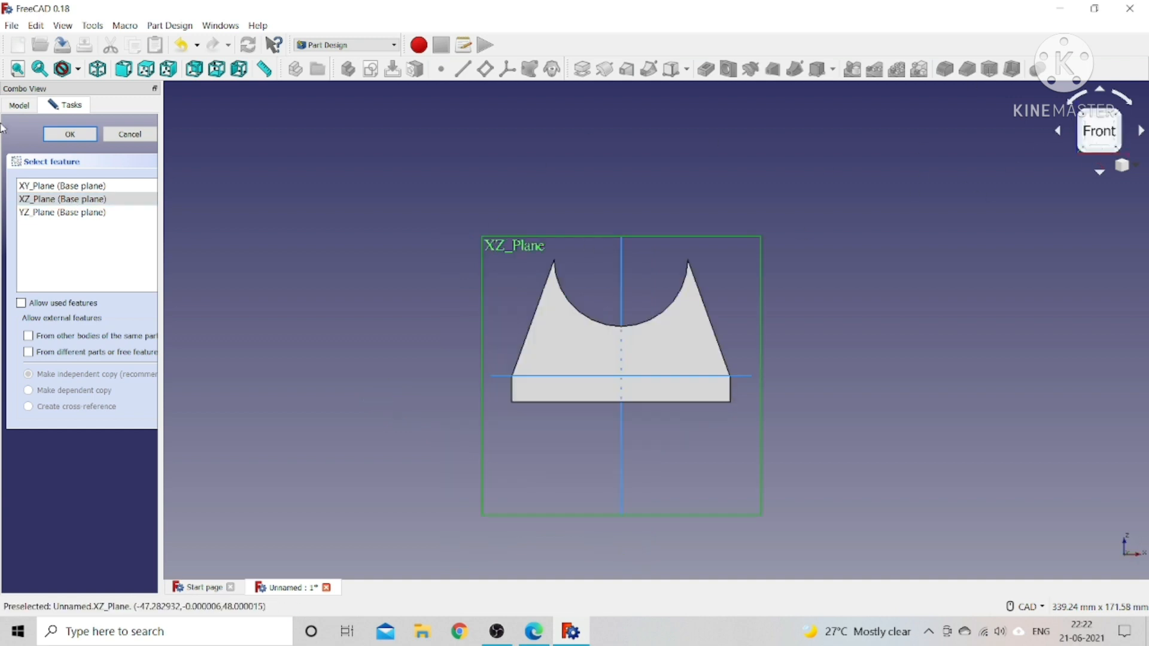
left_click(70, 134)
scroll(652, 341, "up", 4)
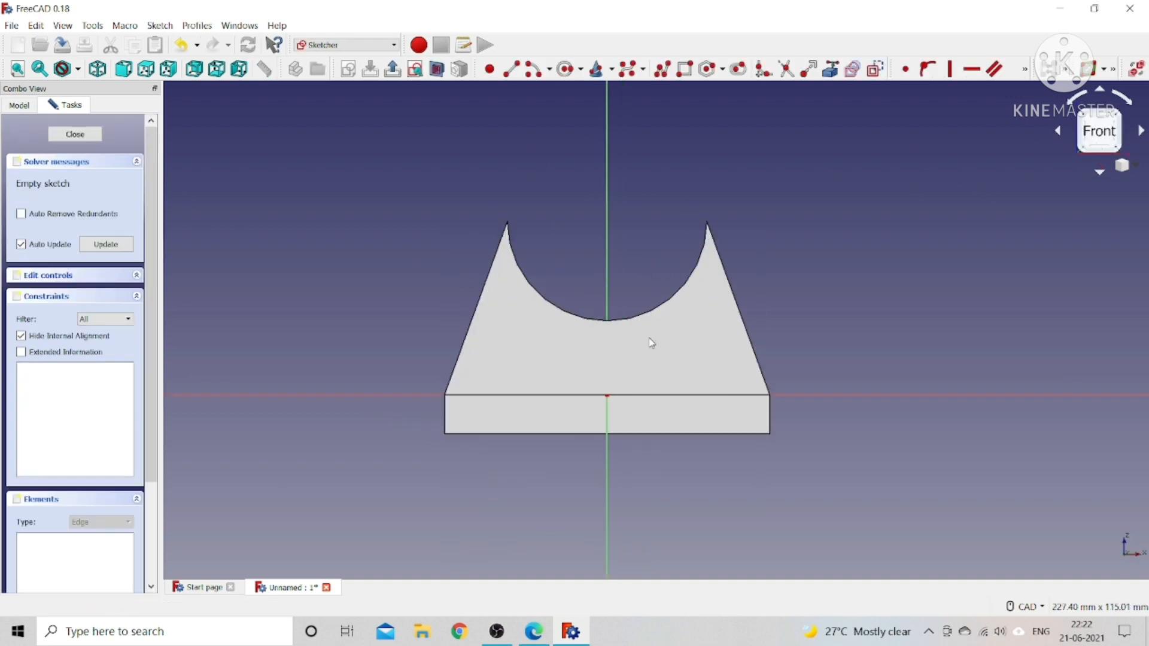
scroll(651, 342, "down", 4)
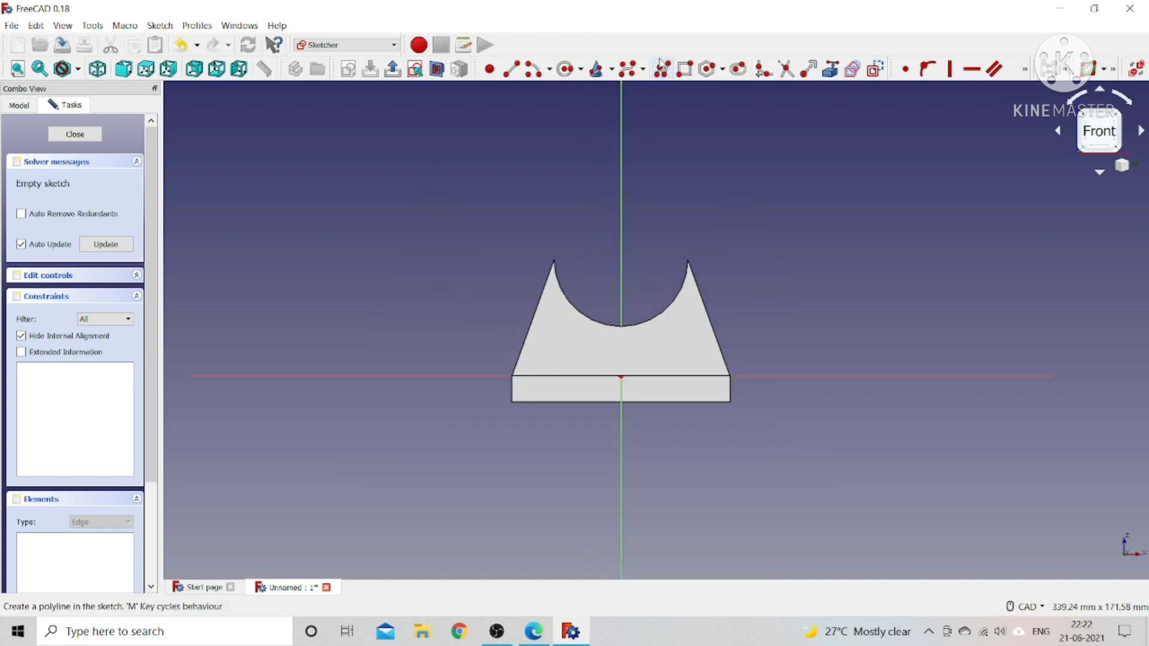
Sketch two concentric circles with radii of about 32.6 mm and 17.9 mm in the free space up and left of the support.
left_click(564, 69)
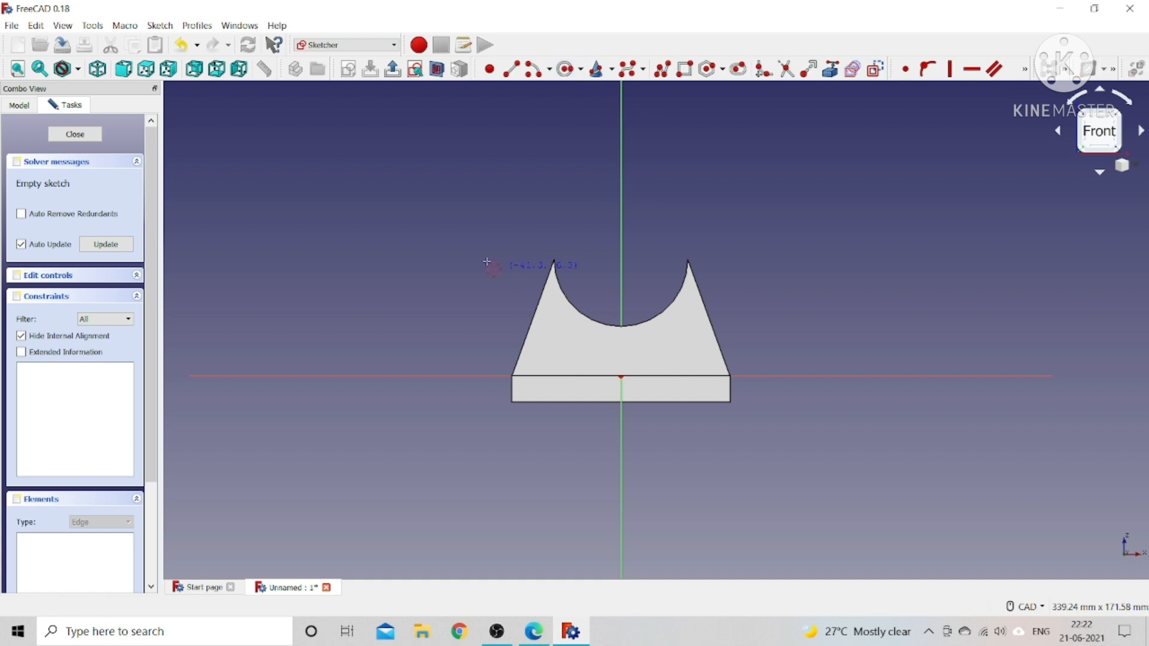
left_click(433, 218)
left_click(465, 307)
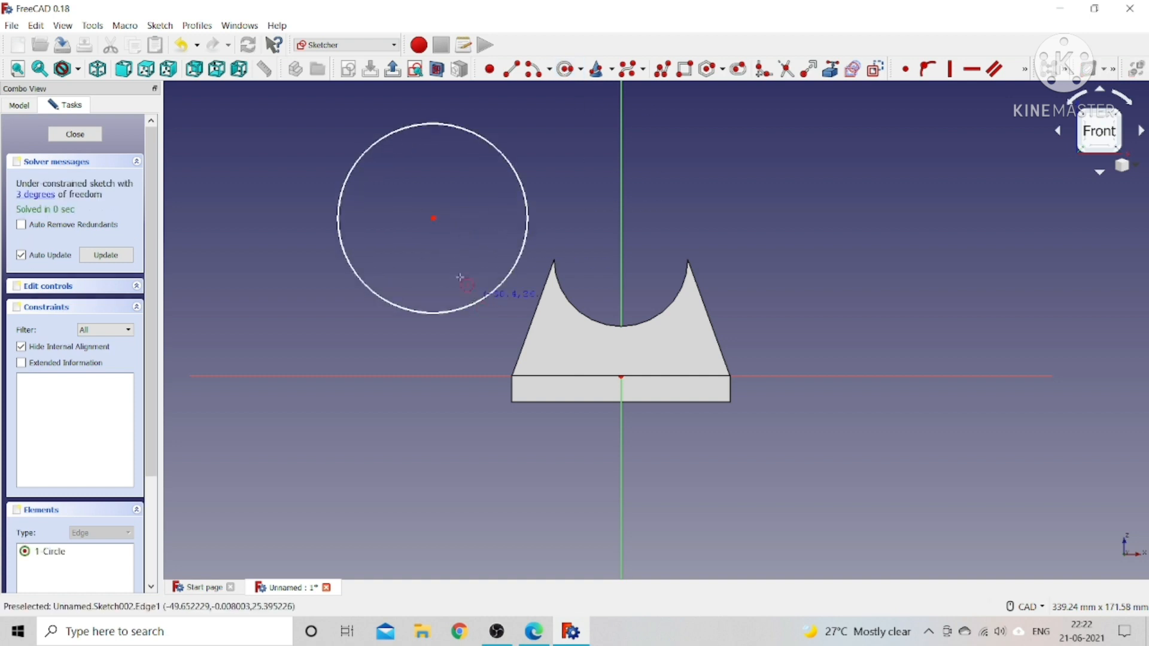
left_click(433, 218)
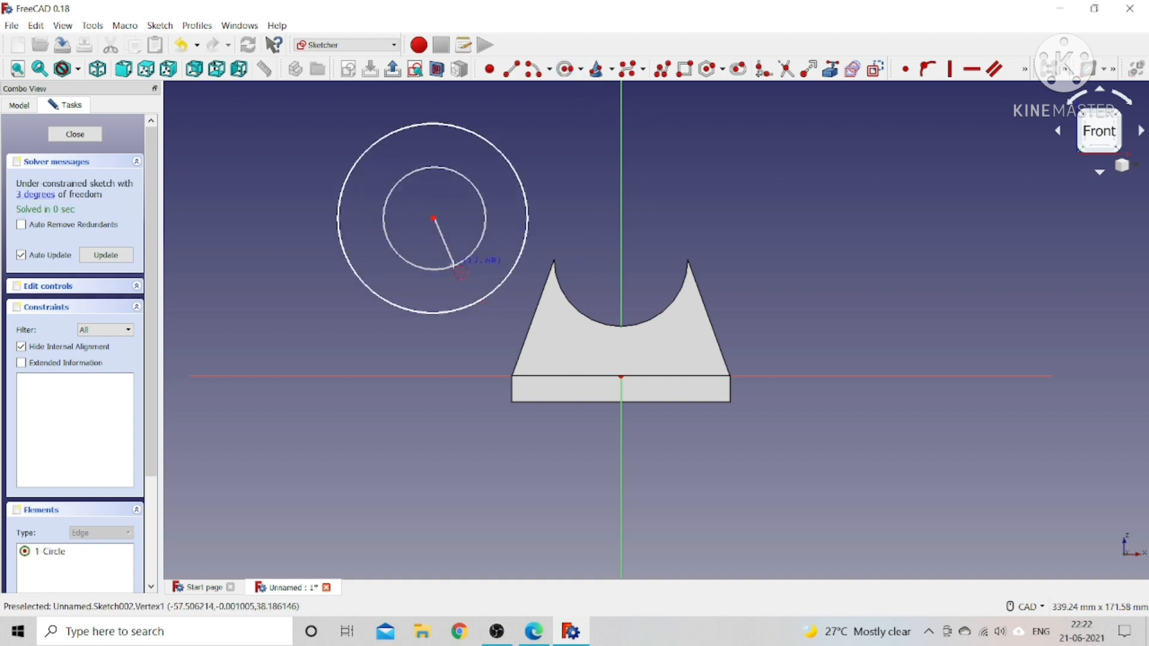
left_click(448, 270)
key("Escape")
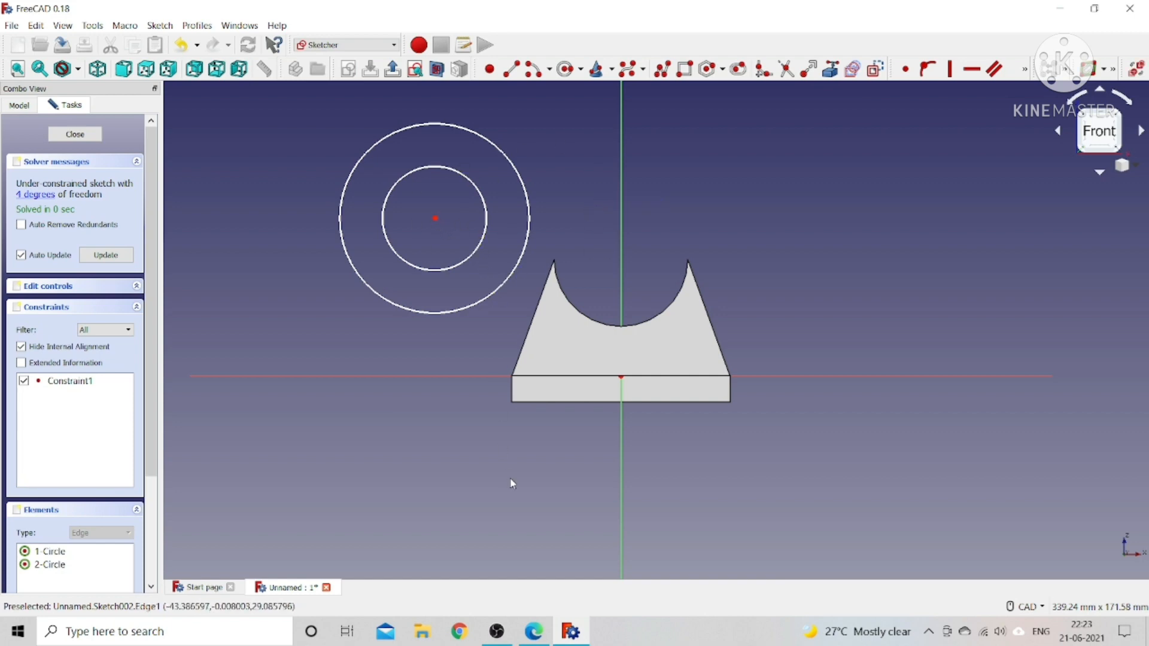
Check the bearing radii in the reference drawing, return to FreeCAD and constrain the outer circle's radius to 23 mm.
left_click(534, 632)
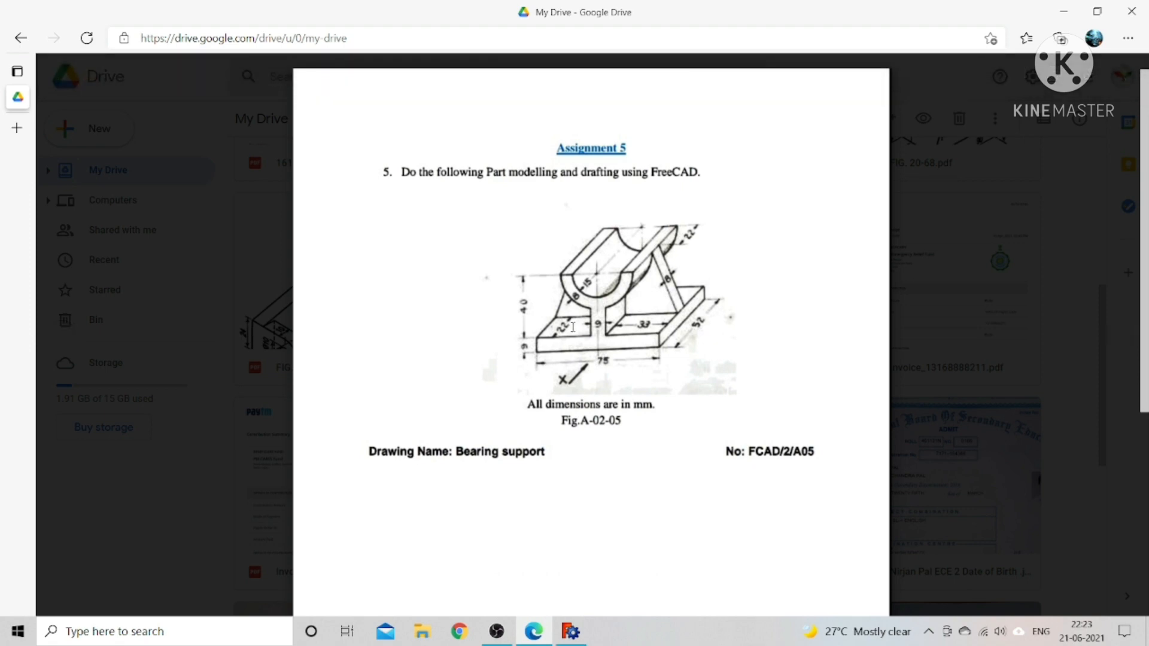
left_click(575, 634)
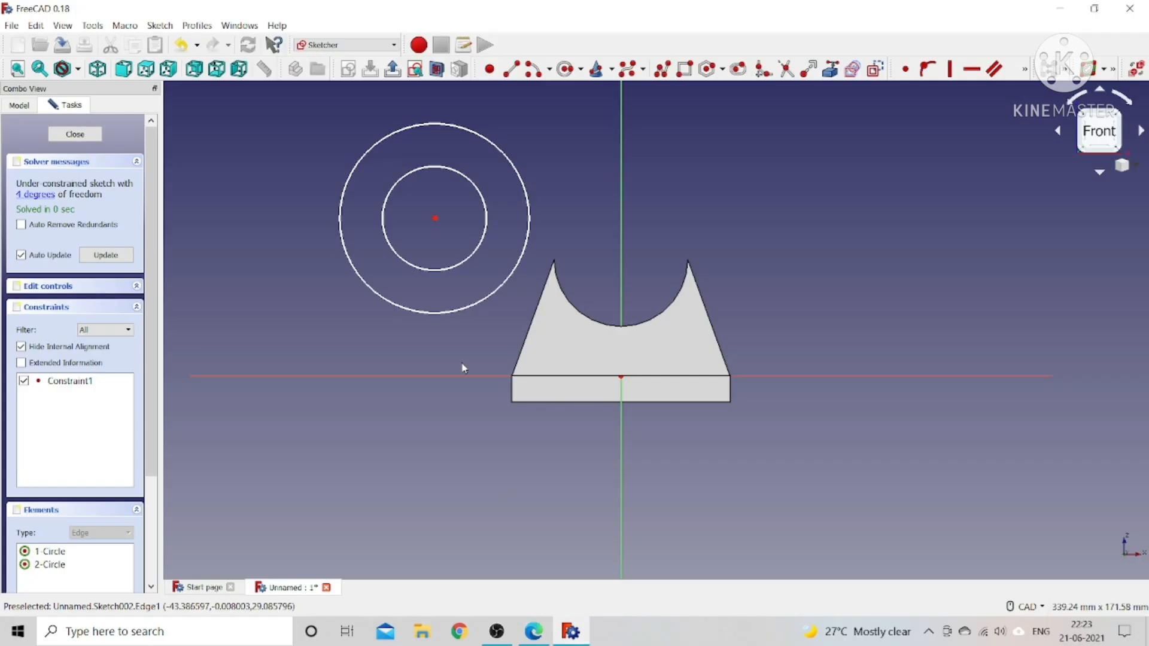
left_click(463, 308)
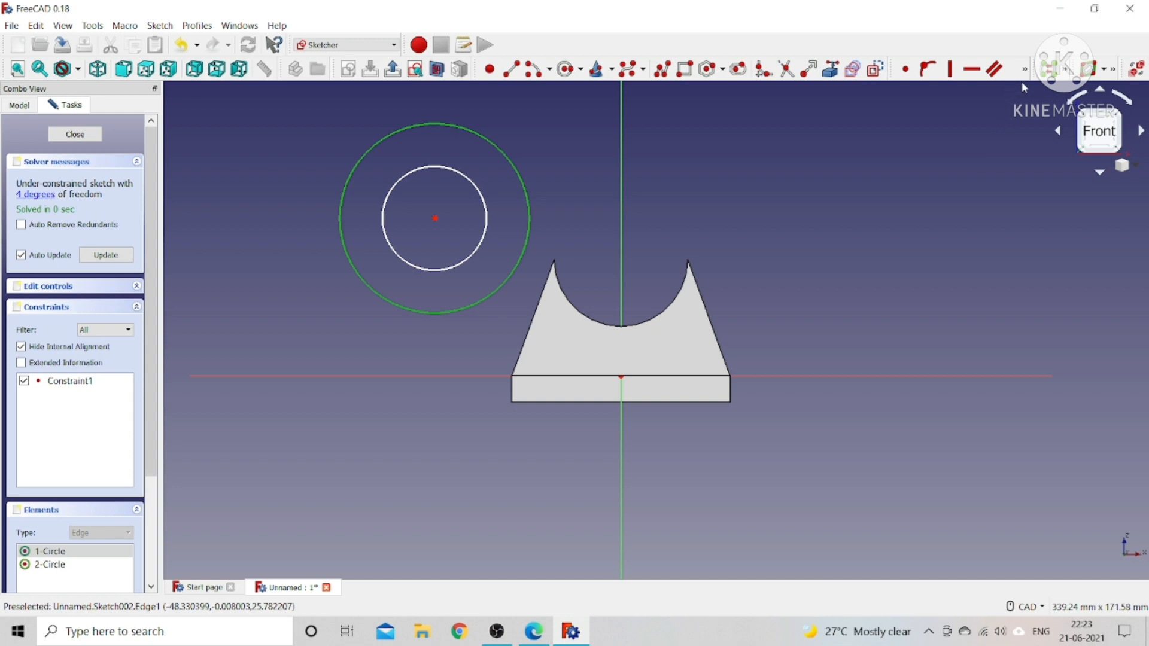
left_click(1025, 69)
left_click(997, 119)
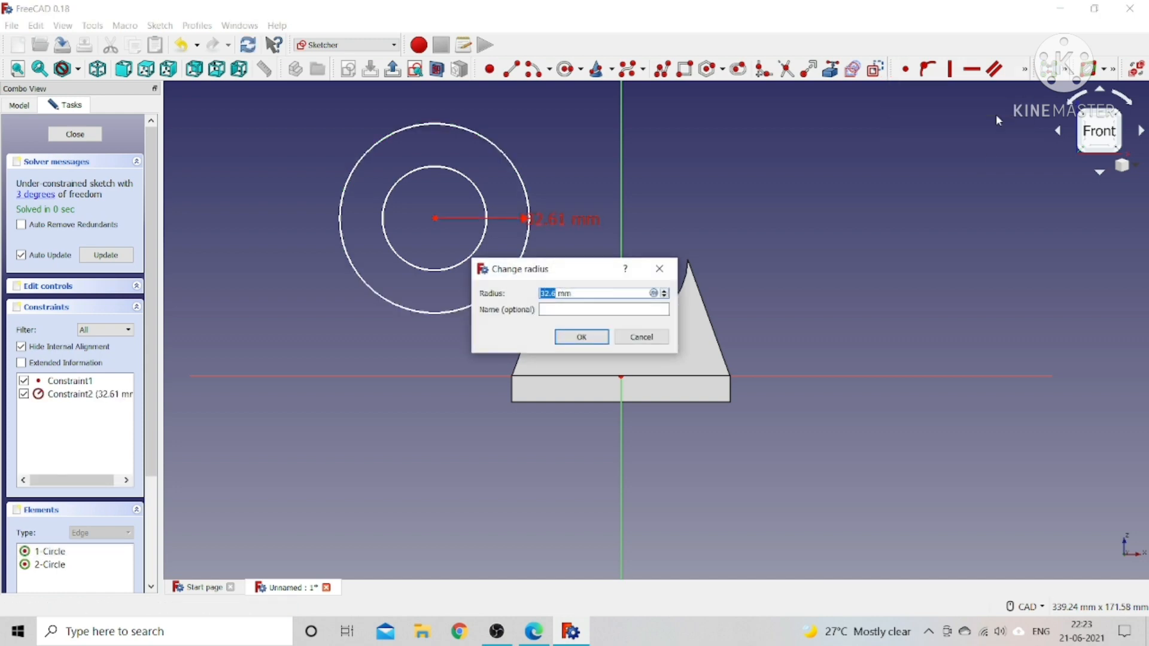
type("23")
key("Return")
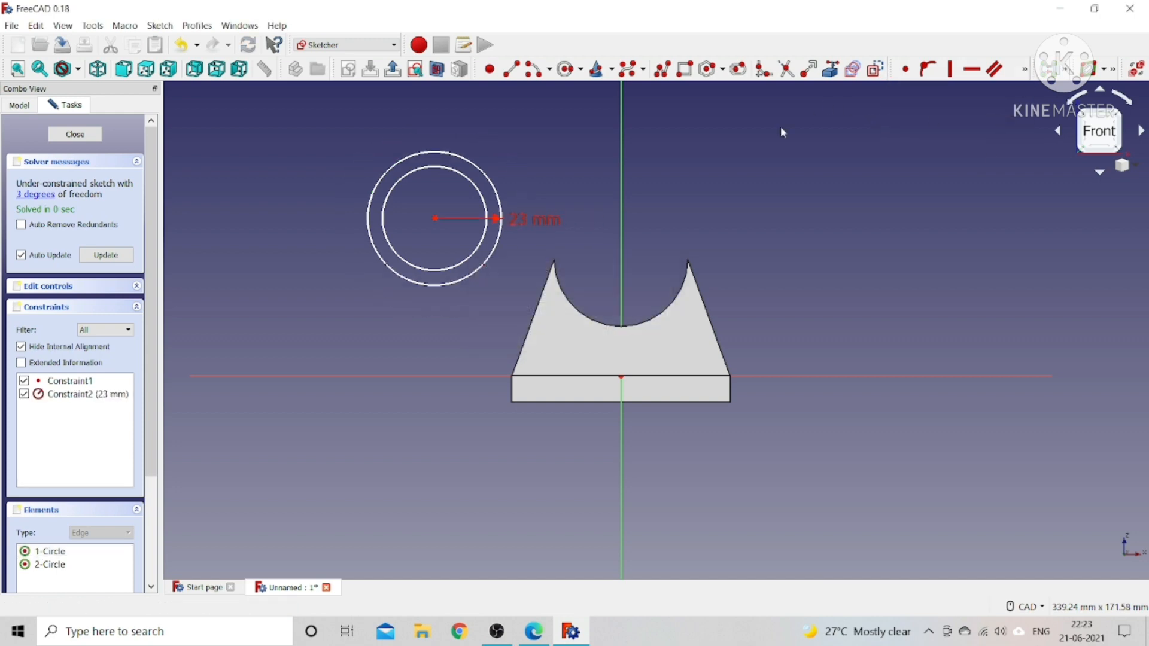
Constrain the inner circle's radius to 15 mm and move the two radius dimensions apart so they are readable.
left_click(480, 245)
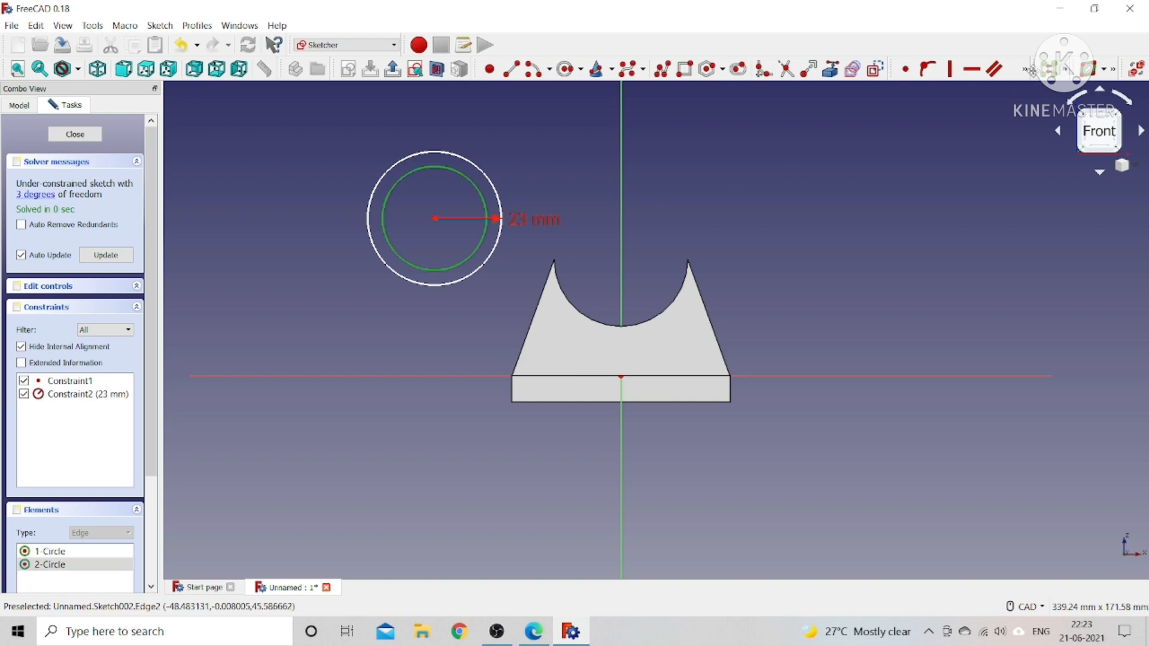
left_click(1025, 70)
left_click(985, 108)
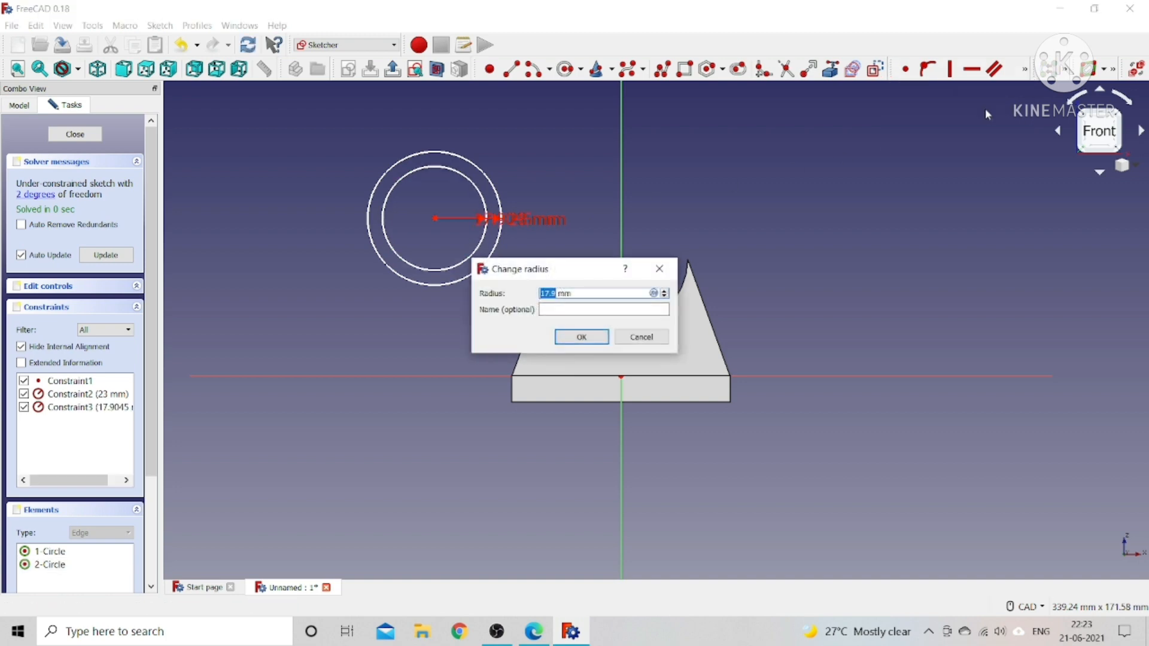
type("15")
key("Return")
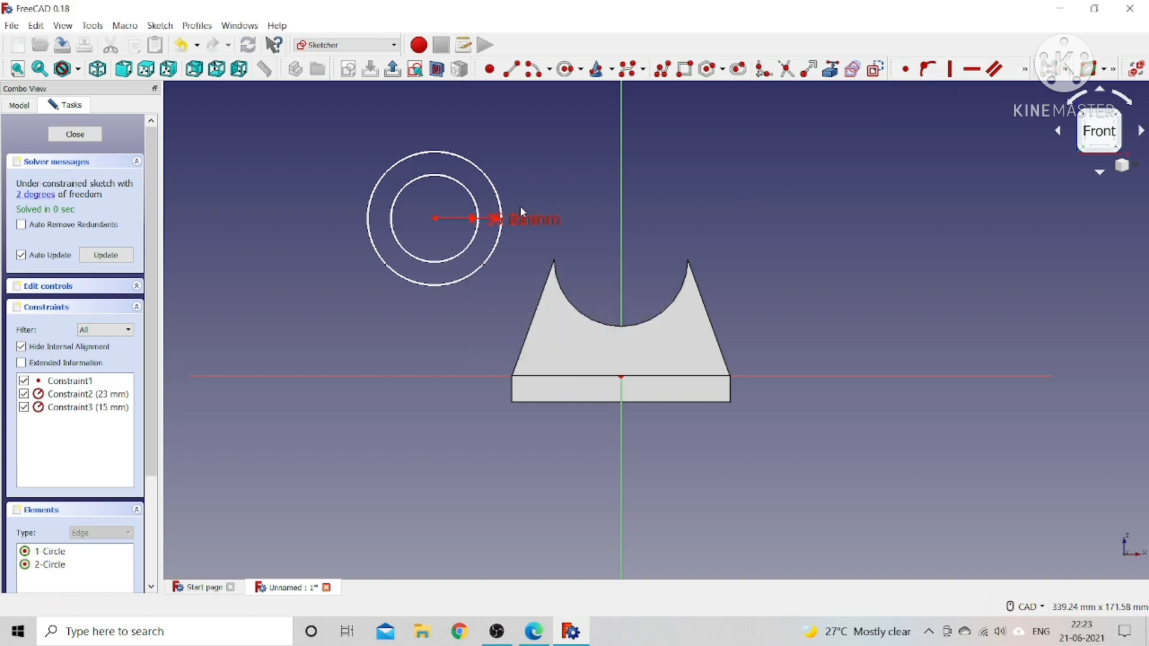
left_click_drag(520, 207, 537, 159)
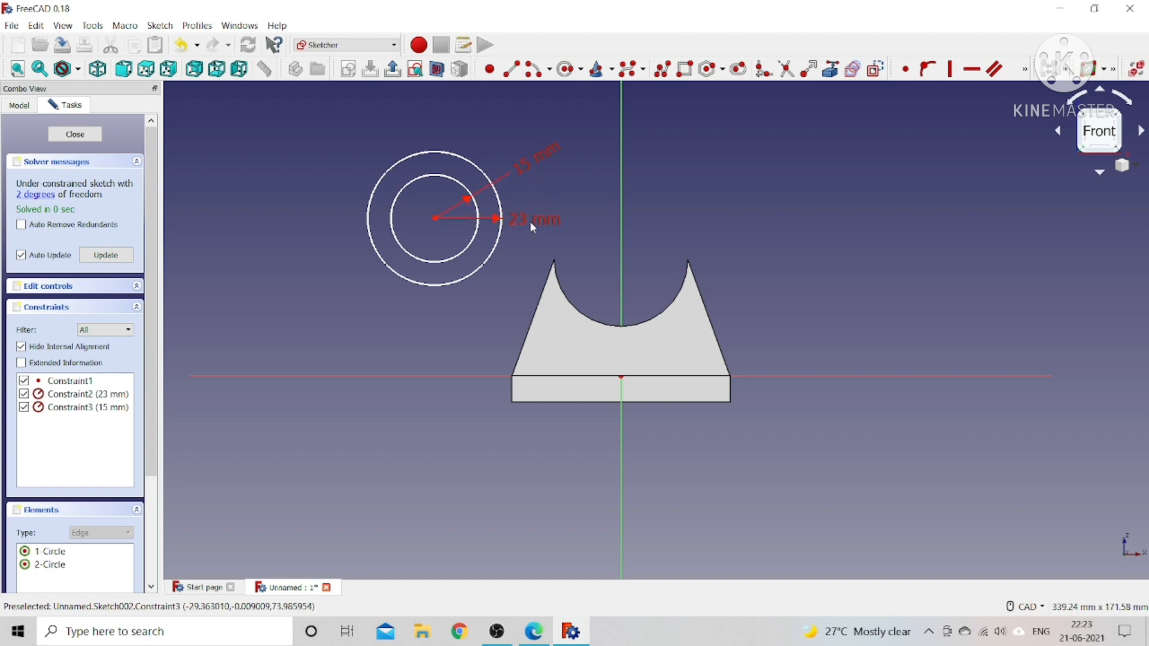
left_click_drag(534, 224, 558, 222)
Constrain the circles' shared centre onto the vertical axis, 40 mm above the horizontal axis, and move the height dimension outside the support.
left_click_drag(436, 219, 655, 245)
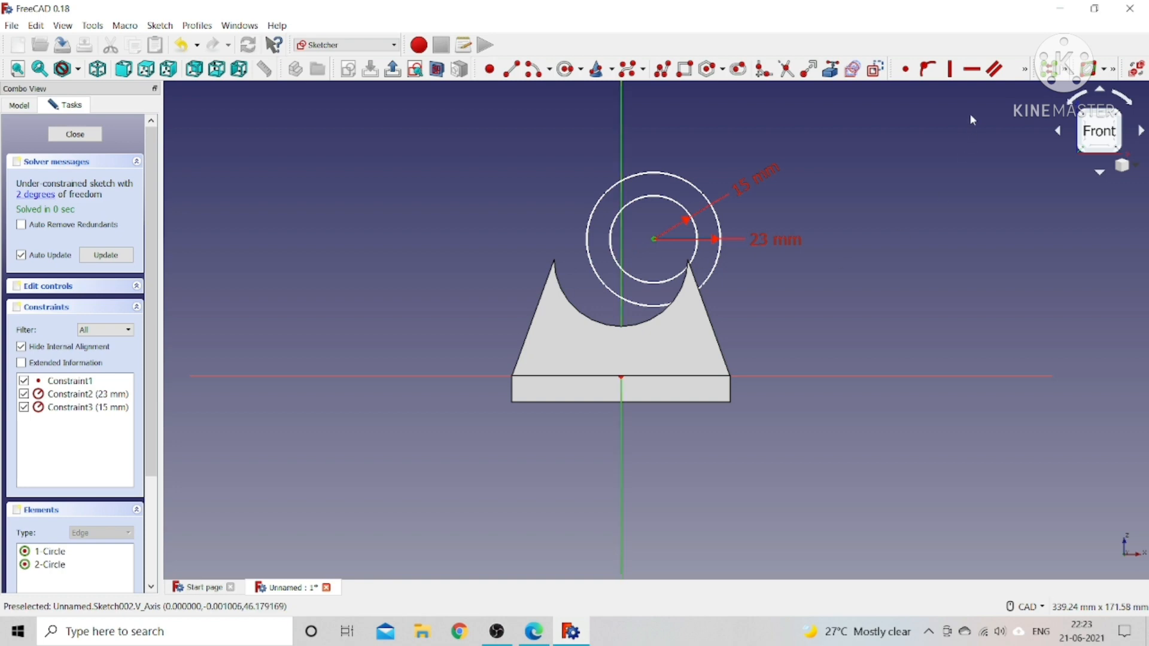
left_click(932, 68)
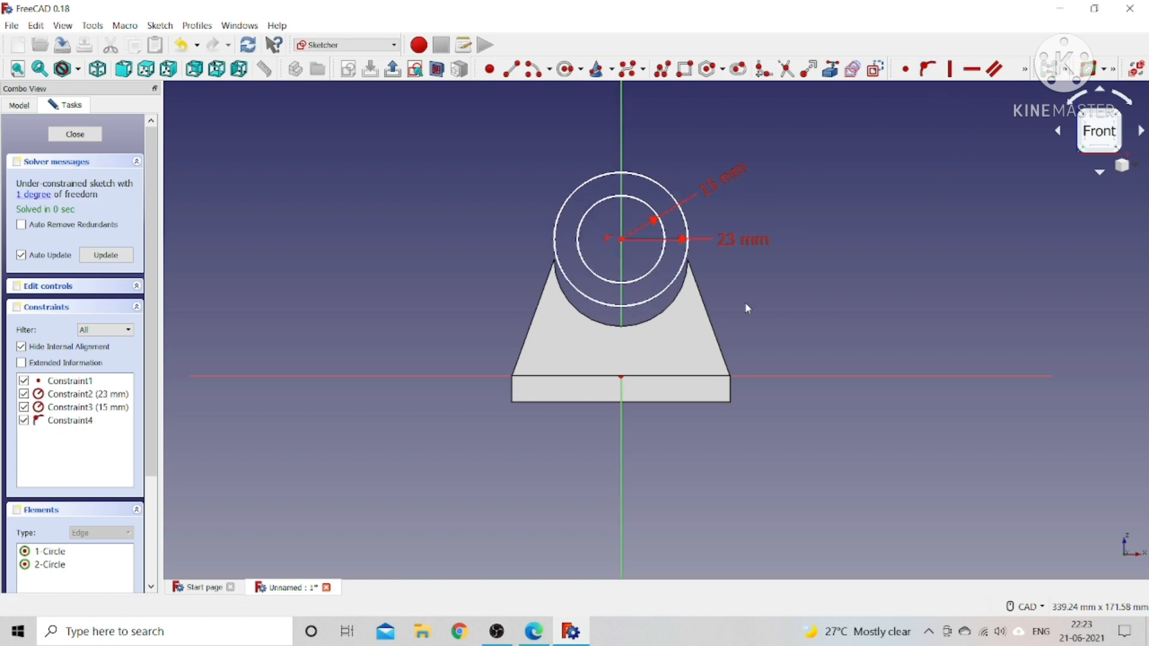
left_click(623, 239)
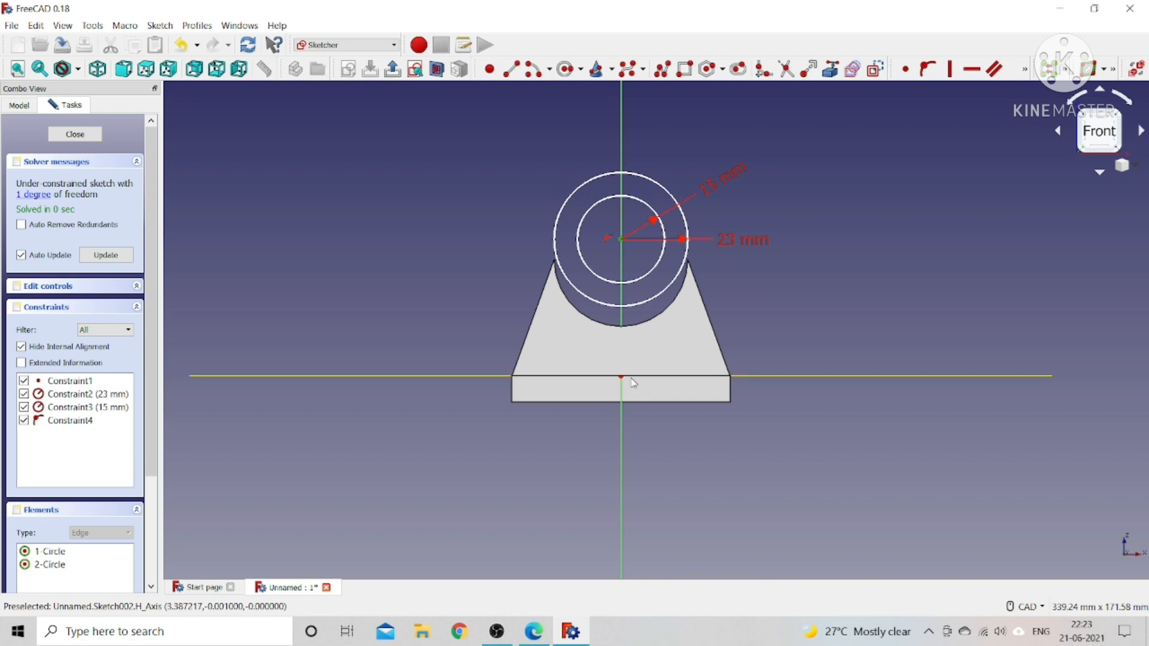
left_click(801, 376)
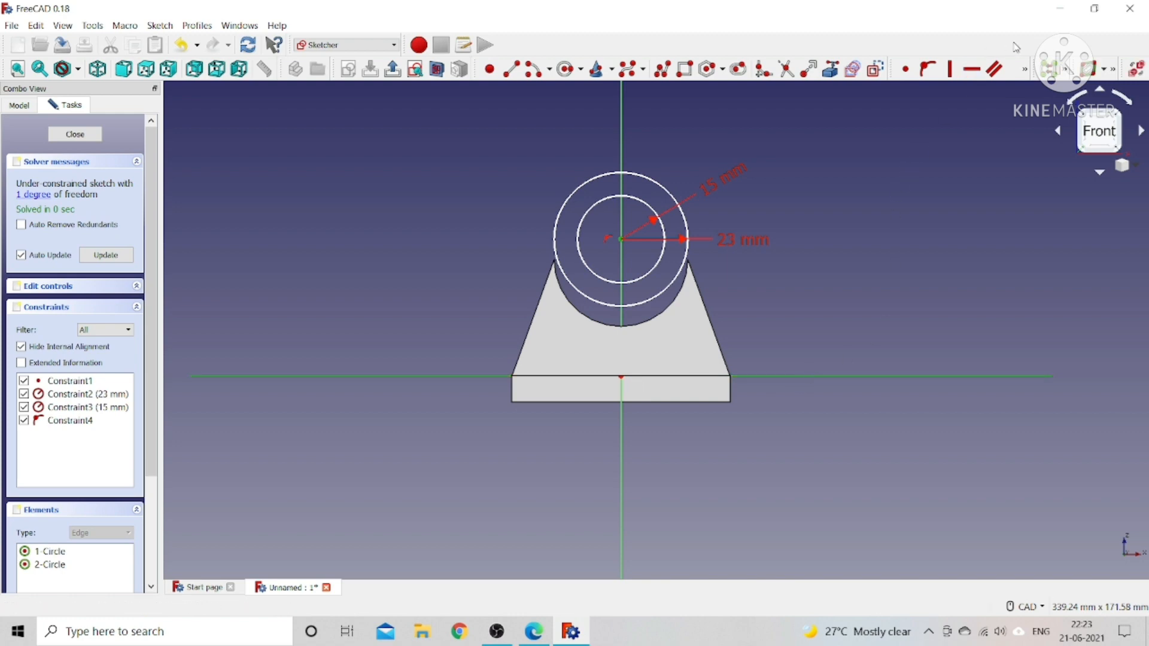
left_click(1025, 70)
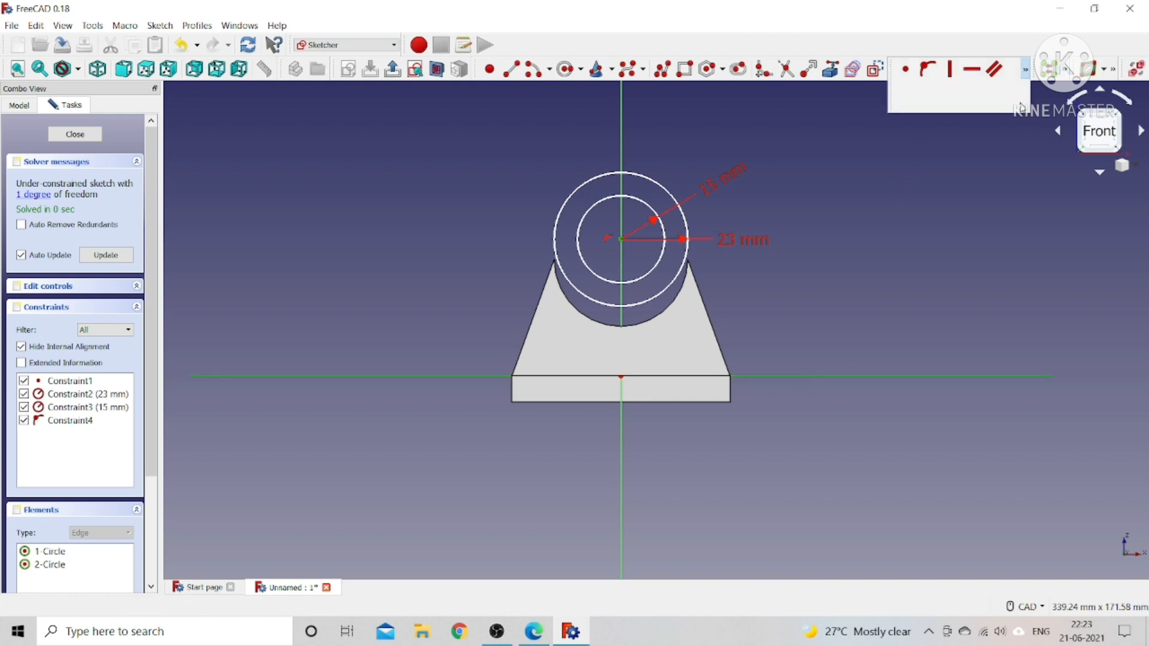
left_click(1027, 72)
left_click(952, 109)
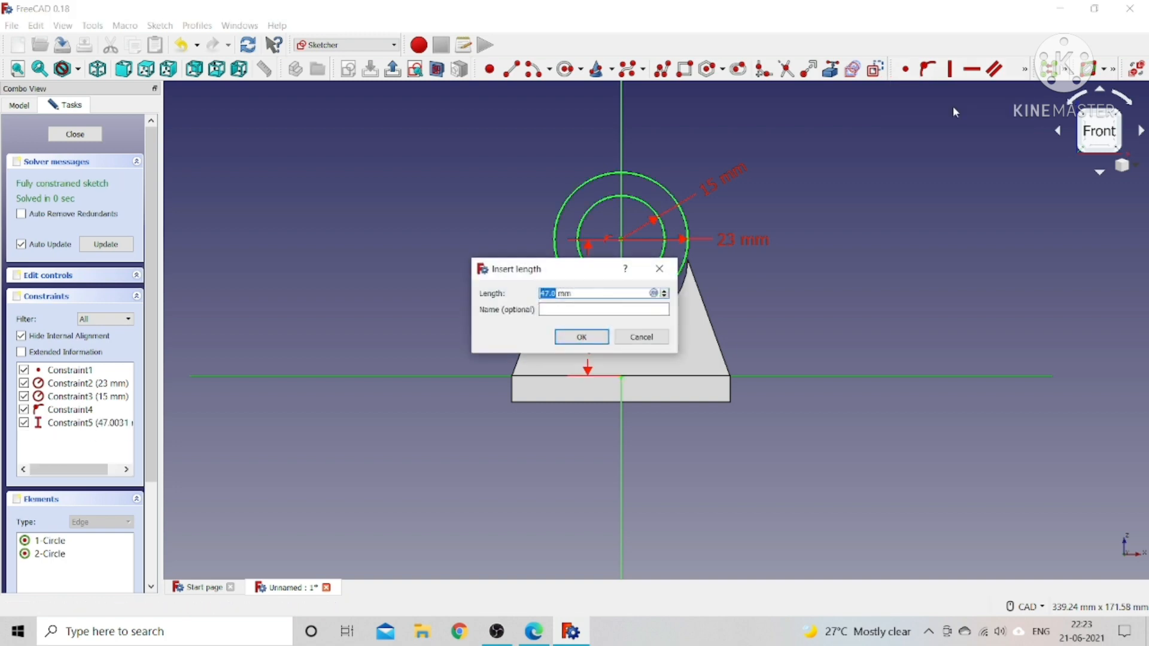
type("40")
key("Return")
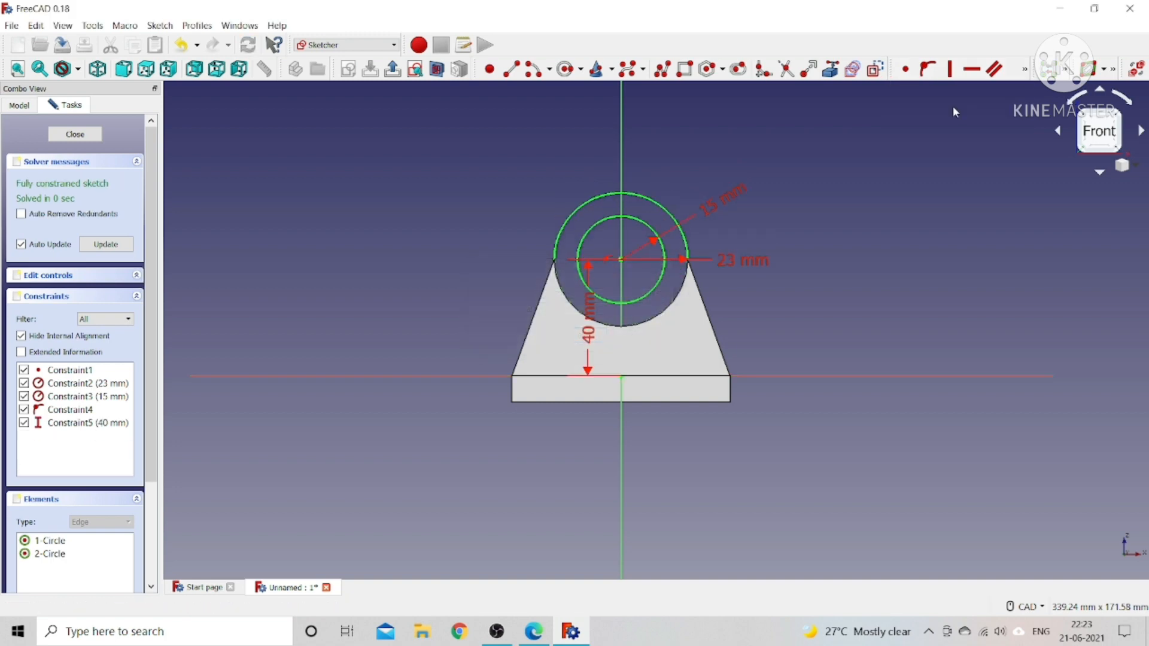
left_click_drag(590, 333, 482, 329)
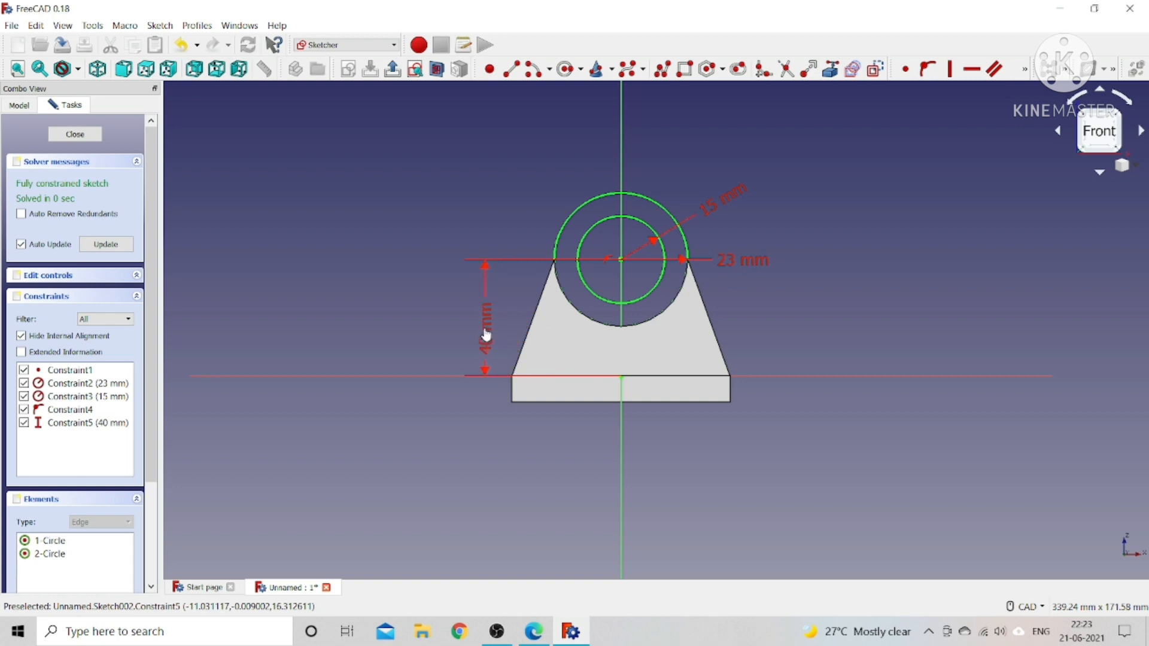
Close the ring sketch, check the bearing length in the reference drawing and pad the ring 52 mm symmetric to its sketch plane.
left_click(74, 134)
left_click(34, 159)
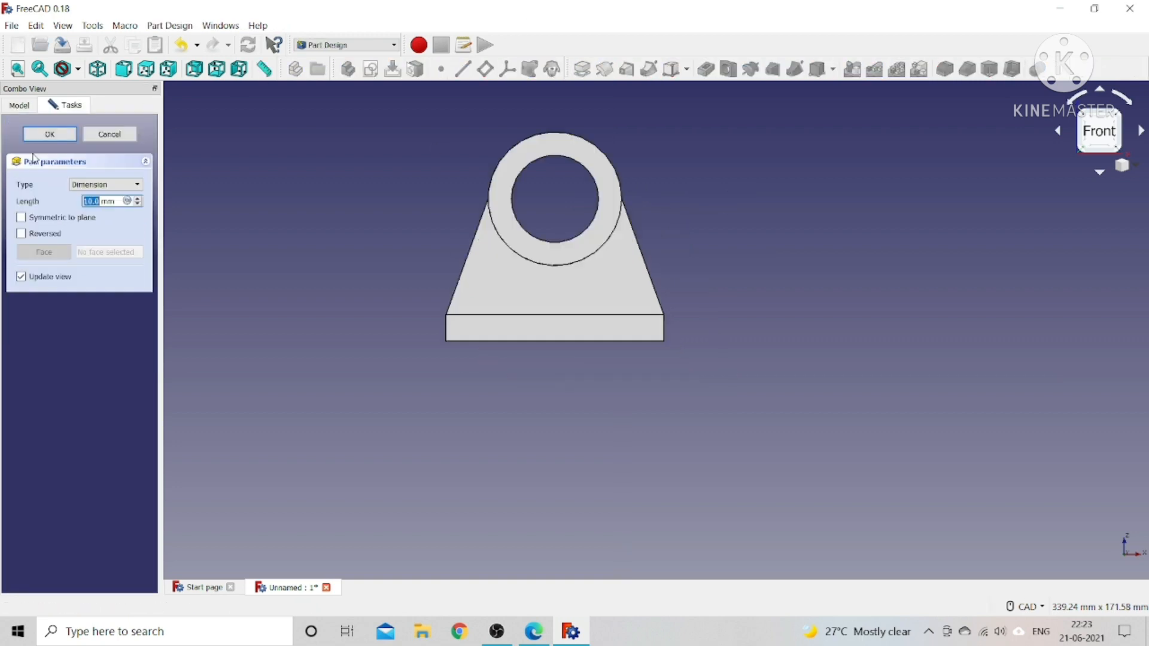
left_click(97, 69)
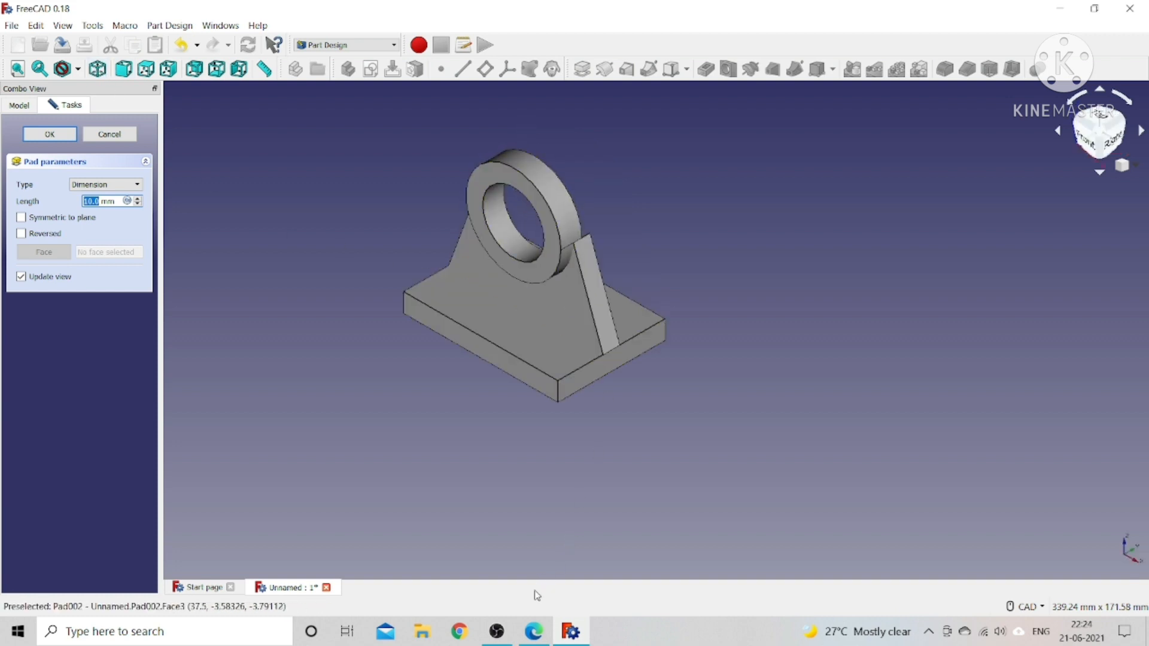
left_click(534, 631)
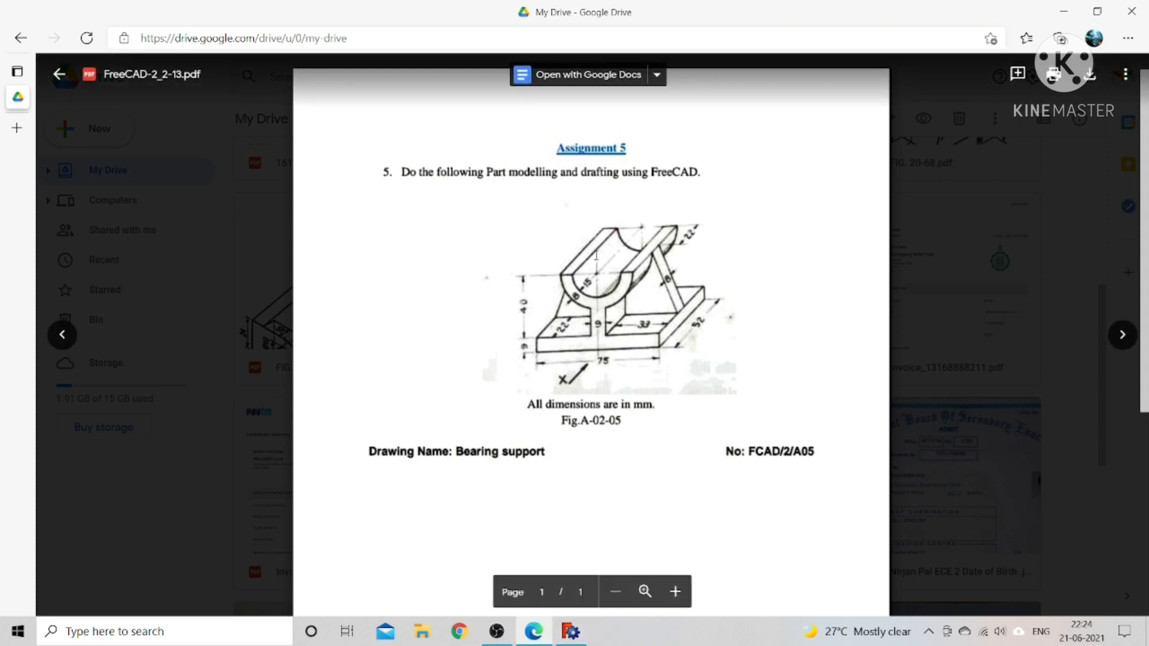
left_click(583, 634)
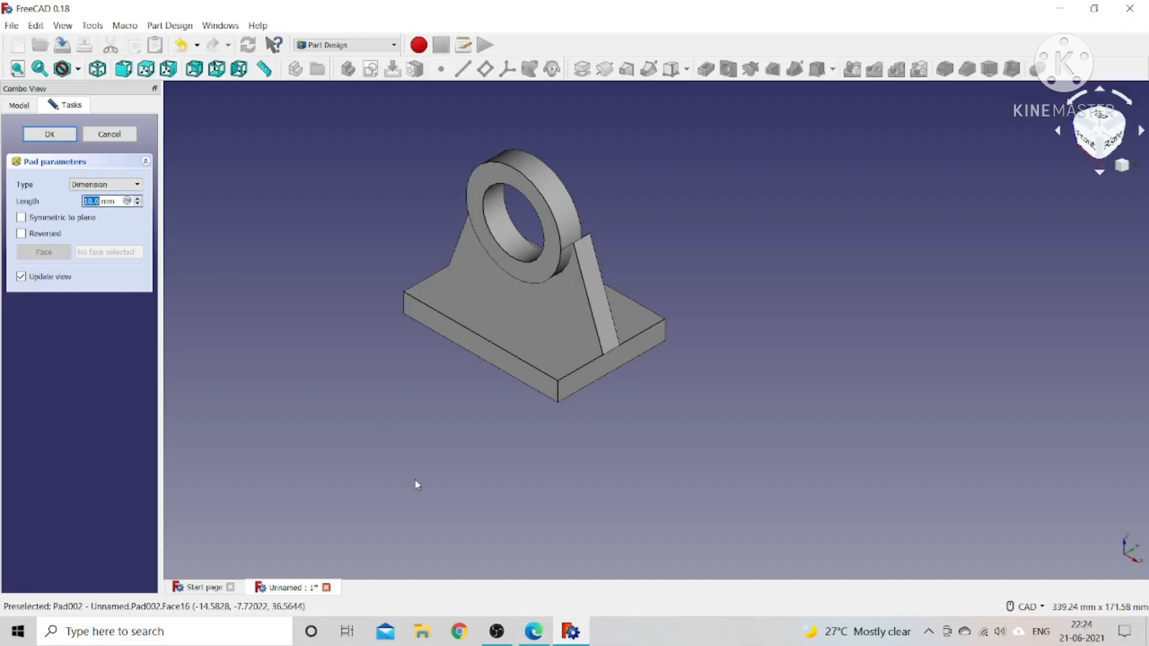
left_click(534, 632)
type("52")
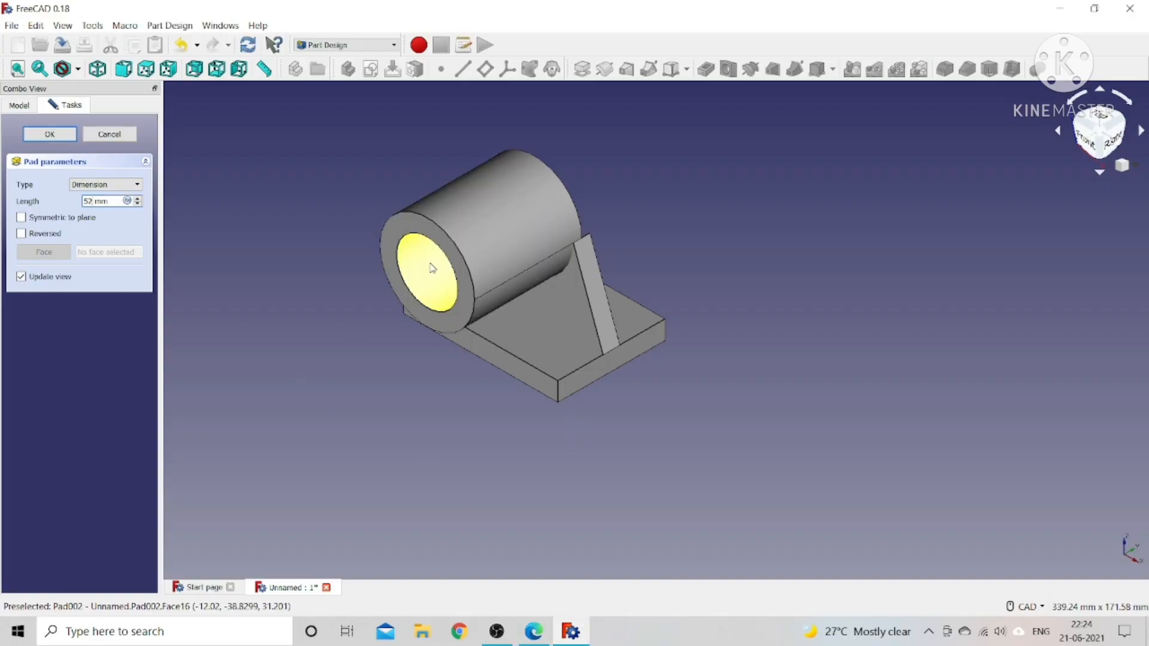
left_click(21, 219)
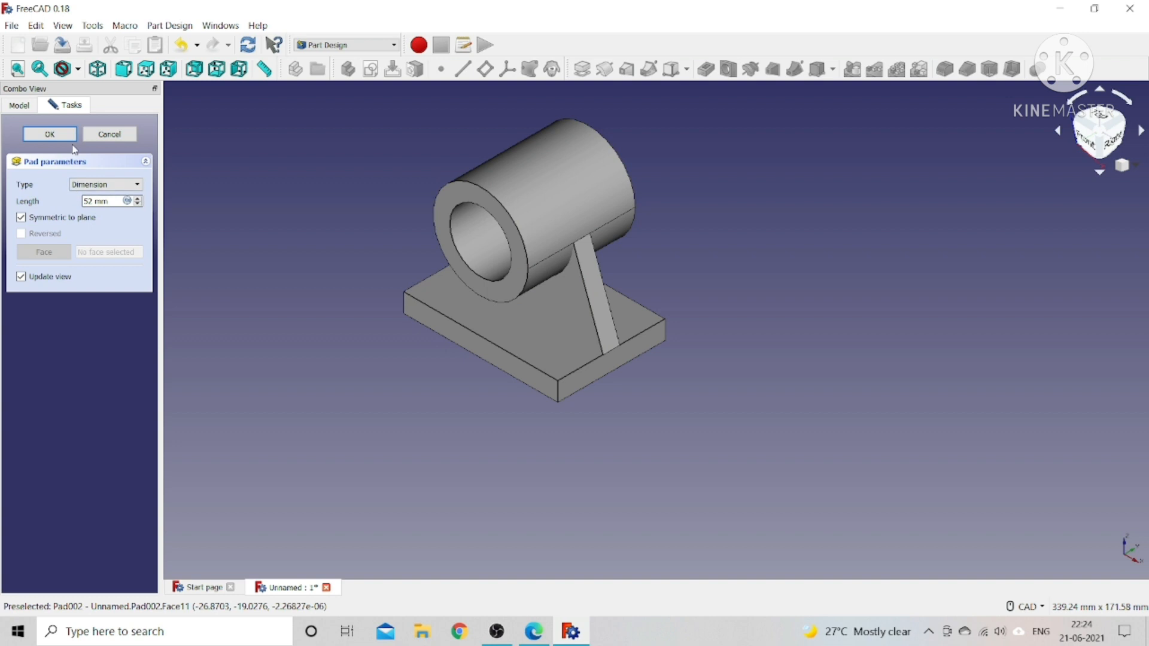
left_click(50, 134)
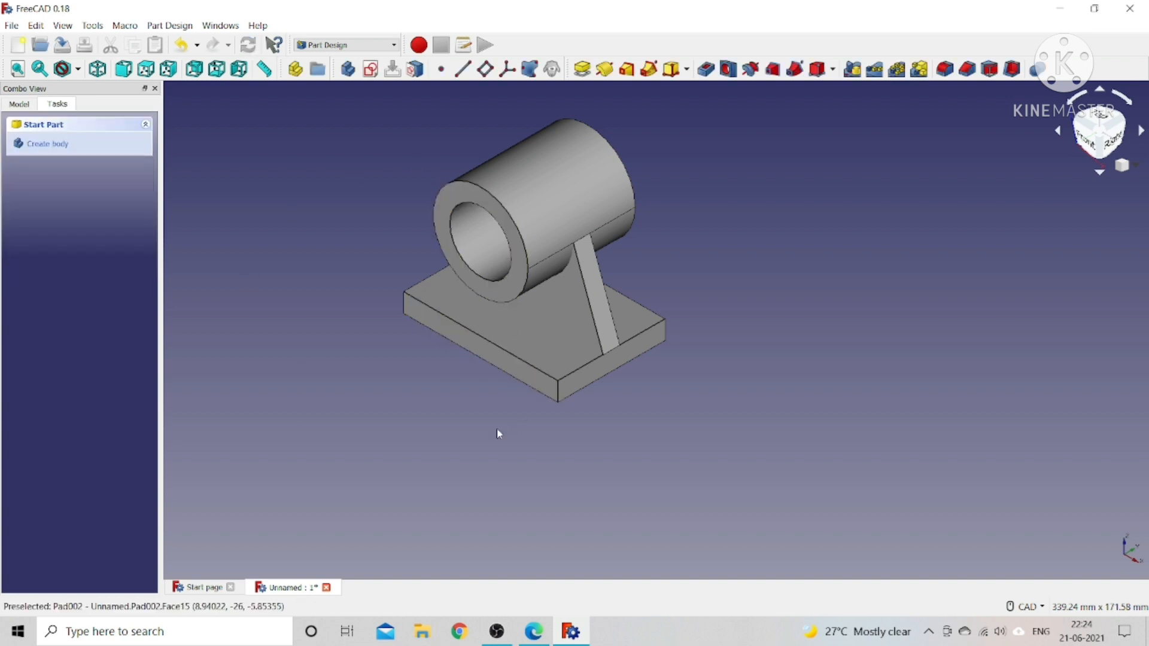
Start a new sketch on the XZ plane and draw a rectangle across the upper half of the bearing ring.
left_click(370, 70)
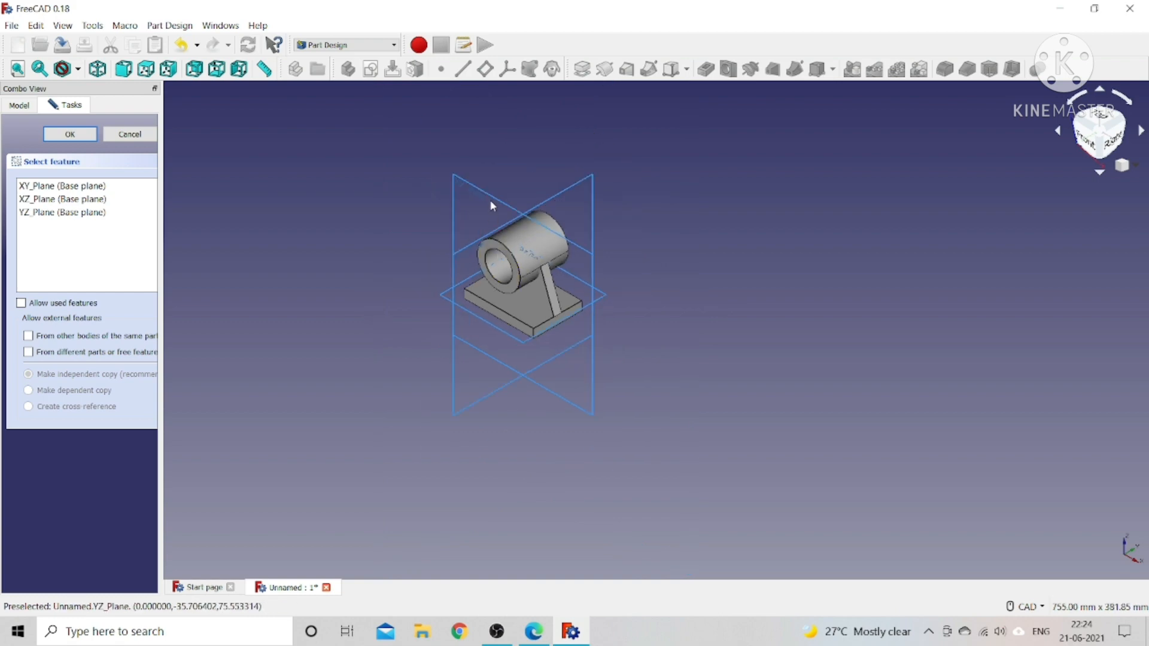
left_click(495, 199)
left_click(71, 134)
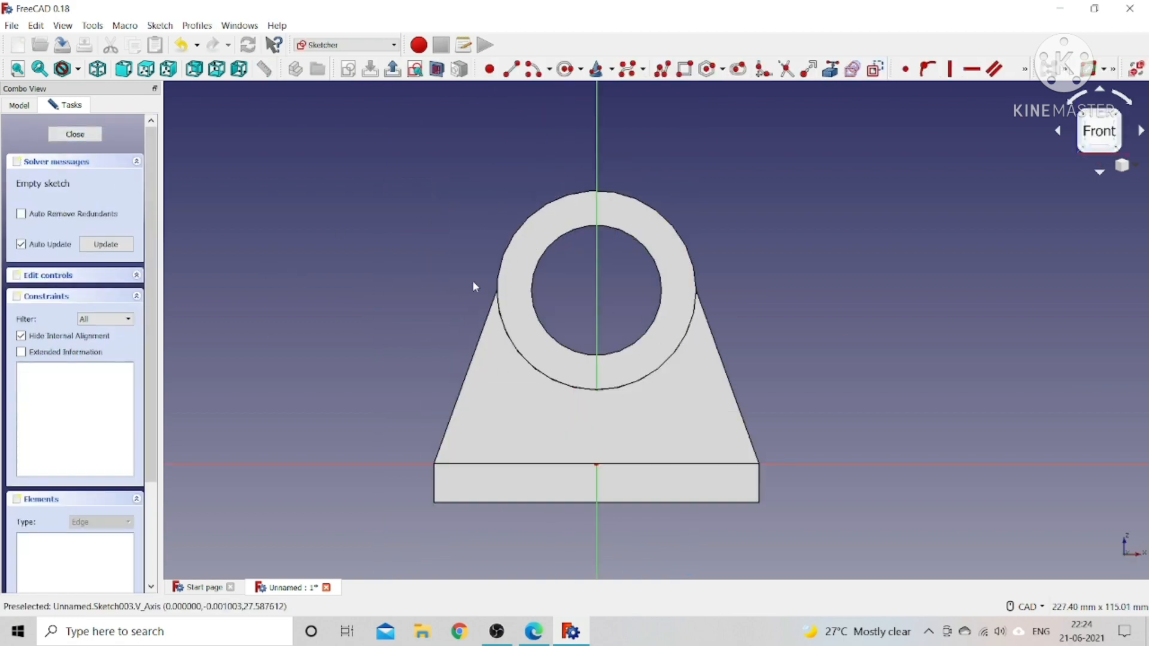
left_click(685, 69)
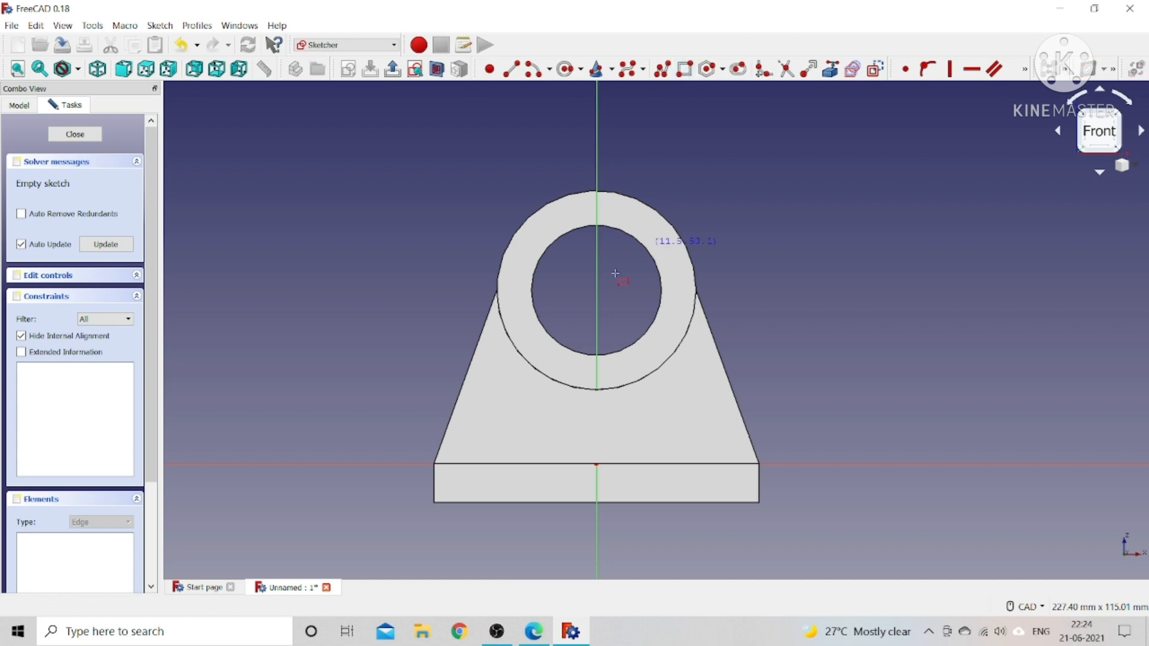
left_click(456, 192)
left_click(770, 288)
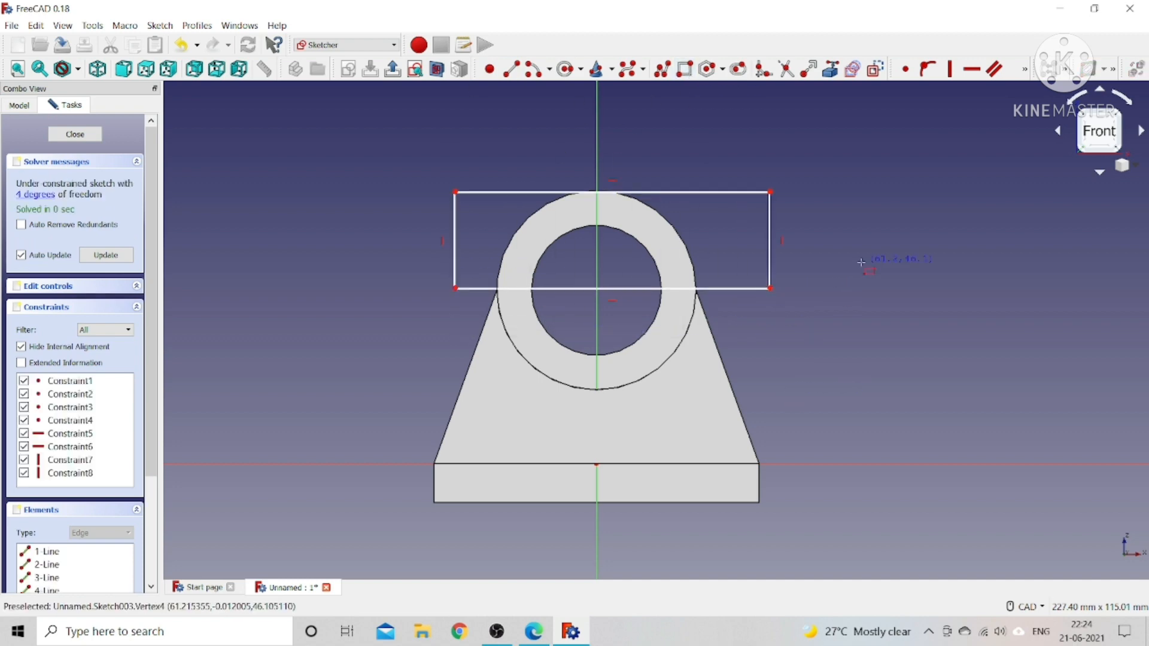
Make the rectangle a square by constraining its right side and bottom edge to equal length.
left_click(770, 260)
left_click(748, 289)
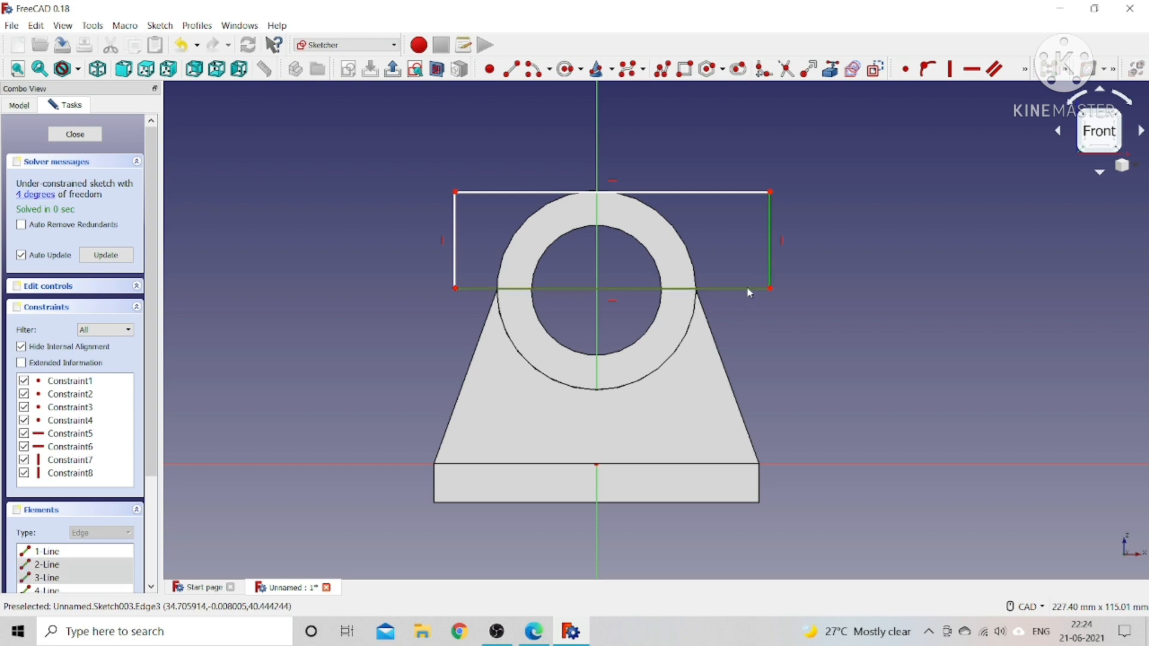
left_click(1025, 69)
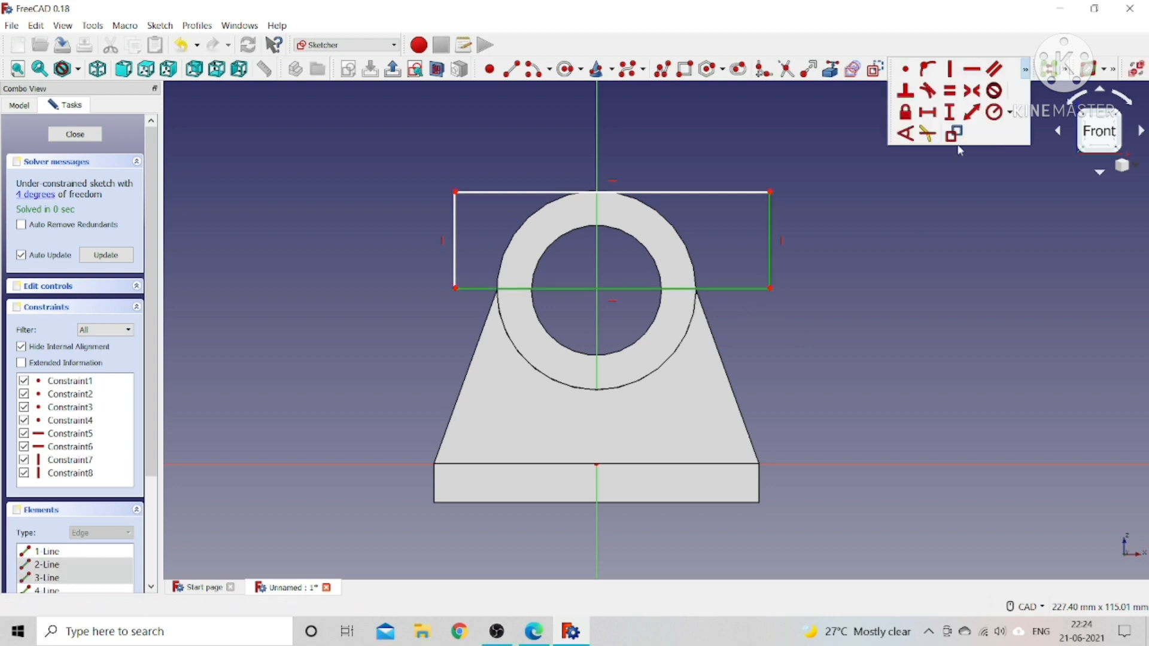
left_click(956, 93)
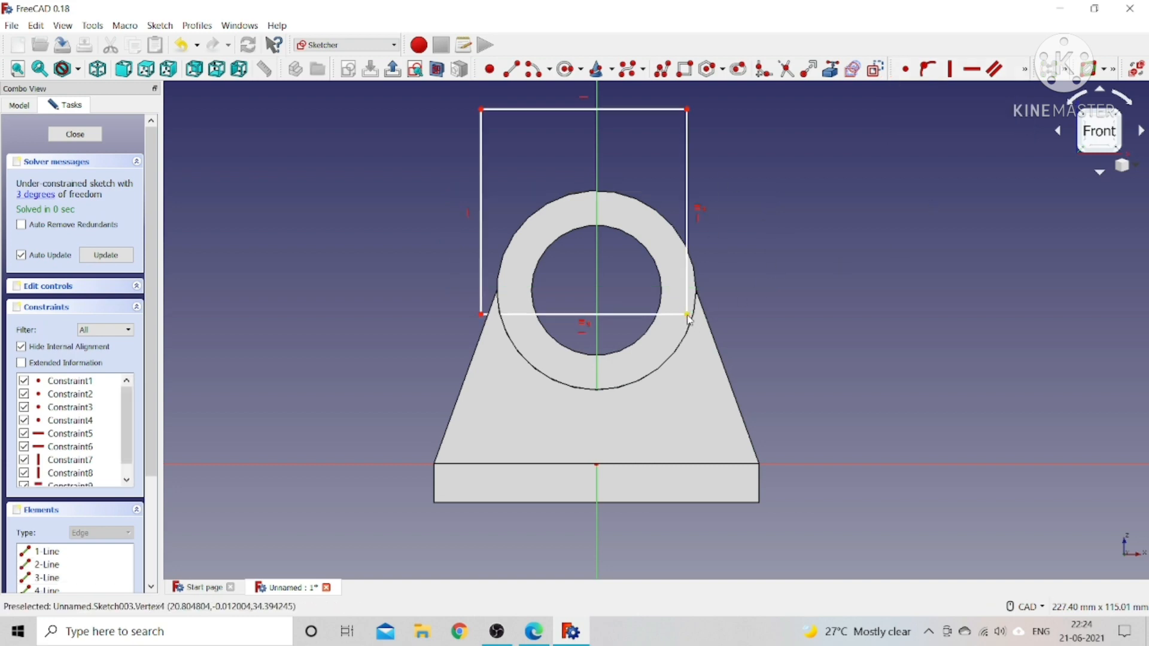
Constrain the square's two lower corners symmetric about the vertical axis and delete the redundant horizontal constraint on its lower edge.
left_click(482, 314)
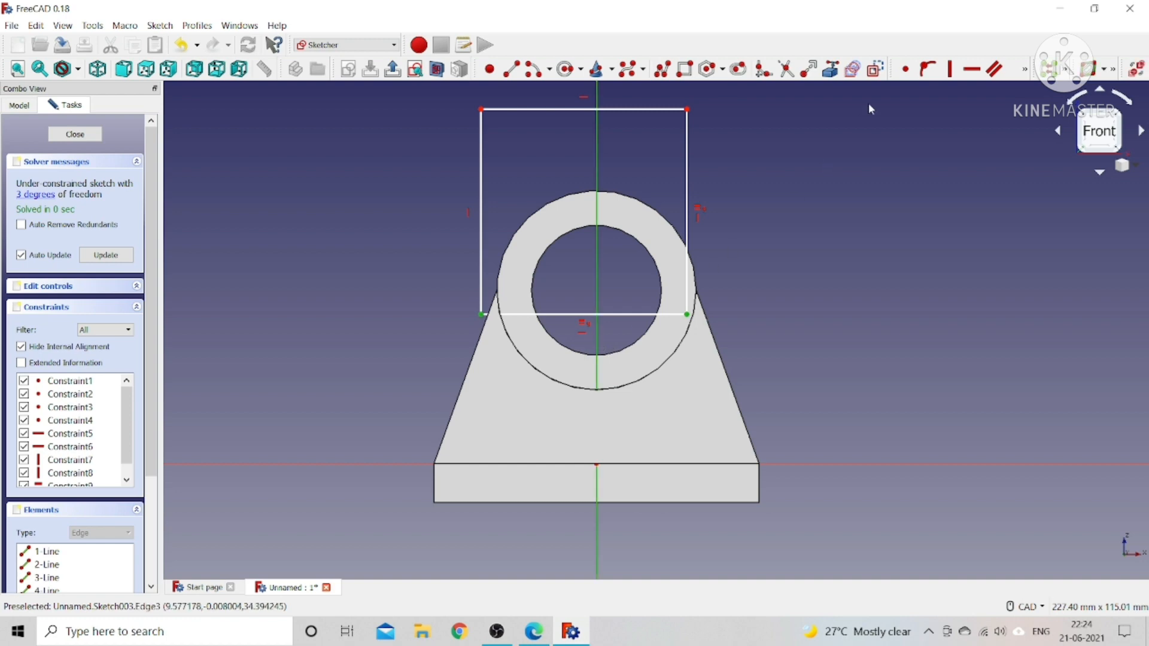
left_click(1024, 70)
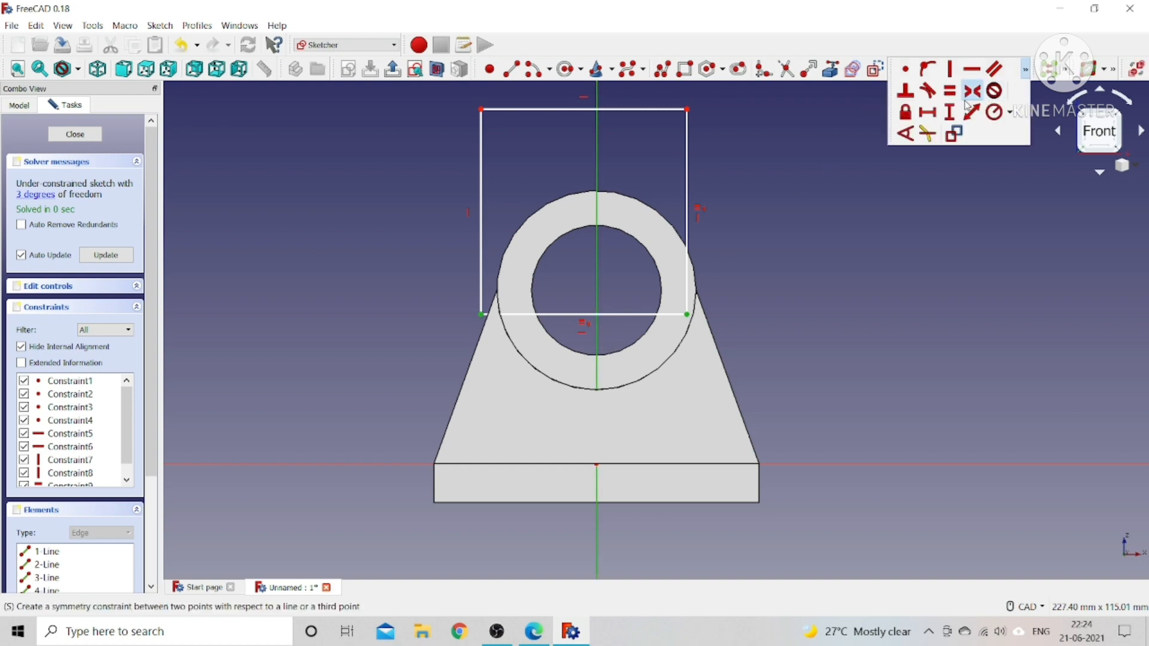
left_click(968, 101)
scroll(68, 476, "down", 1)
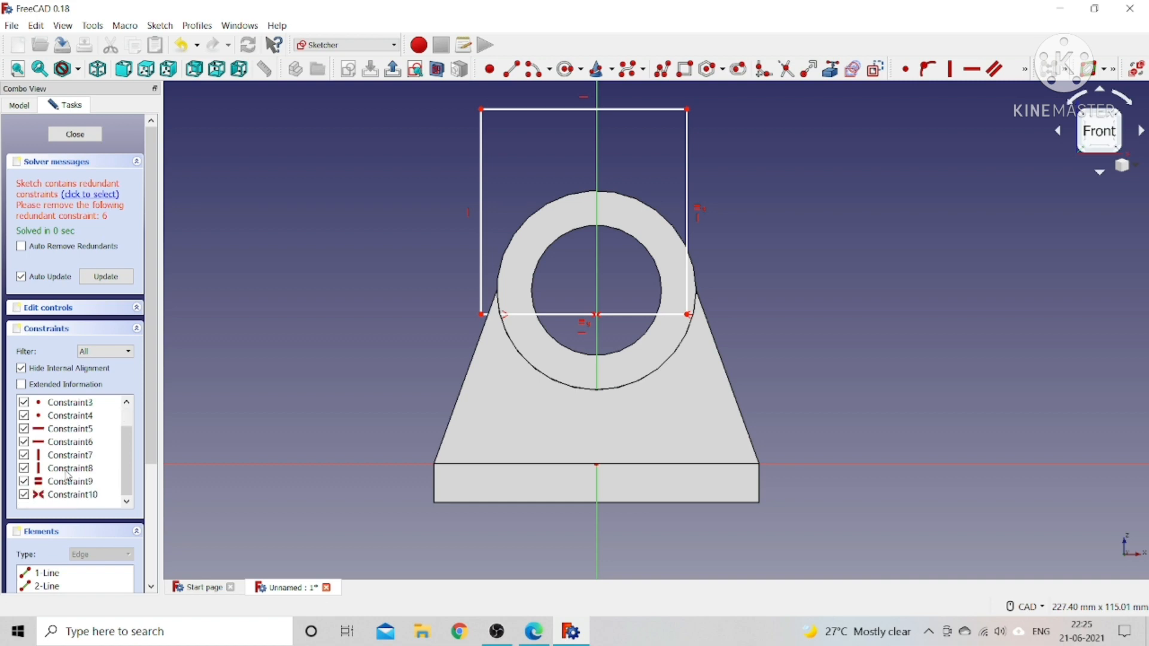
right_click(68, 447)
left_click(95, 566)
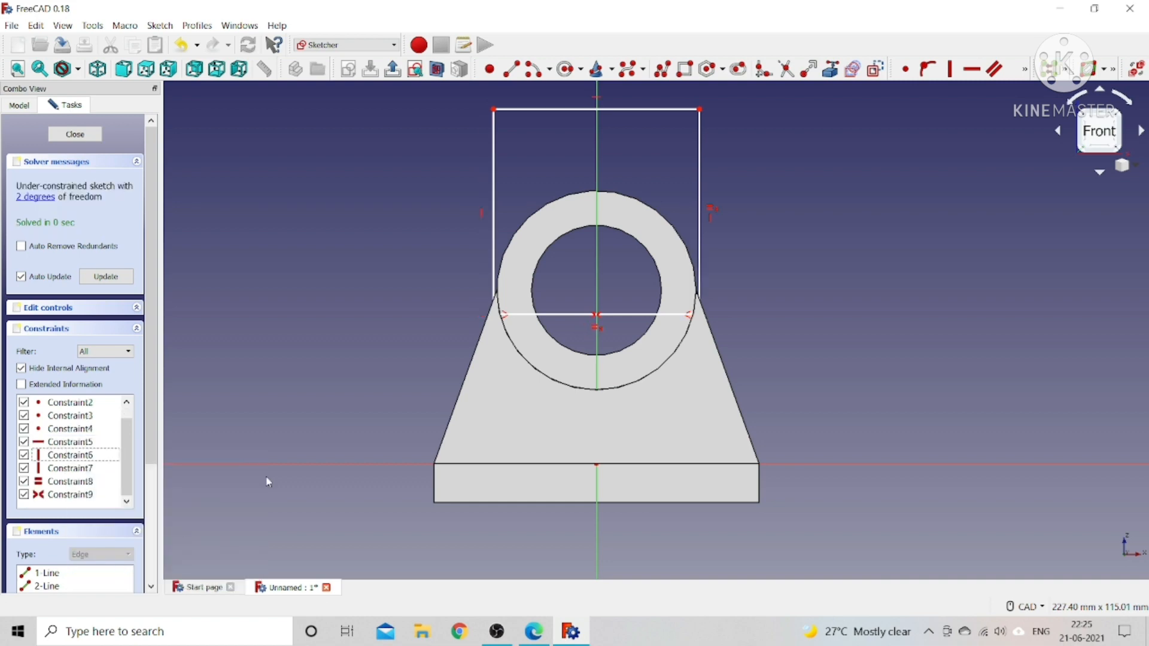
Constrain the square's lower edge 40 mm above the horizontal axis and place the height dimension outside the support.
left_click_drag(628, 315, 635, 274)
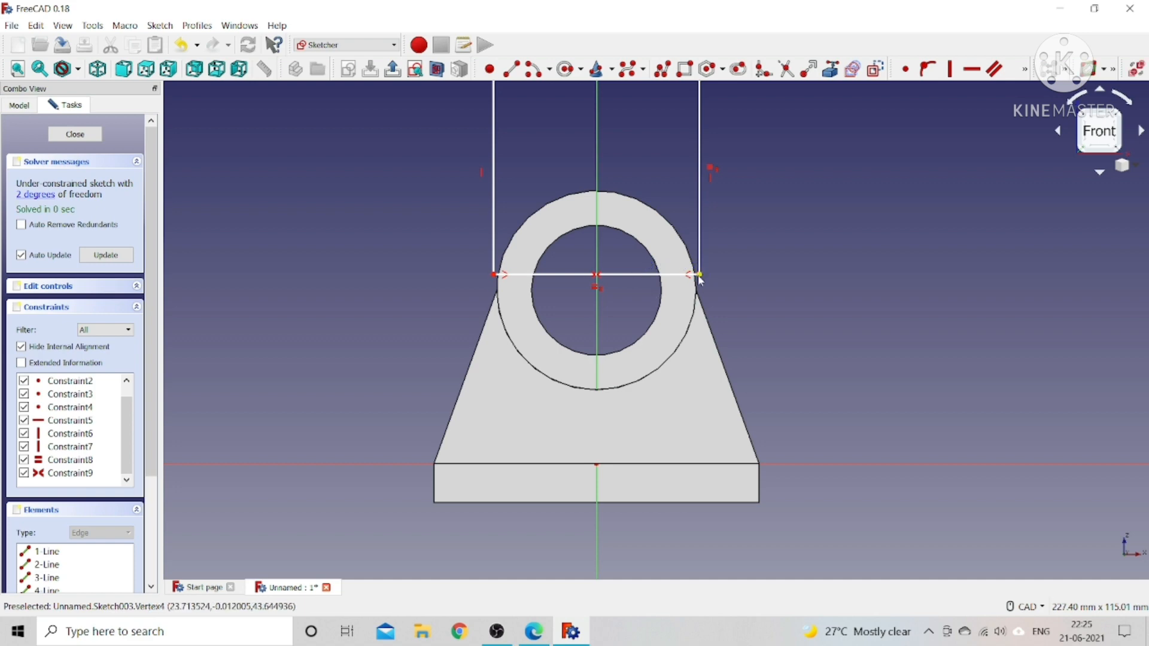
left_click(801, 464)
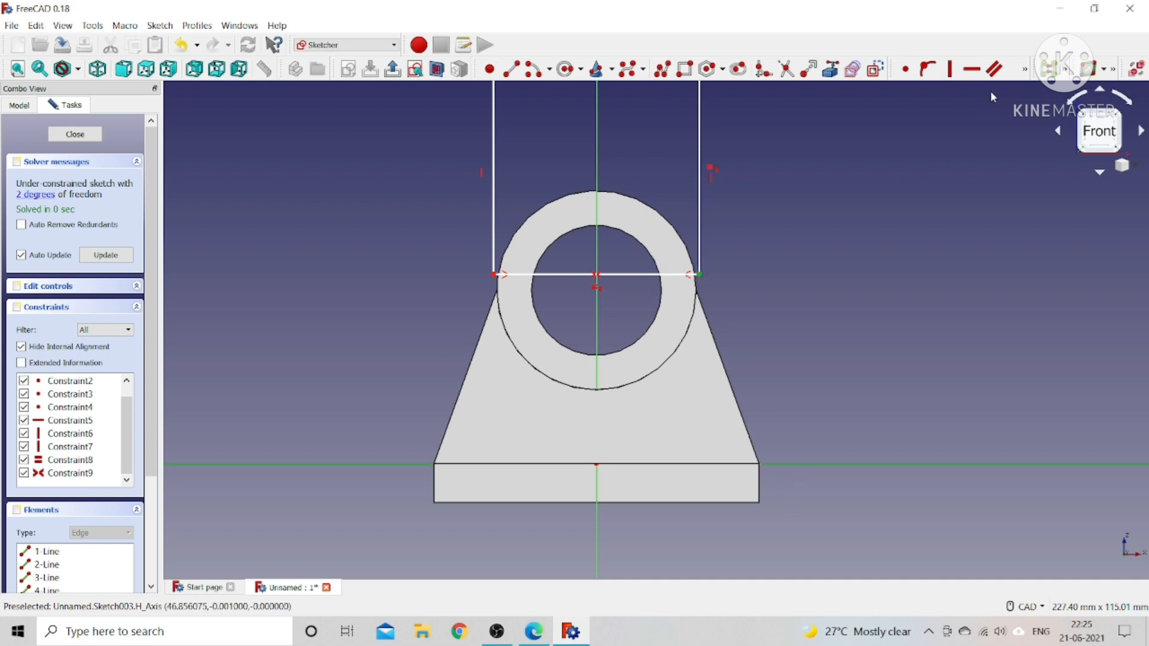
left_click(1025, 70)
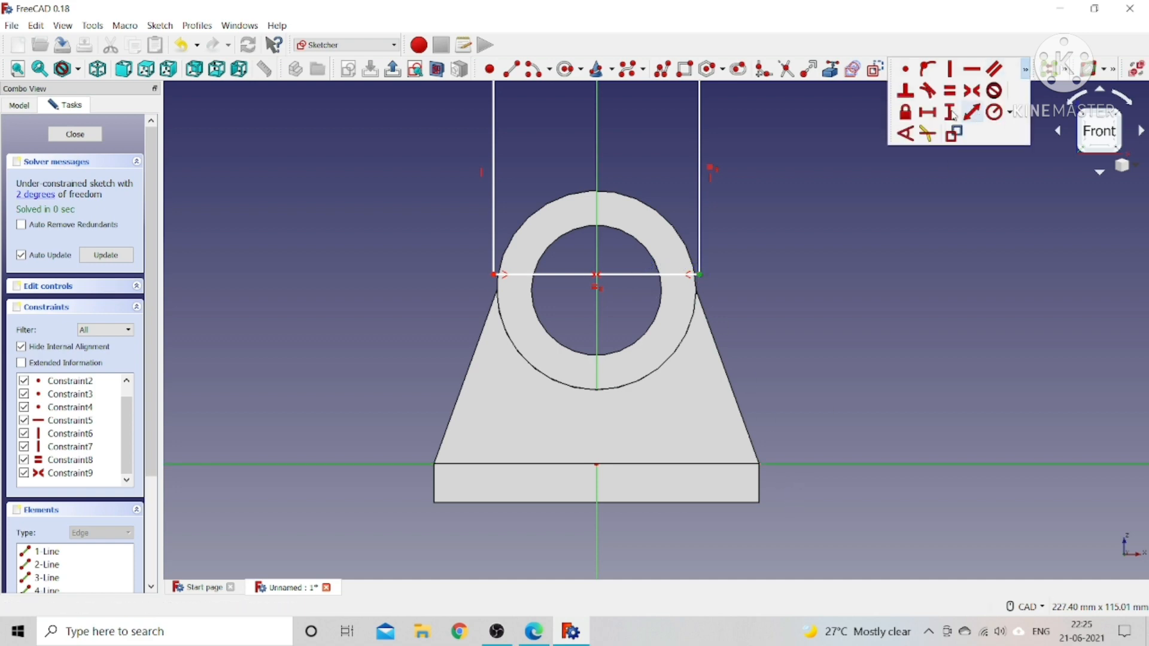
left_click(950, 113)
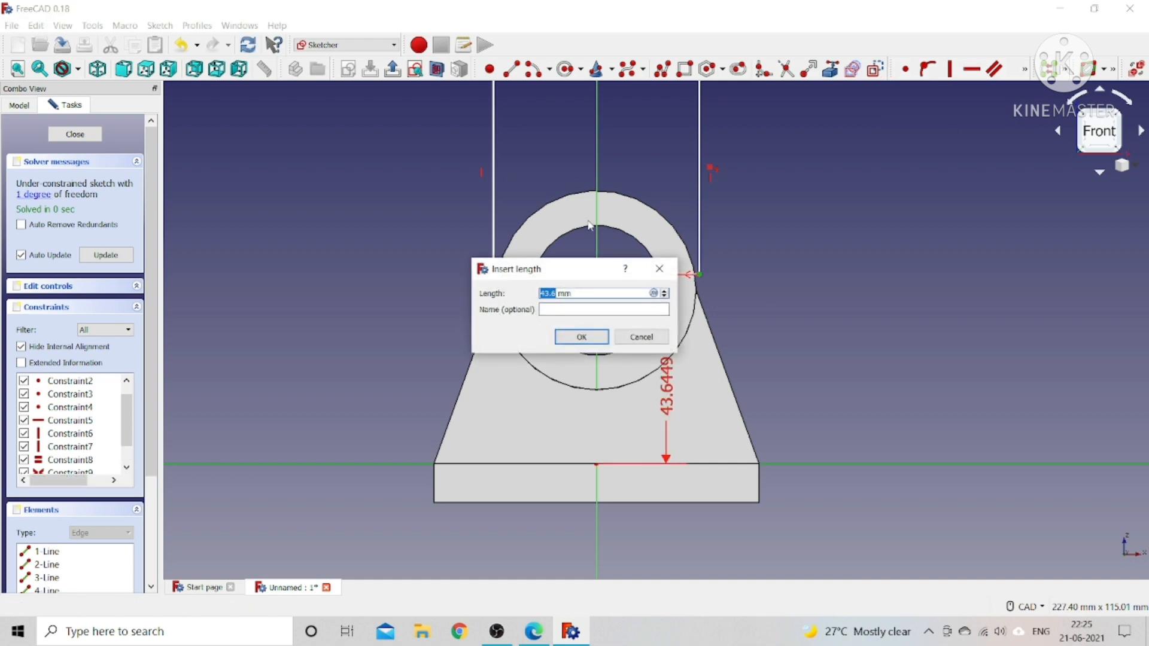
key("Return")
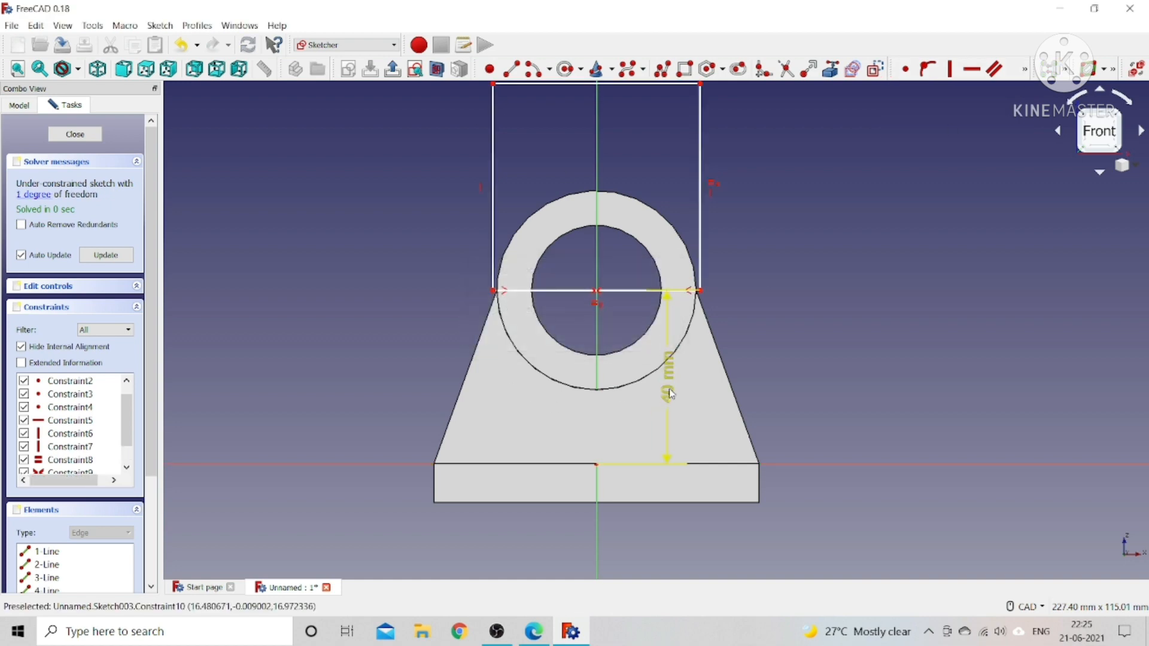
left_click_drag(669, 390, 811, 361)
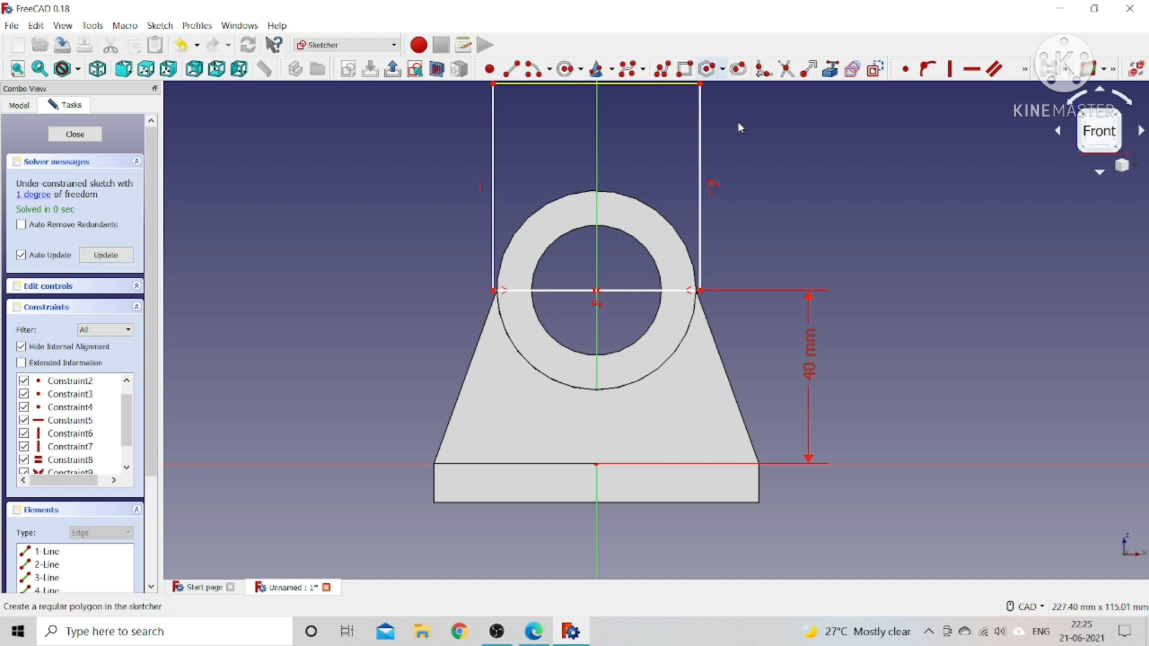
Constrain the square's lower edge to a horizontal length of 46 mm, matching the bearing's outer diameter.
scroll(652, 214, "down", 2)
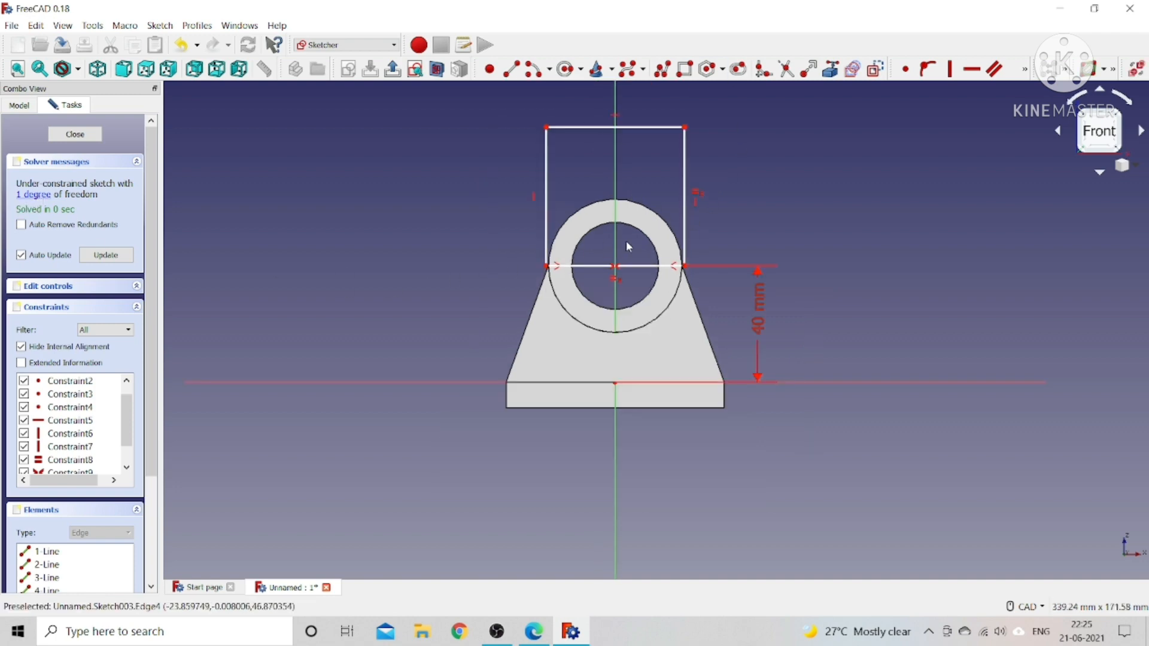
mouse_move(688, 177)
left_mouse_down()
mouse_move(763, 202)
mouse_move(846, 198)
mouse_move(680, 231)
mouse_move(751, 229)
mouse_move(662, 238)
mouse_move(759, 237)
mouse_move(725, 243)
left_mouse_up()
scroll(636, 280, "up", 2)
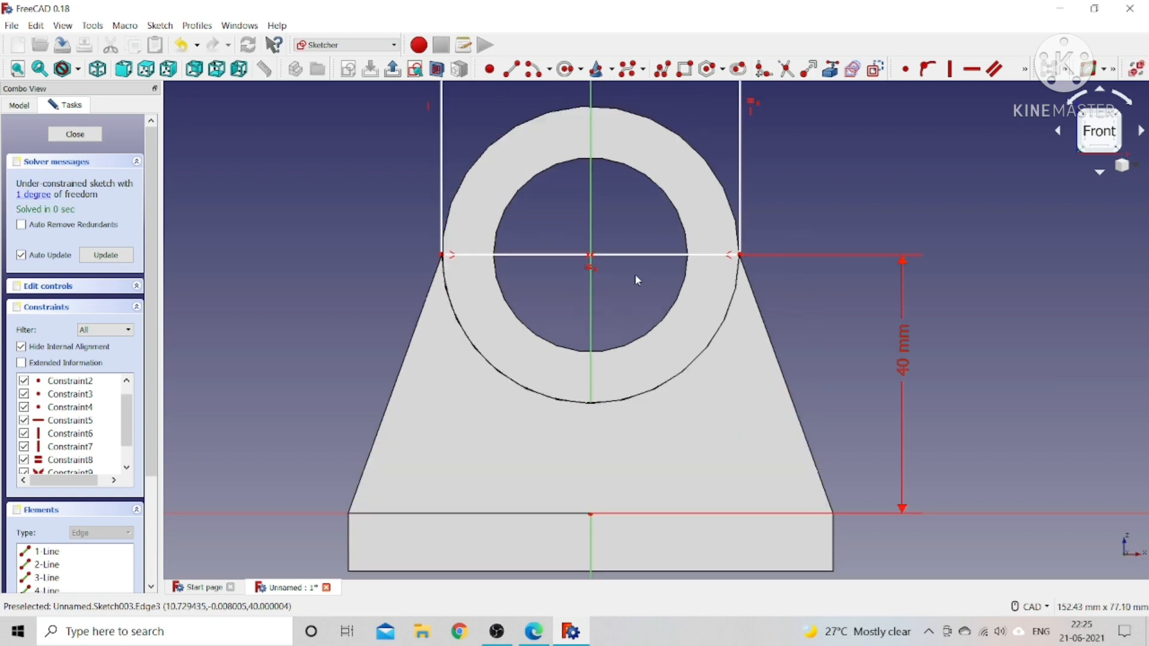
scroll(636, 279, "down", 2)
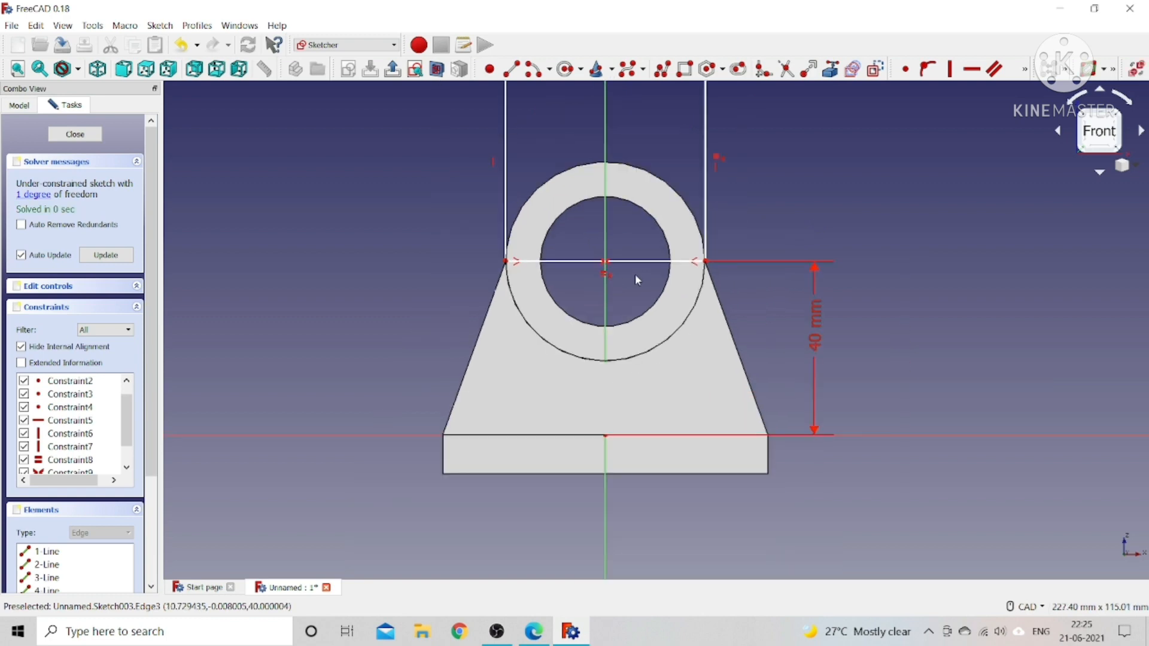
left_click(665, 262)
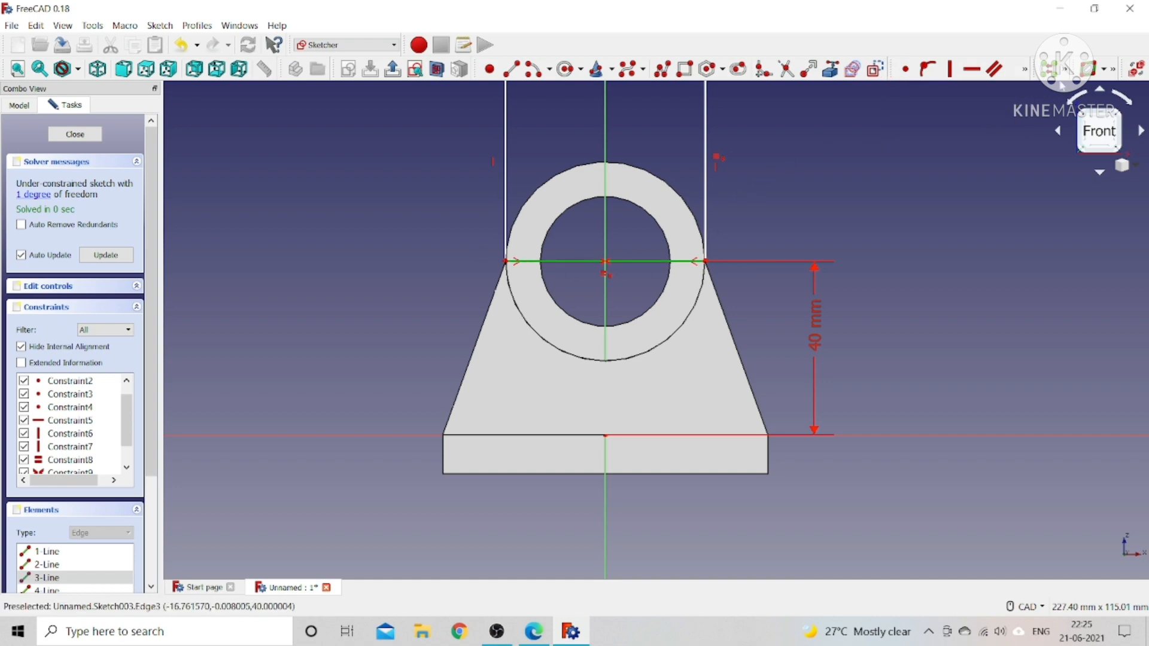
left_click(1025, 70)
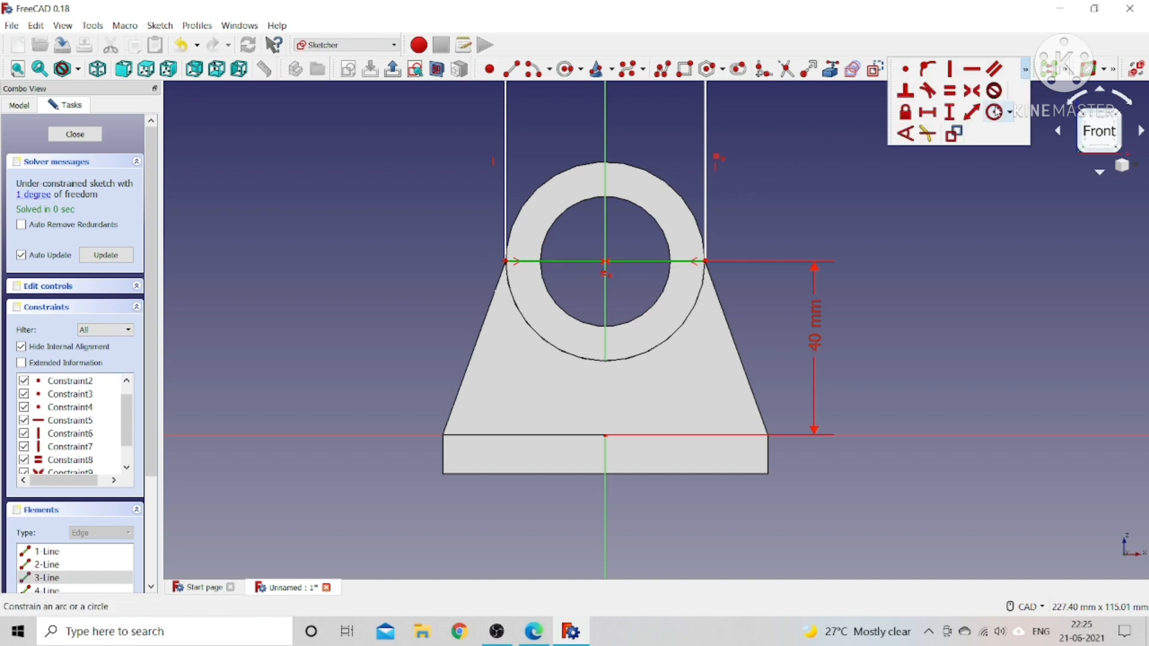
left_click(928, 113)
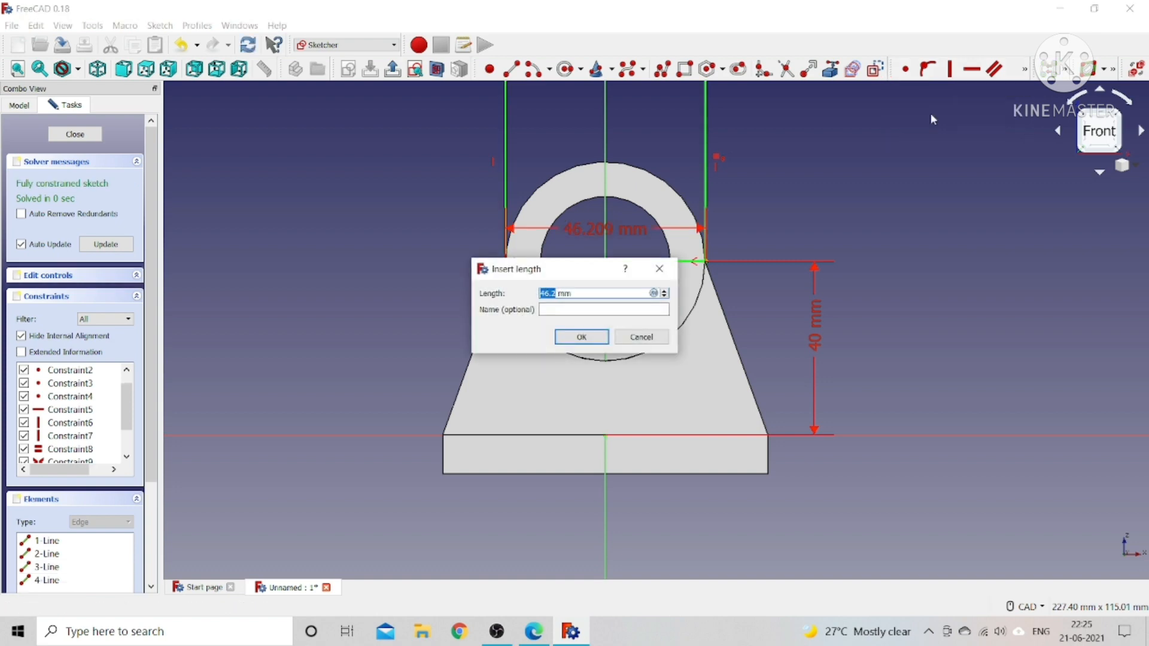
key("Return")
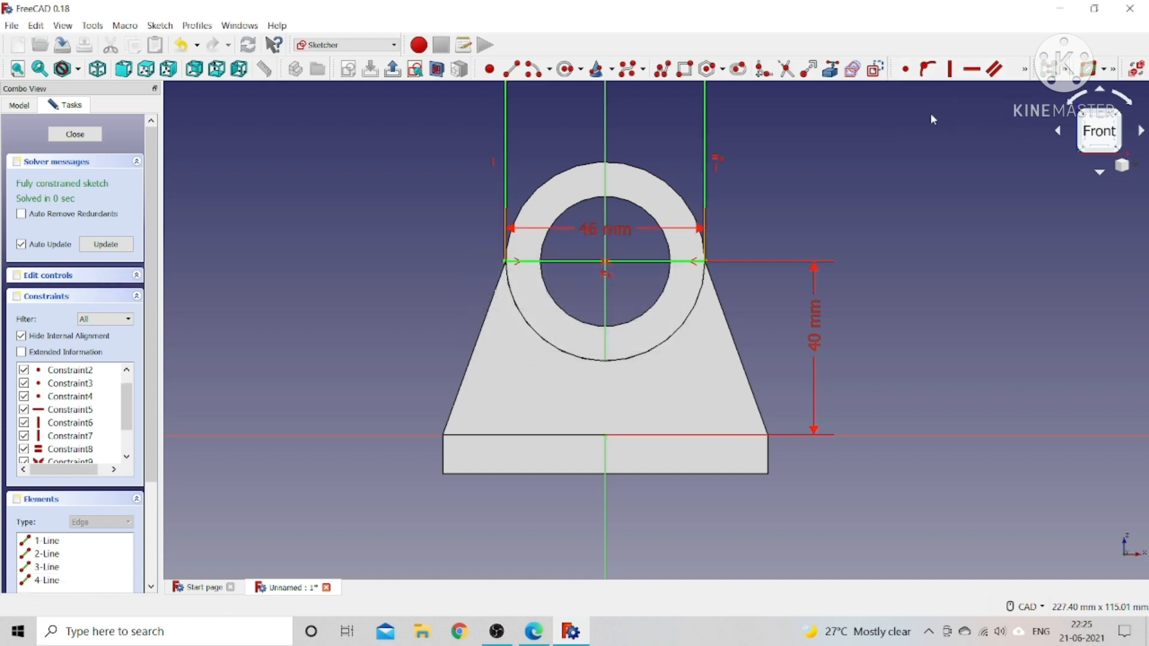
Close the square's sketch and pocket it through all, symmetric to its plane, to remove the bearing's upper half.
left_click(75, 133)
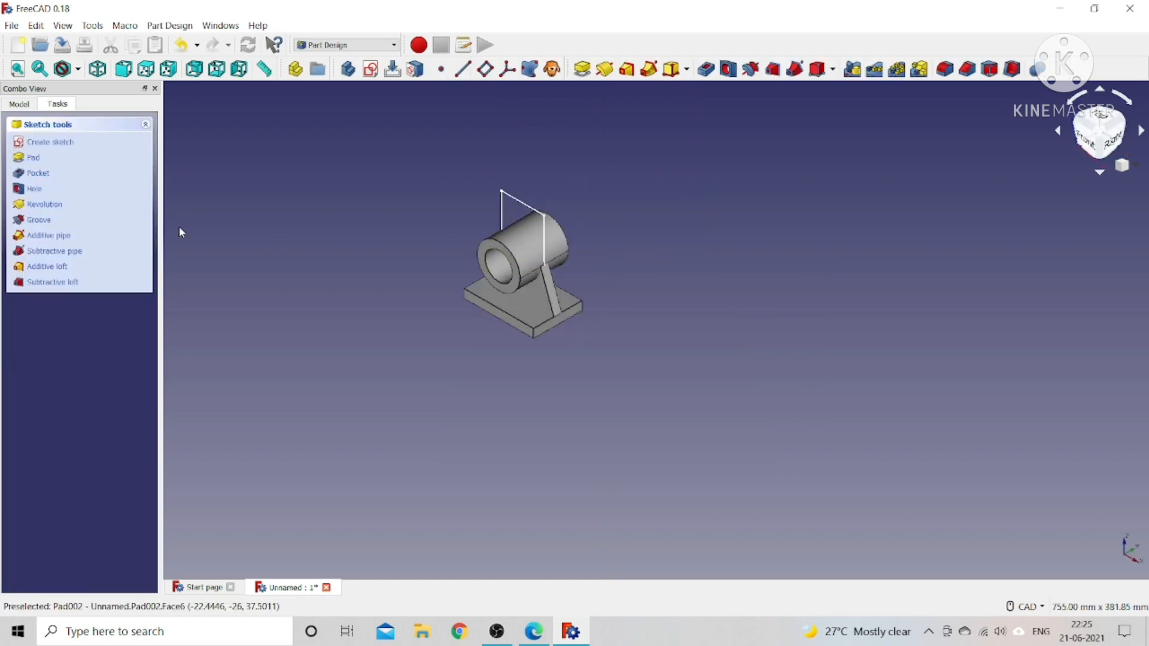
left_click(39, 173)
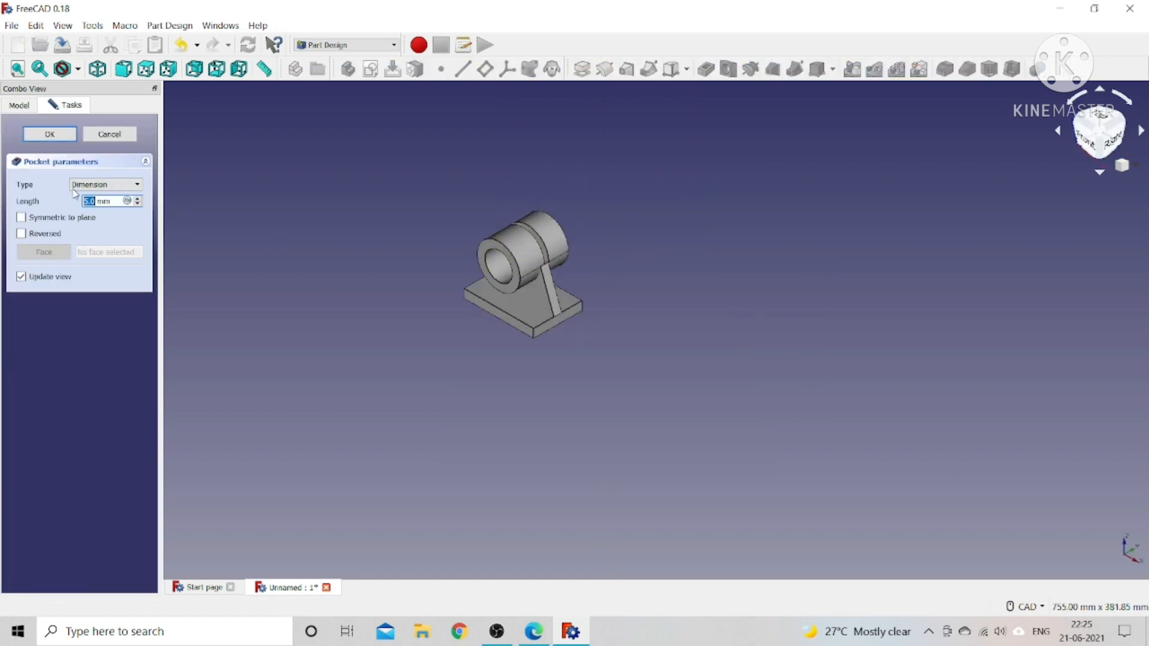
left_click(90, 185)
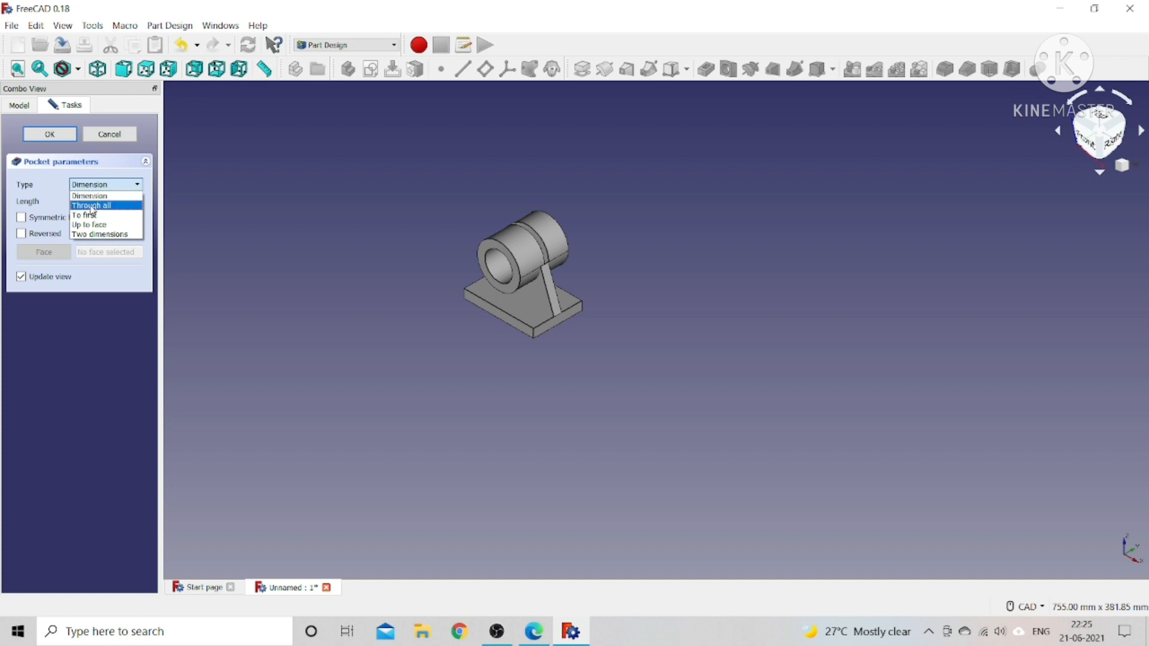
left_click(93, 206)
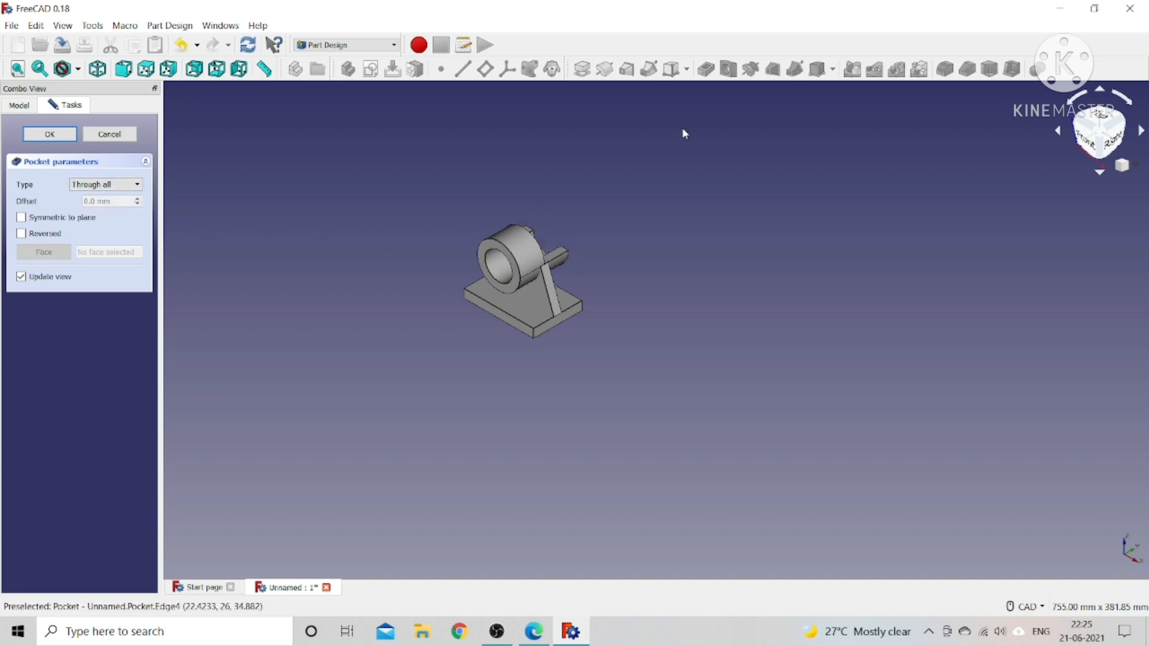
left_click(56, 219)
scroll(556, 245, "up", 5)
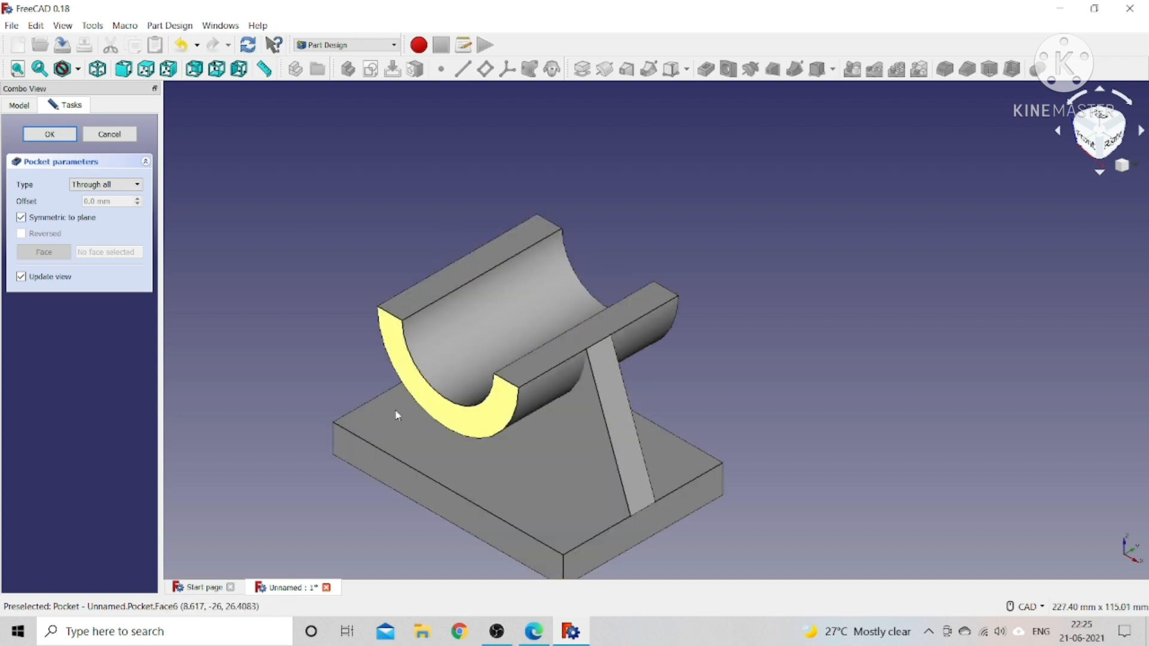
left_click(50, 135)
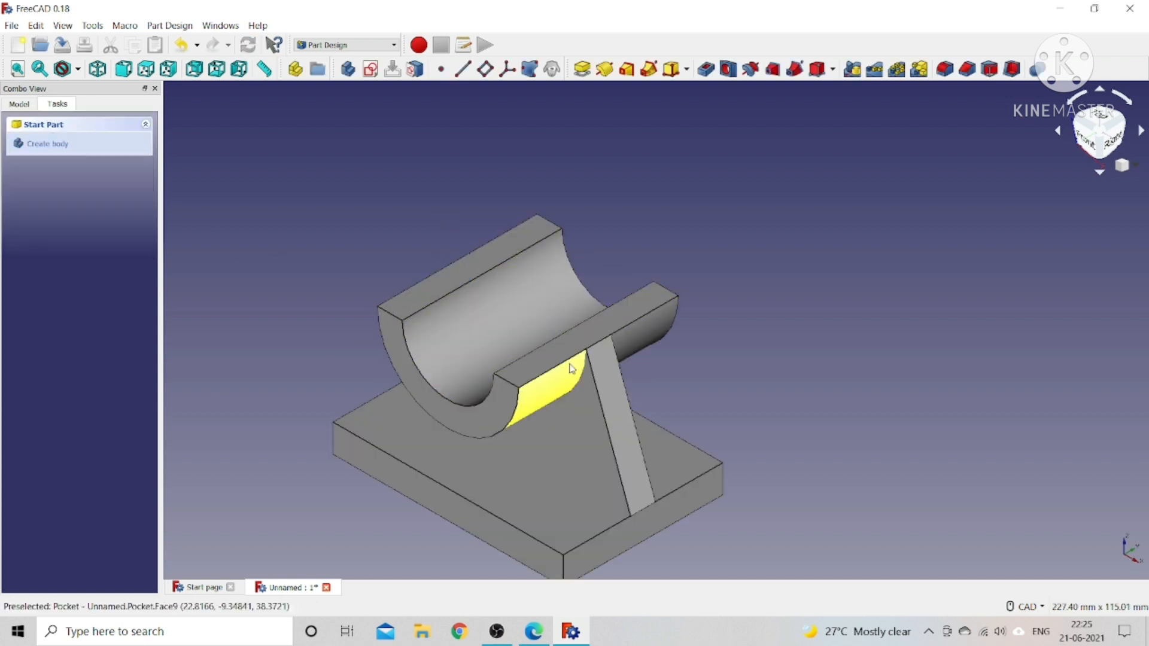
Compare the half-bearing model with the Assignment 5 reference drawing in the browser, switching between it and FreeCAD.
scroll(550, 380, "down", 4)
scroll(573, 368, "up", 2)
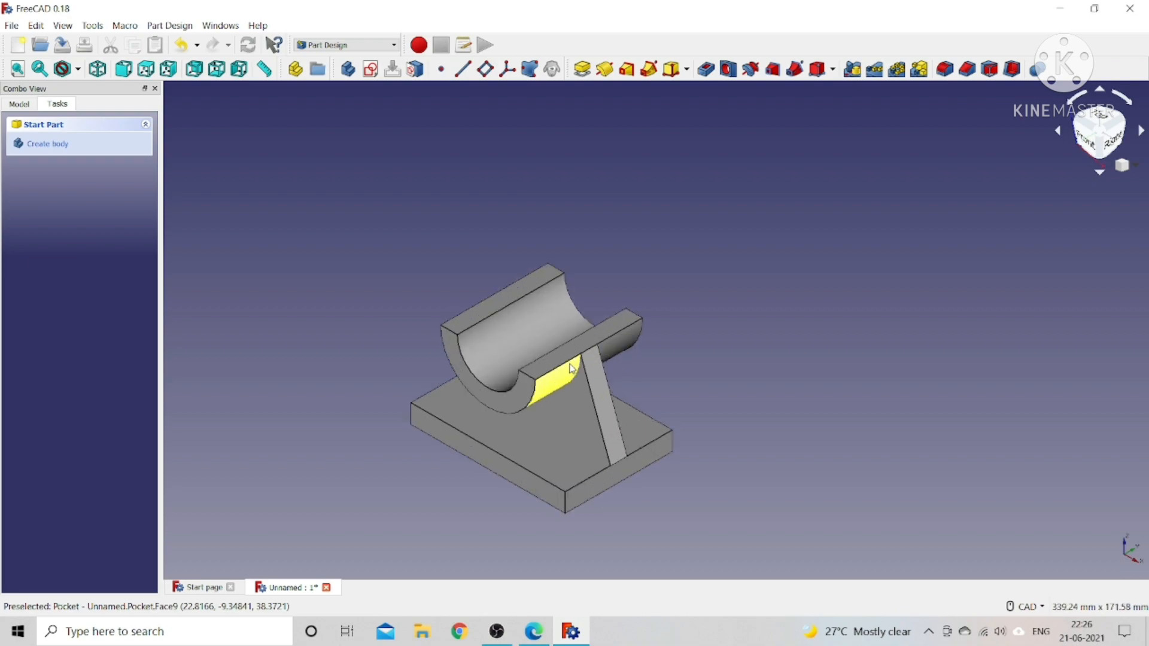
left_click(534, 631)
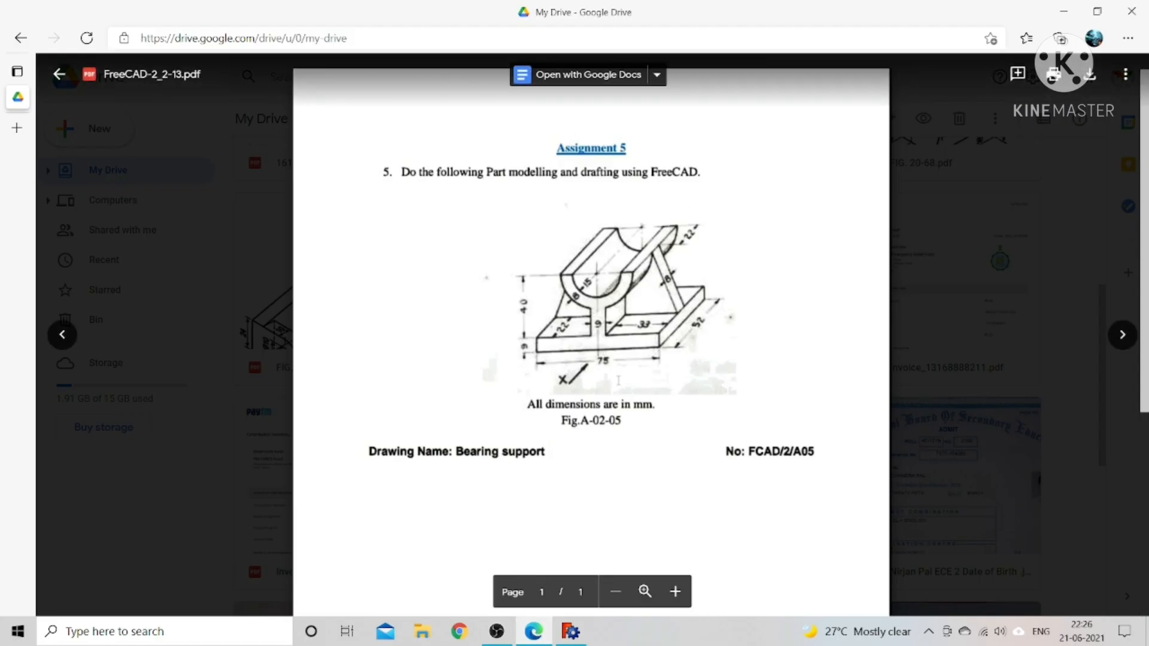
scroll(625, 334, "up", 1)
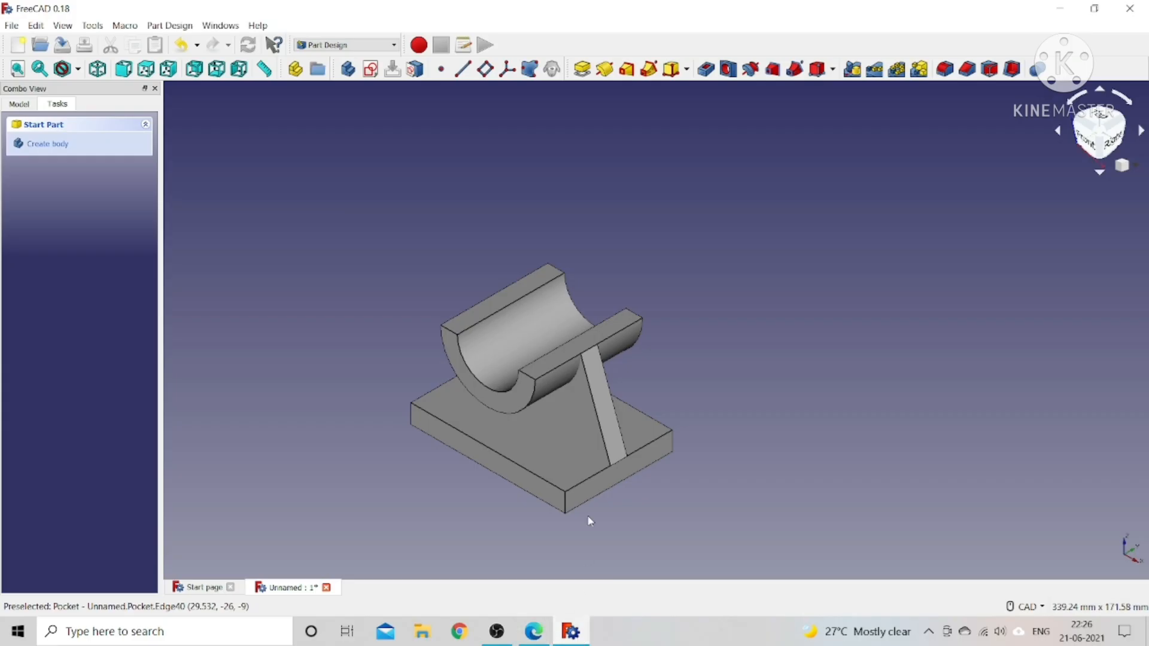
left_click(571, 631)
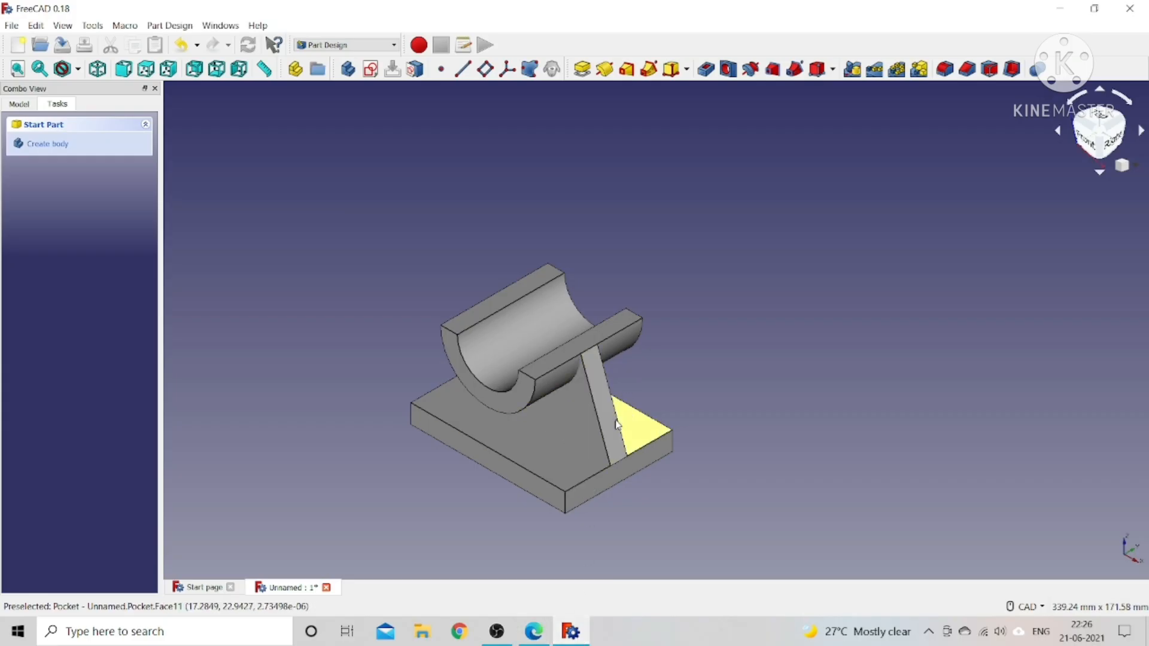
left_click(535, 633)
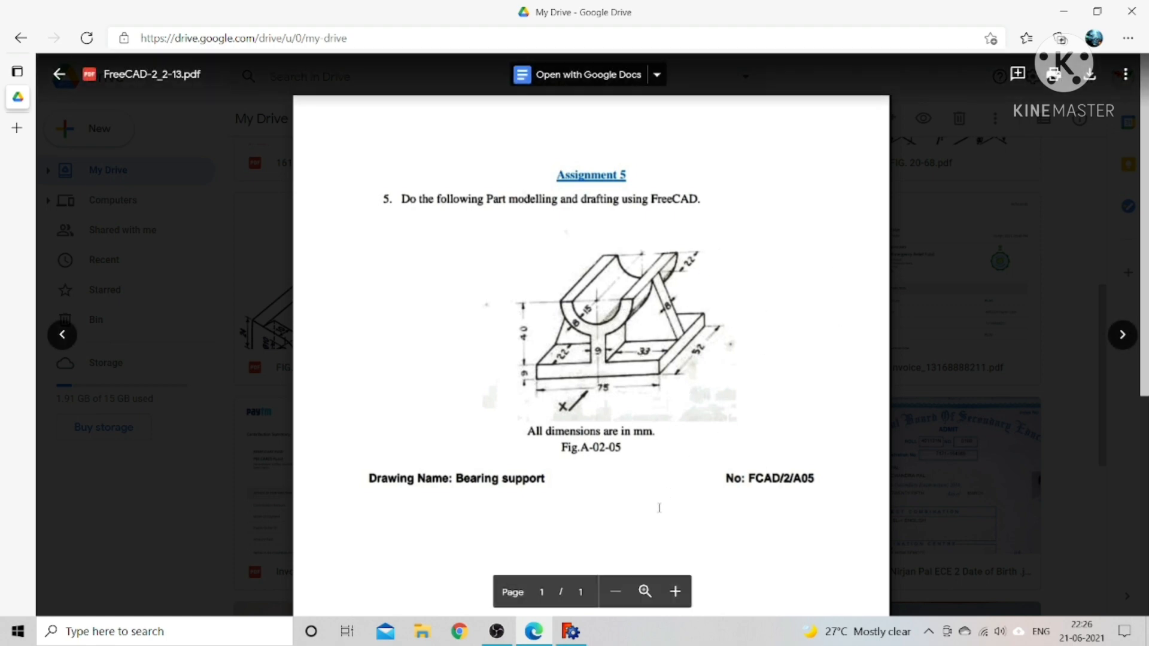
Switch back to FreeCAD and start a new sketch on the XZ base plane.
left_click(571, 632)
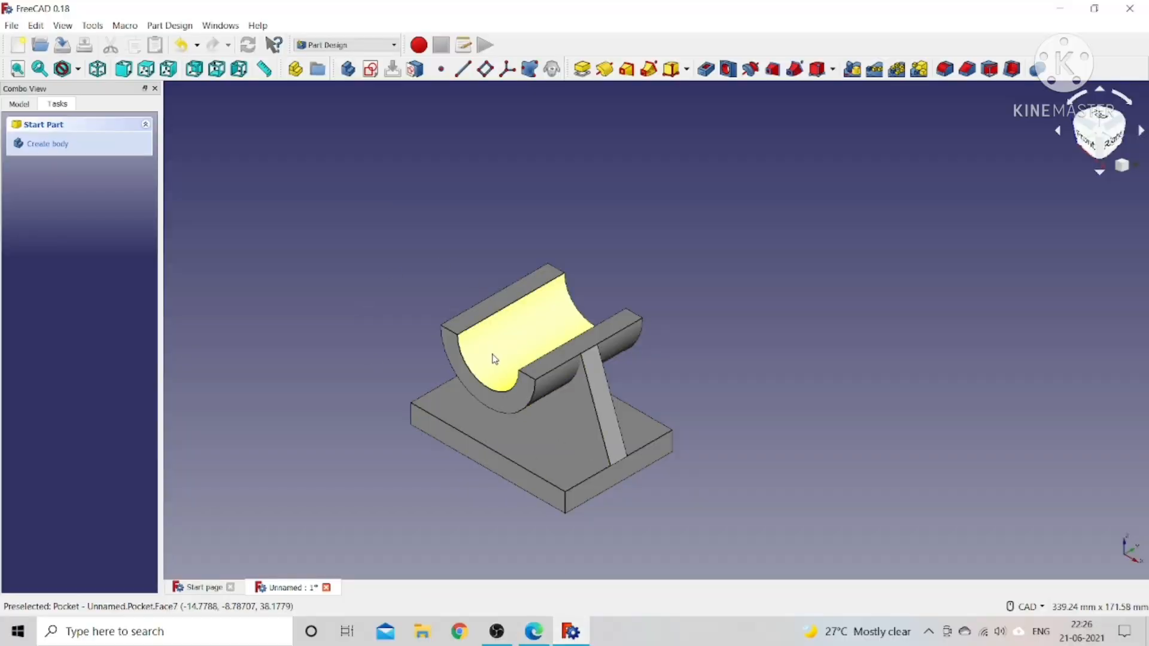
left_click(371, 69)
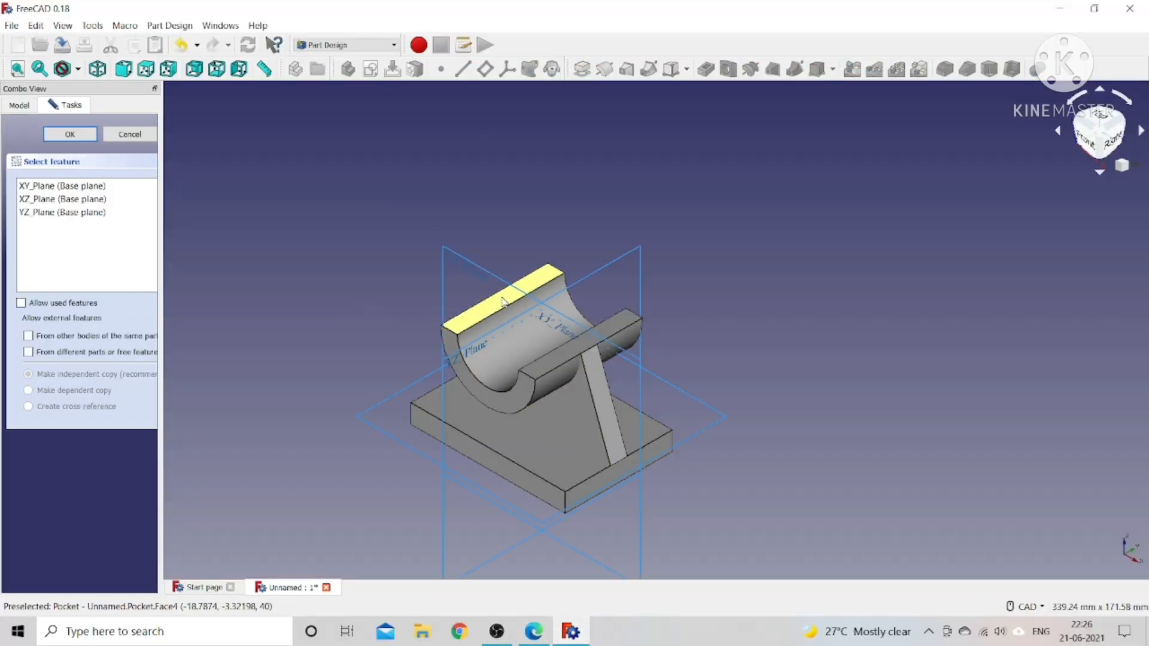
left_click(472, 265)
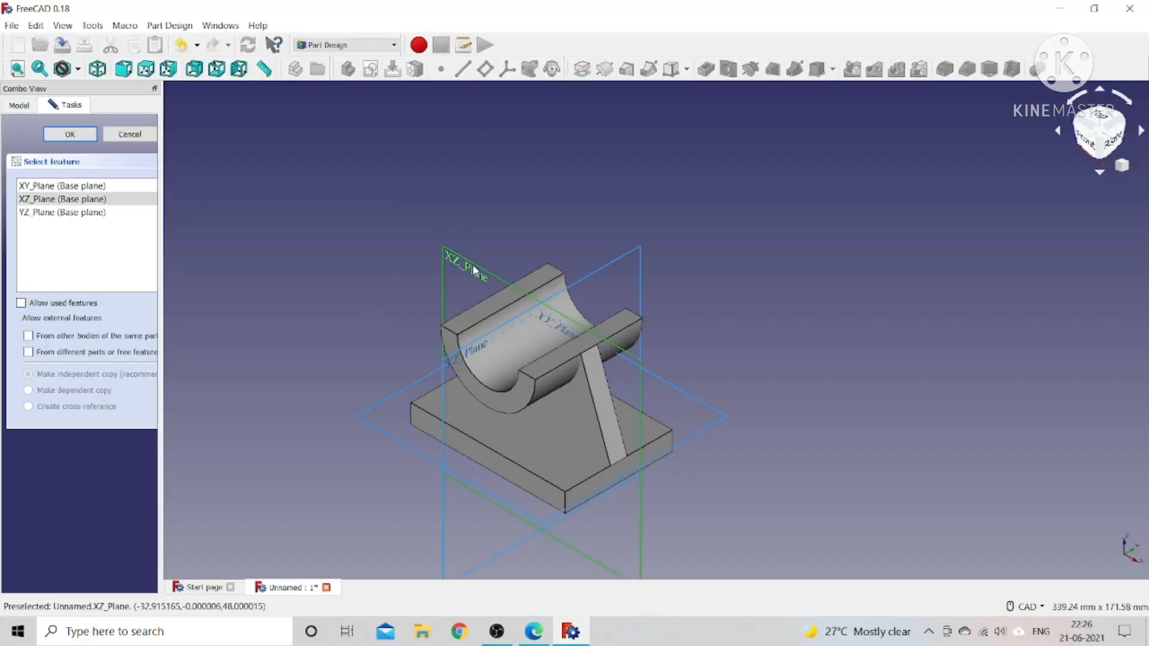
left_click(86, 142)
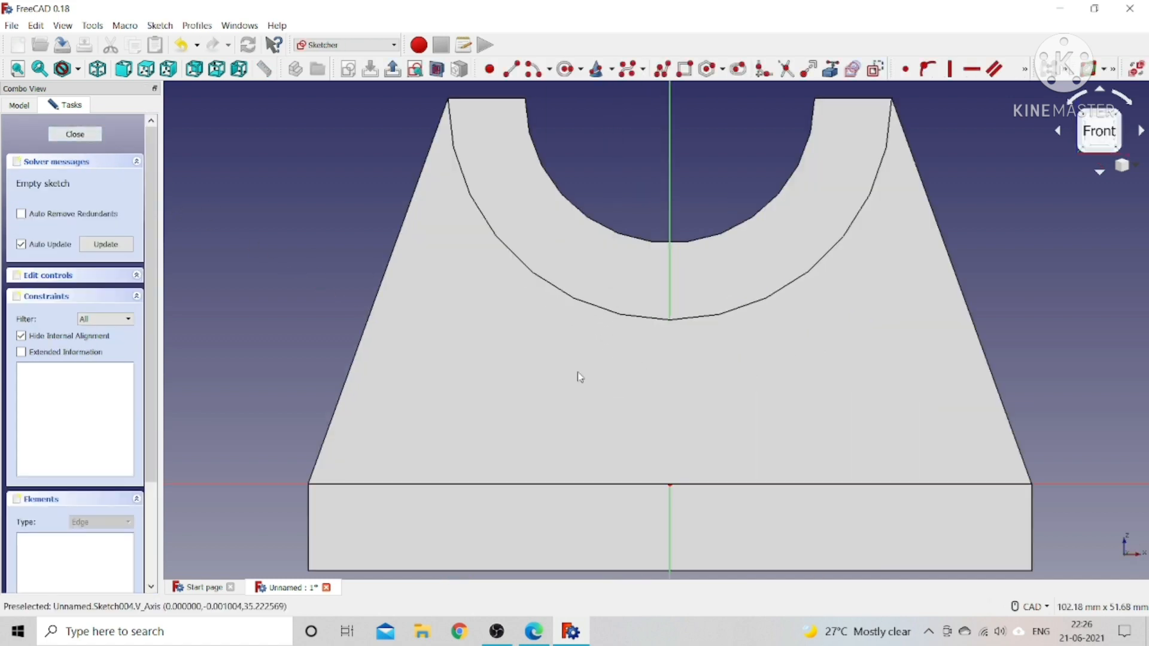
scroll(608, 374, "up", 4)
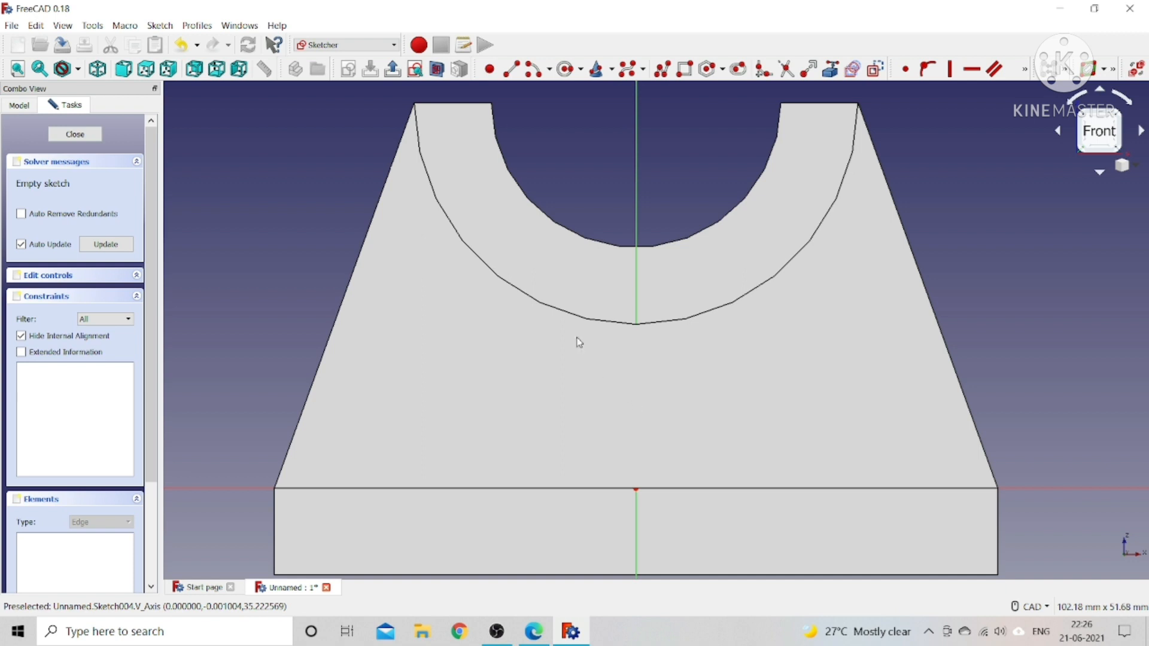
scroll(607, 393, "down", 5)
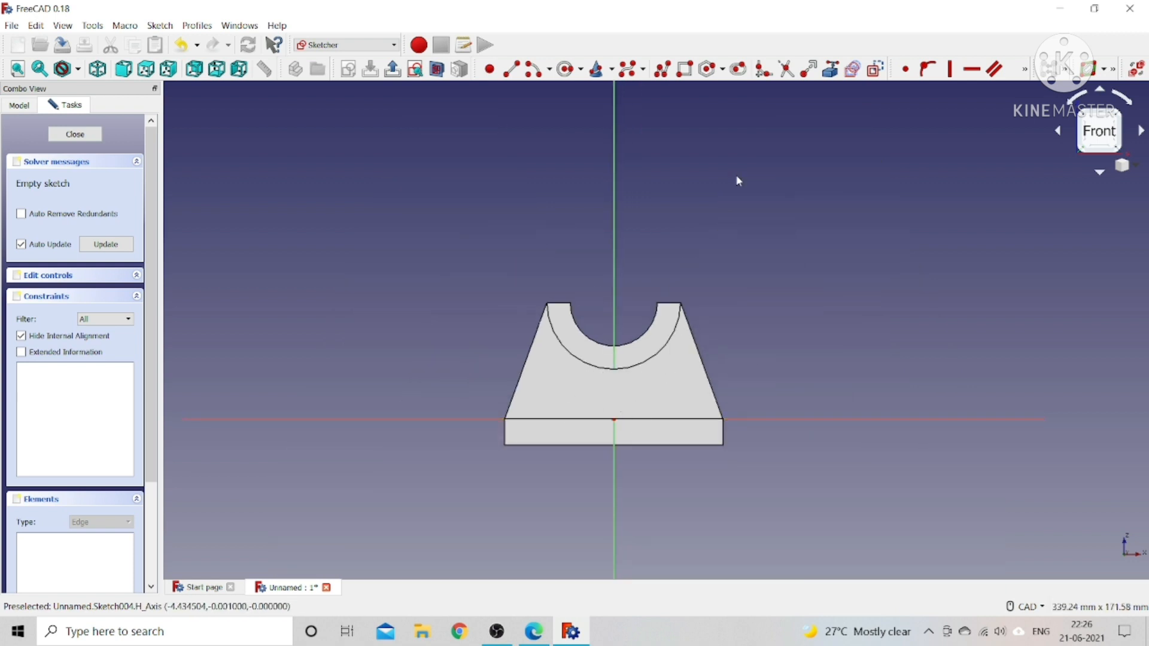
scroll(742, 353, "up", 2)
left_click(662, 68)
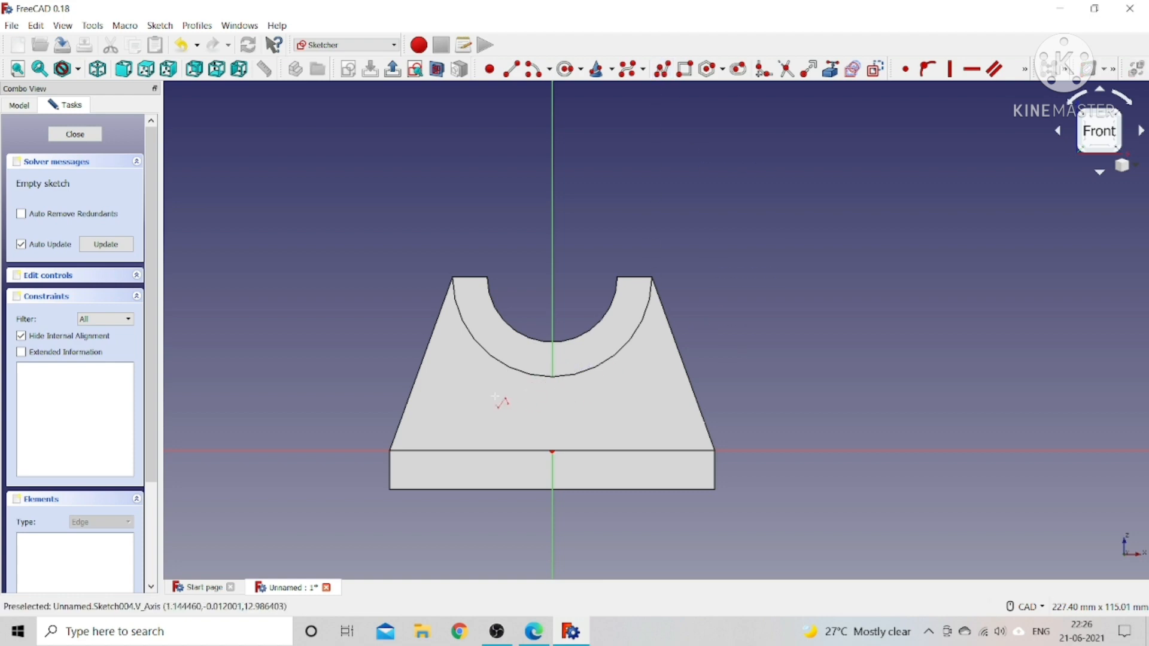
left_click(519, 440)
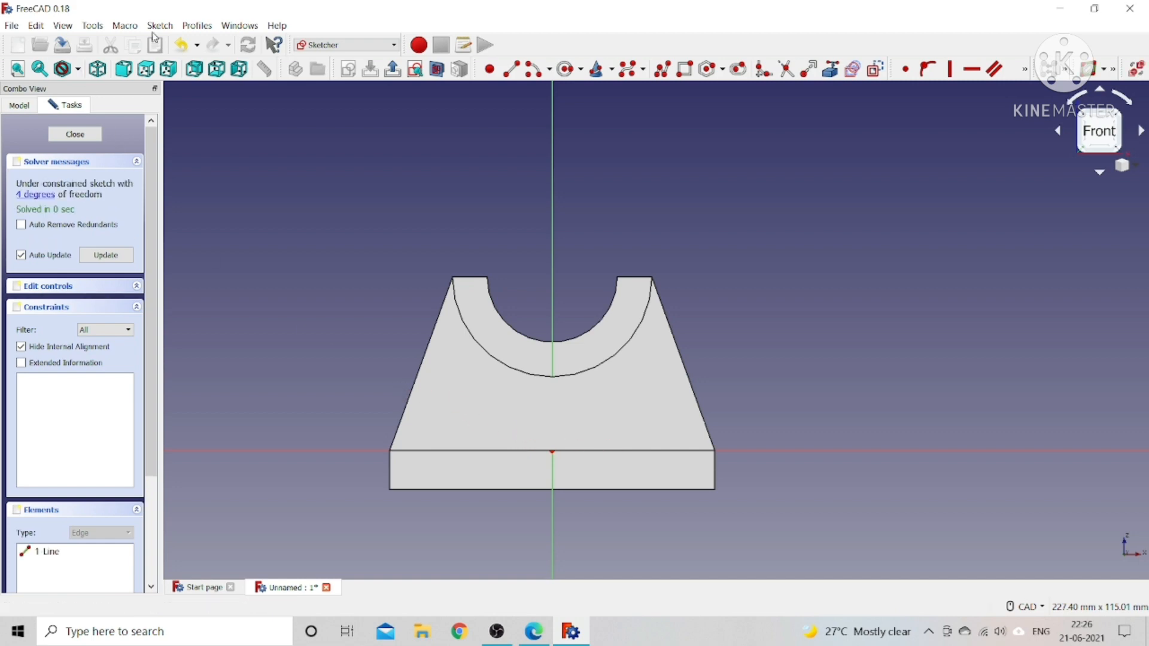
left_click(183, 48)
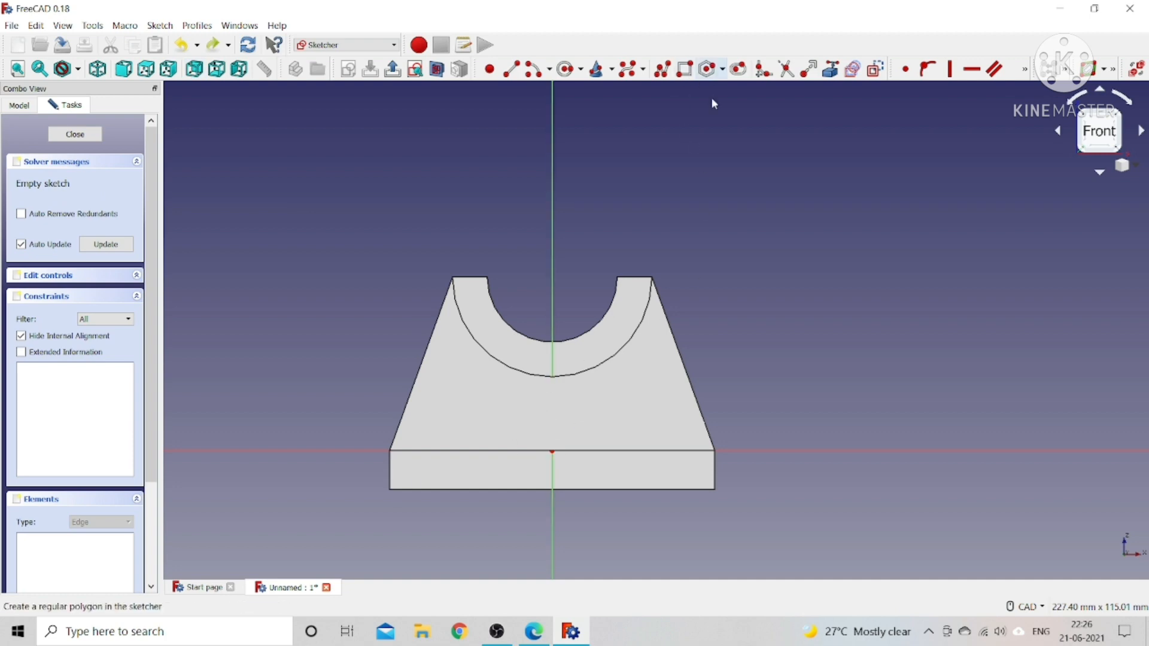
Sketch an open three-line U-shaped polyline beside the support, above the horizontal axis.
left_click(661, 70)
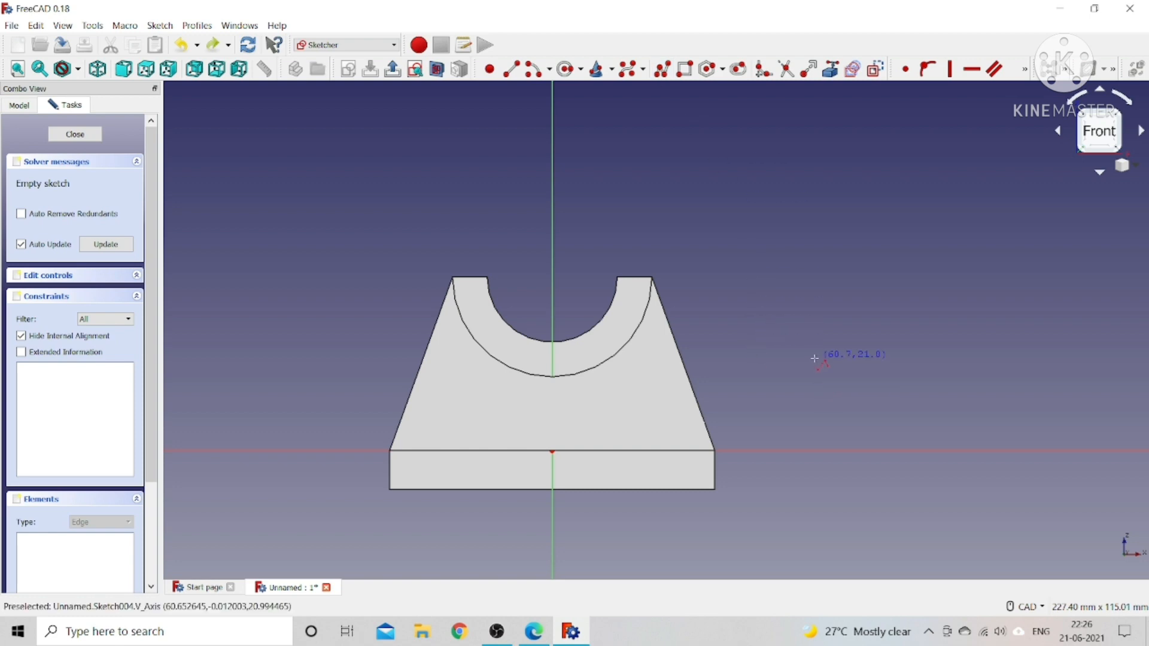
left_click(819, 431)
left_click(907, 432)
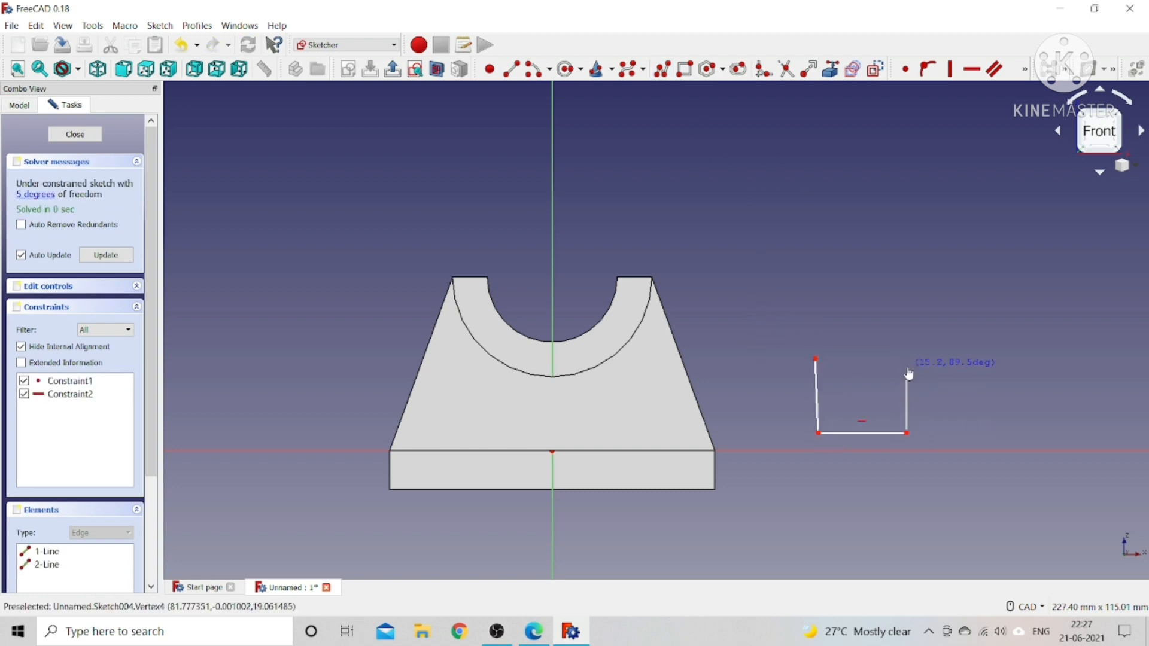
left_click(907, 367)
right_click(860, 322)
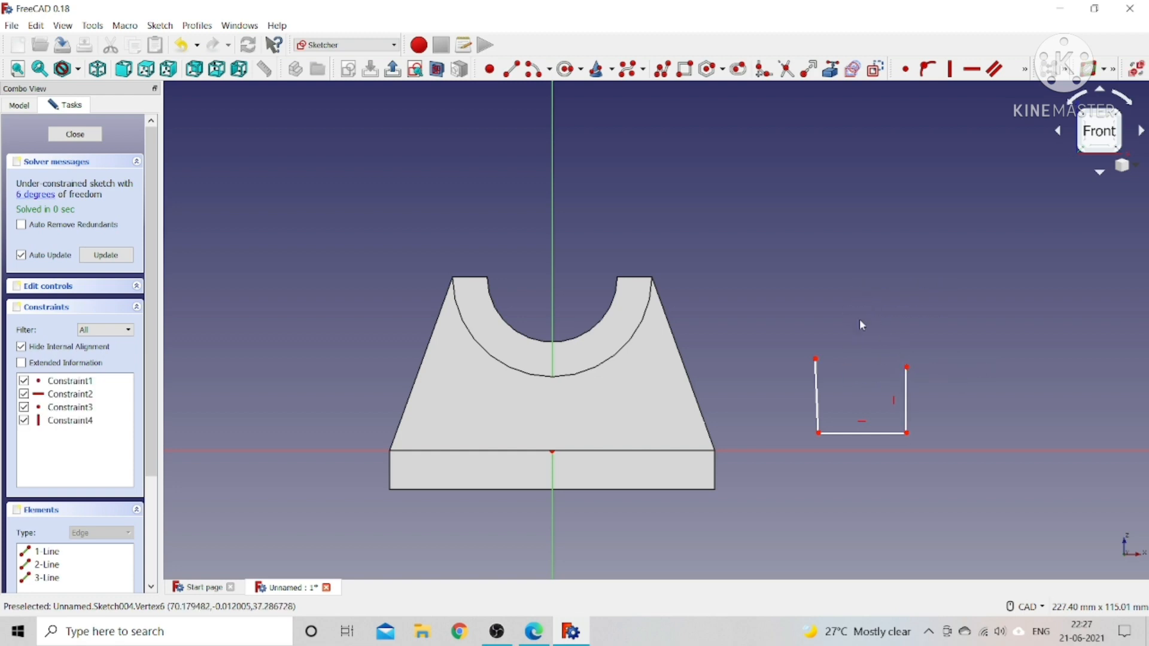
Constrain the U profile's slanted side line to vertical and move its base line upward toward the support.
left_click(818, 381)
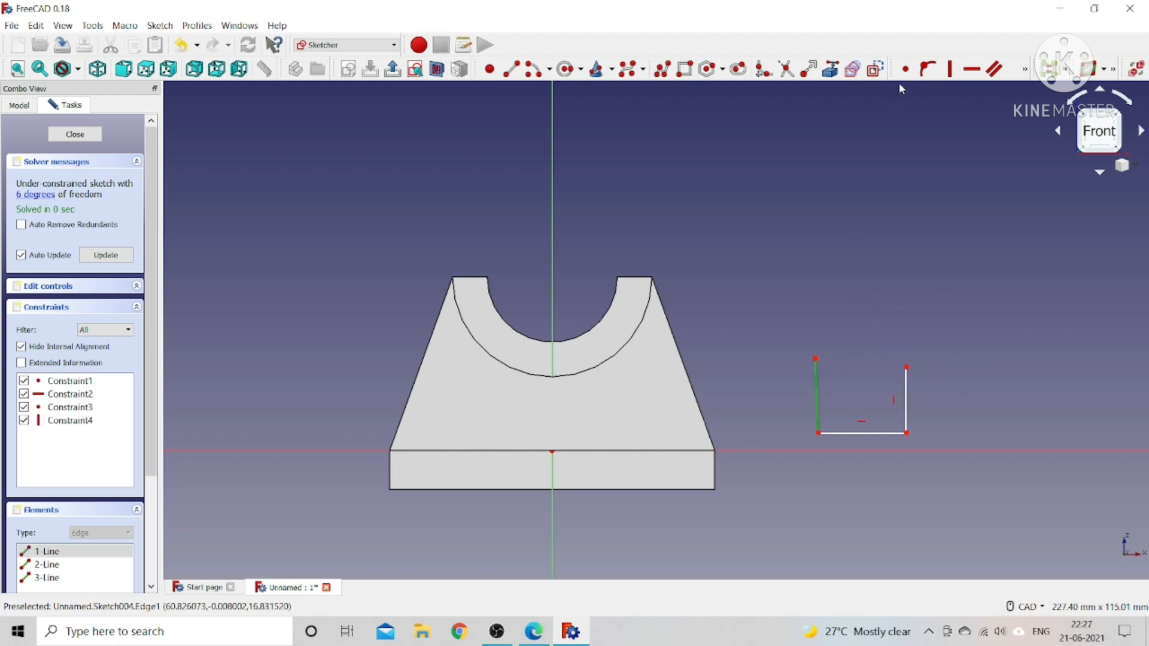
left_click(950, 69)
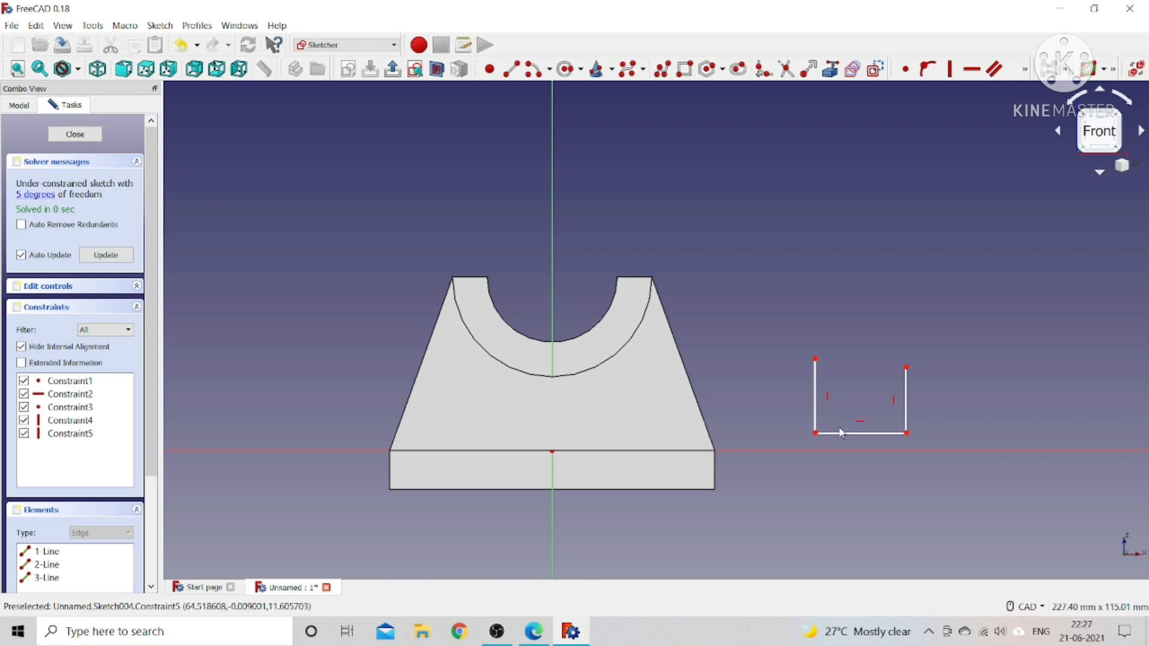
left_click(908, 388)
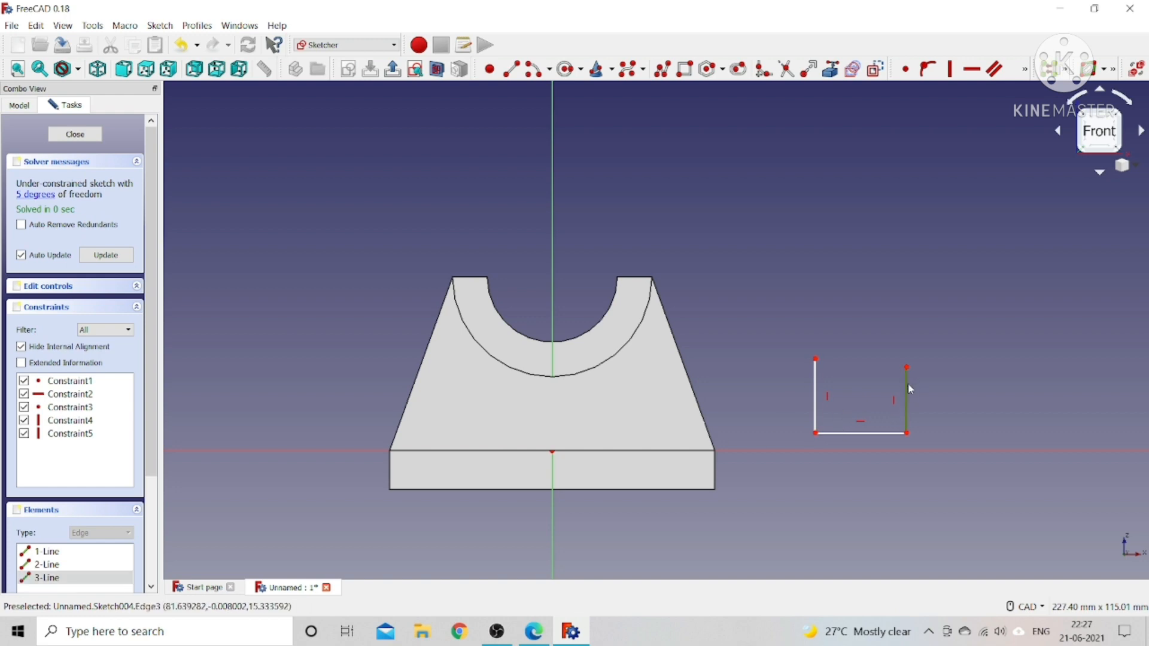
left_click(817, 397)
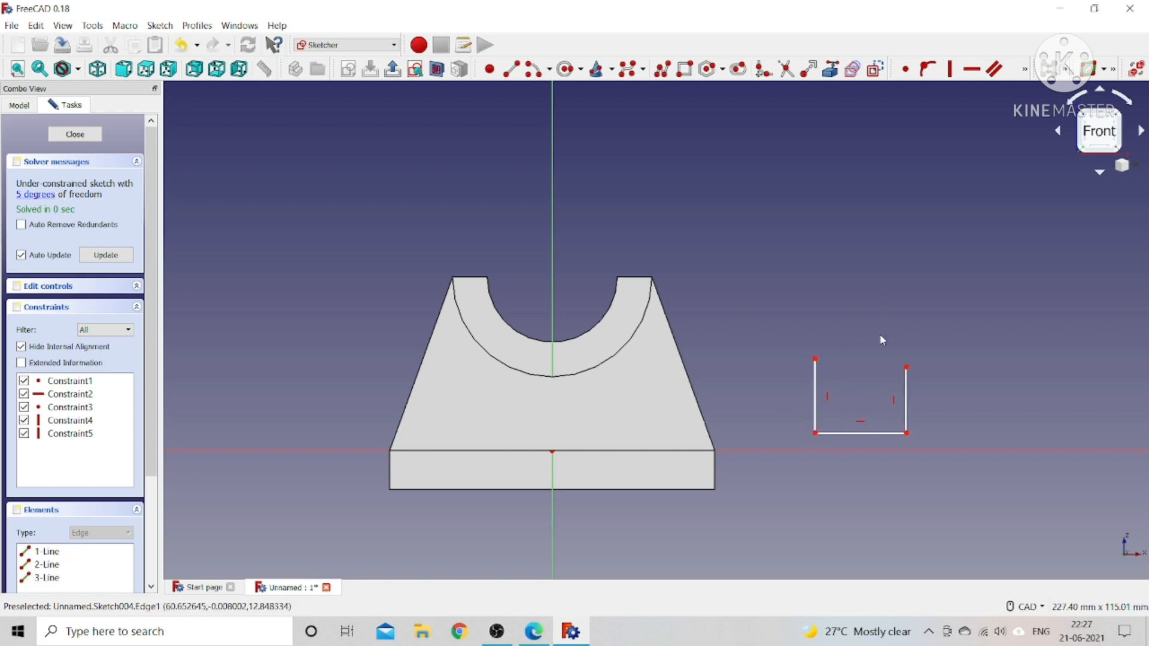
mouse_move(835, 436)
left_mouse_down()
mouse_move(539, 436)
mouse_move(785, 400)
left_mouse_up()
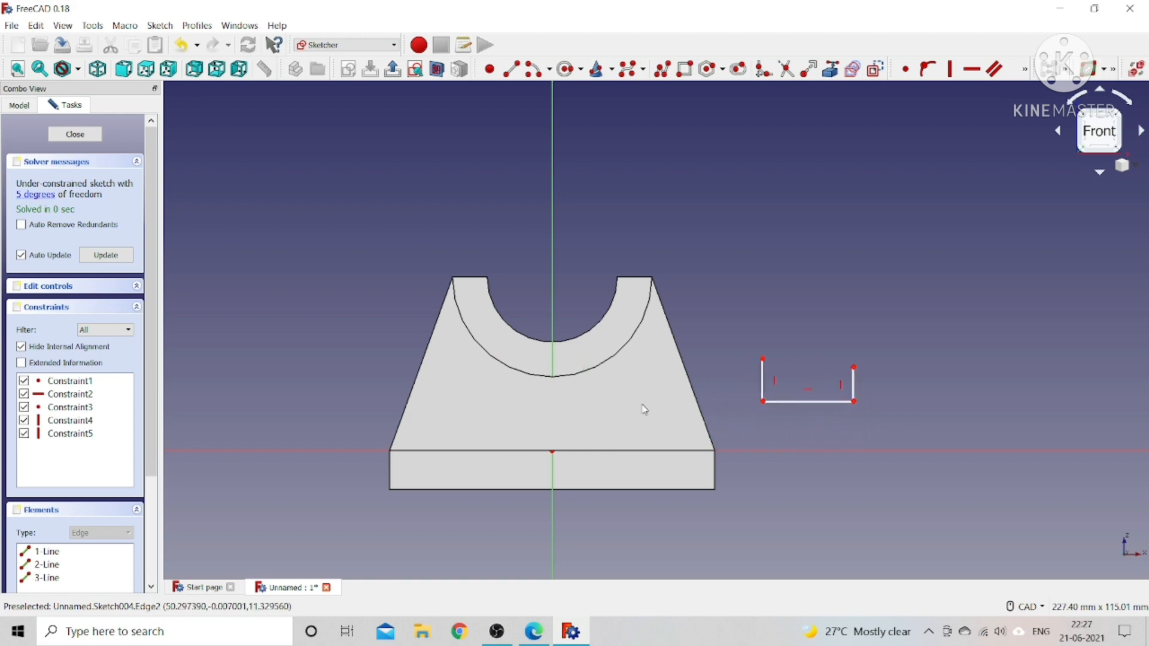
Undo the last edits to the U profile, close the sketch and delete it from the body.
left_click(181, 46)
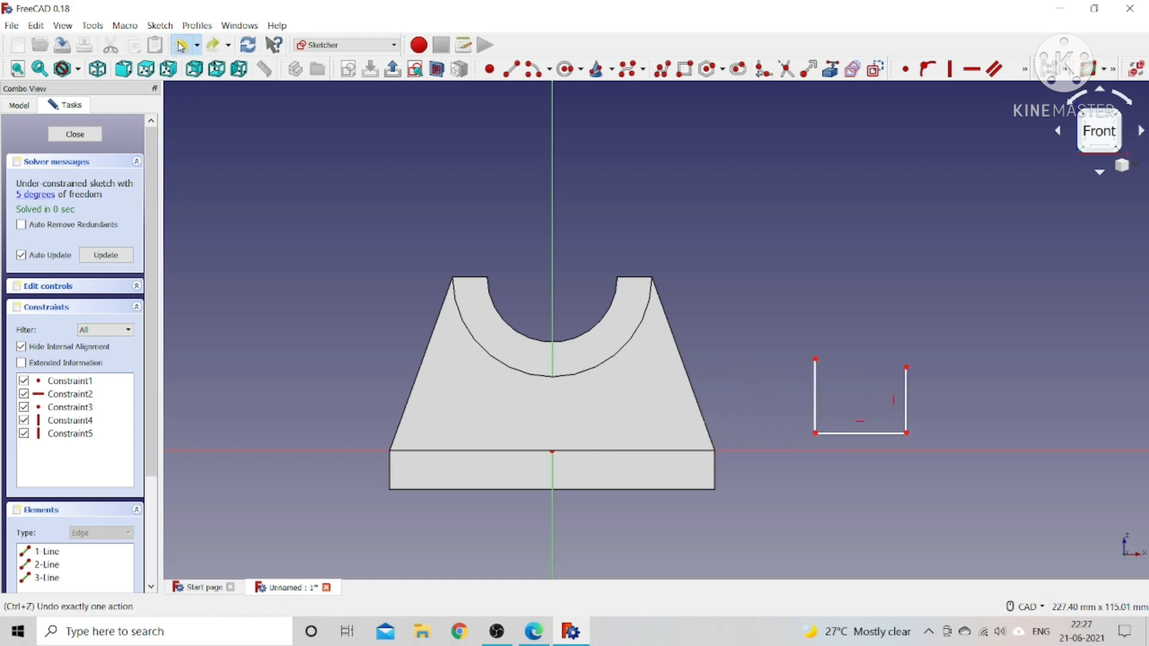
left_click(181, 45)
left_click(182, 45)
left_click(182, 45)
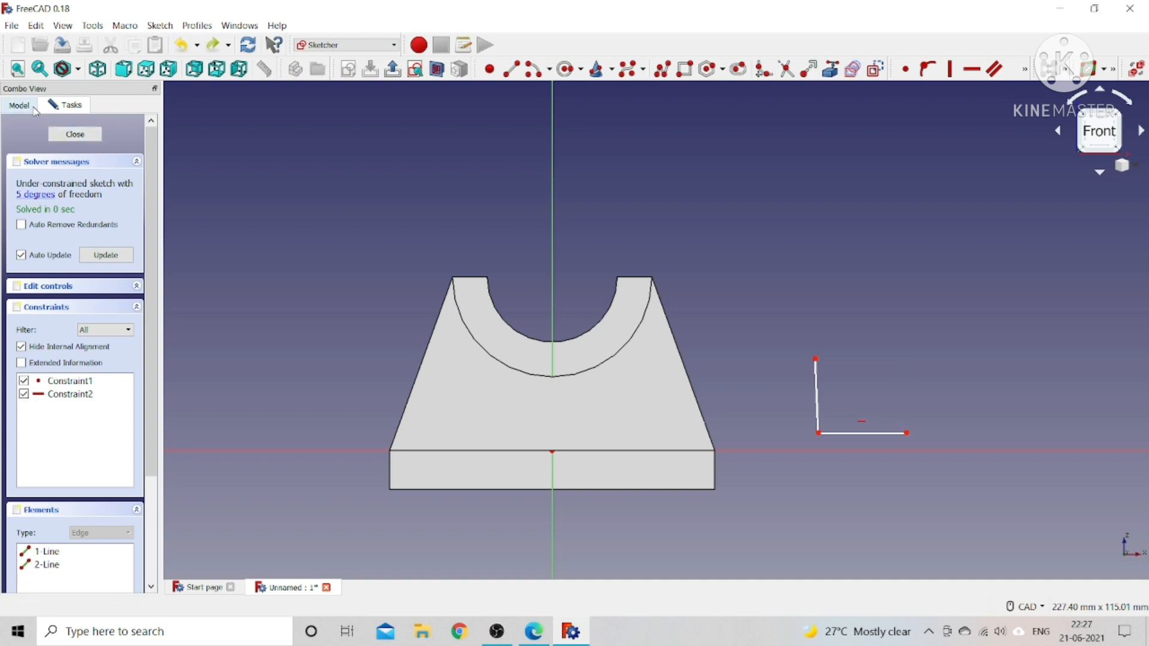
left_click(74, 134)
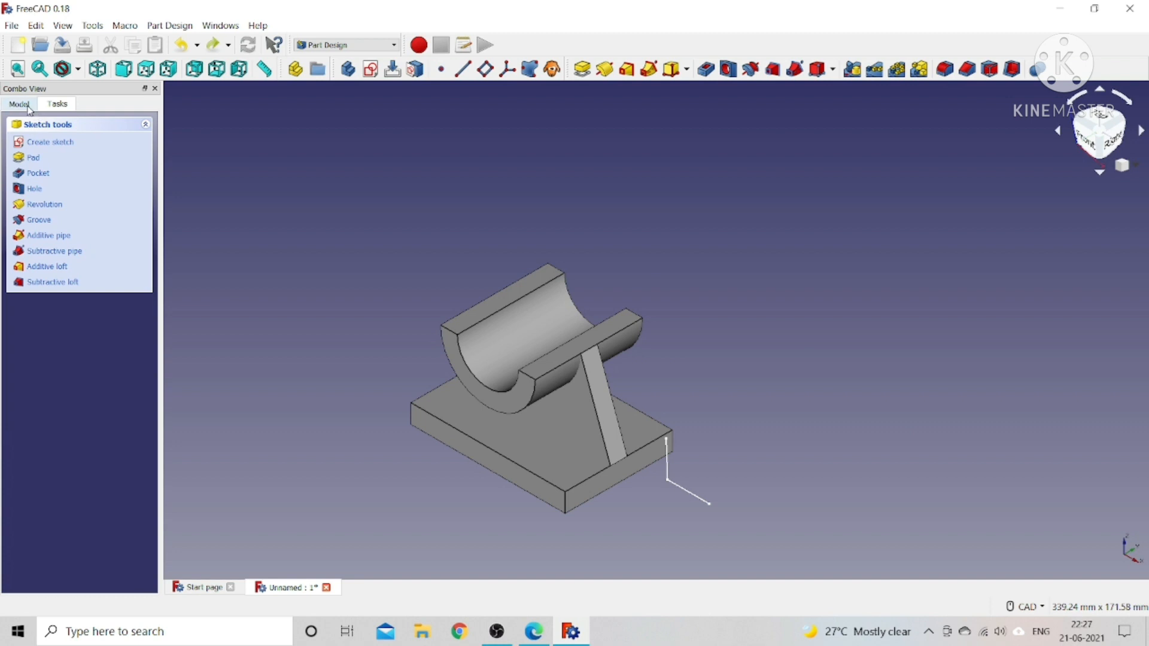
right_click(79, 240)
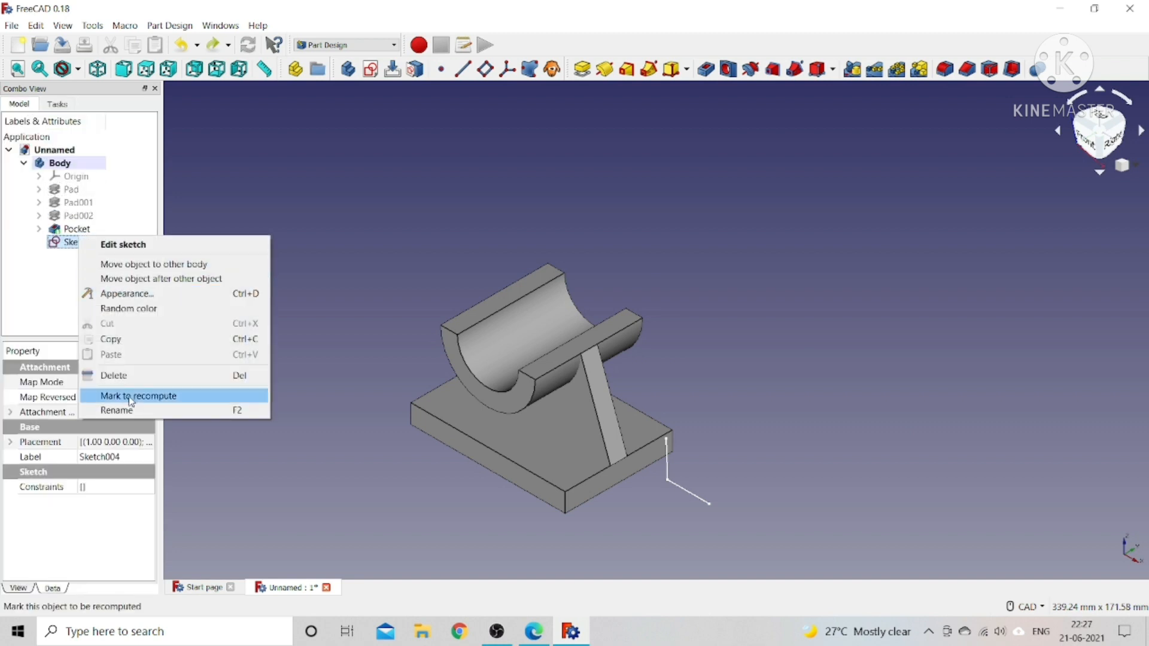
left_click(147, 376)
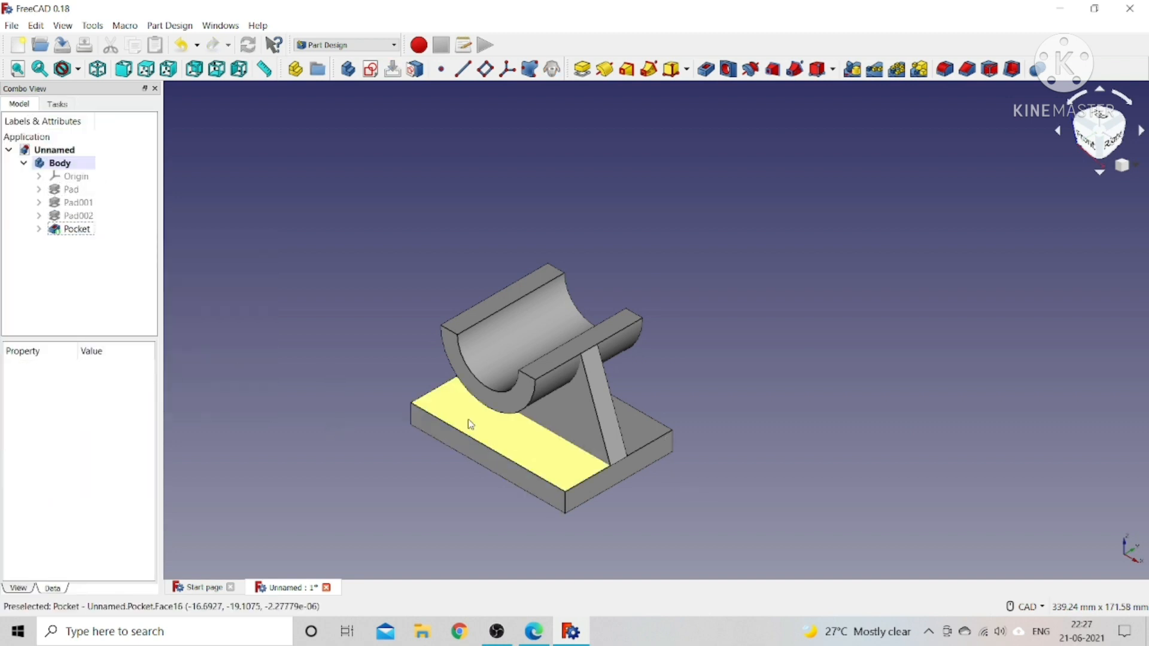
Create a new sketch on the base plate's long front face.
left_click(480, 453)
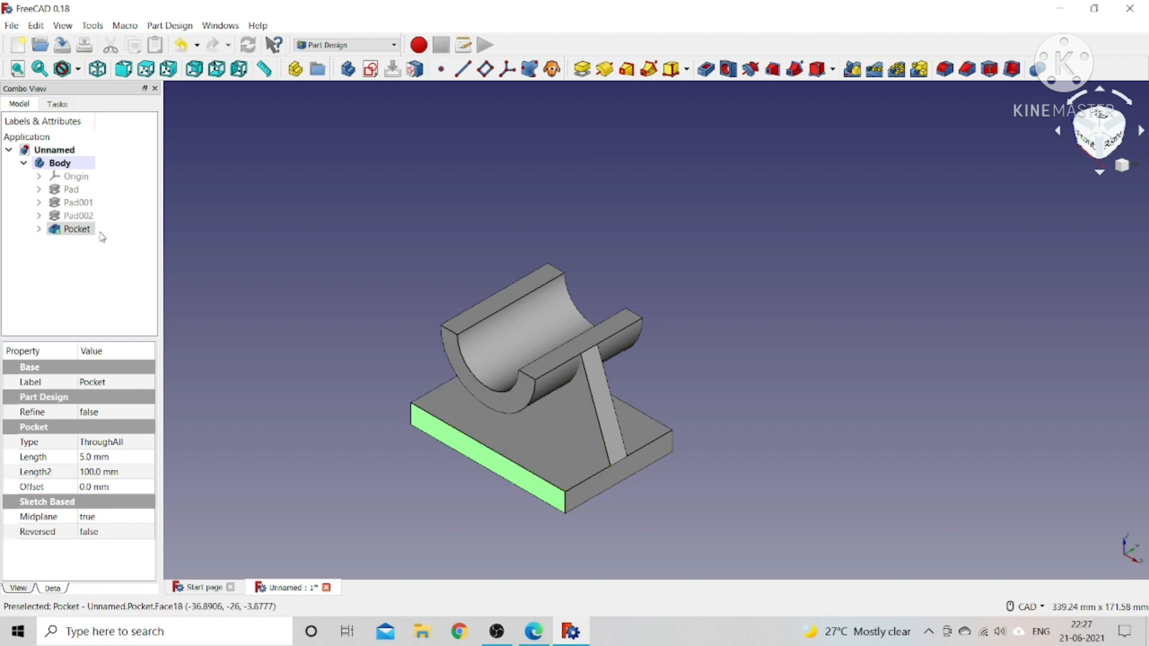
left_click(75, 106)
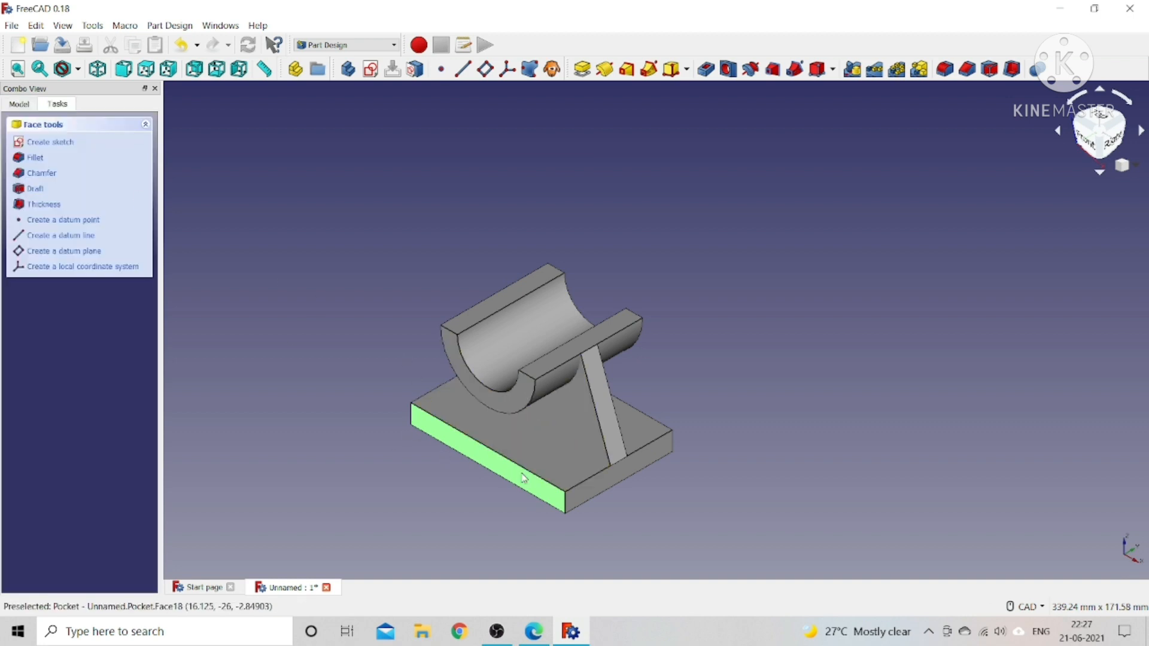
left_click(72, 143)
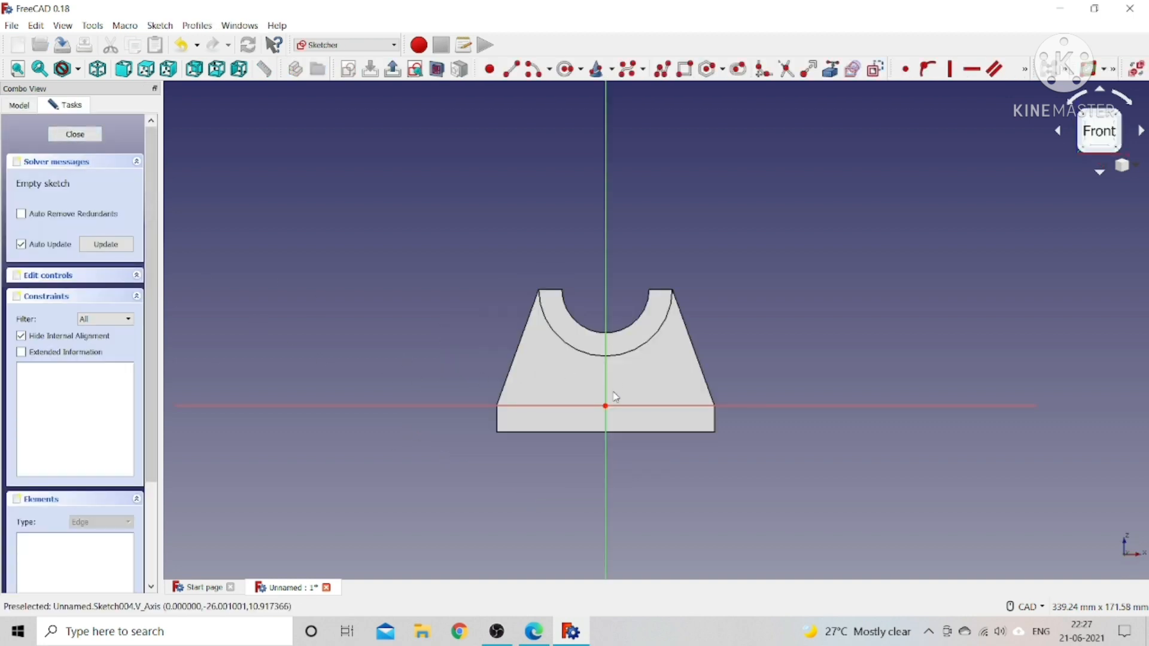
scroll(616, 397, "up", 5)
scroll(616, 397, "down", 4)
scroll(616, 397, "up", 6)
scroll(616, 397, "down", 4)
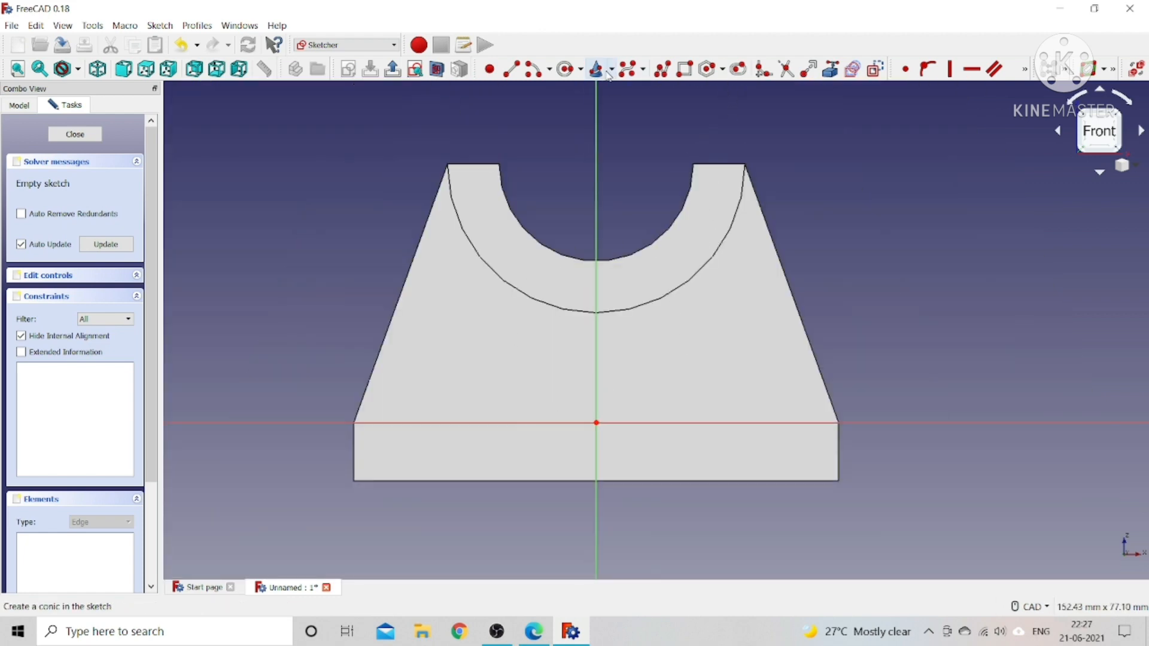
Sketch an open U-shaped polyline about 14 mm wide between the bearing and the base plate, with both side lines vertical.
left_click(663, 69)
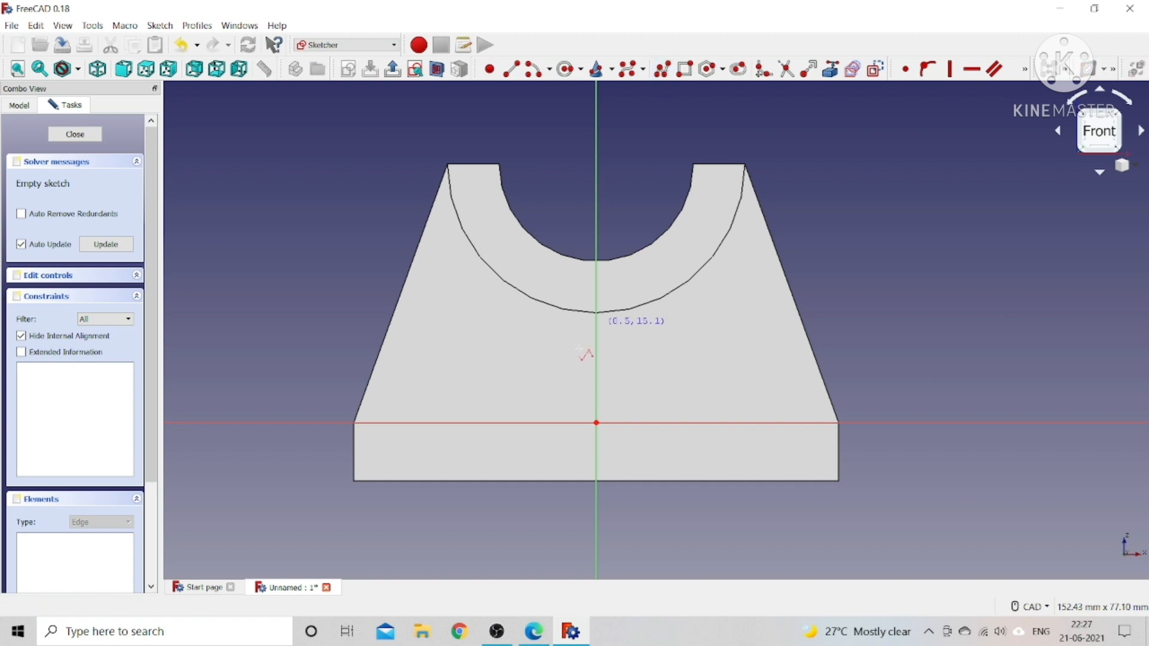
left_click(543, 312)
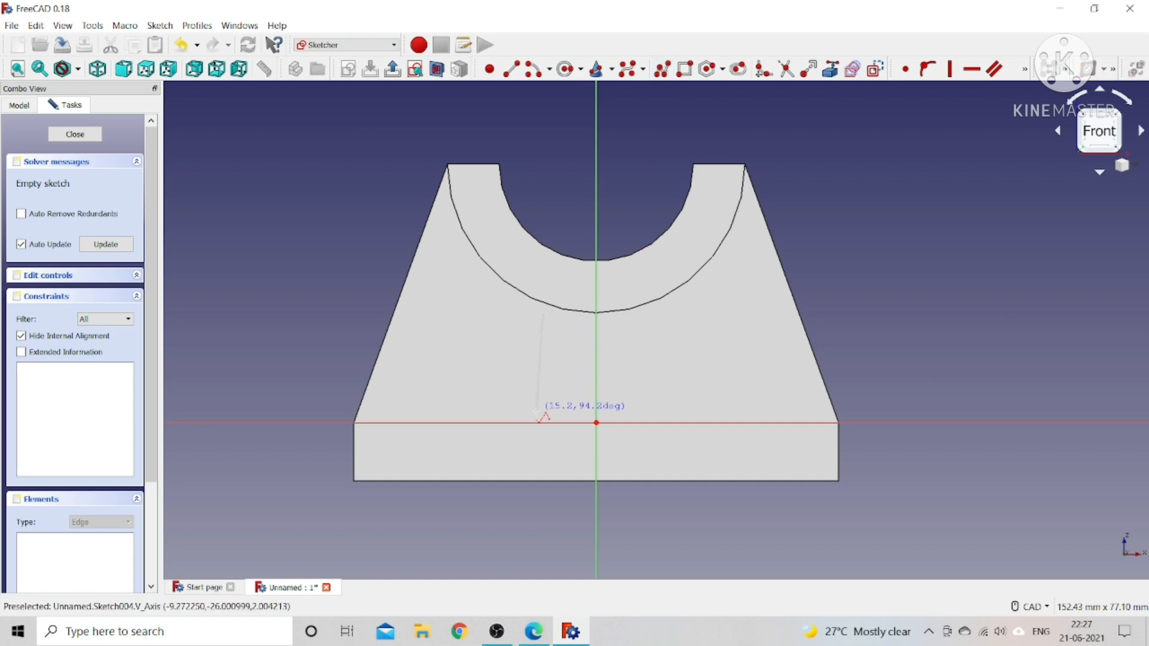
left_click(543, 416)
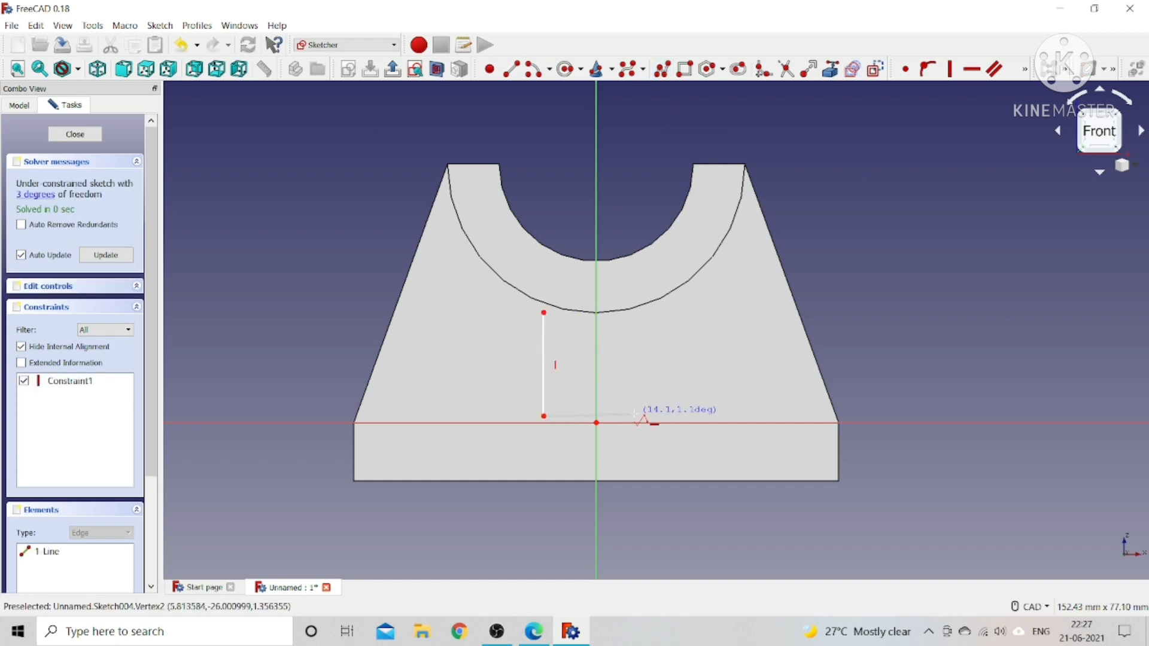
left_click(635, 416)
left_click(630, 322)
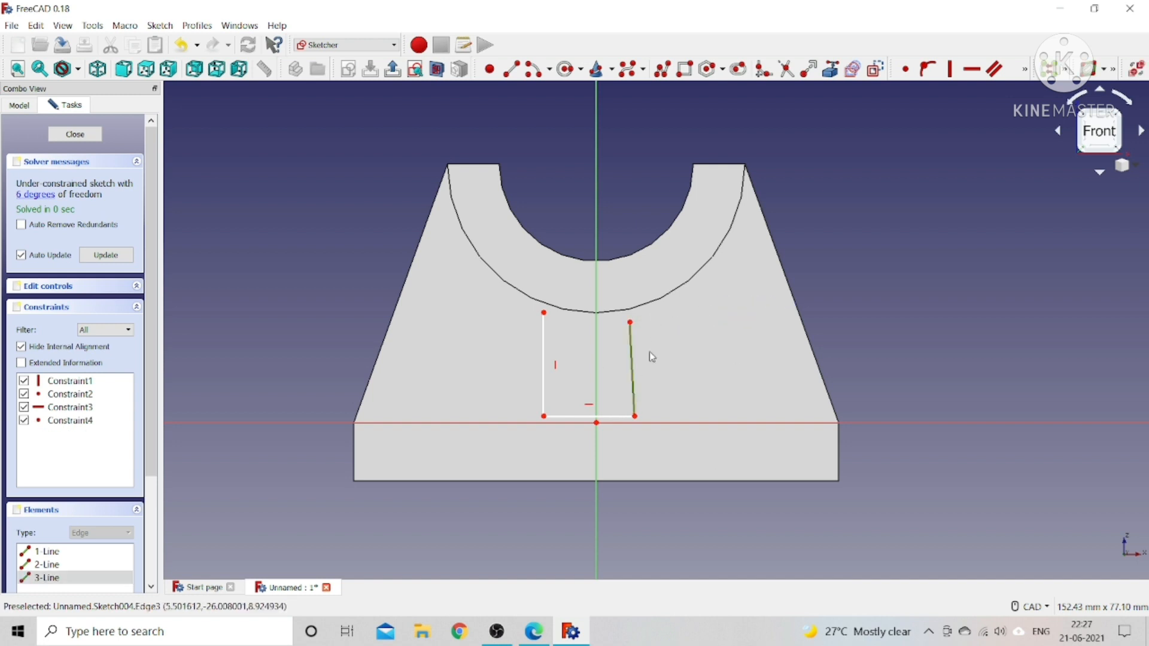
left_click(950, 69)
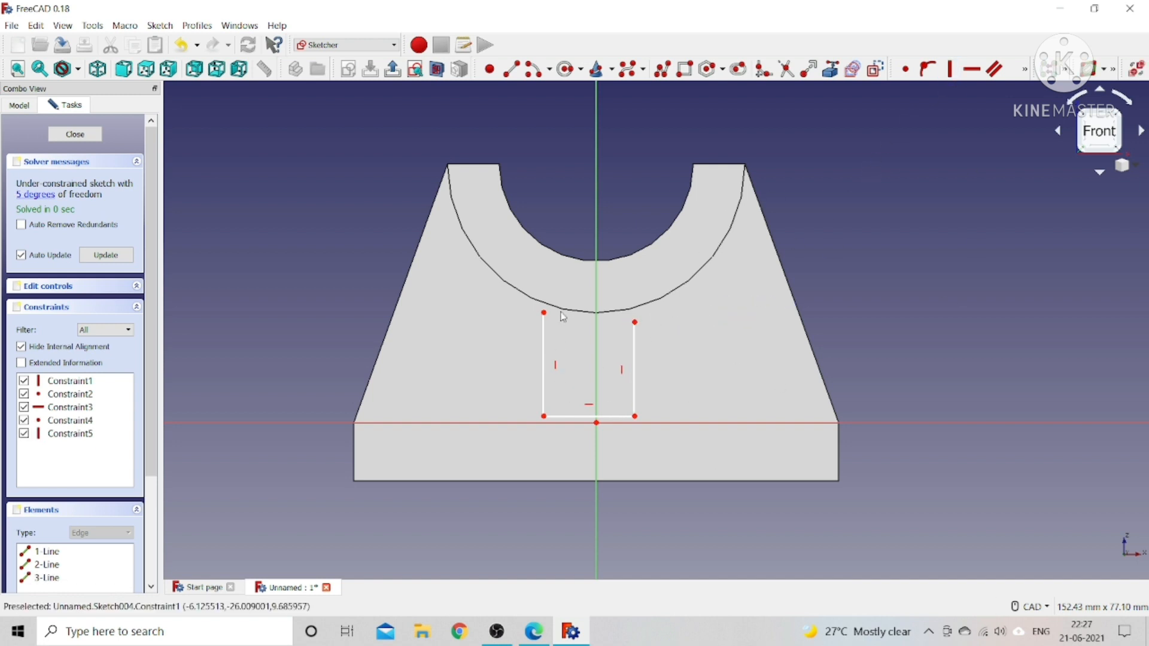
Make the base line's endpoints symmetric about the vertical axis and delete the redundant horizontal constraint, checking the reference drawing first.
left_click(521, 631)
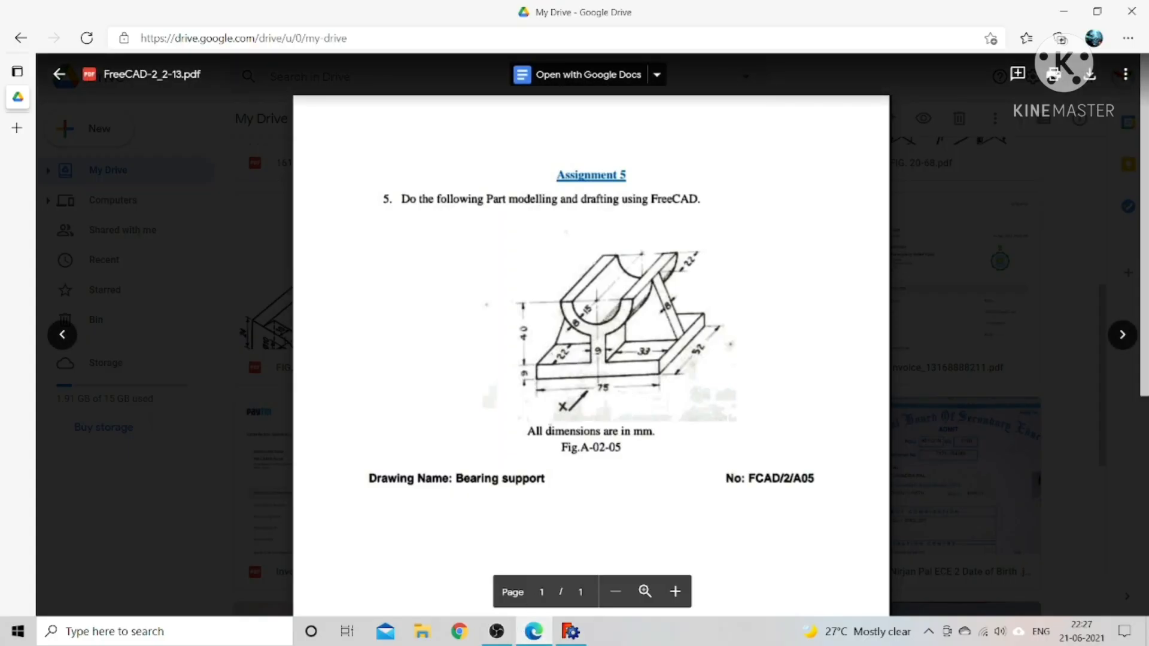
left_click(570, 632)
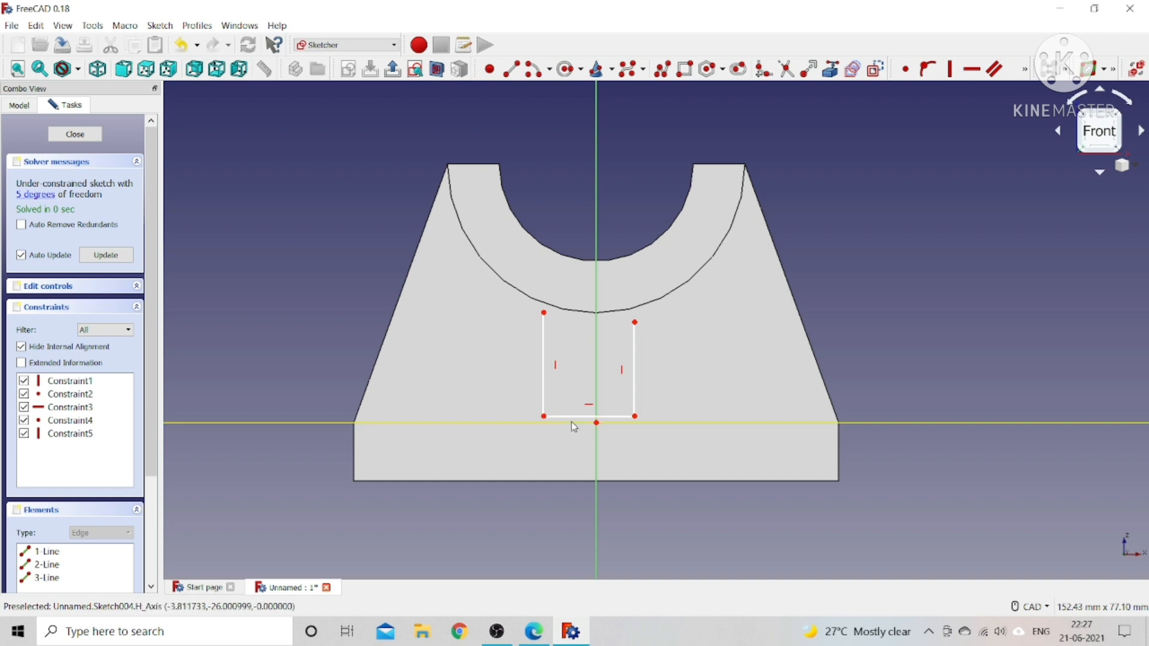
left_click(543, 416)
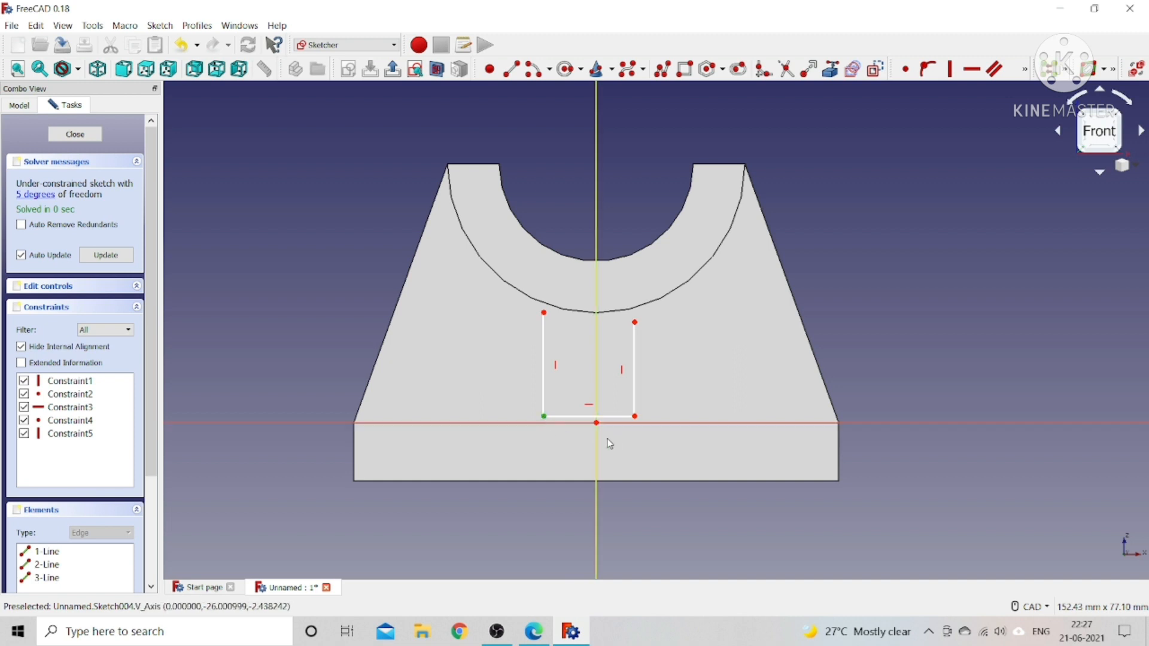
left_click(636, 419)
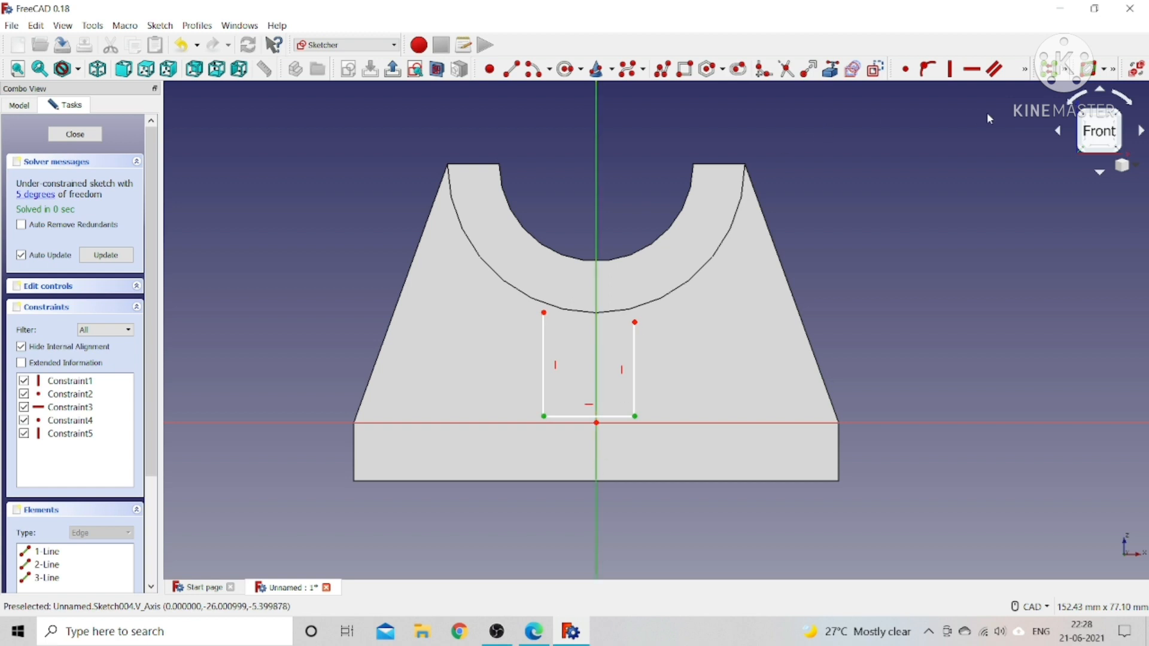
left_click(1026, 70)
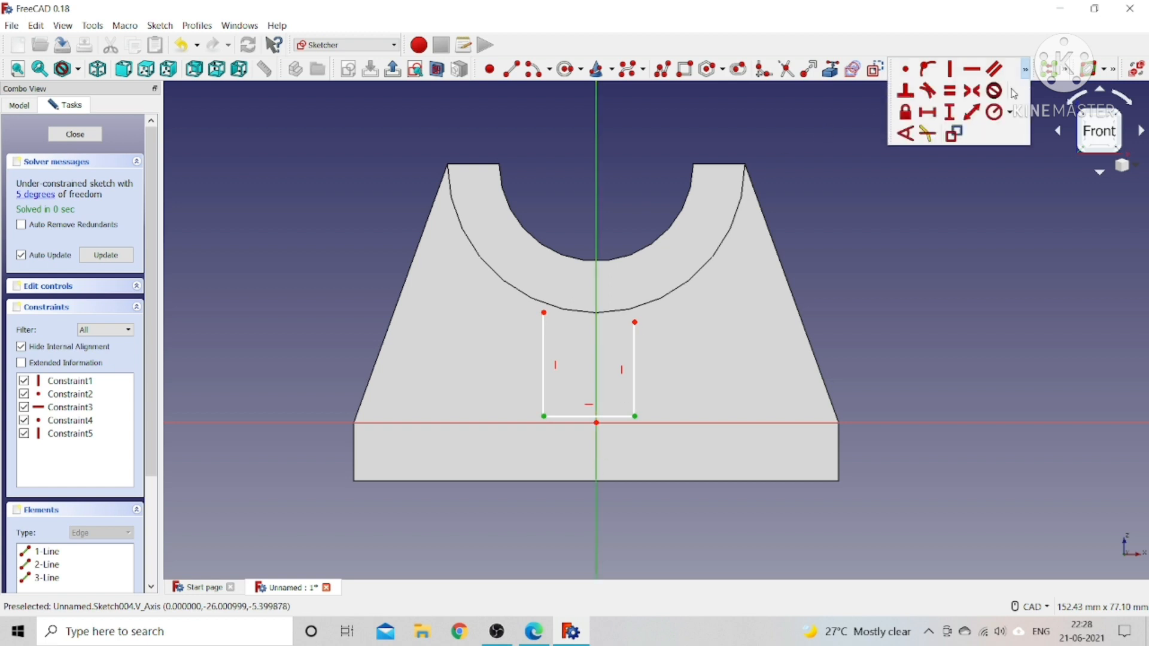
left_click(992, 98)
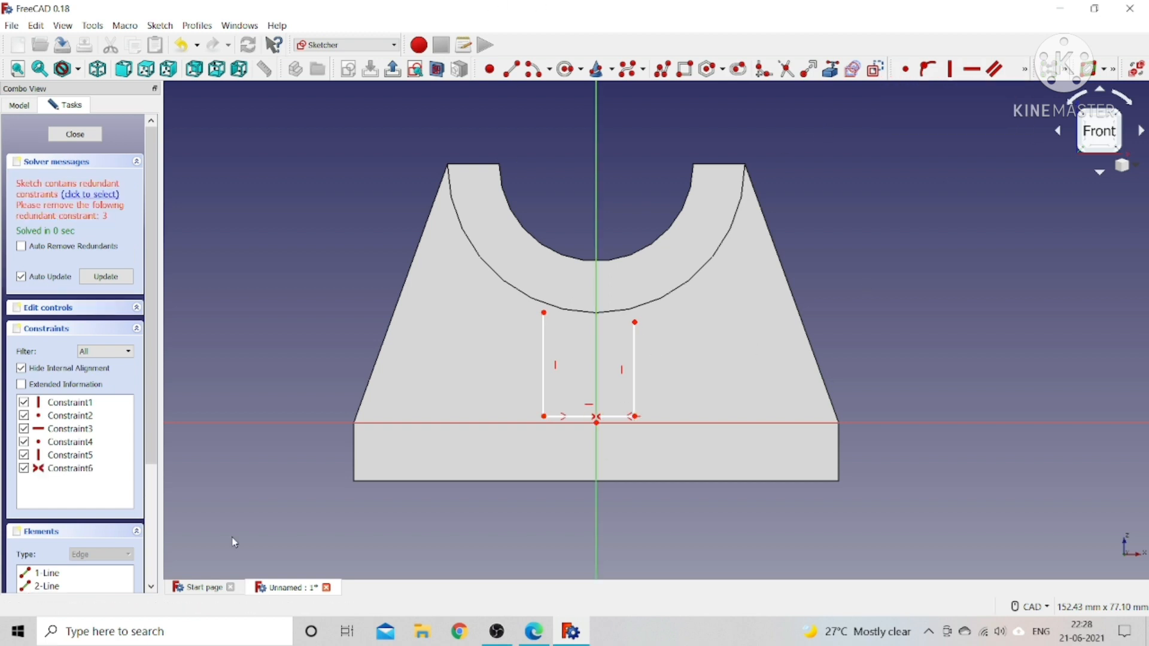
right_click(86, 429)
left_click(119, 549)
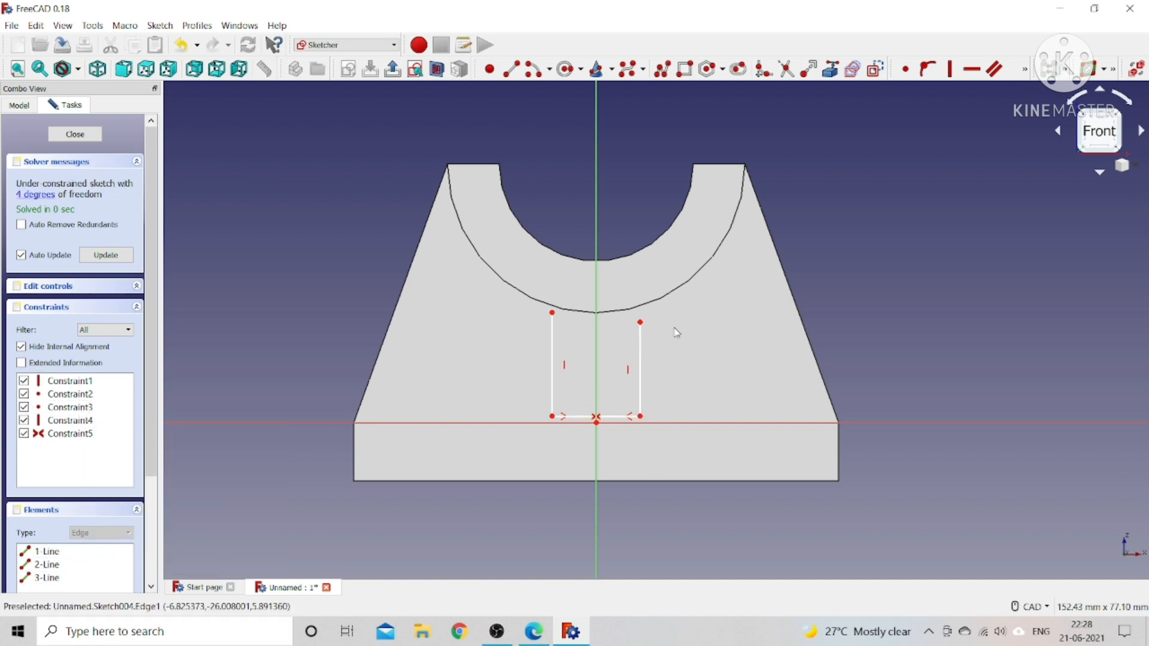
Dimension the U profile's base line to a horizontal length of 9 mm per the drawing and place the dimension below the base plate.
left_click(534, 631)
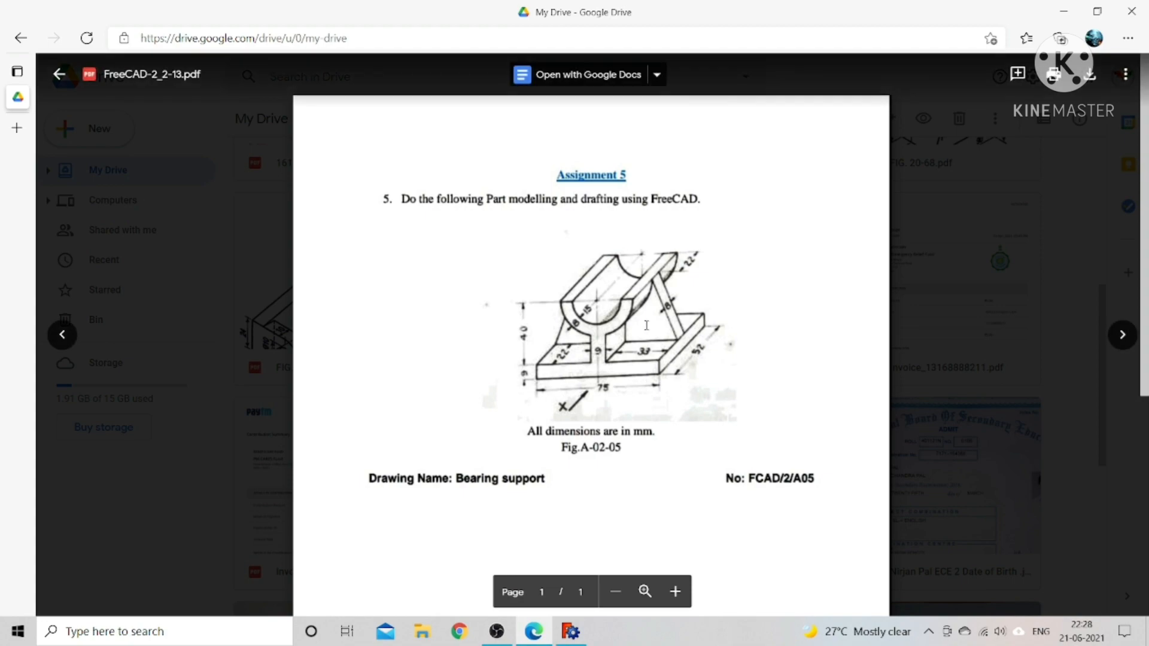
left_click(570, 632)
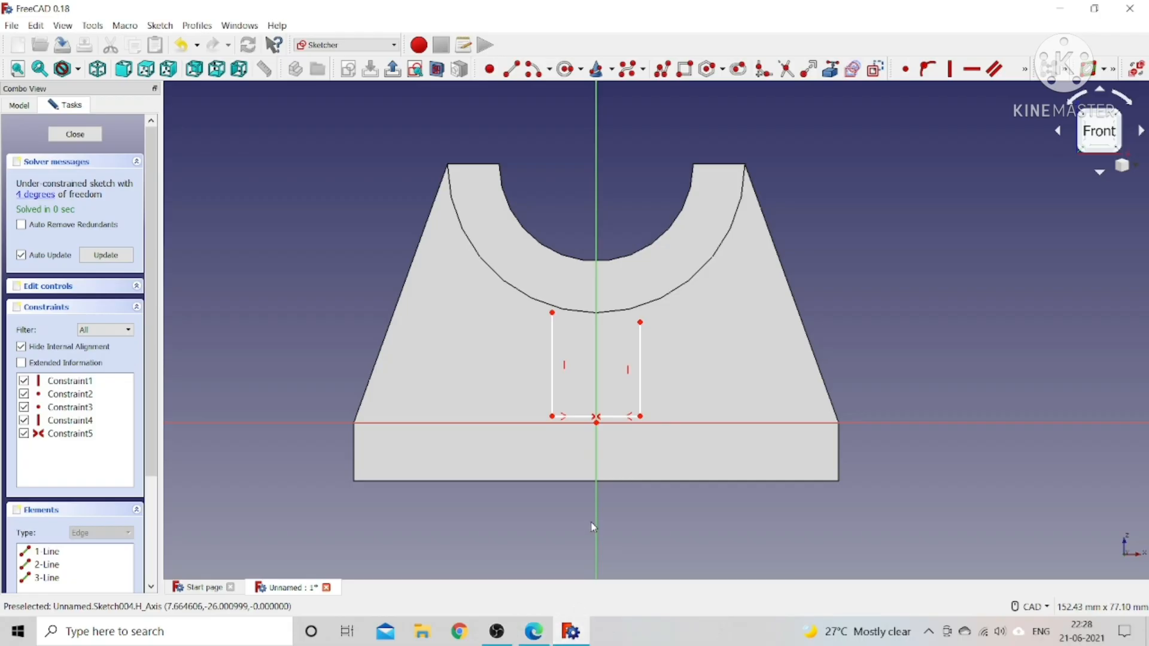
left_click(623, 418)
left_click(1027, 72)
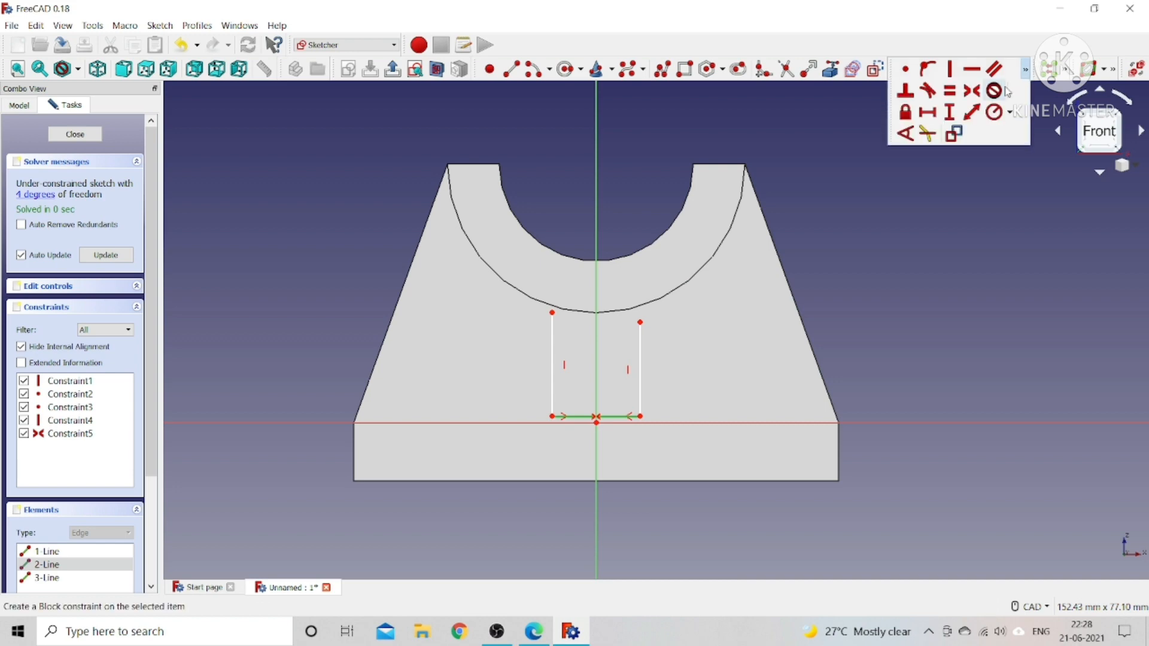
left_click(930, 111)
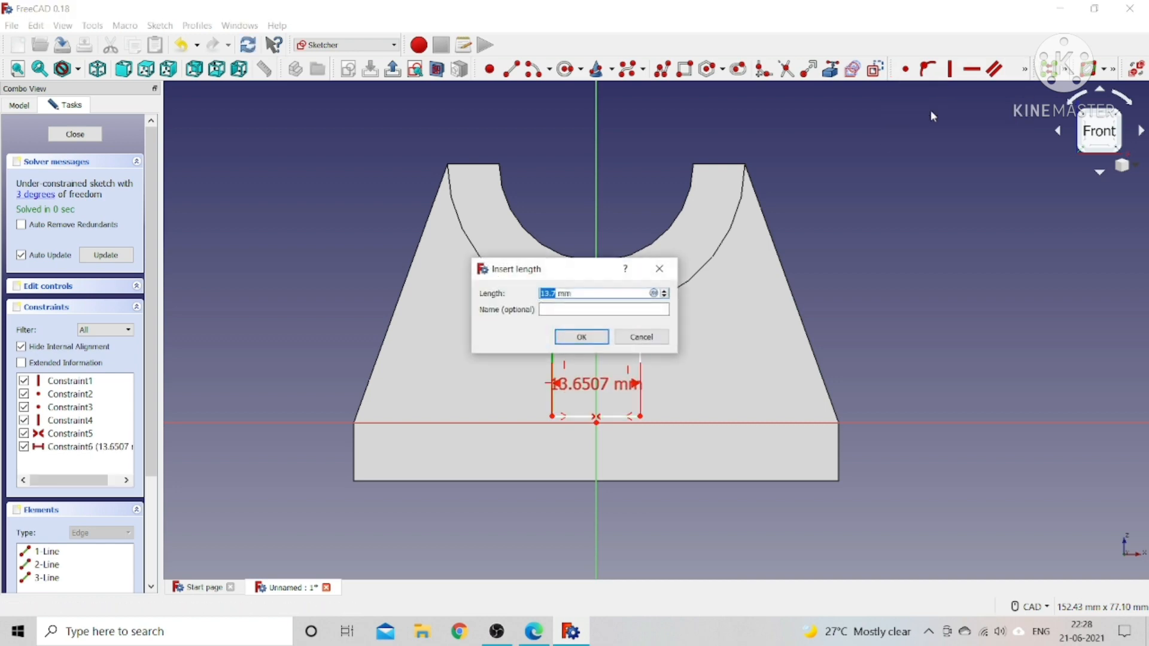
key("Return")
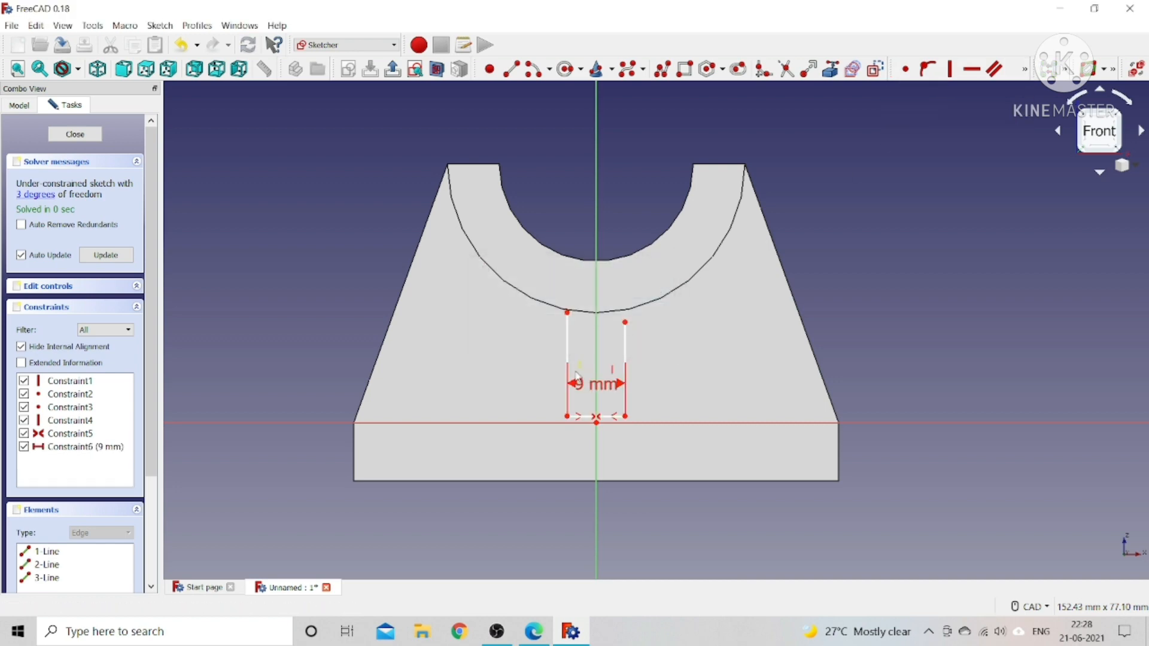
mouse_move(577, 380)
left_mouse_down()
mouse_move(620, 505)
mouse_move(664, 510)
left_mouse_up()
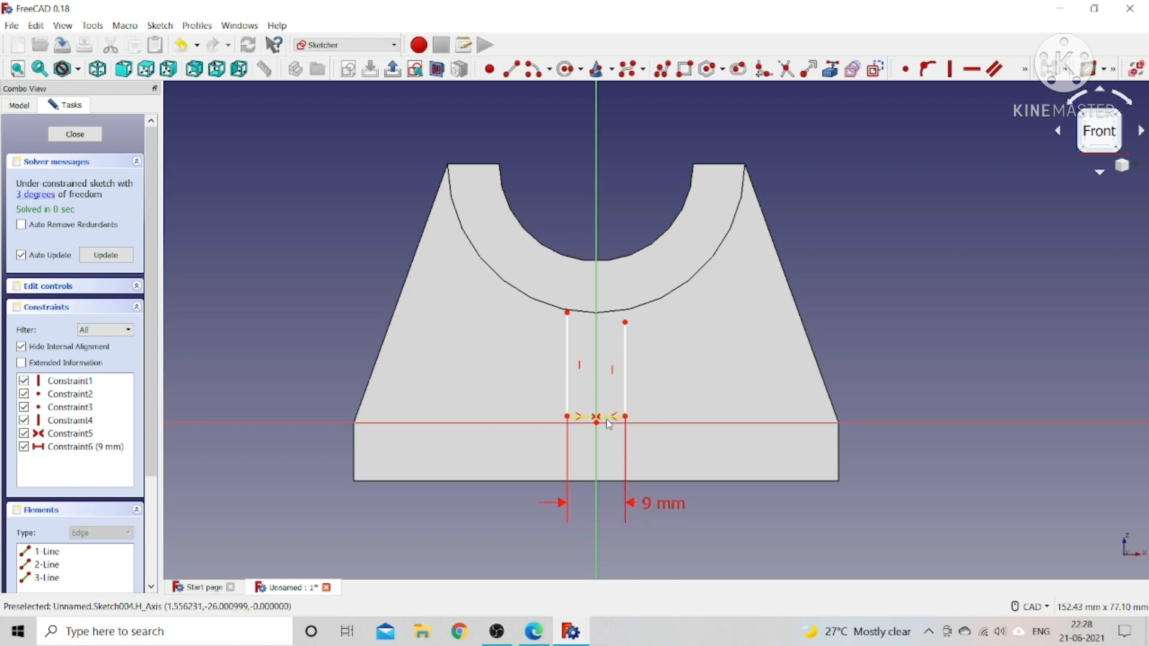
Constrain the lower corner of the U profile onto the horizontal axis so its base line lies on the base plate's upper edge.
mouse_move(606, 419)
left_mouse_down()
mouse_move(607, 429)
mouse_move(610, 416)
left_mouse_up()
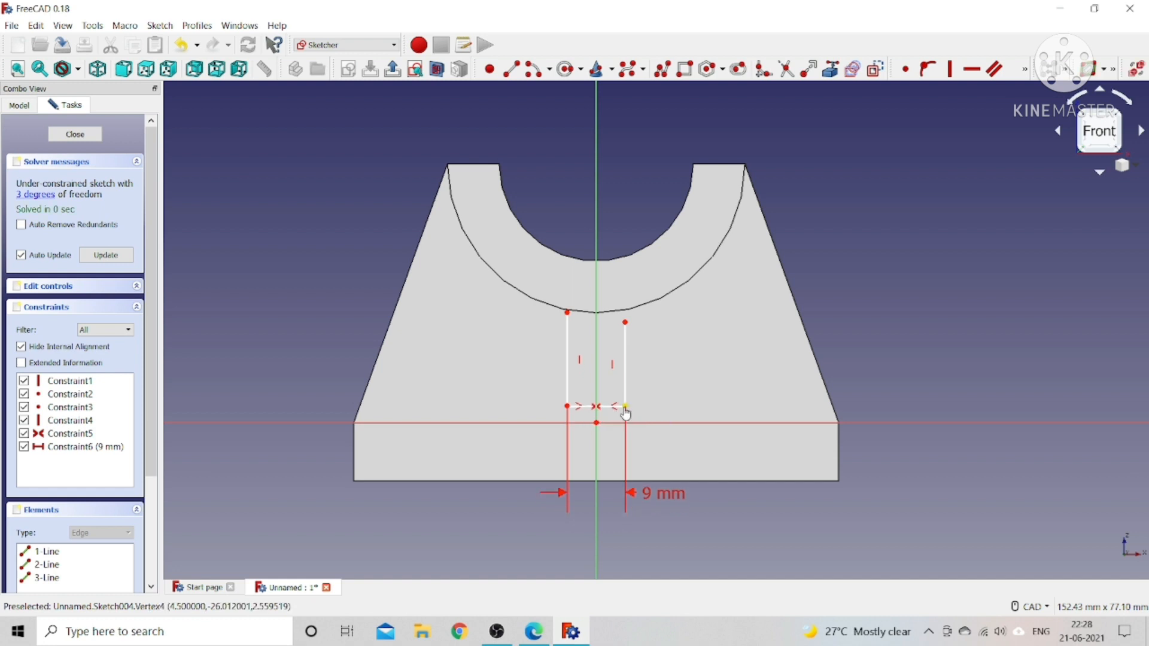
left_click(626, 407)
left_click(644, 423)
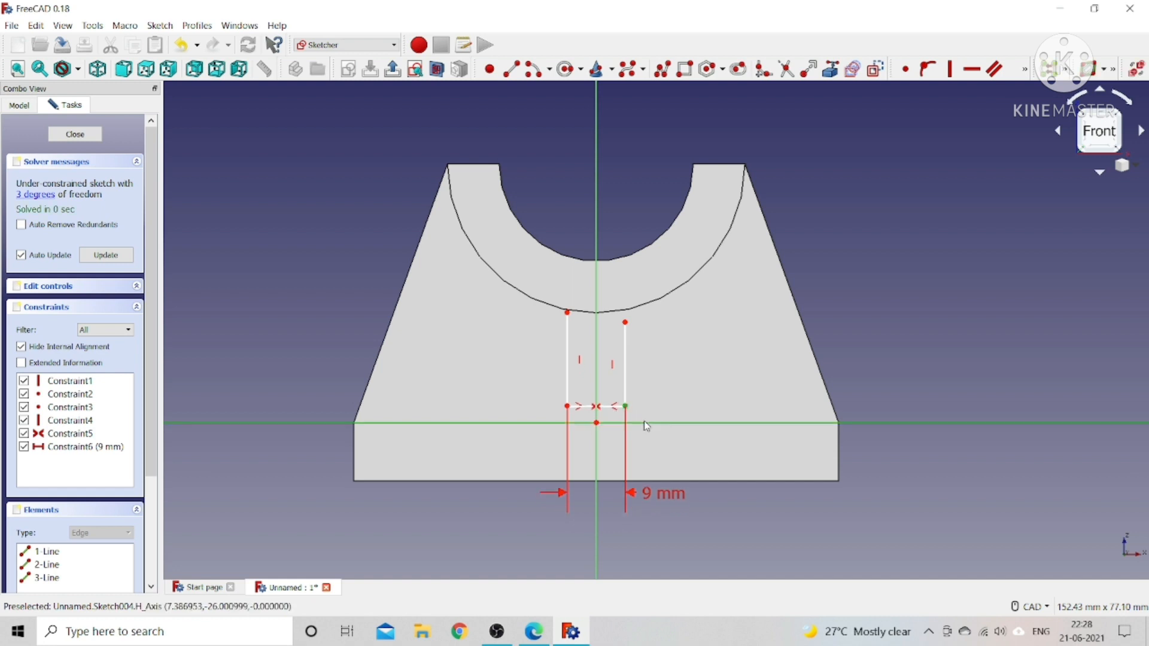
left_click(928, 68)
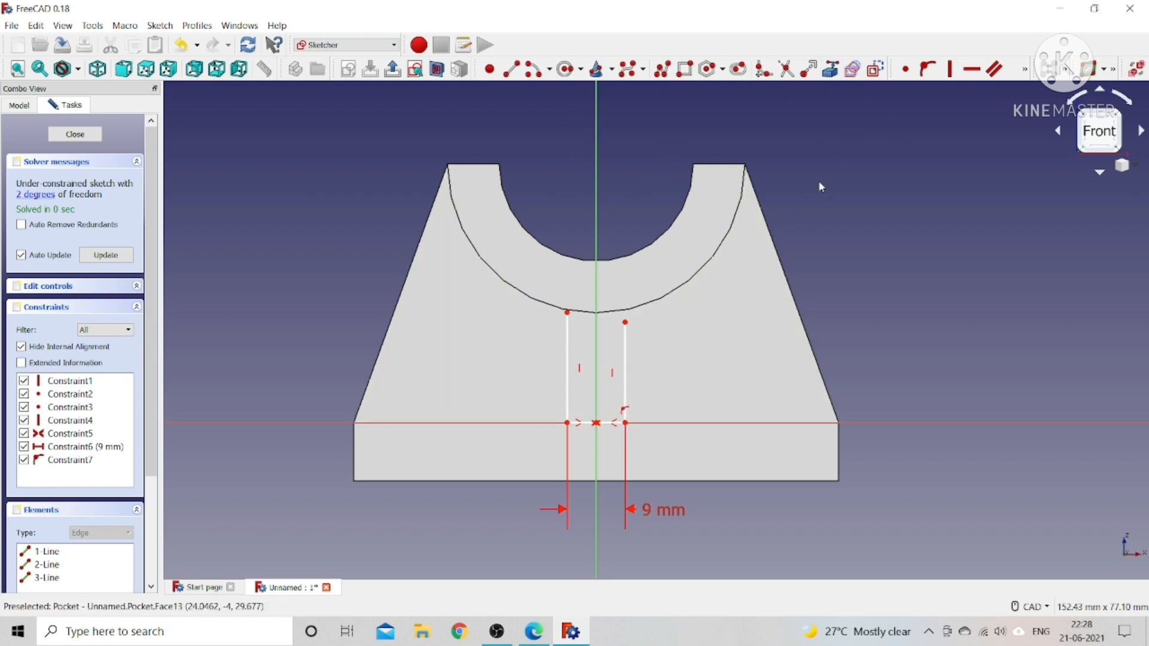
Consult the reference drawing and link the half bearing's outer arc into the sketch as external geometry.
left_click(533, 630)
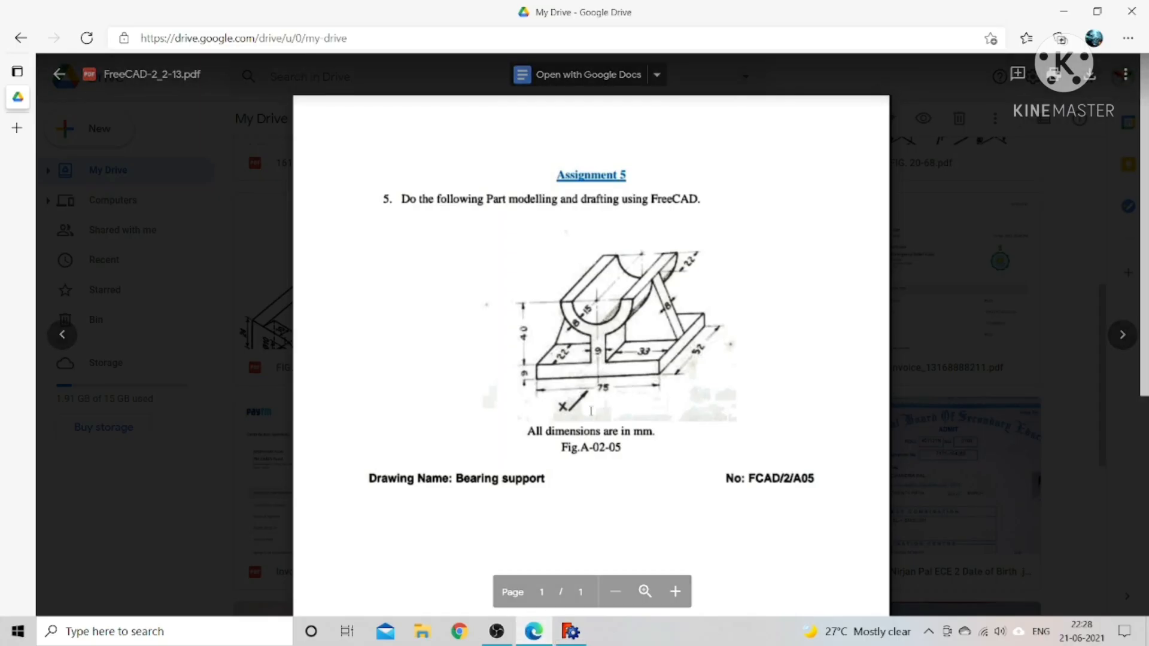
left_click(572, 634)
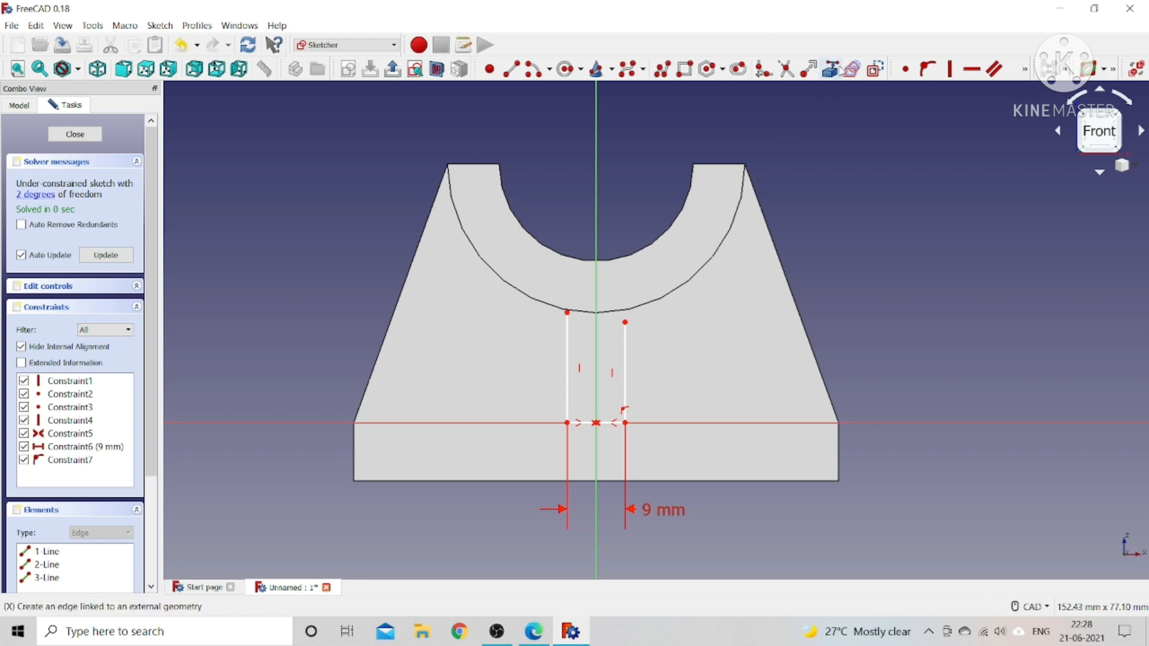
left_click(724, 242)
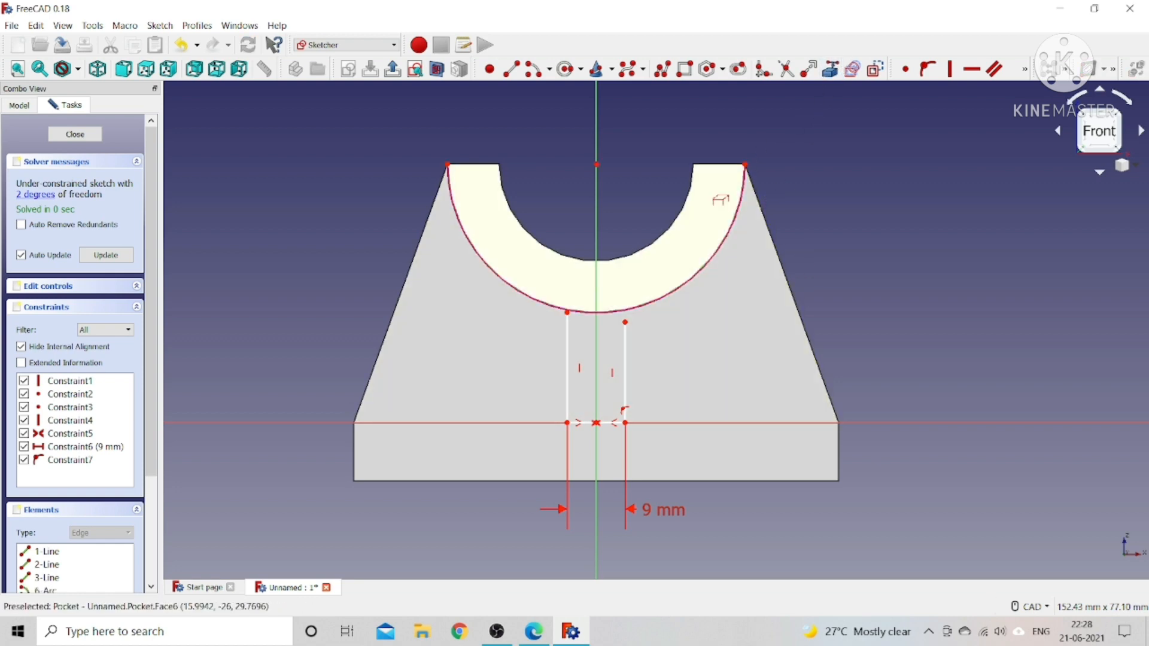
right_click(855, 220)
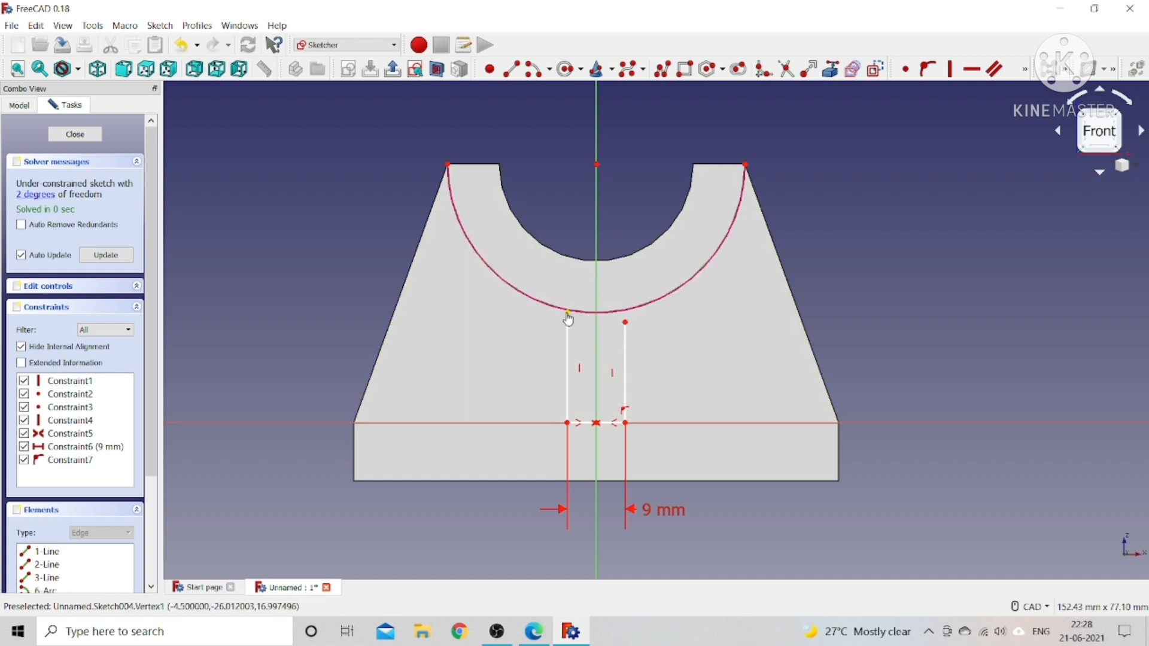
Constrain the upper endpoints of both vertical side lines onto the bearing's linked outer arc.
left_click(588, 313)
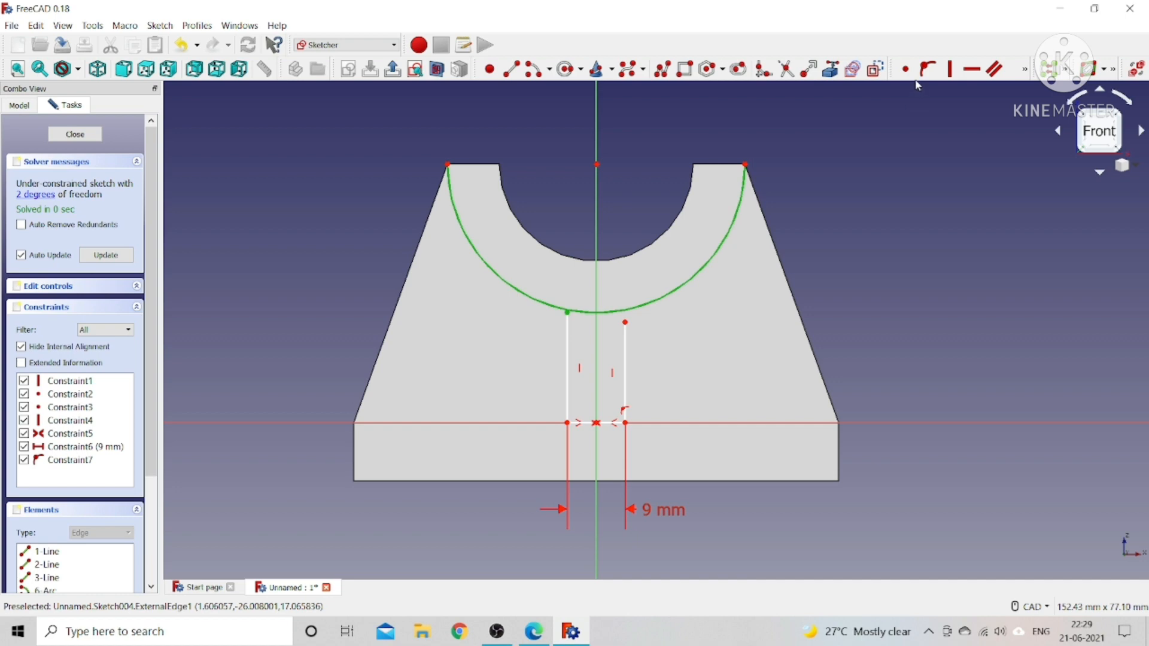
left_click(927, 70)
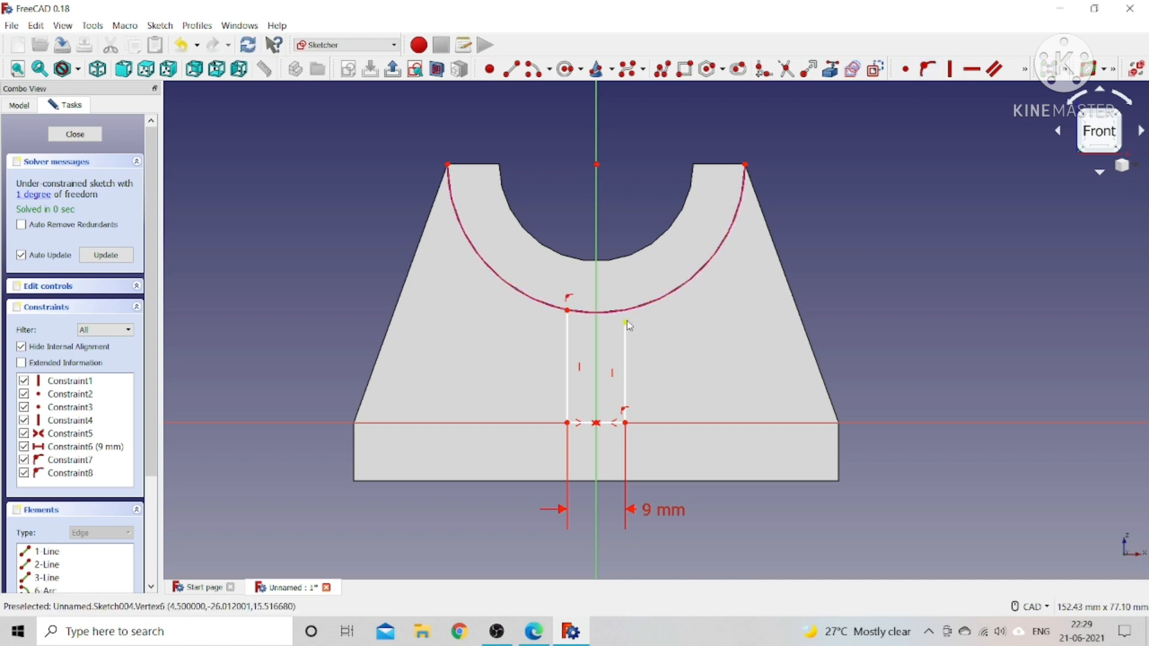
left_click(636, 306)
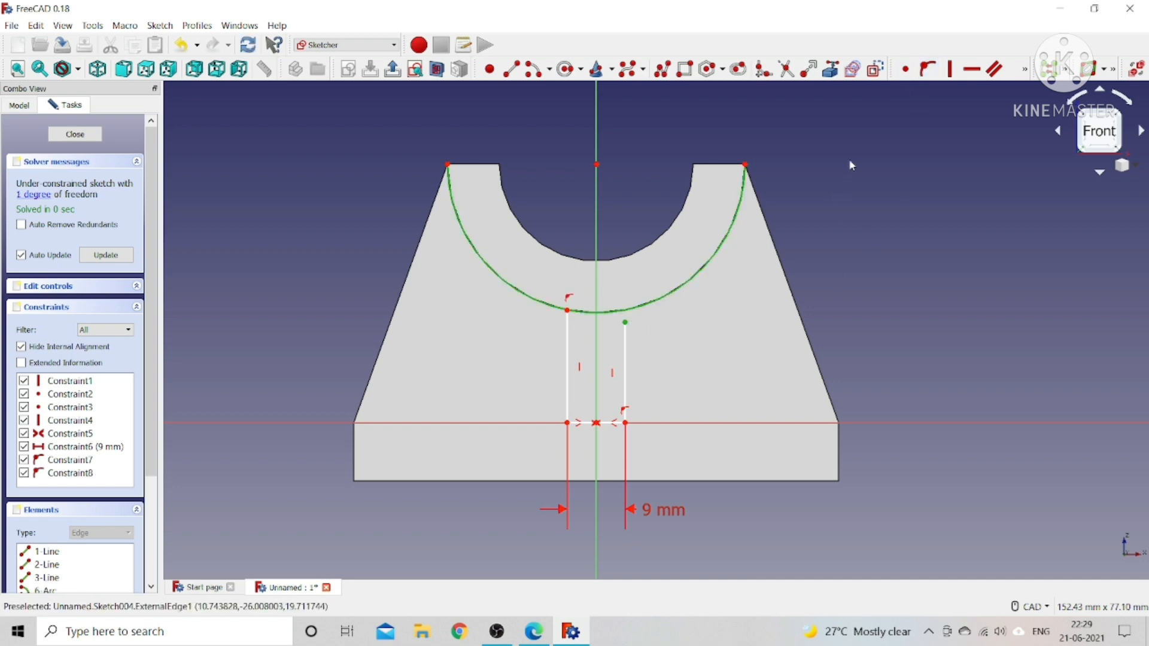
left_click(925, 72)
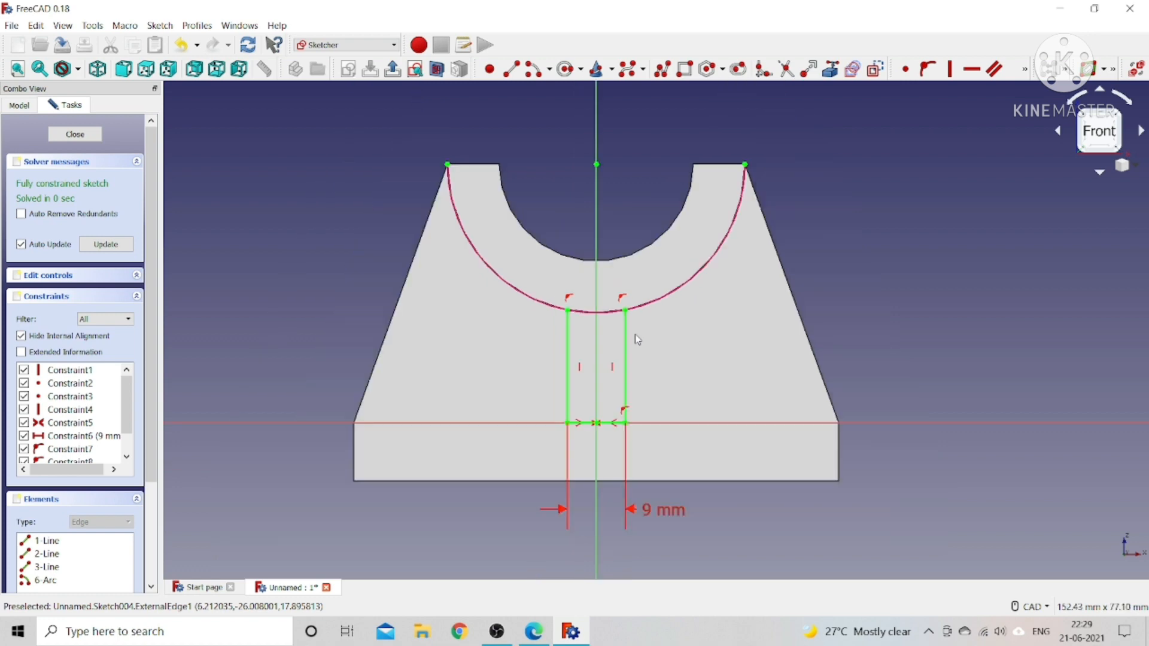
Sketch an arc centred on the bearing's centre, running through the half bearing's section above the two side lines.
scroll(614, 354, "up", 2)
scroll(614, 354, "down", 4)
scroll(615, 355, "up", 2)
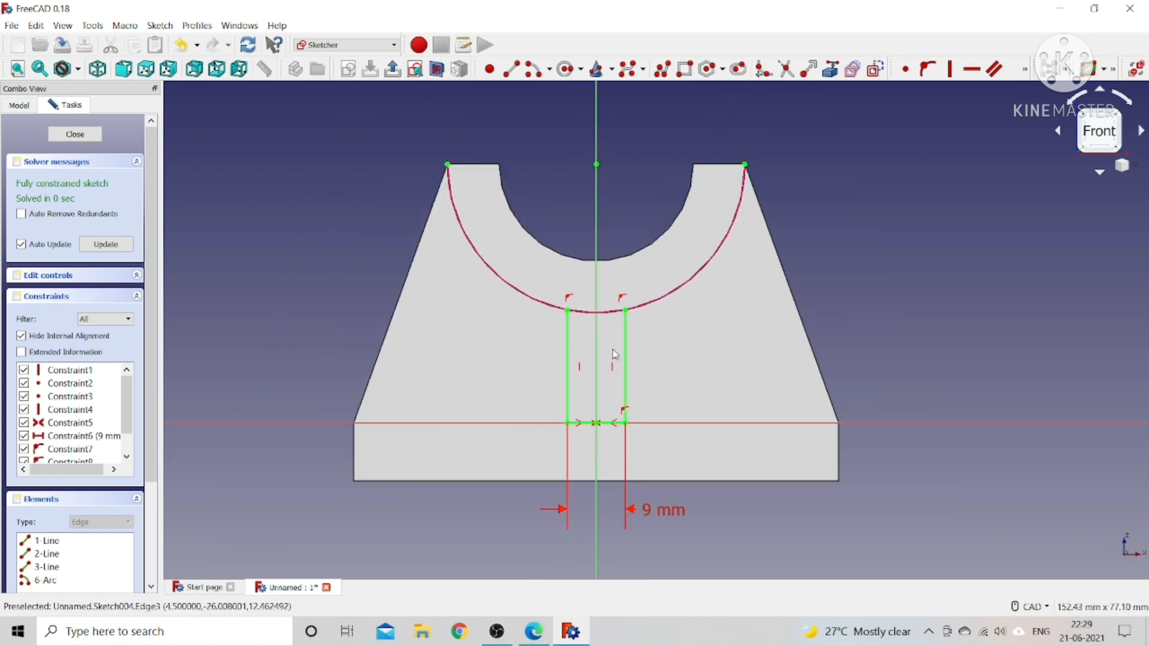
scroll(615, 354, "up", 2)
scroll(615, 354, "down", 2)
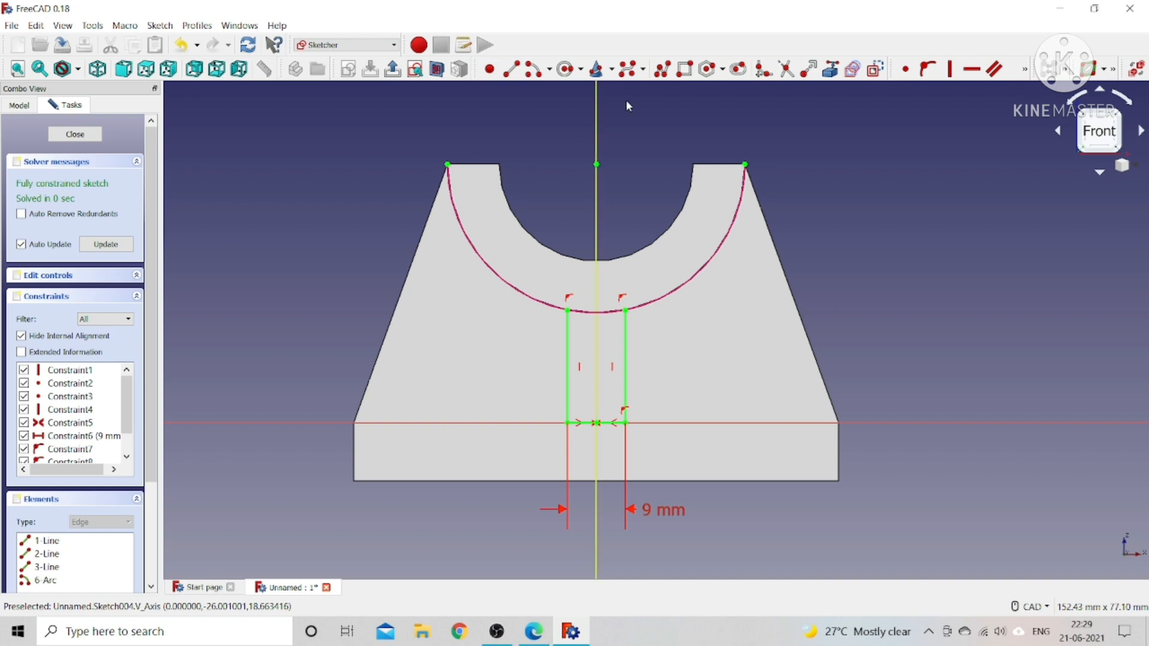
left_click(534, 70)
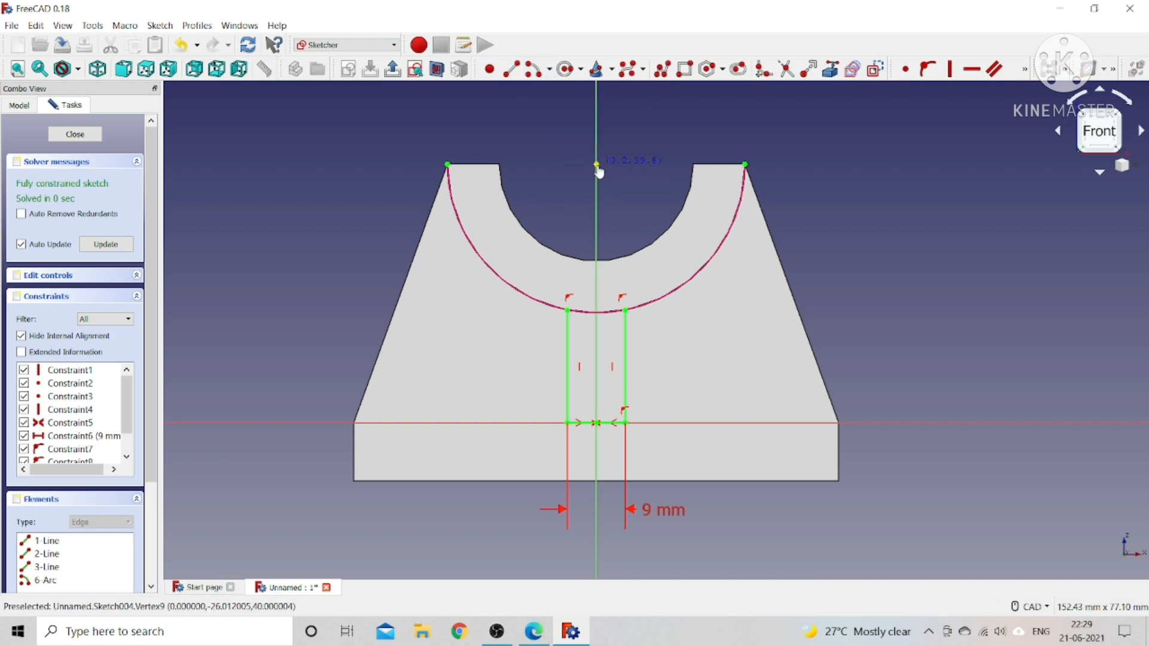
left_click(597, 164)
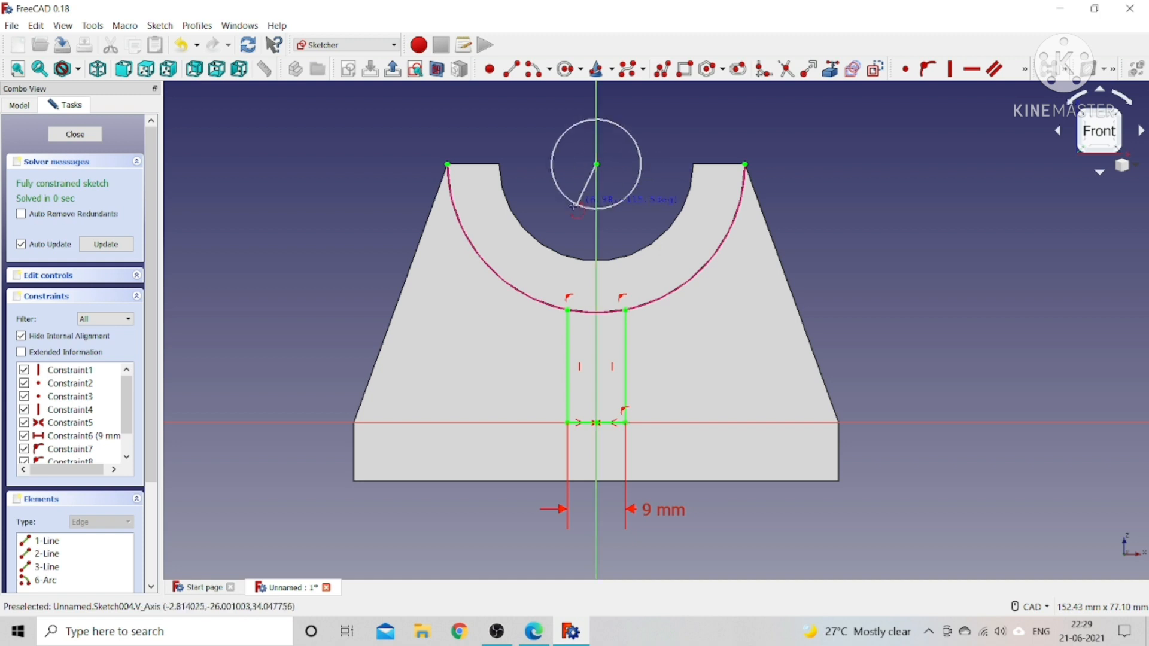
left_click(482, 198)
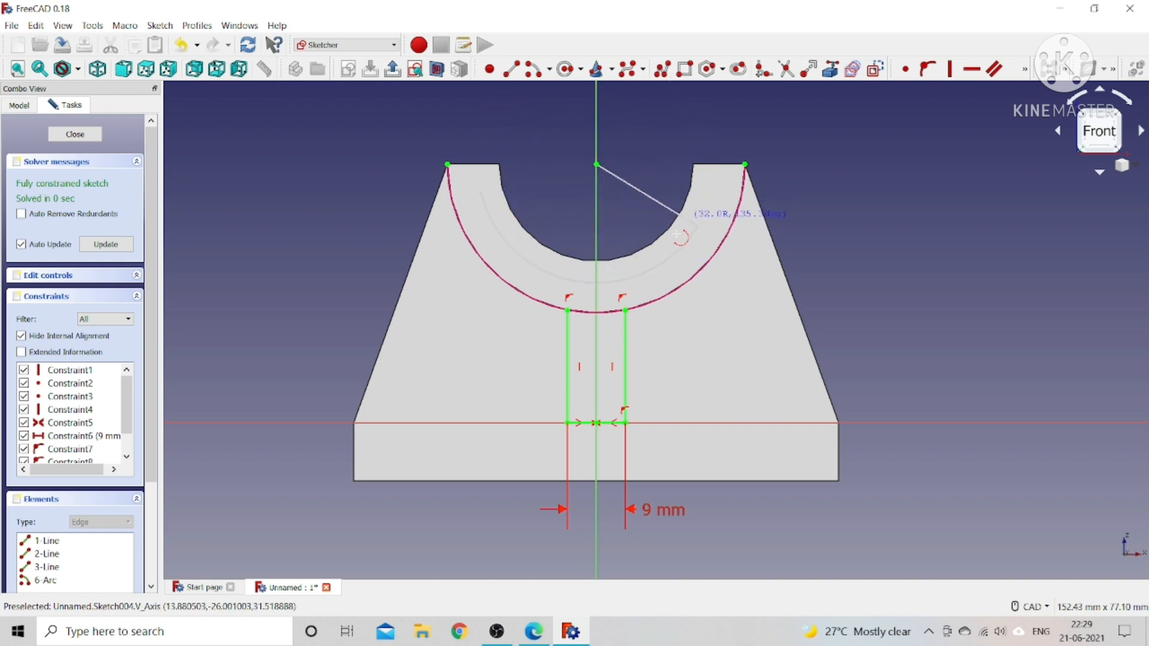
left_click(632, 266)
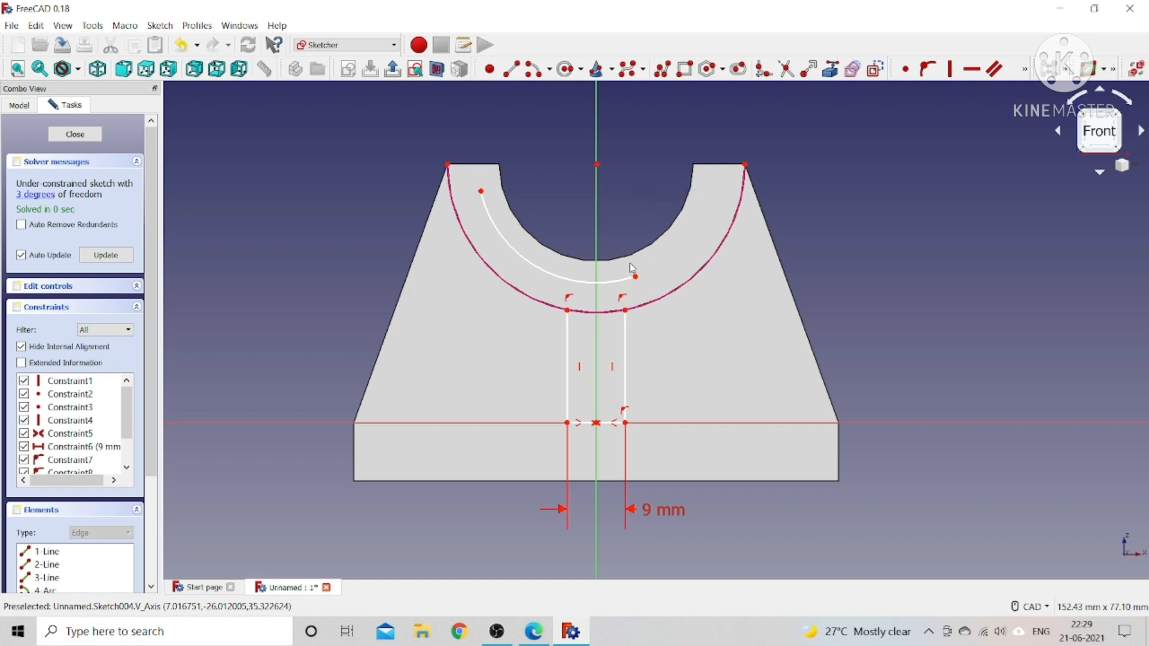
Shorten the arc to the web's width and make its endpoints coincident with the upper ends of the two side lines.
left_click_drag(481, 192, 565, 291)
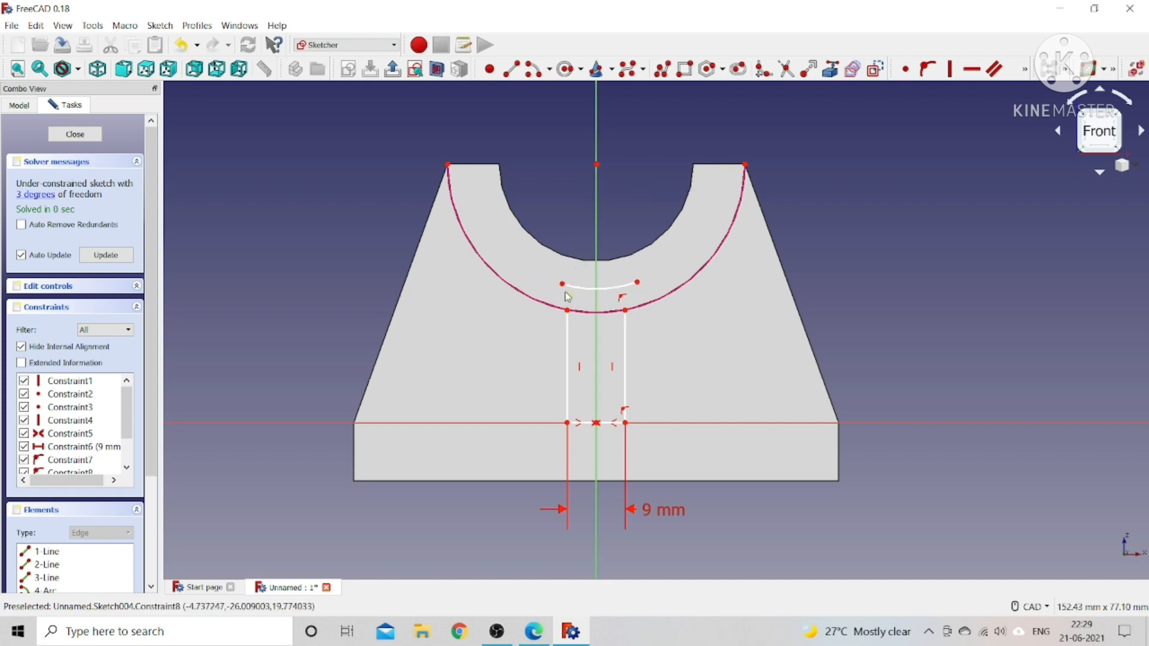
left_click(568, 310)
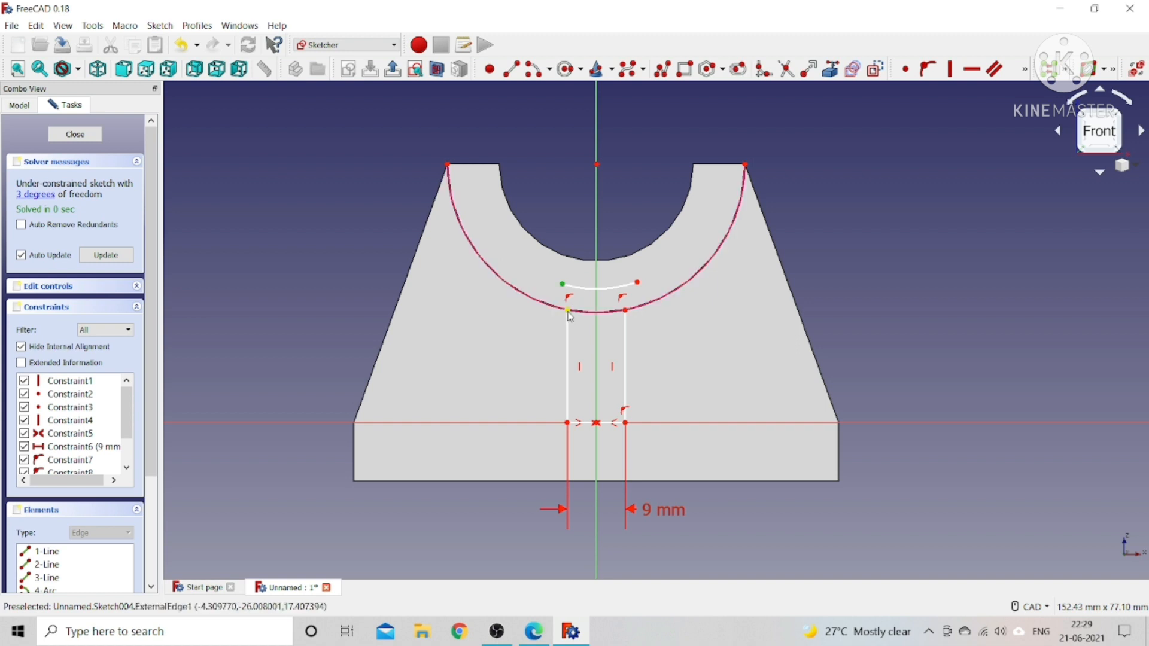
left_click(906, 70)
scroll(635, 317, "up", 2)
scroll(636, 318, "up", 2)
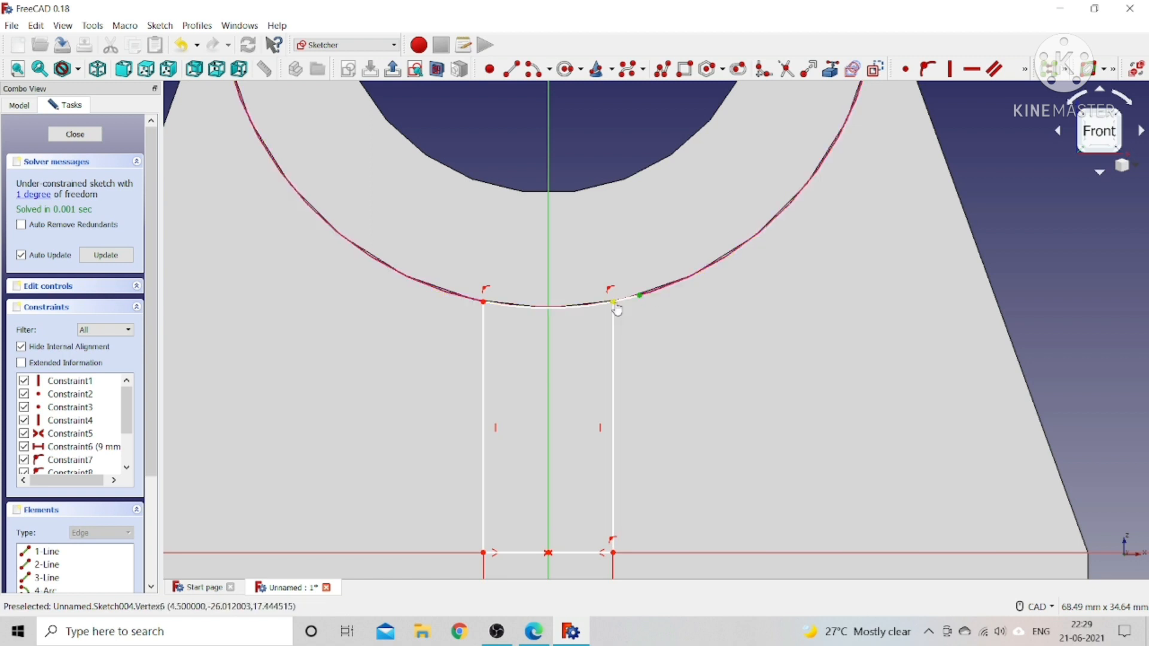
left_click(905, 69)
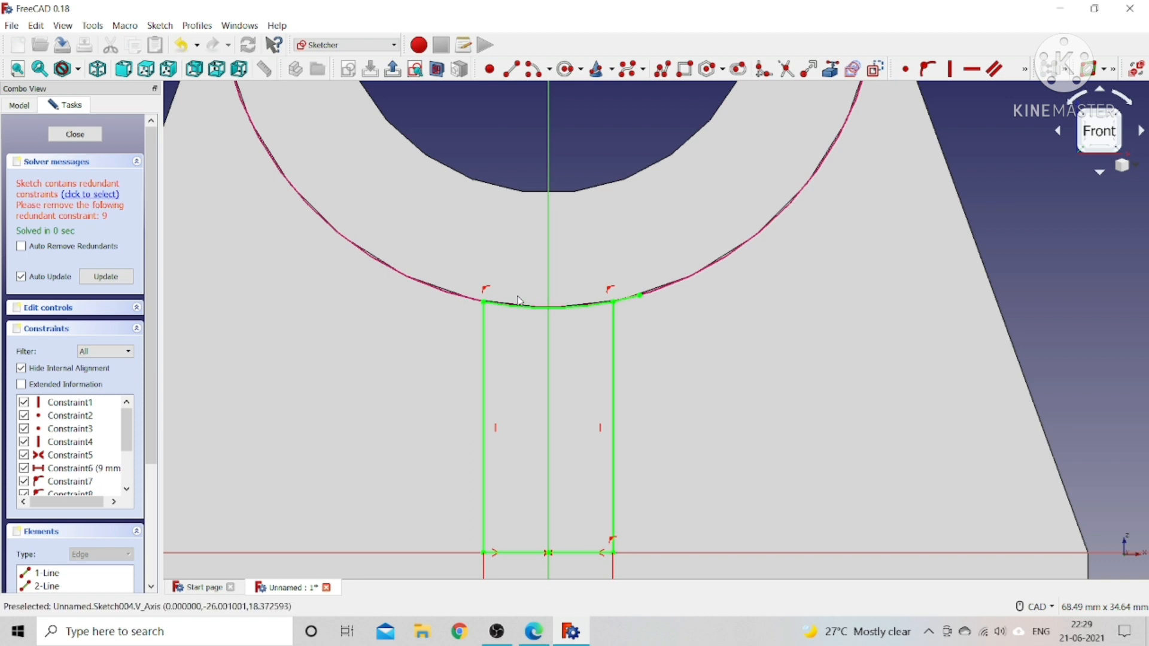
scroll(517, 298, "down", 4)
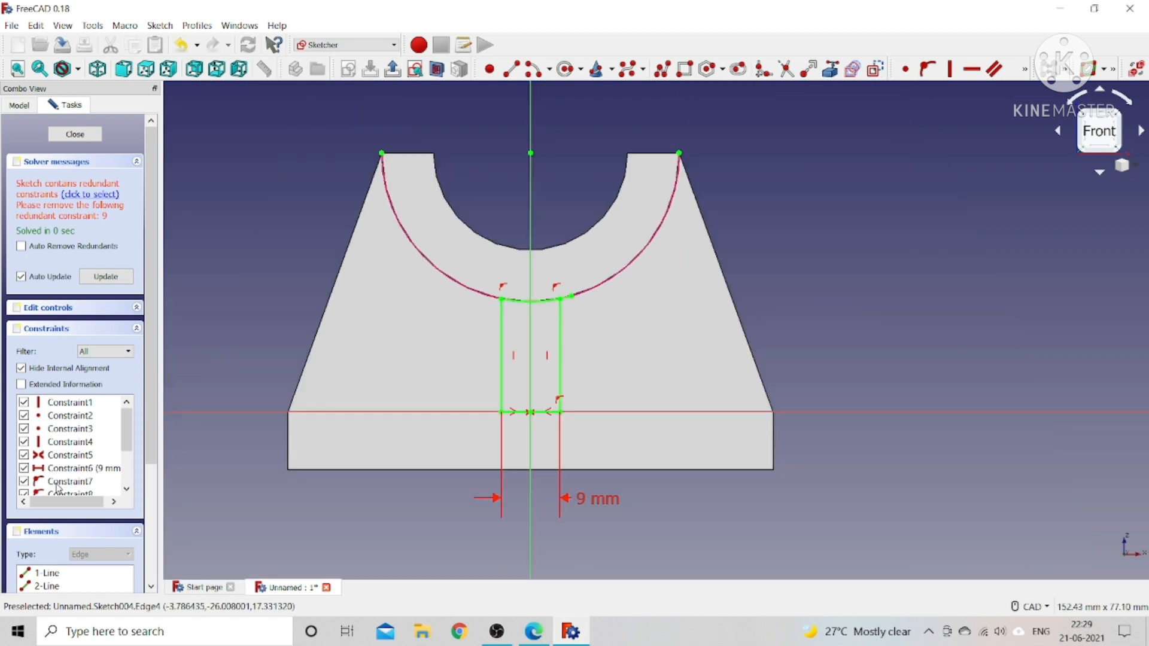
Delete the redundant point-on-object constraint at the upper end of the web's right side line and close the sketch.
scroll(63, 488, "down", 2)
right_click(82, 443)
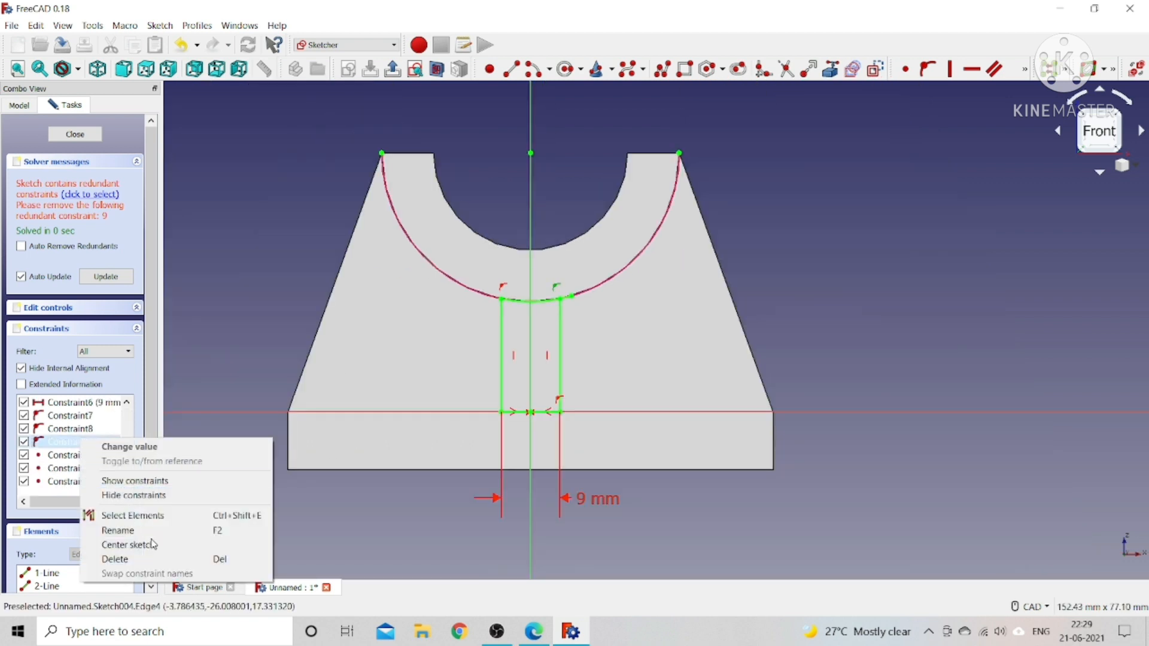
left_click(174, 558)
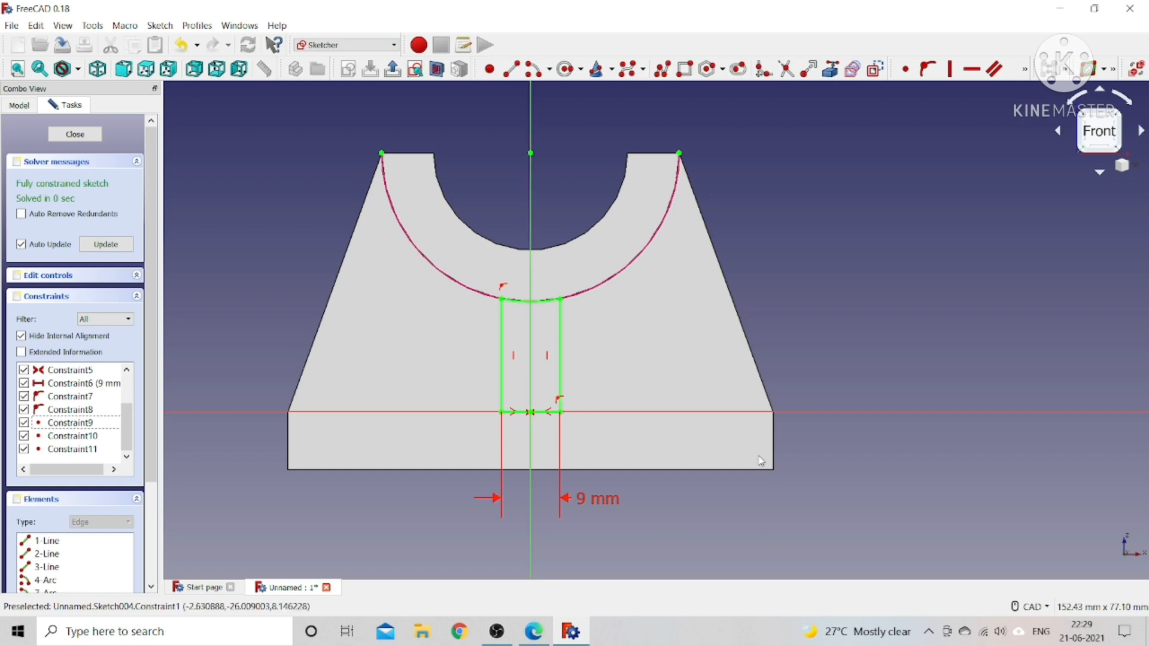
scroll(501, 342, "up", 4)
scroll(501, 342, "down", 2)
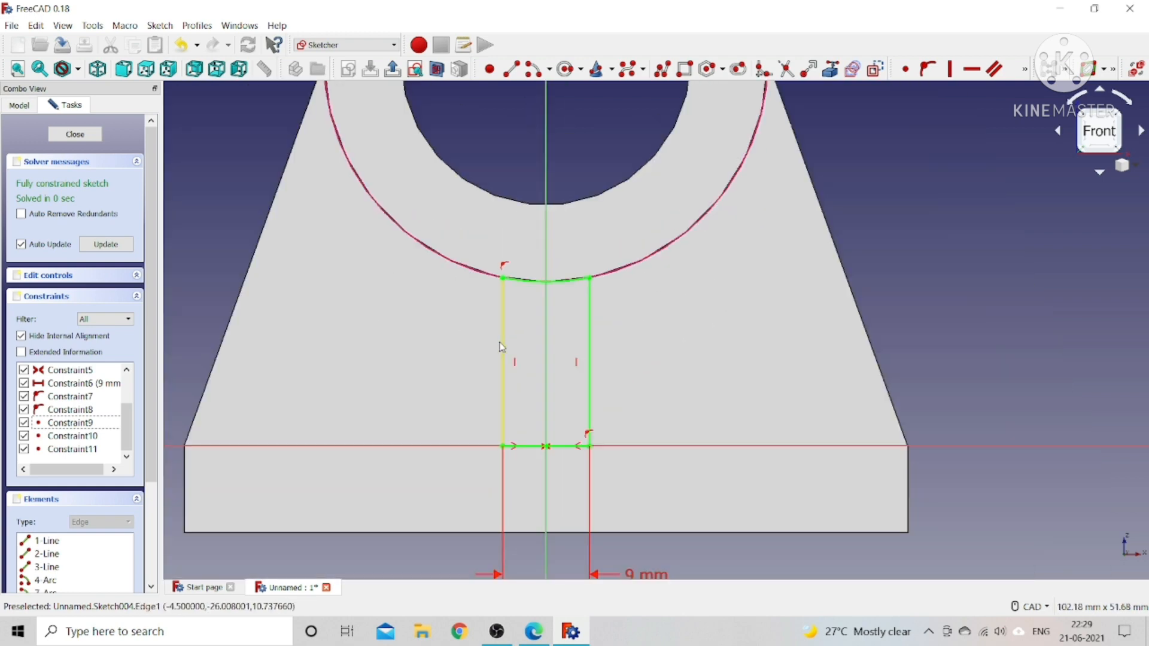
scroll(501, 345, "up", 4)
scroll(501, 346, "down", 5)
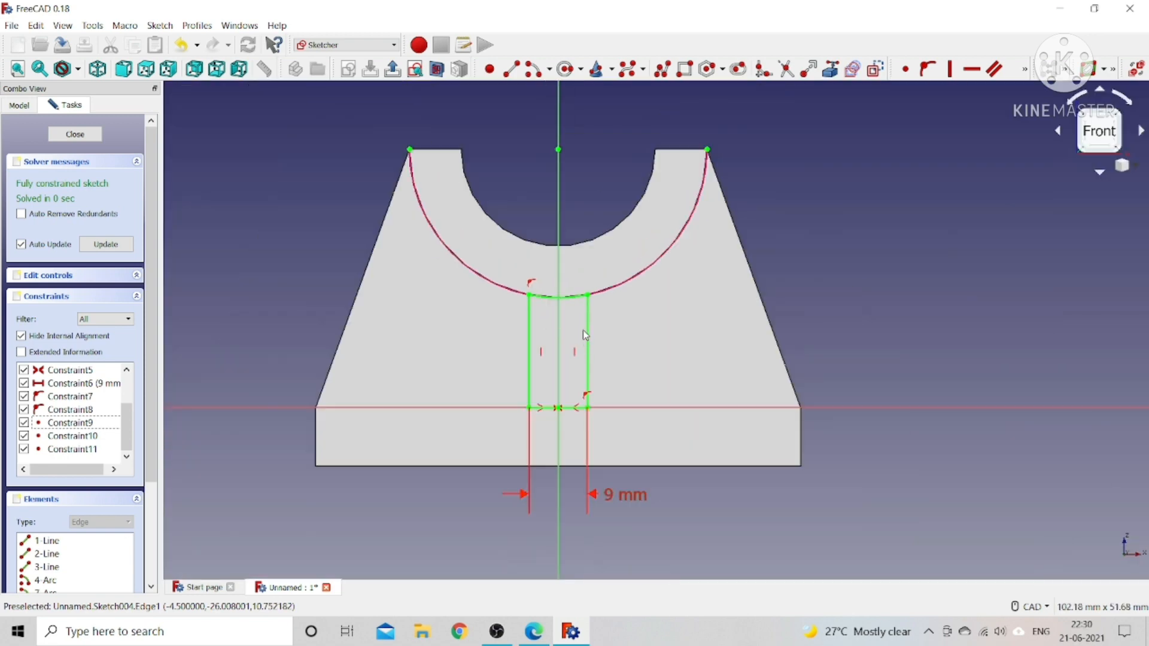
left_click(75, 134)
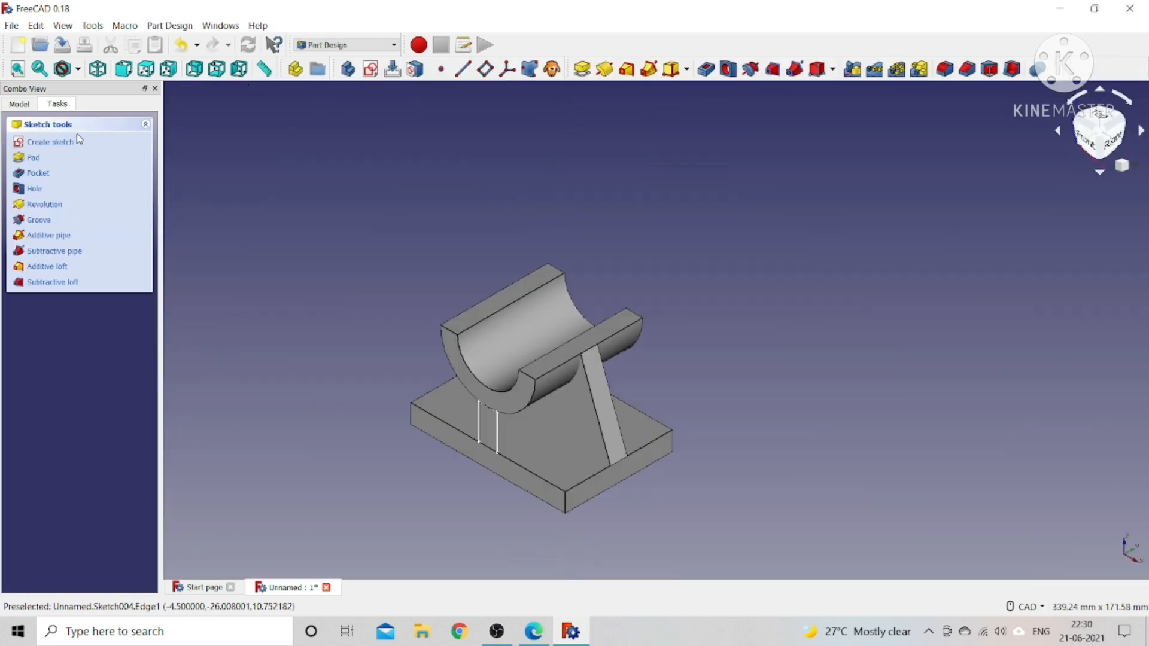
Pad the web profile in the reversed direction with a length of 22 mm, consulting the reference drawing for the depth.
left_click(33, 158)
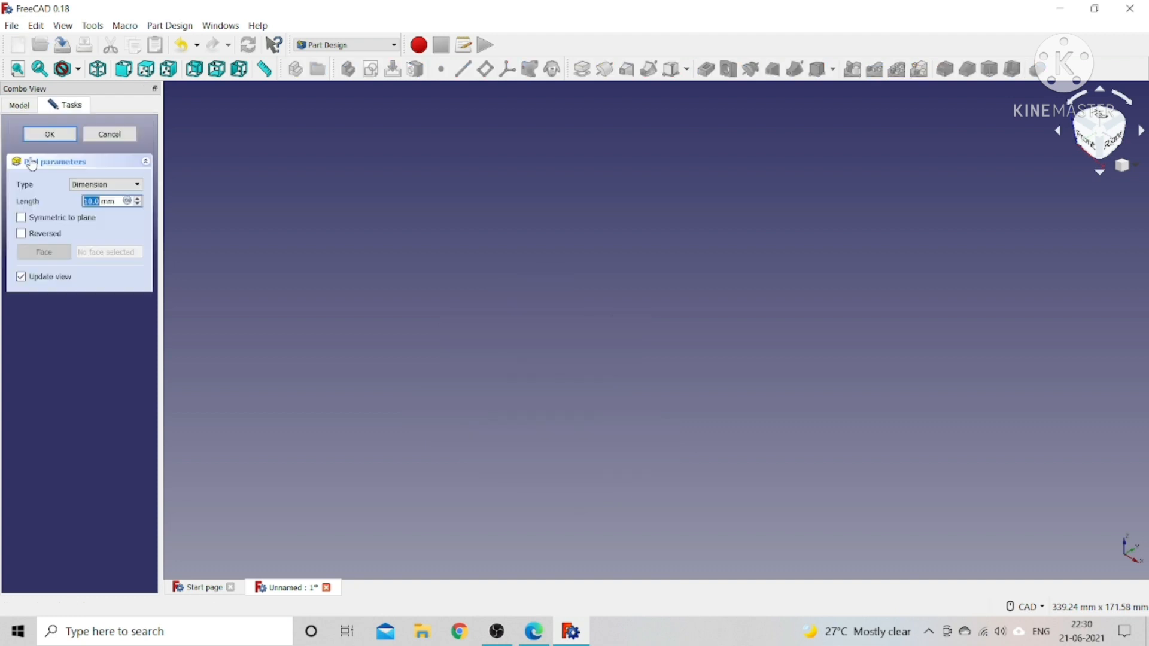
left_click(51, 220)
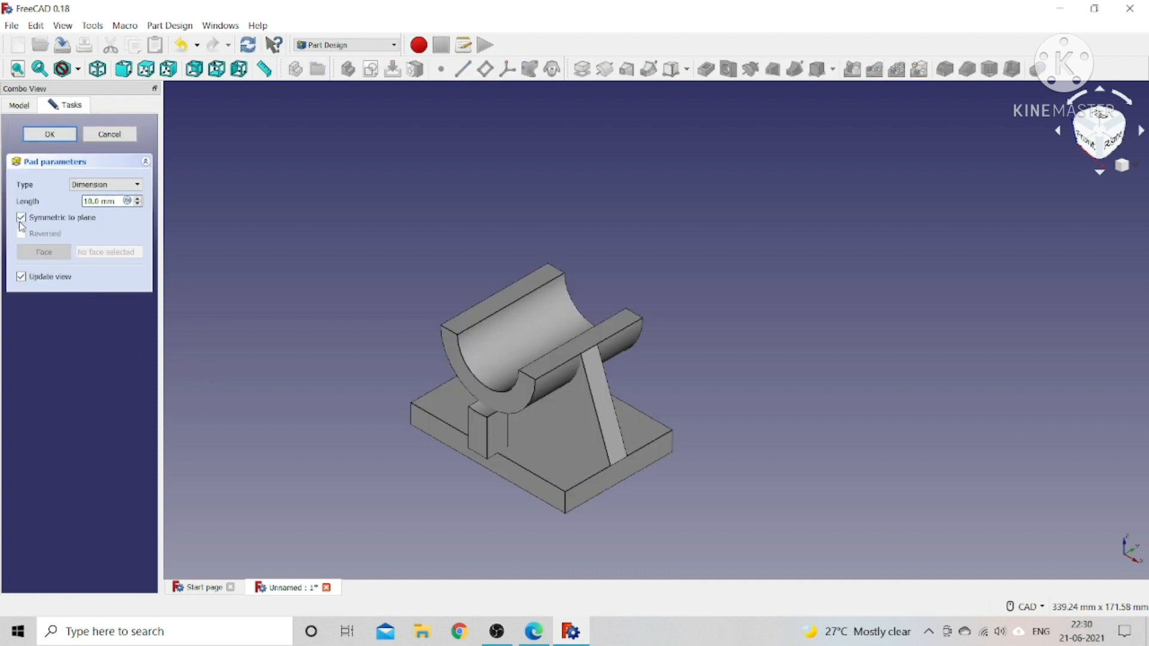
left_click(22, 234)
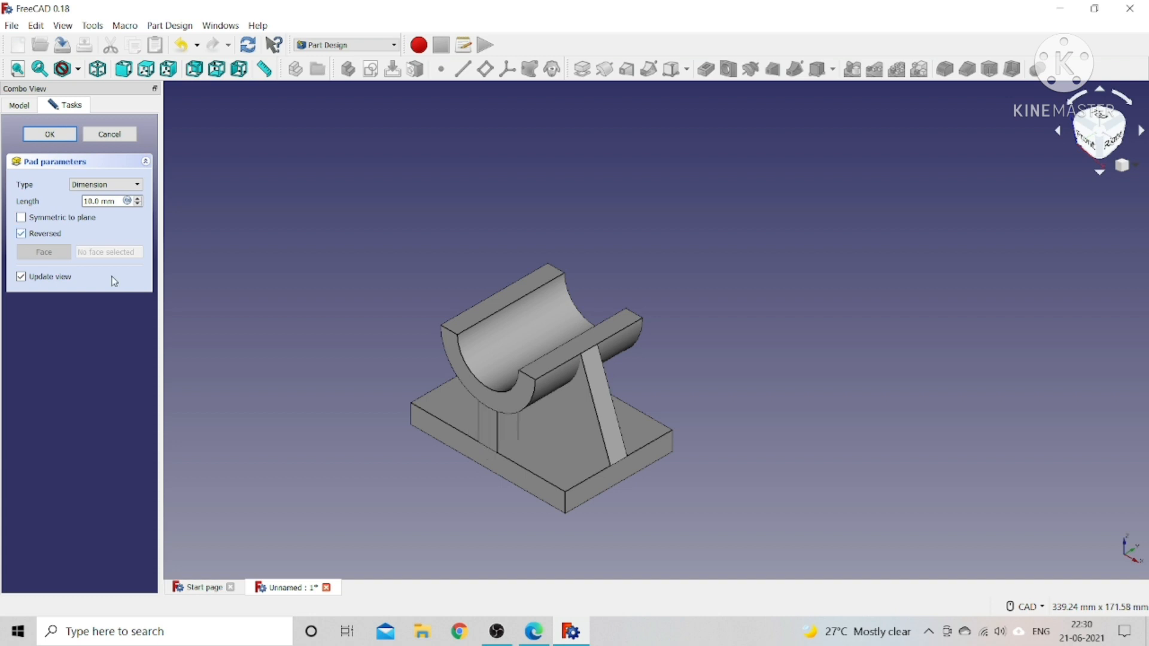
left_click(534, 632)
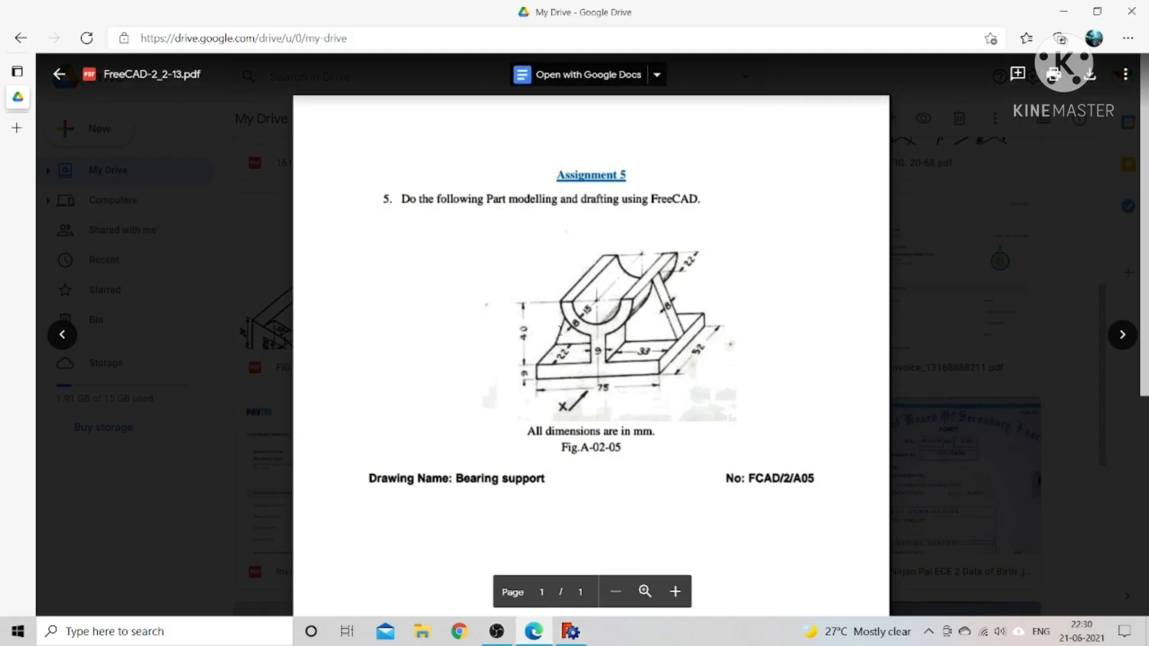
left_click(543, 632)
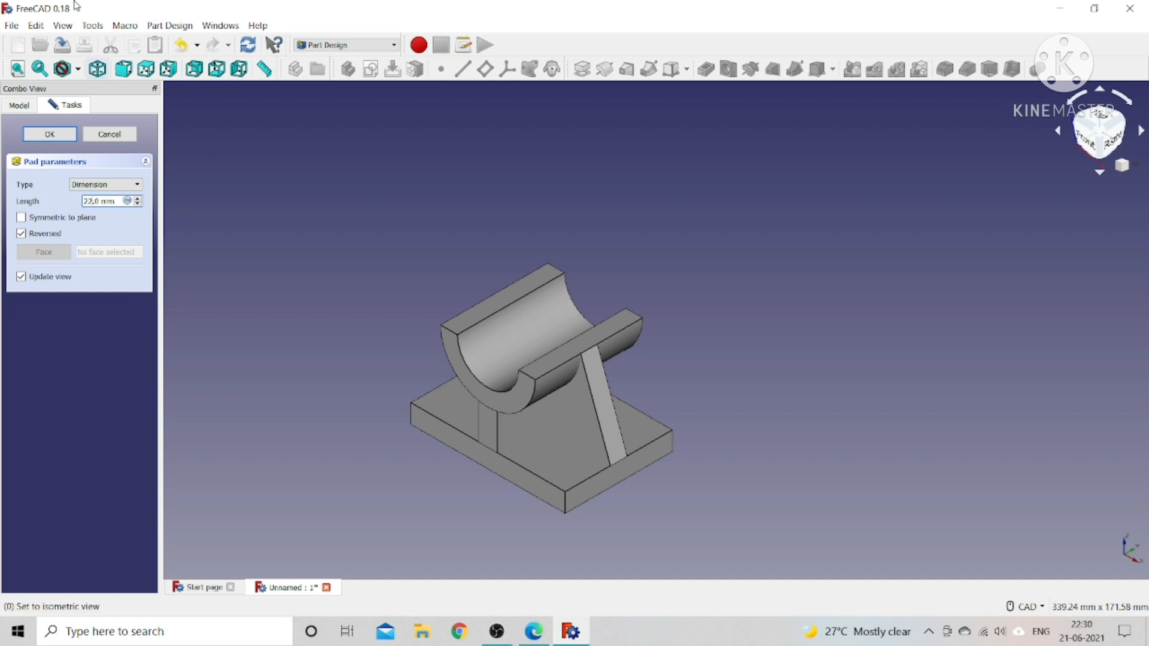
Examine the padded web from the front, top and right views and compare its depth with the reference drawing.
left_click(124, 69)
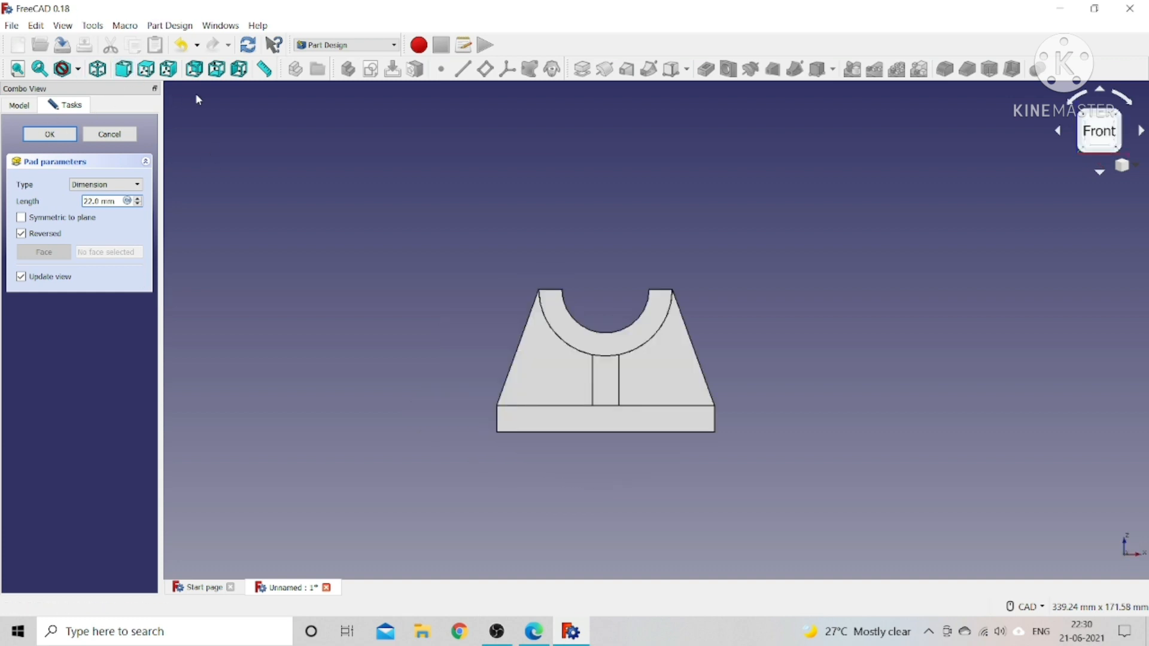
left_click(146, 69)
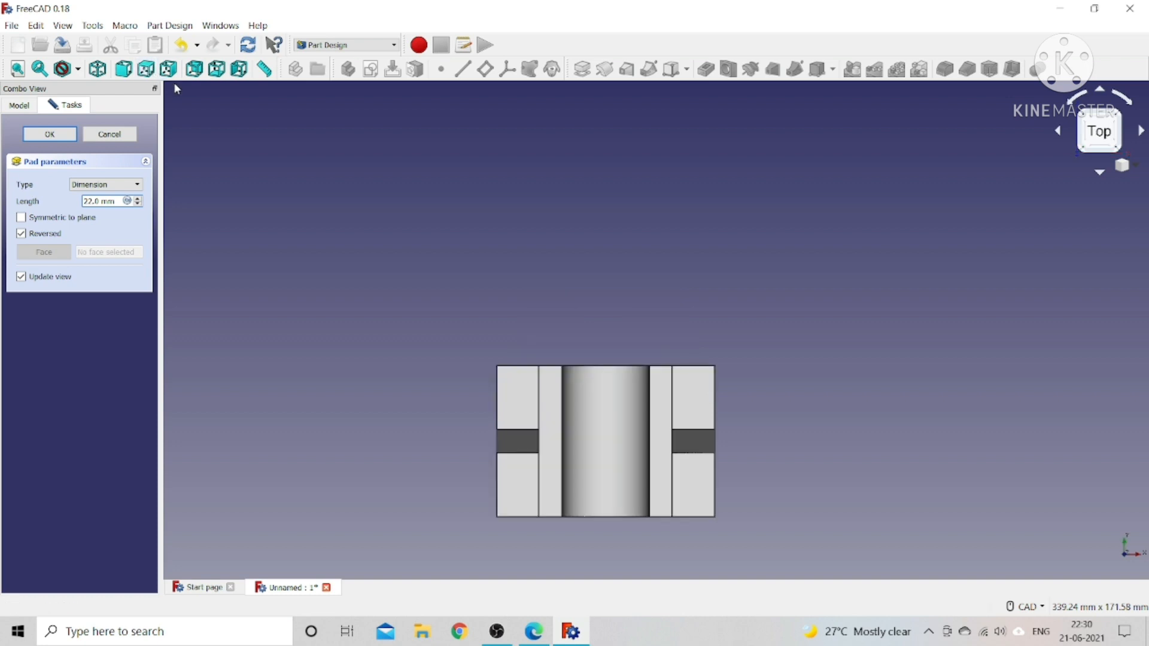
left_click(168, 69)
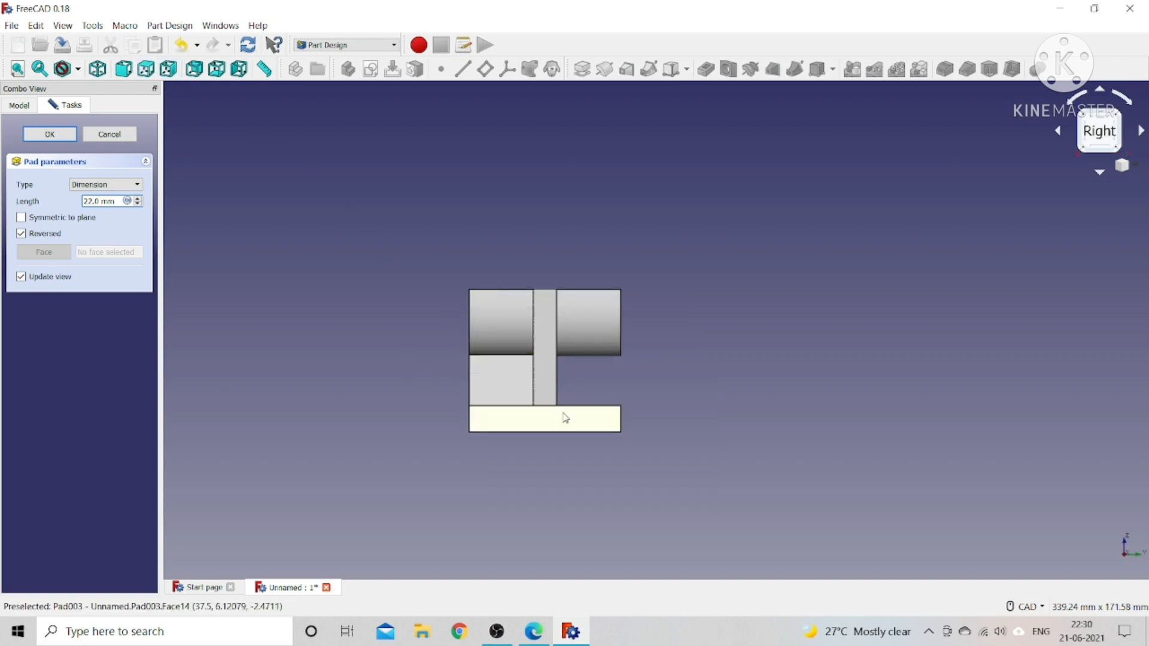
scroll(438, 421, "up", 4)
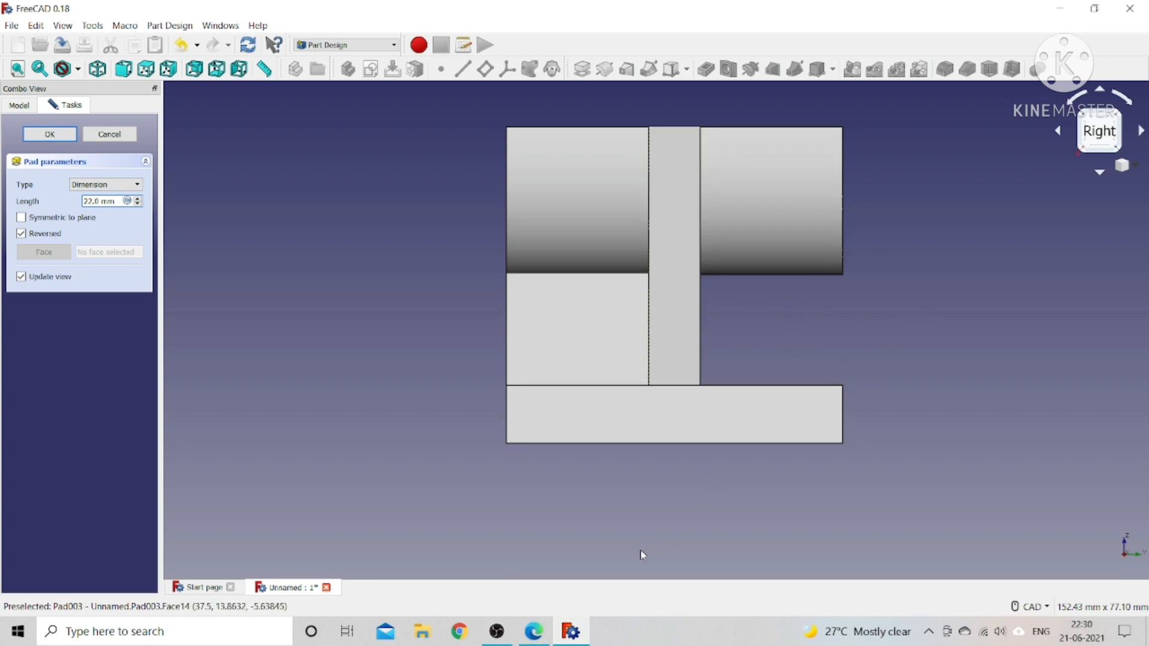
left_click(534, 632)
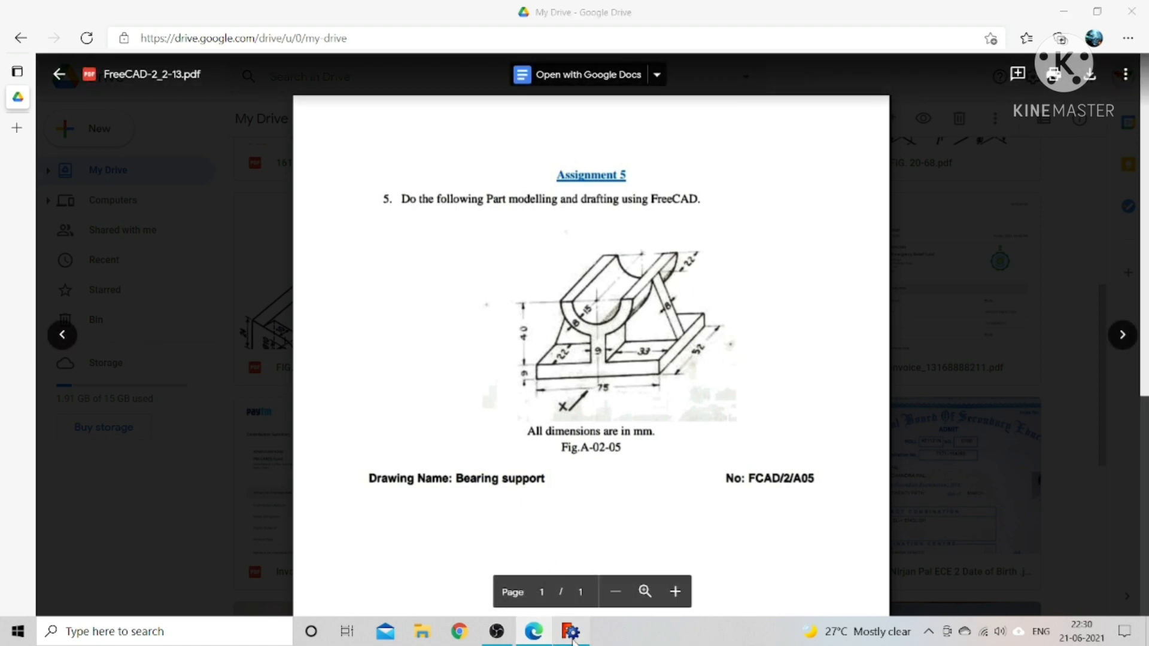
left_click(571, 632)
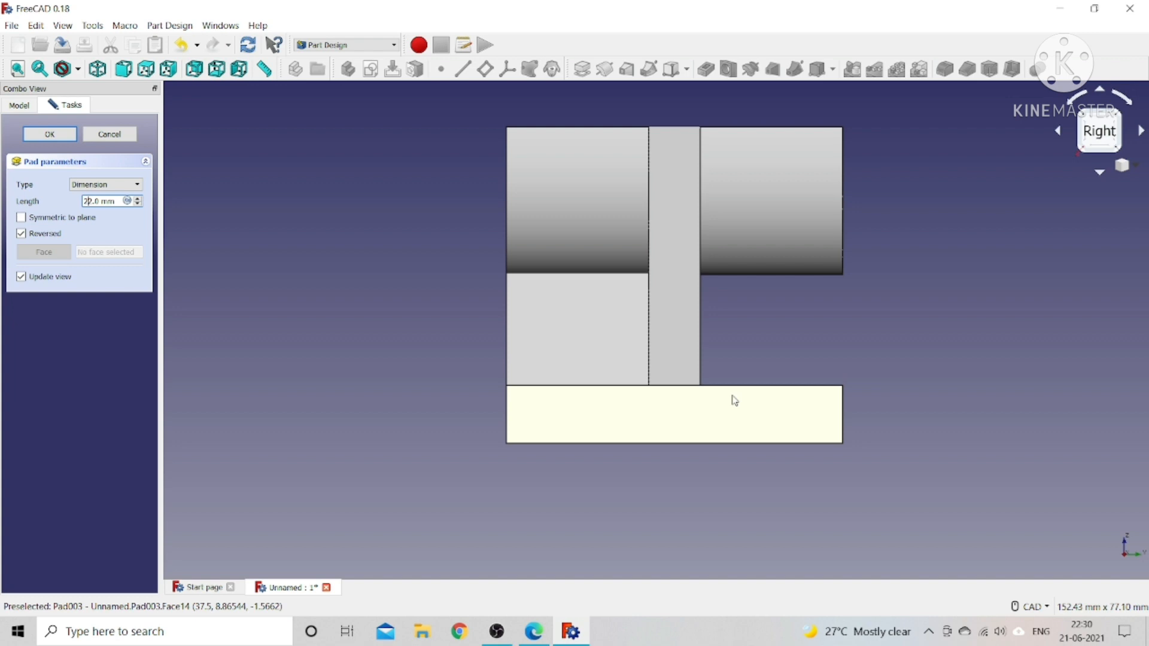
Preview the web pad at 52 mm, set its length back to 22 mm and accept the pad.
key("BackSpace")
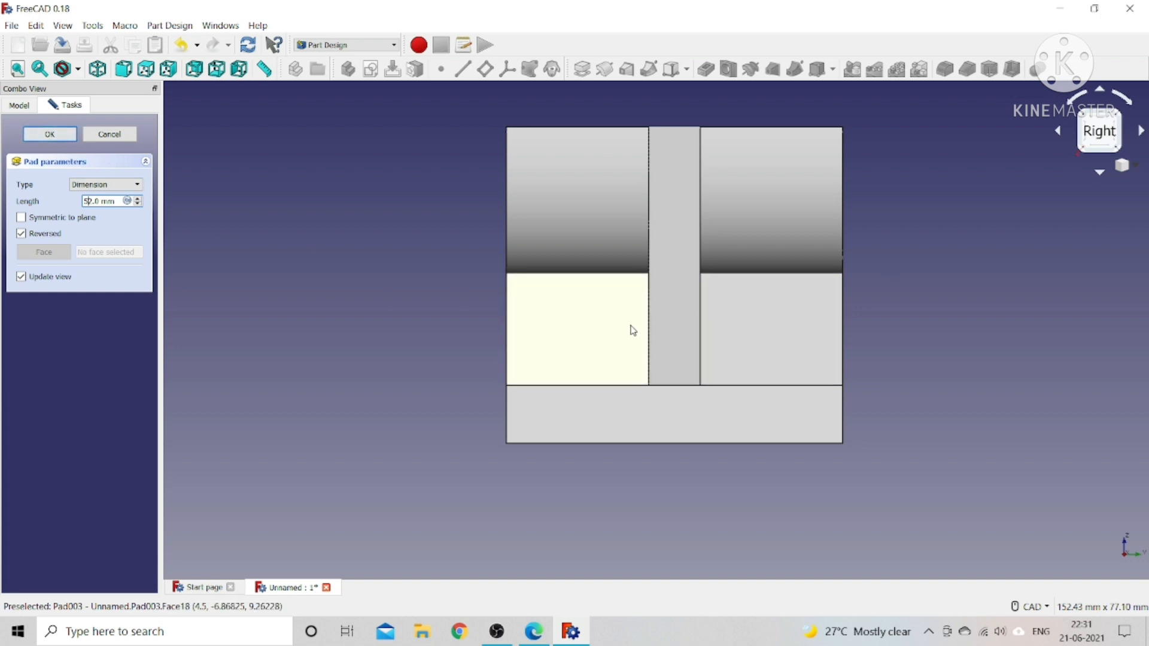
key("BackSpace")
type("22")
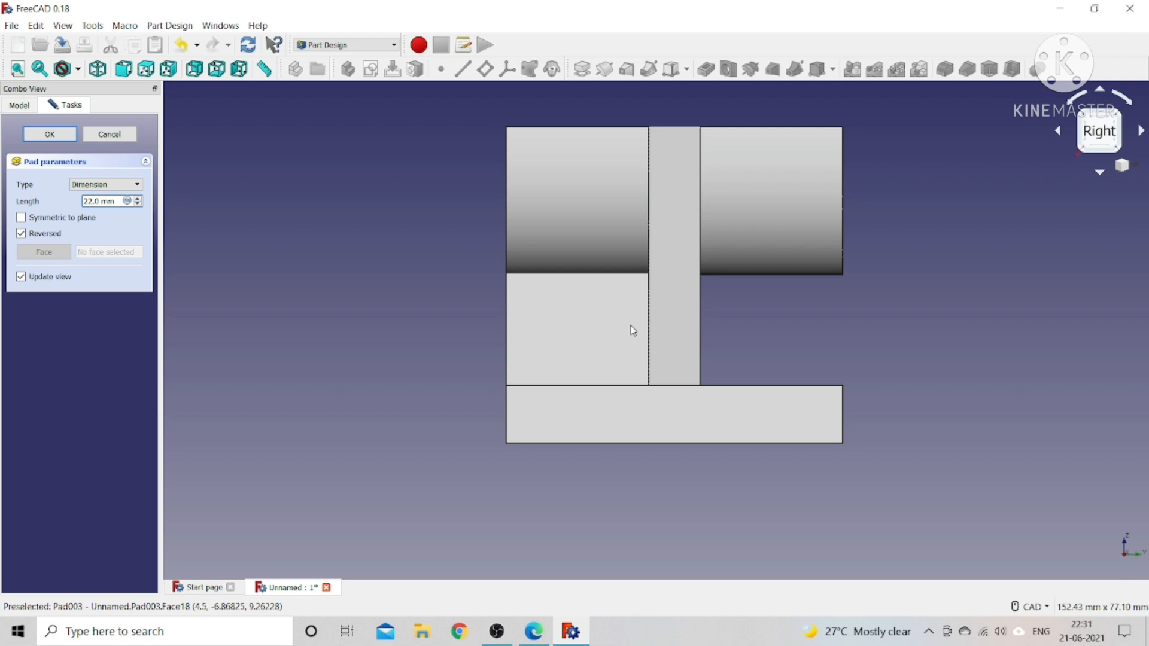
left_click(49, 134)
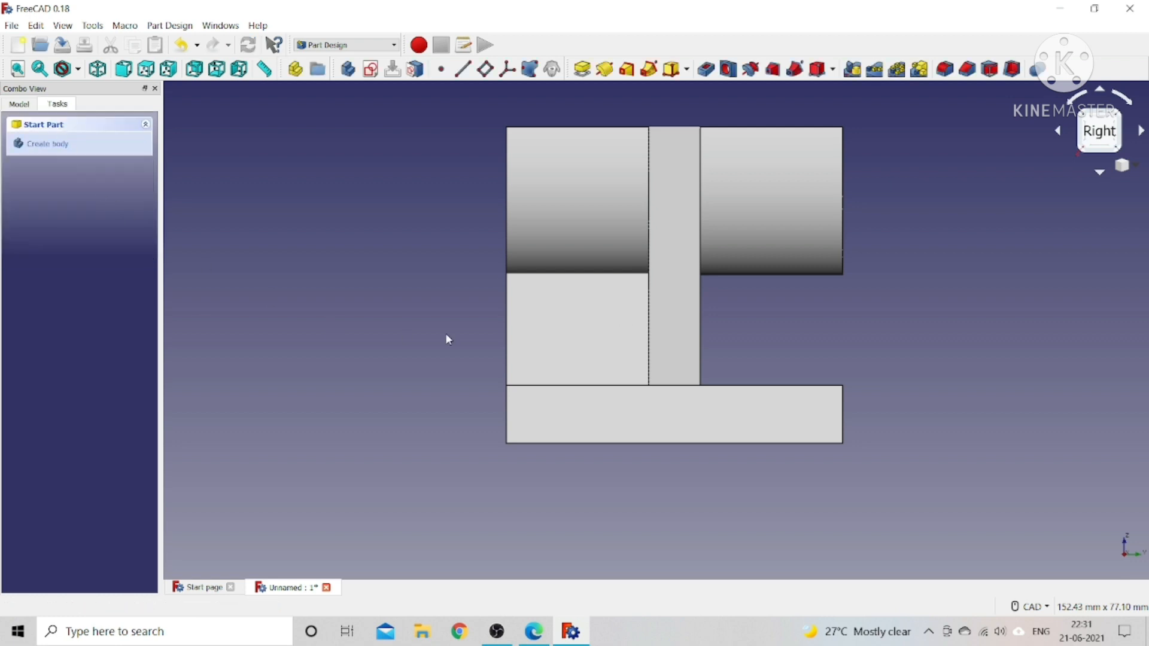
Examine the model in isometric view and compare the web and rib with the Assignment 5 reference drawing.
left_click(97, 69)
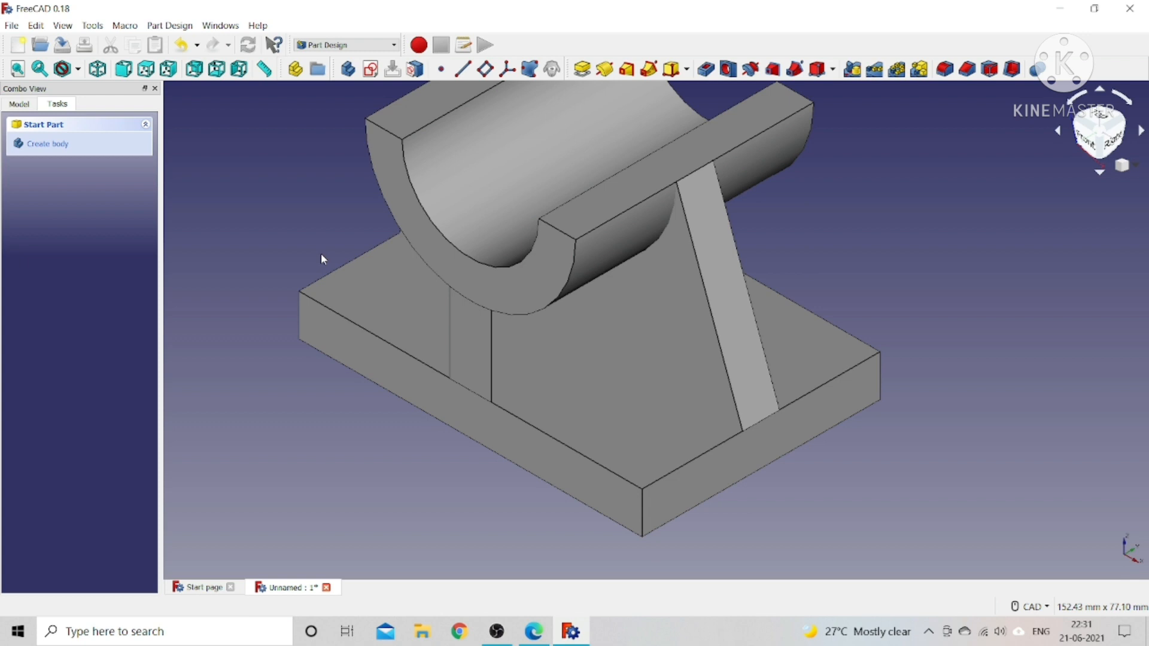
scroll(321, 253, "down", 4)
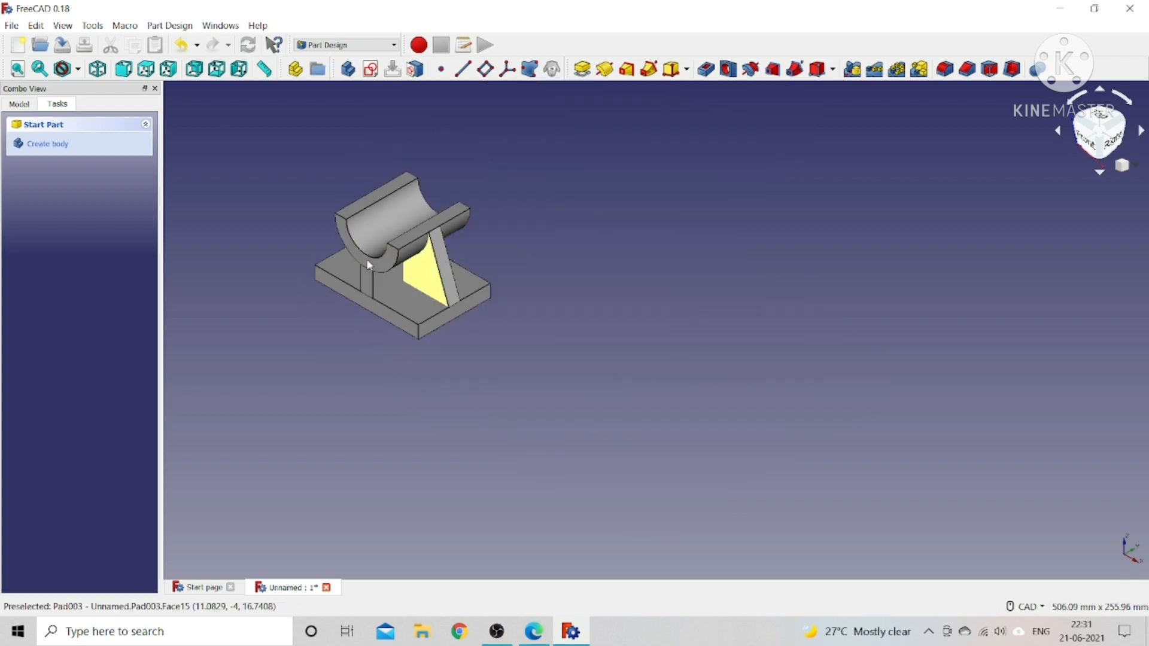
scroll(358, 253, "up", 3)
scroll(649, 405, "down", 3)
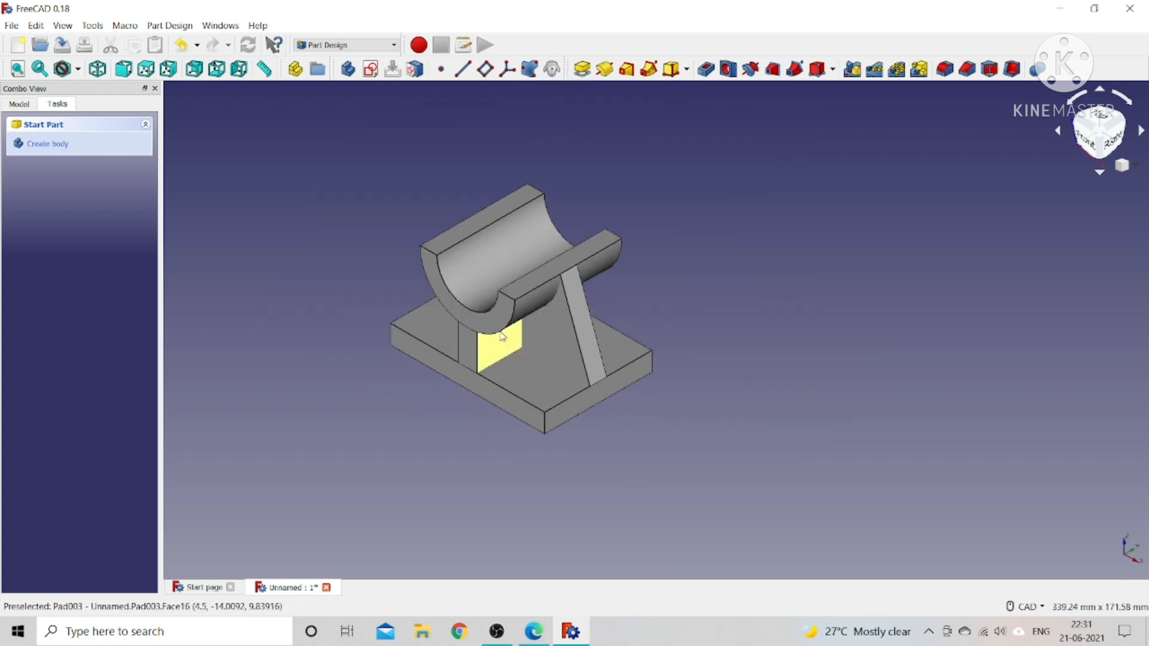
scroll(489, 304, "up", 1)
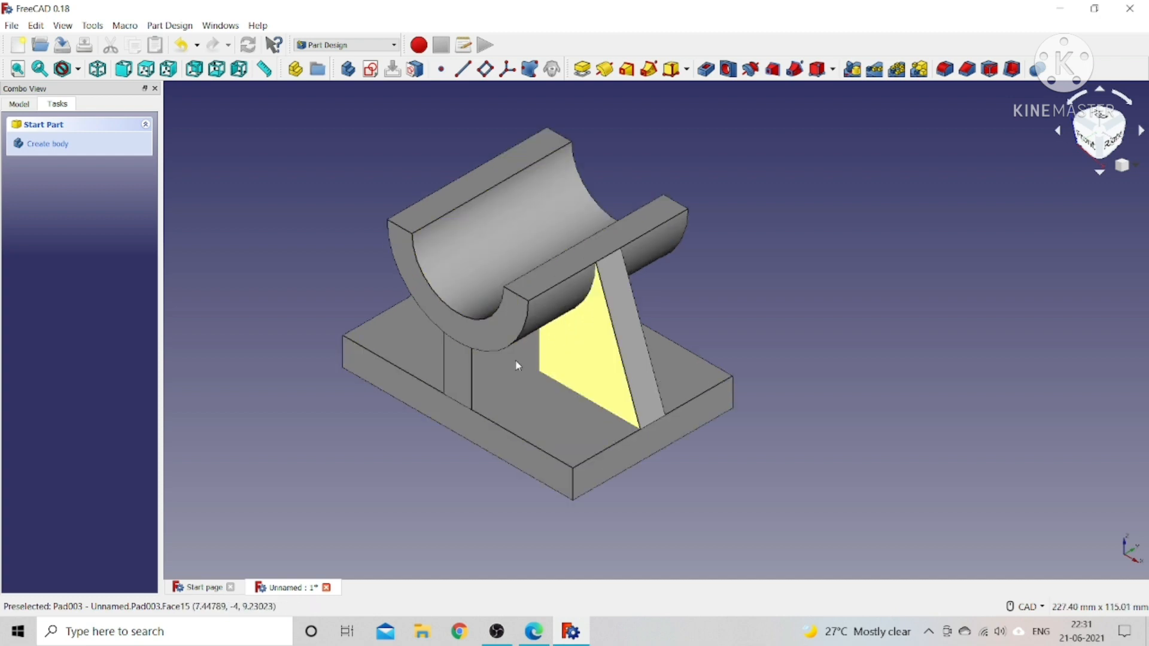
left_click(536, 632)
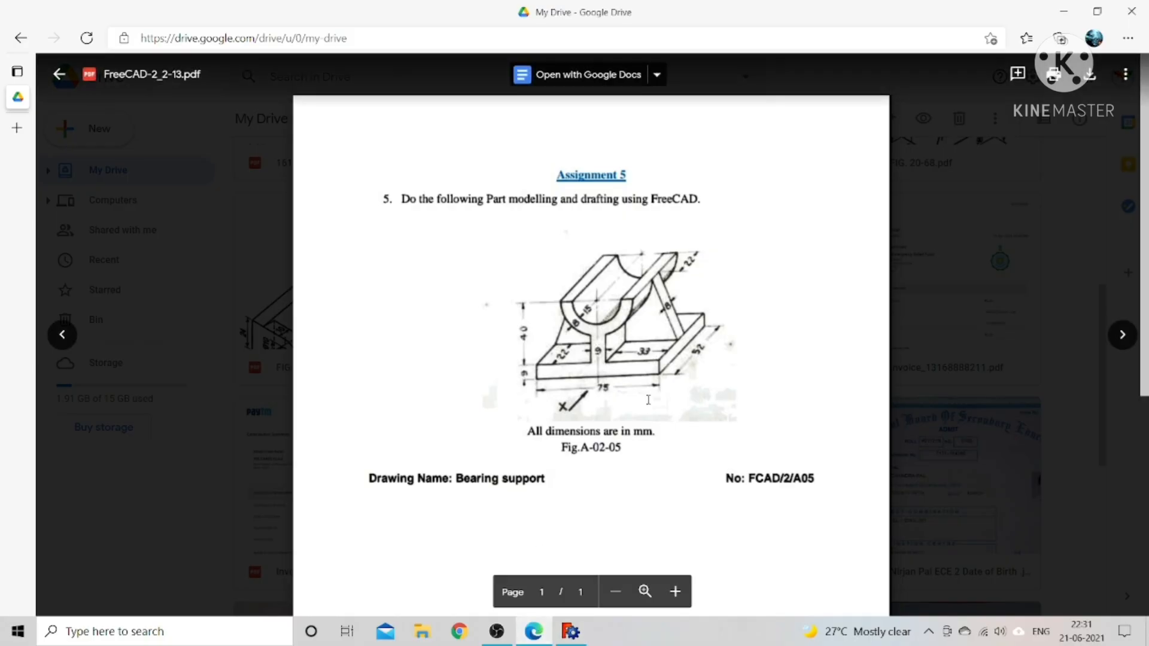
left_click(571, 632)
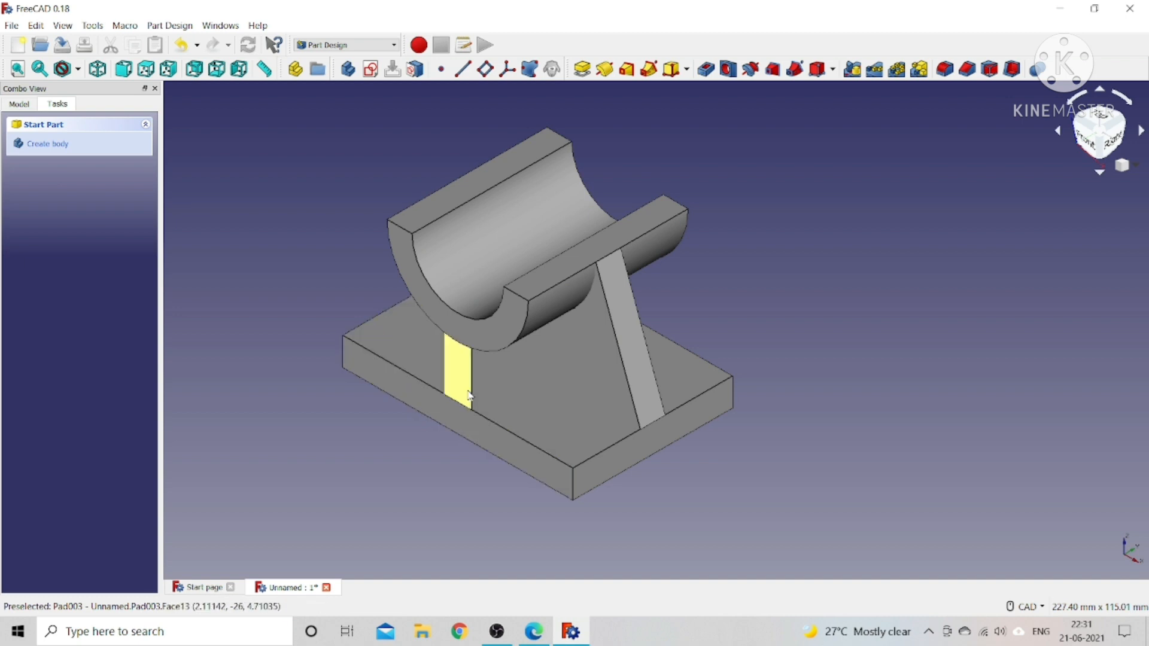
left_click(534, 631)
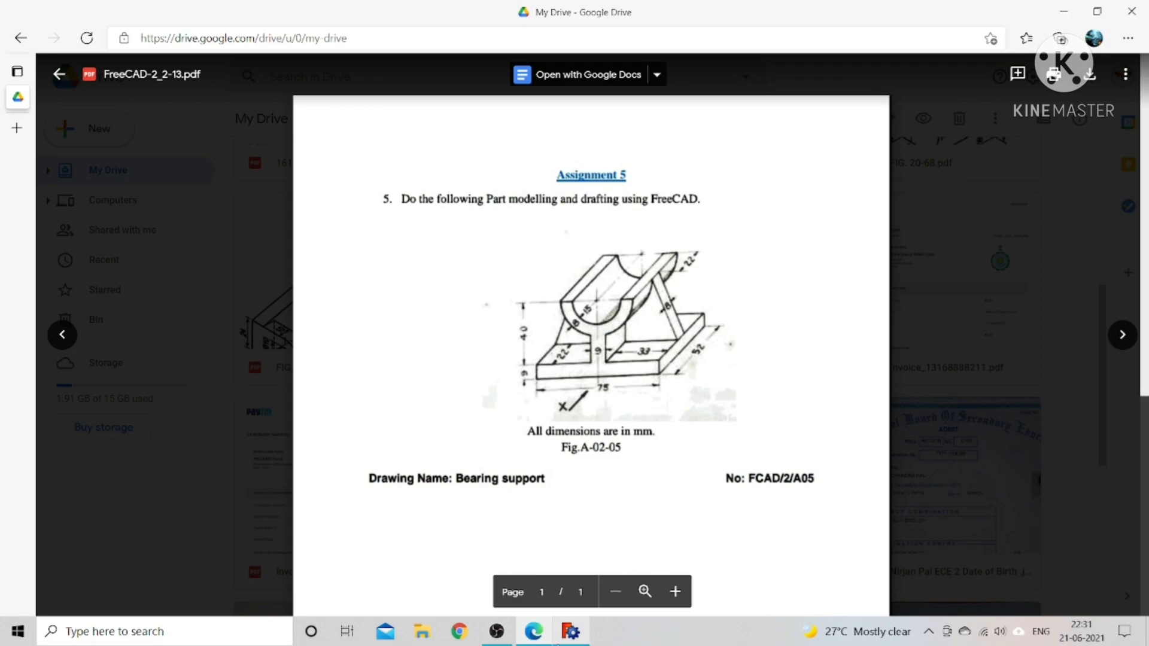
key("alt+Tab")
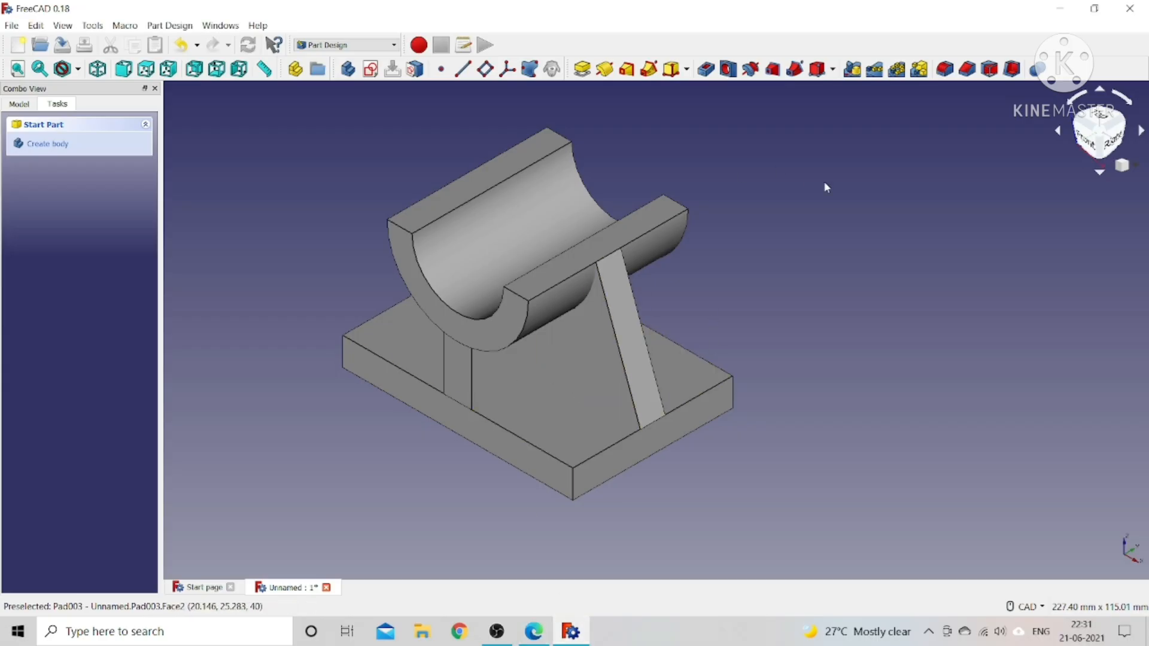